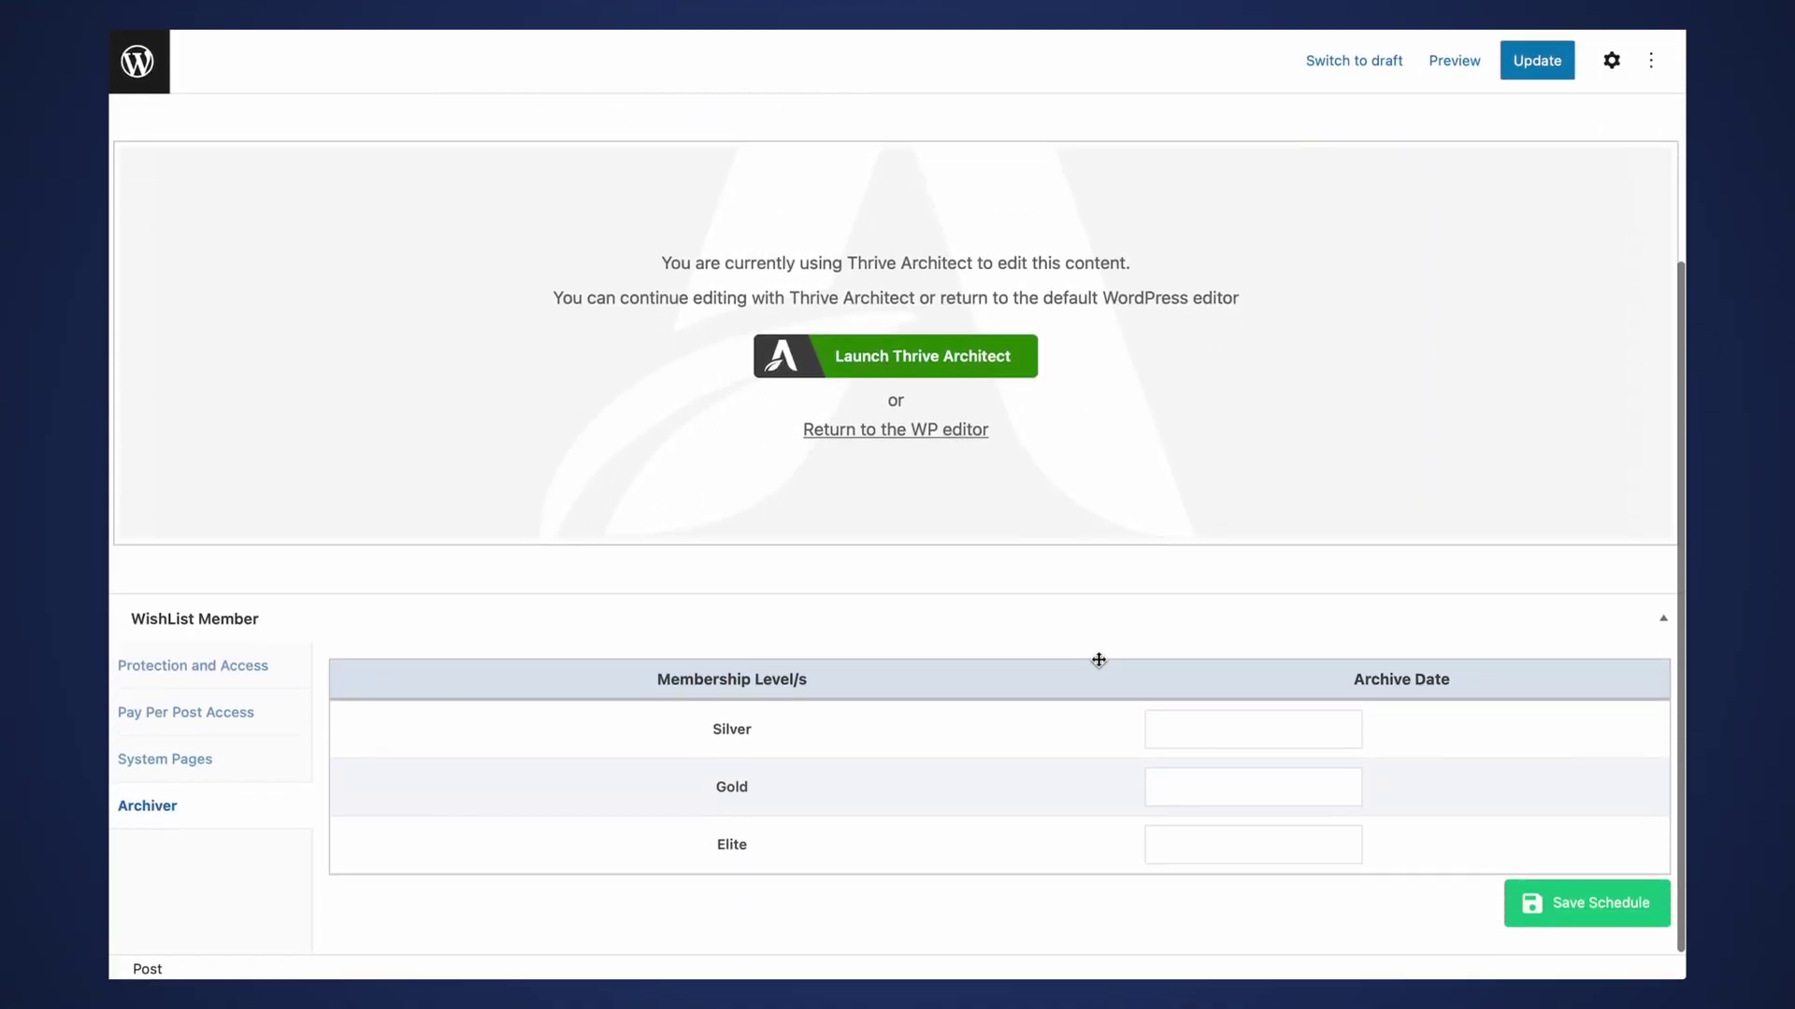
- Mark the post as protected content and grant the Gold membership level access
left_click(242, 669)
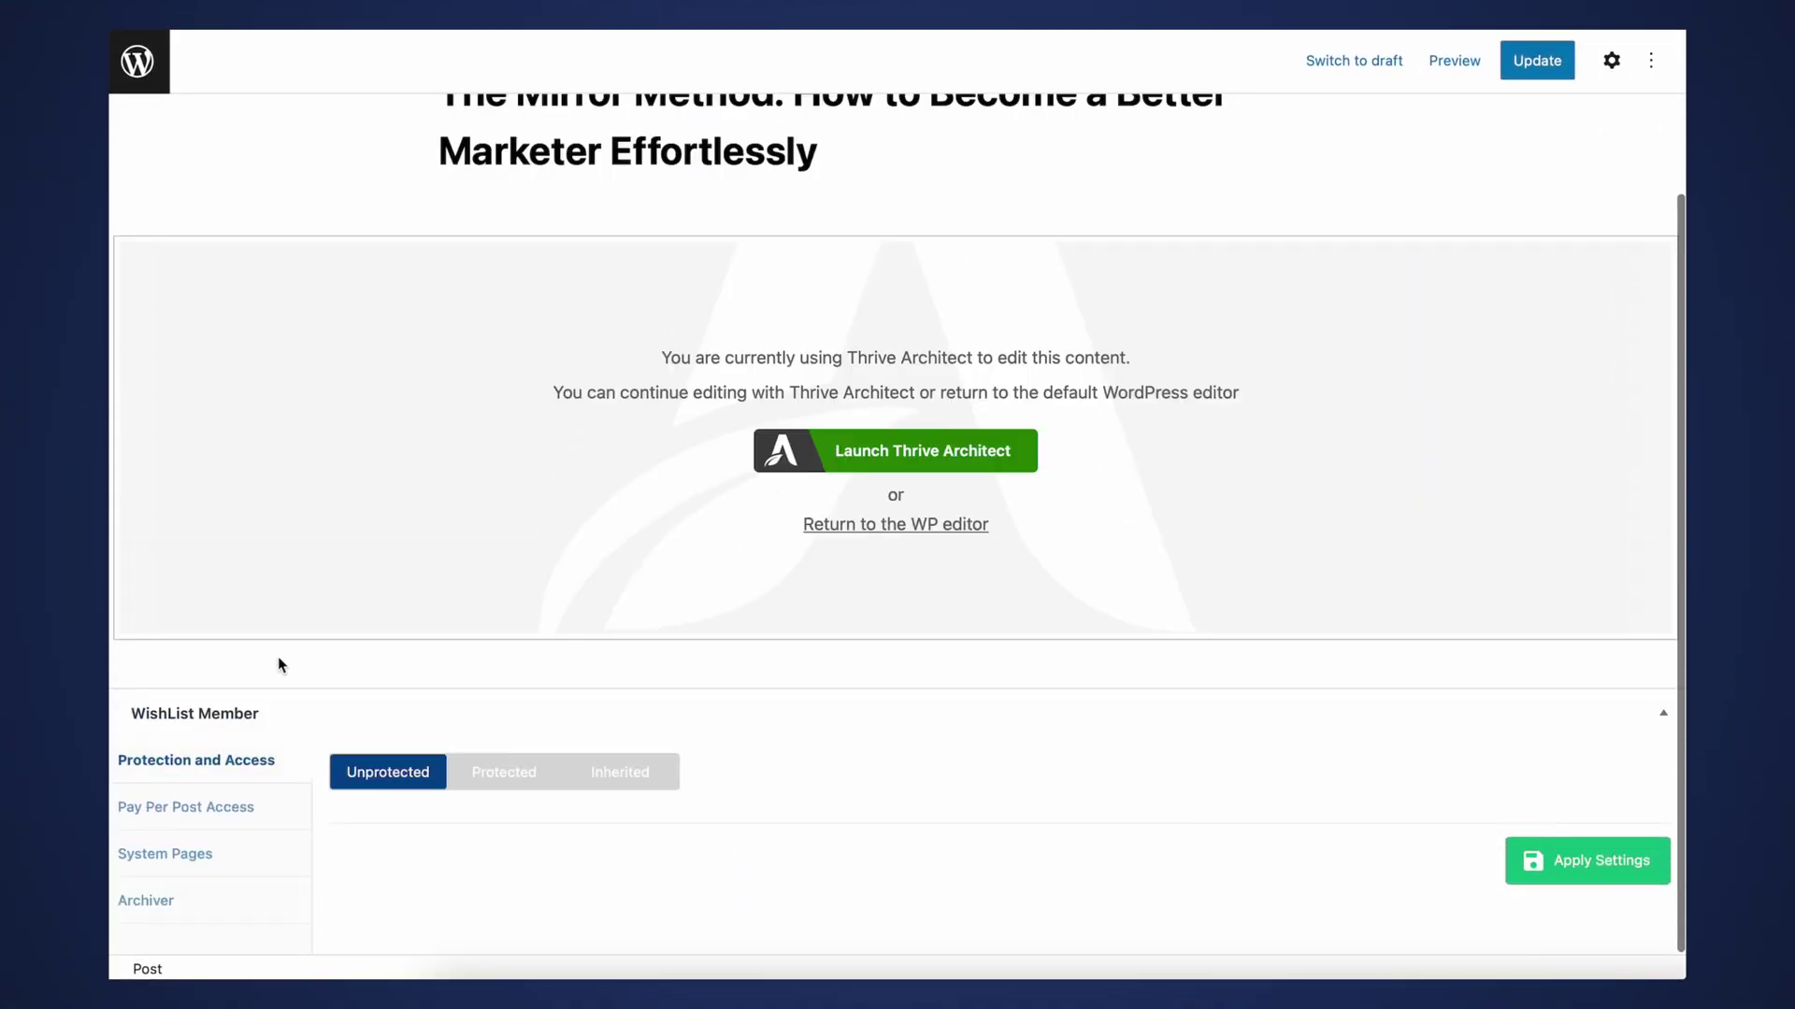
left_click(543, 772)
scroll(542, 783, "down", 2)
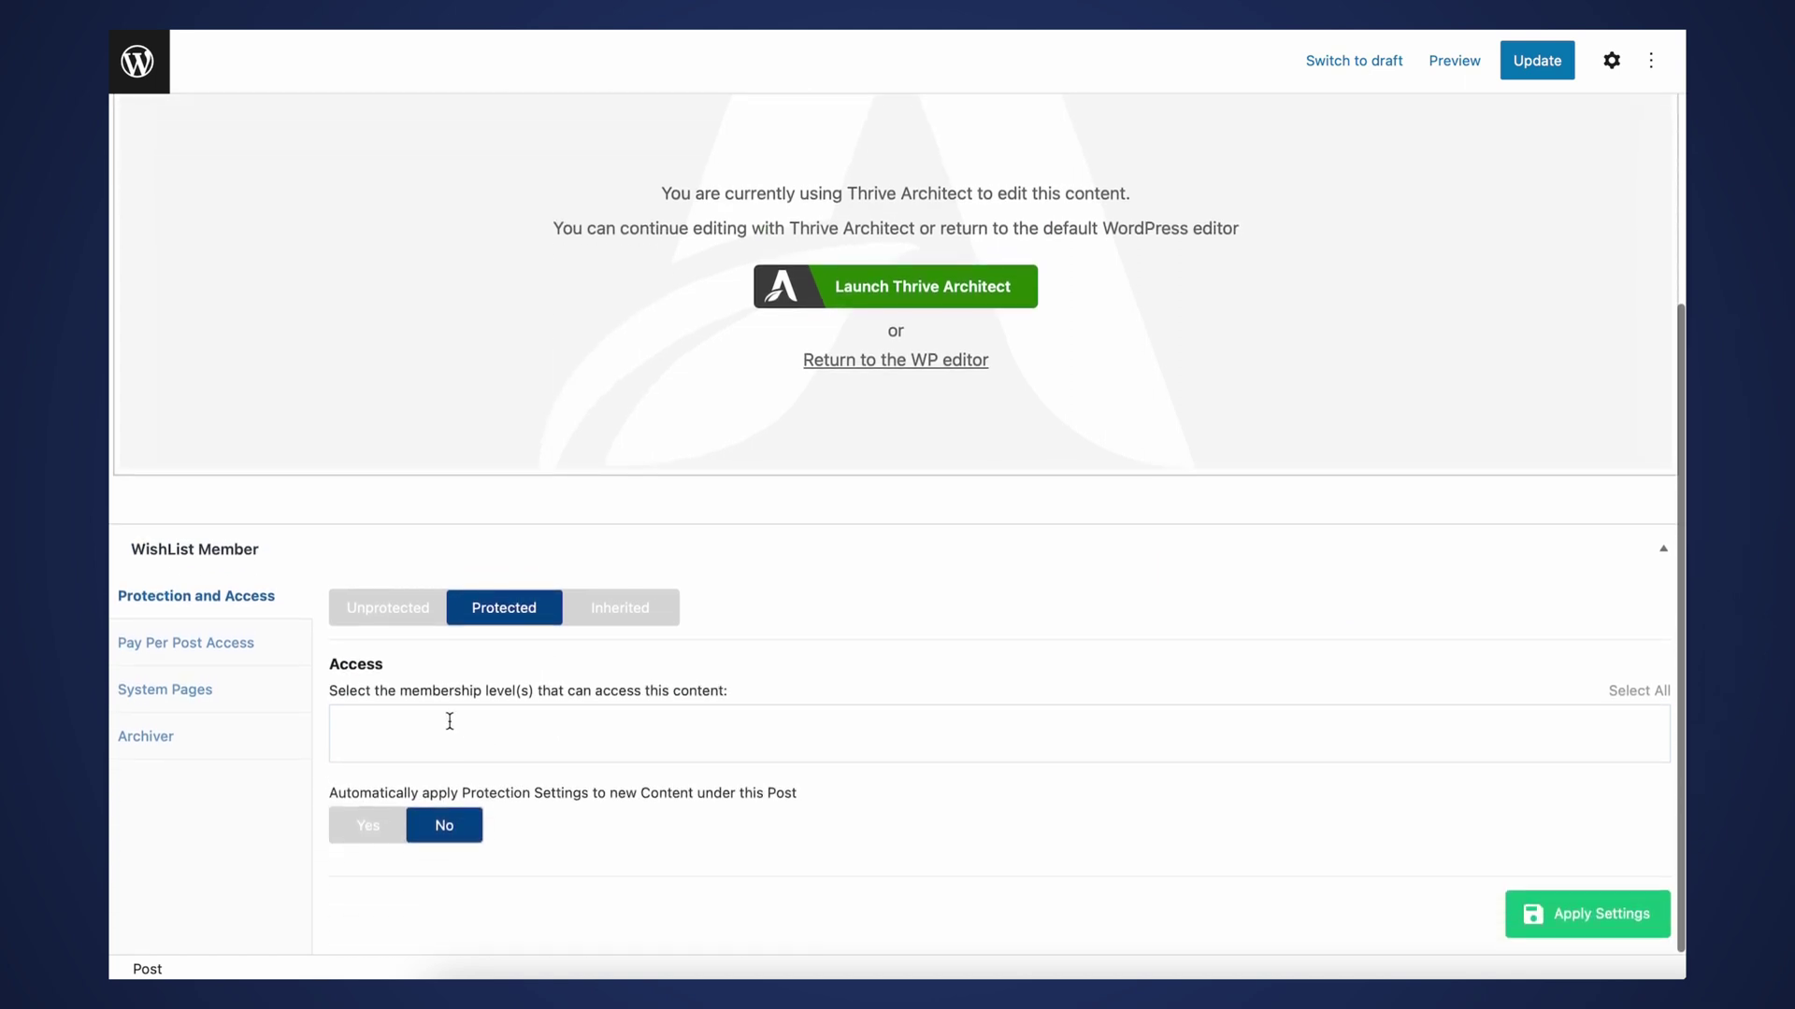
left_click(449, 722)
left_click(381, 815)
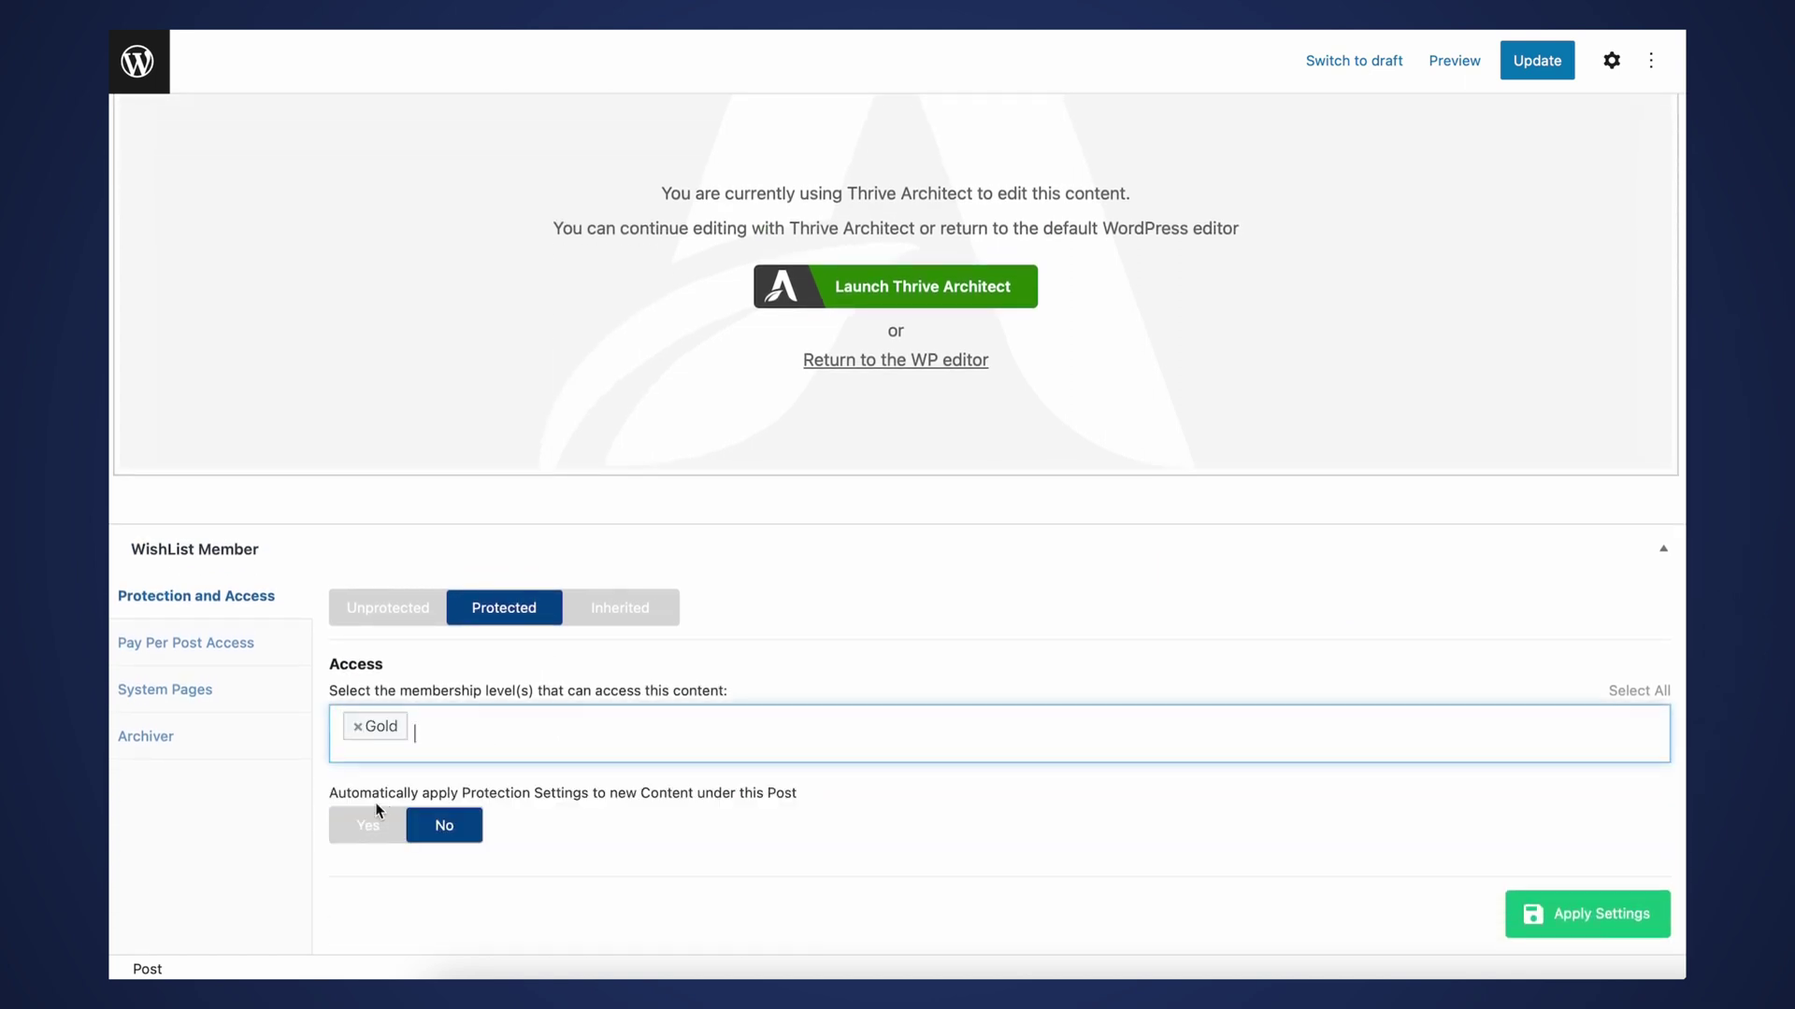
- Set Gold's archive date to 07/01/2022 08:35 pm and apply it
left_click(209, 754)
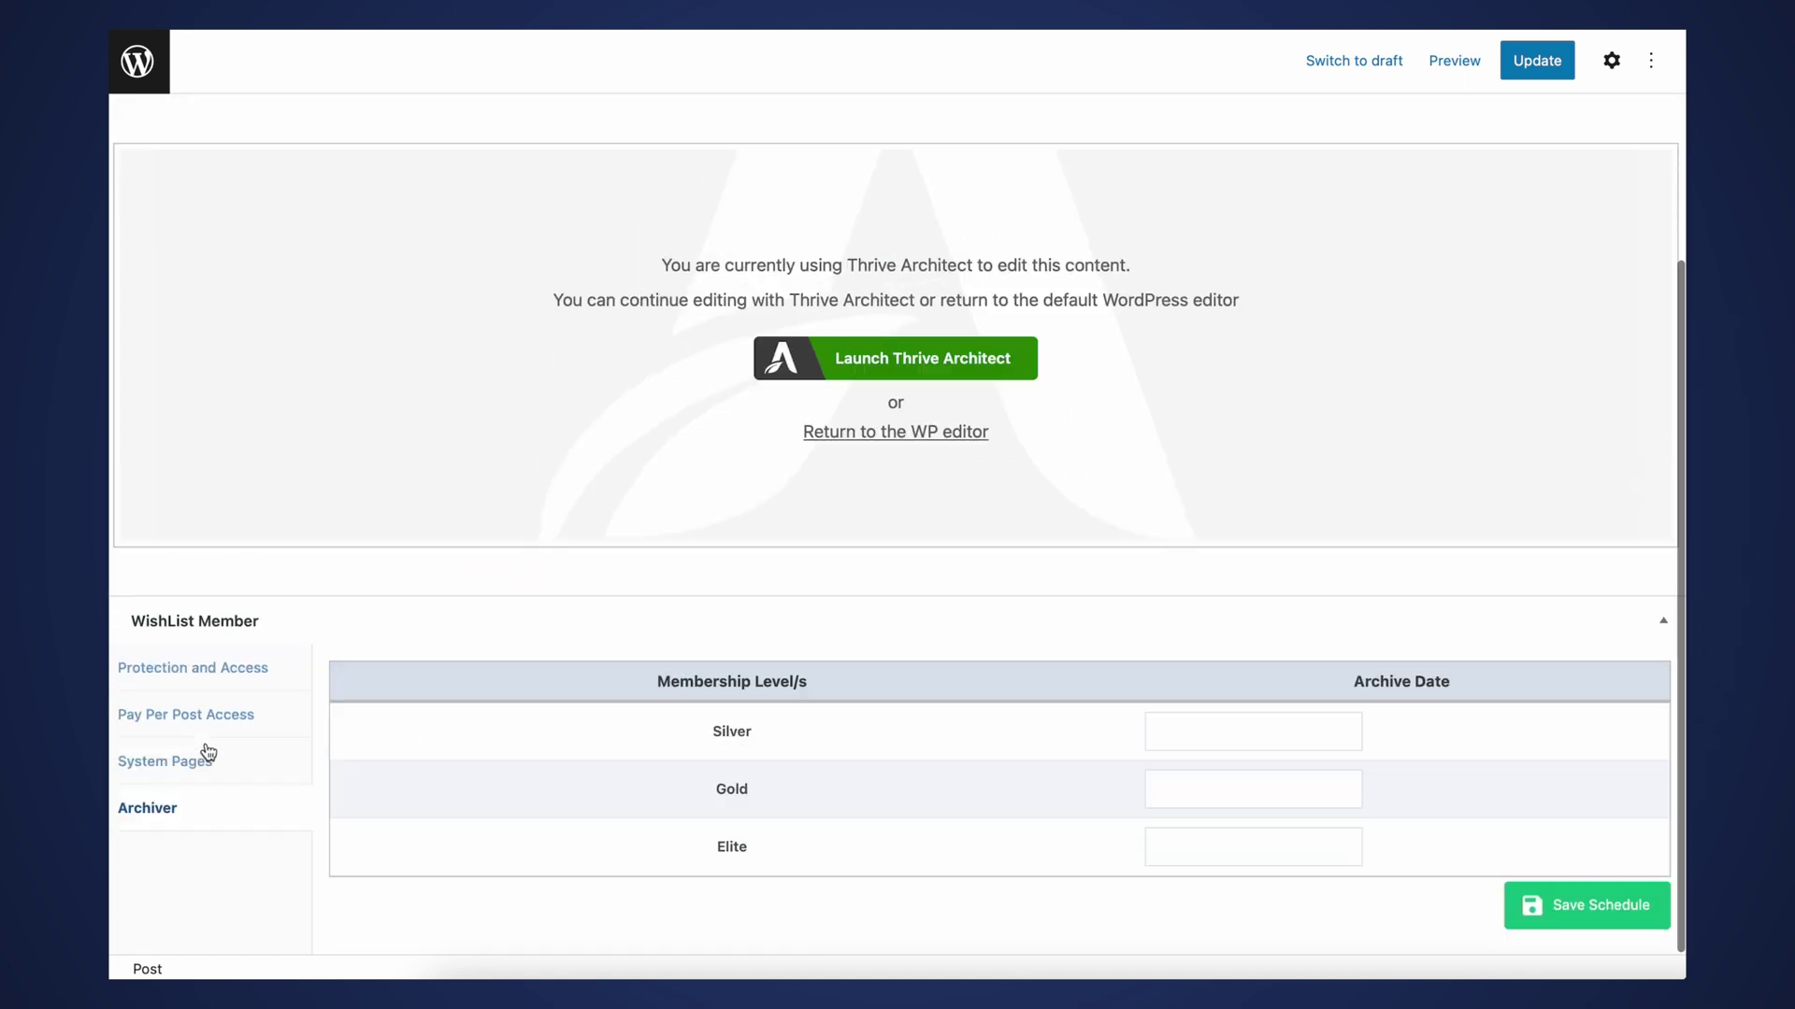
left_click(1336, 793)
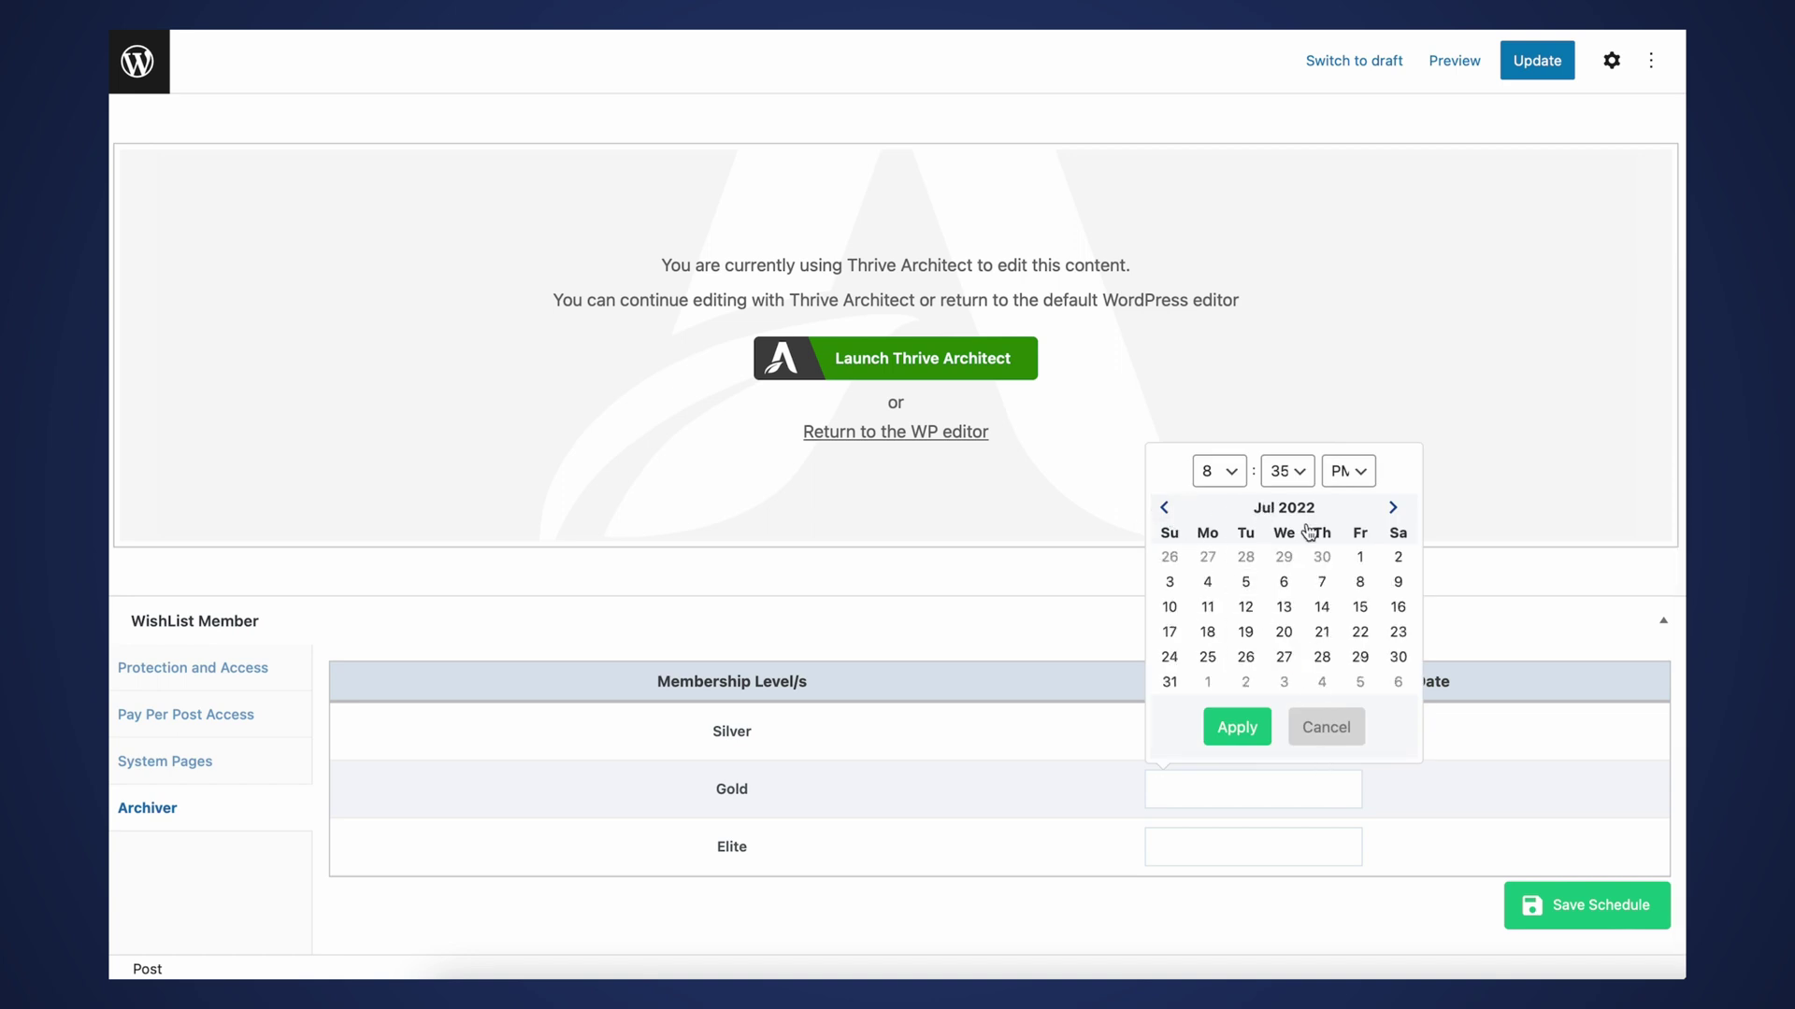
left_click(1263, 729)
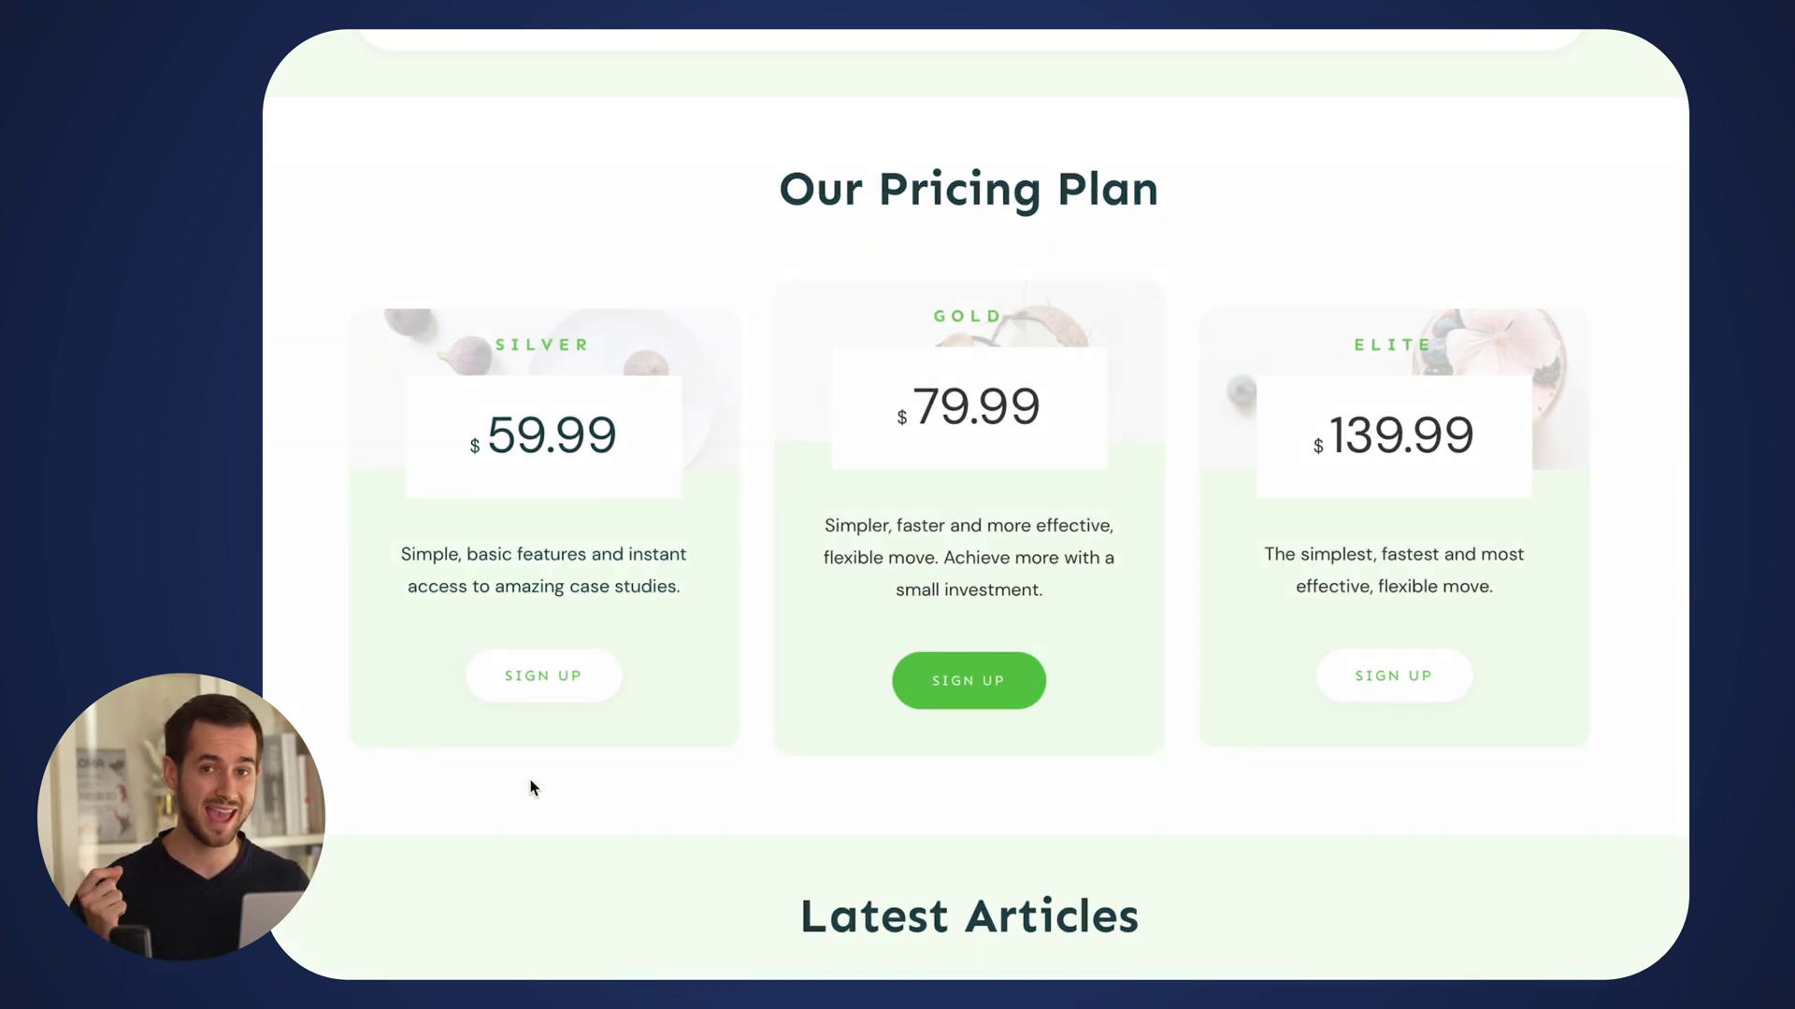
left_click(1017, 681)
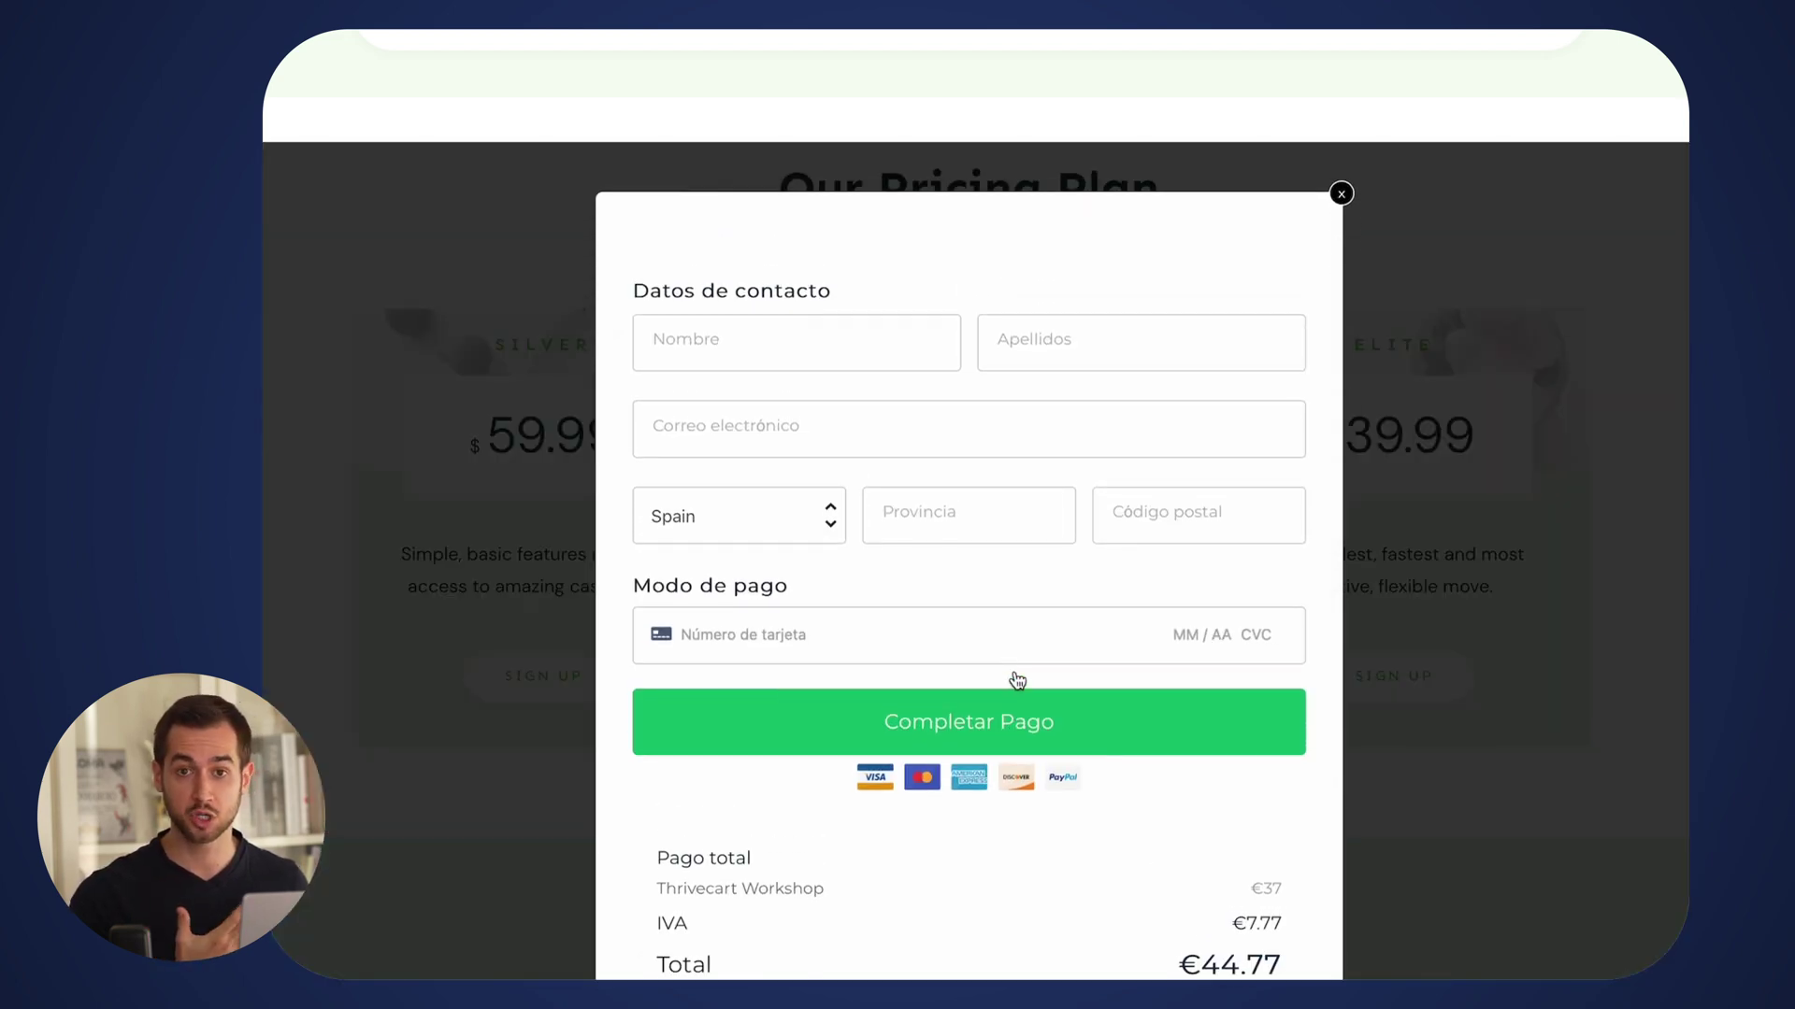
scroll(1017, 680, "down", 2)
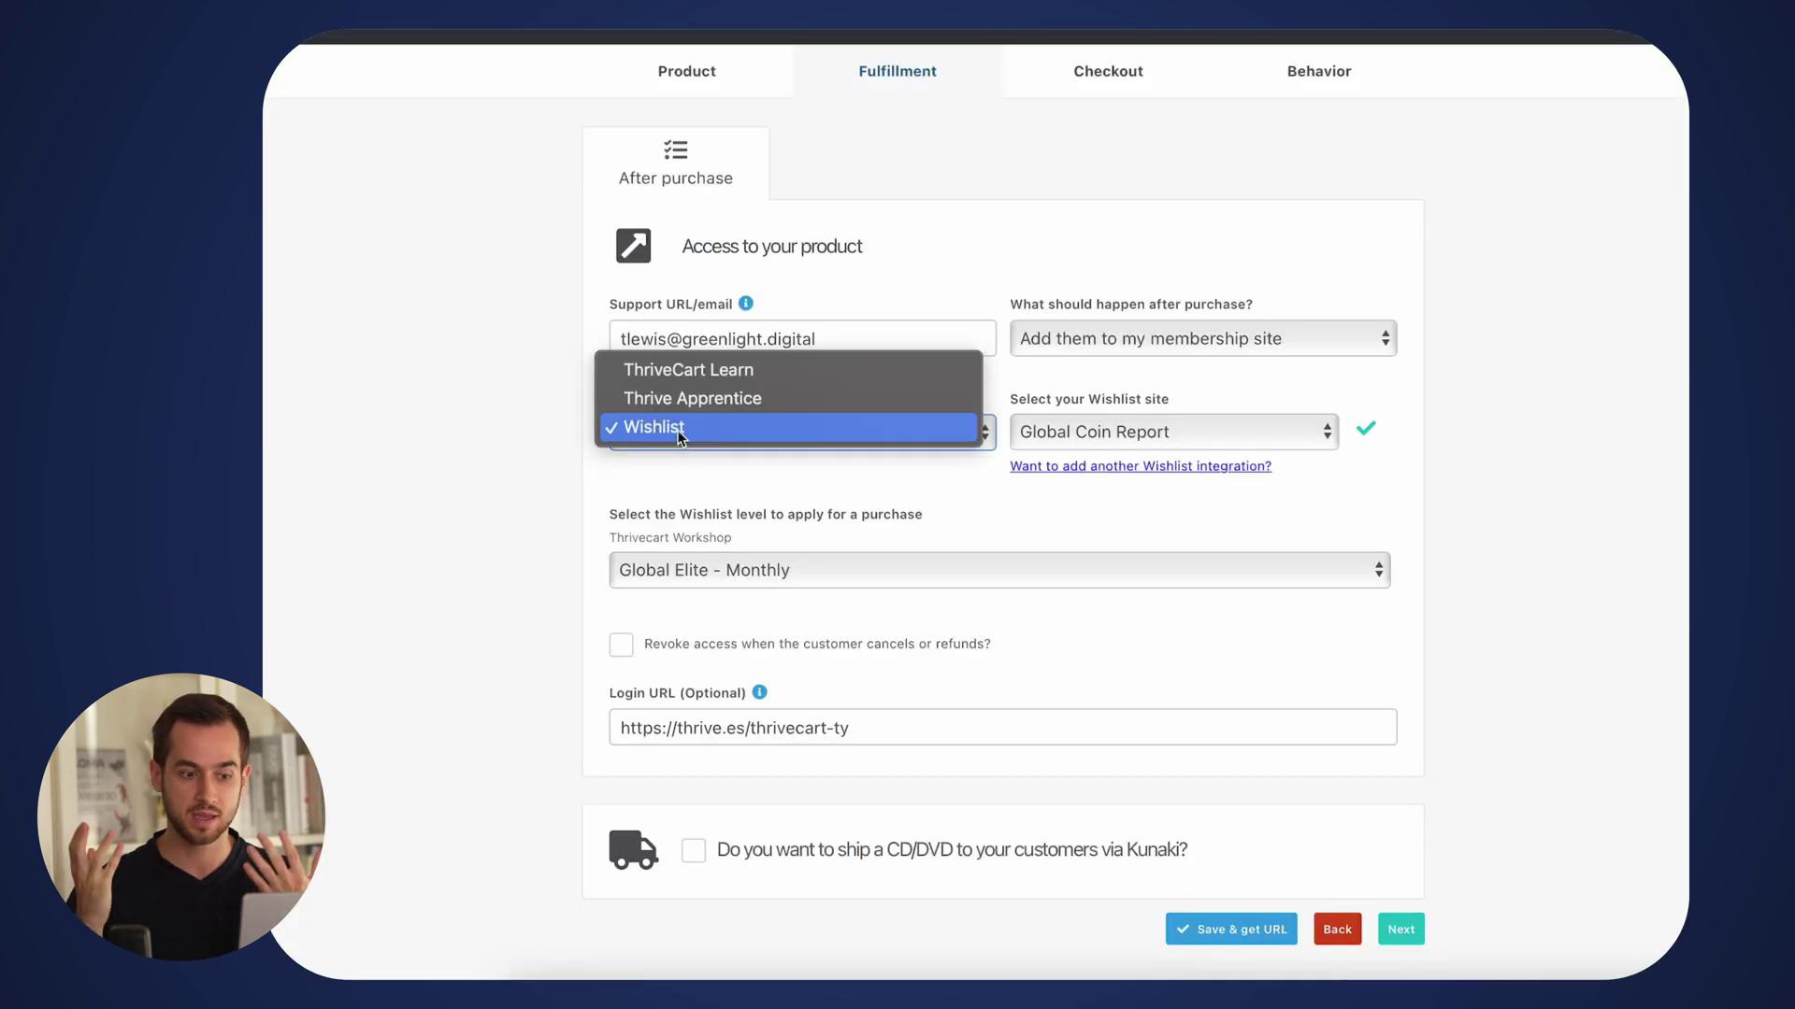
left_click(717, 423)
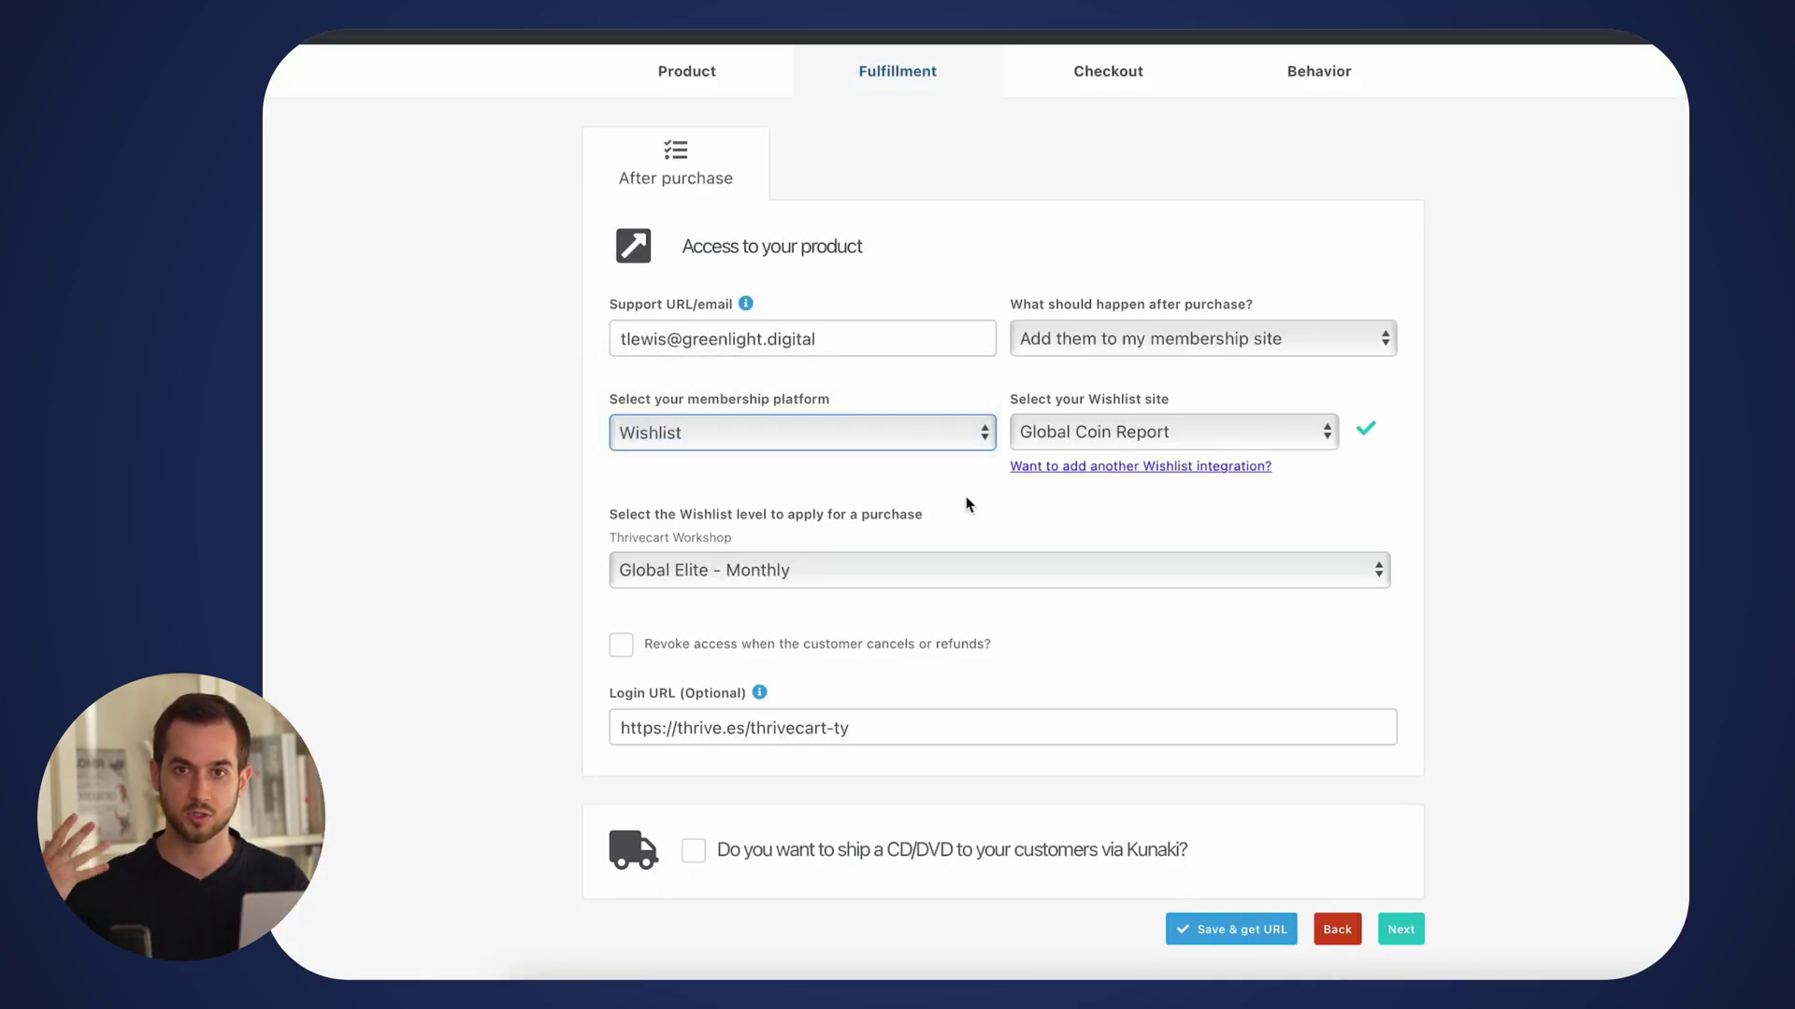
left_click(766, 565)
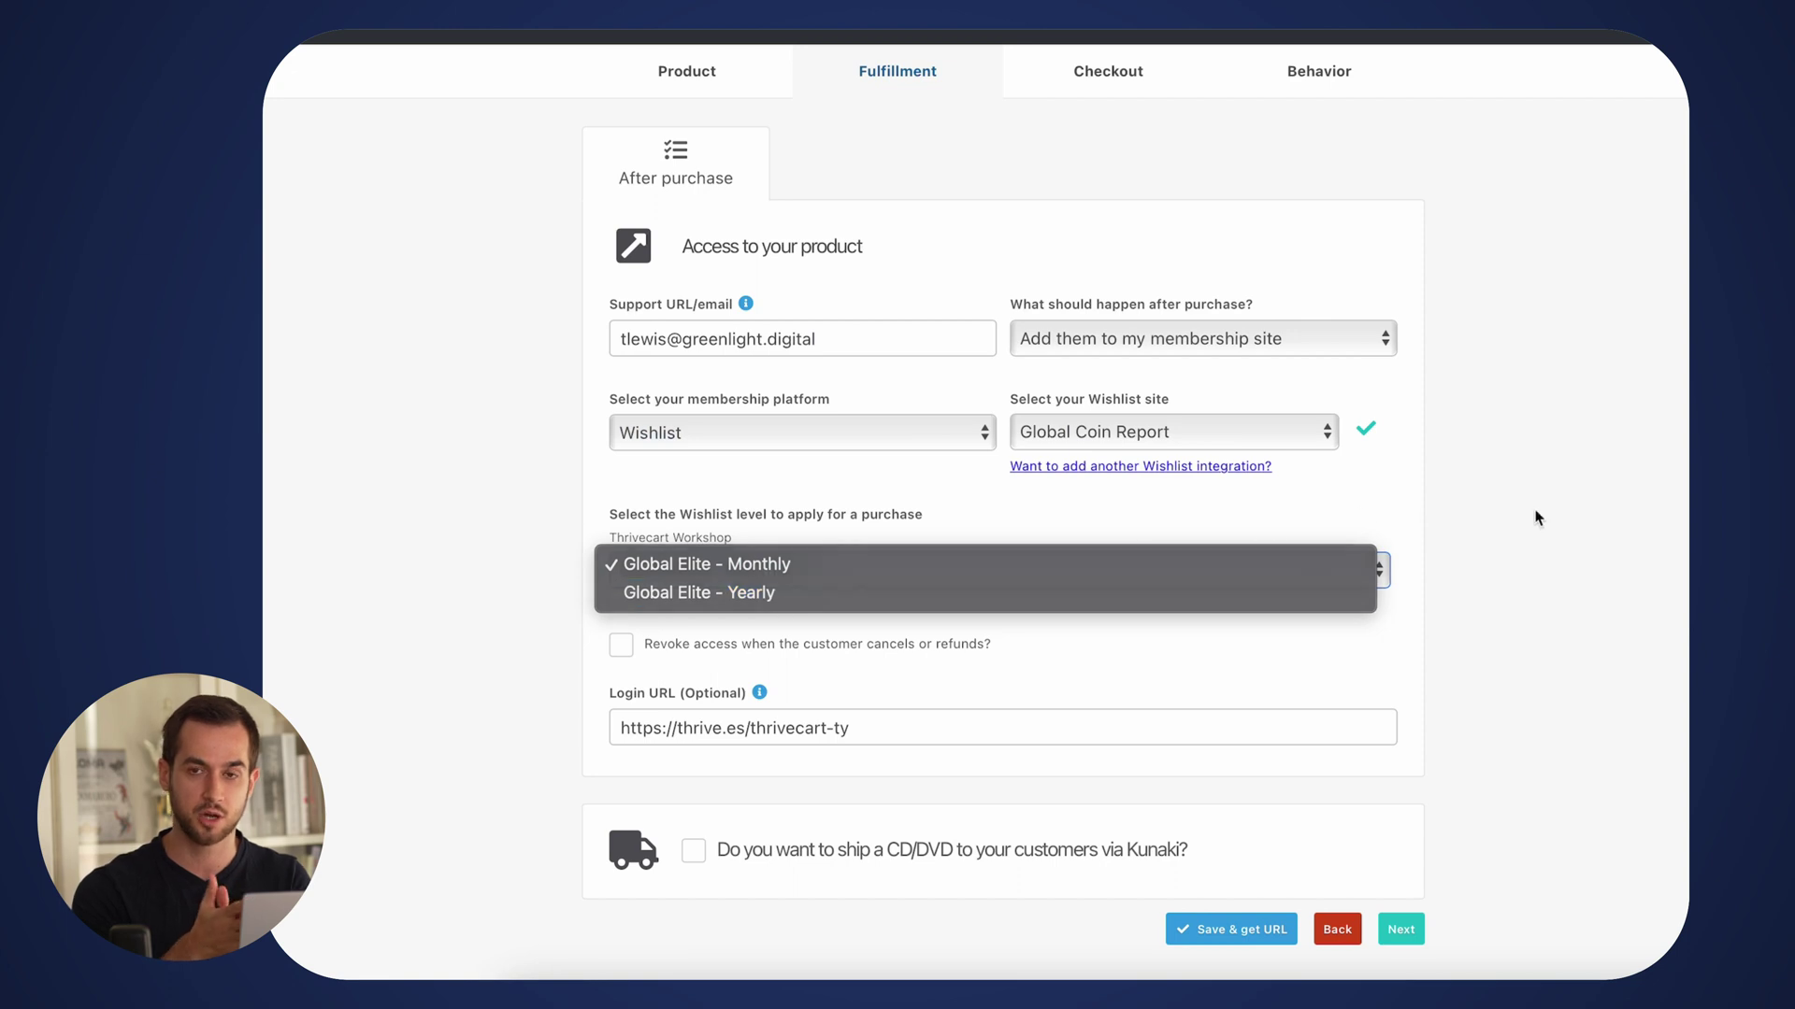
left_click(981, 564)
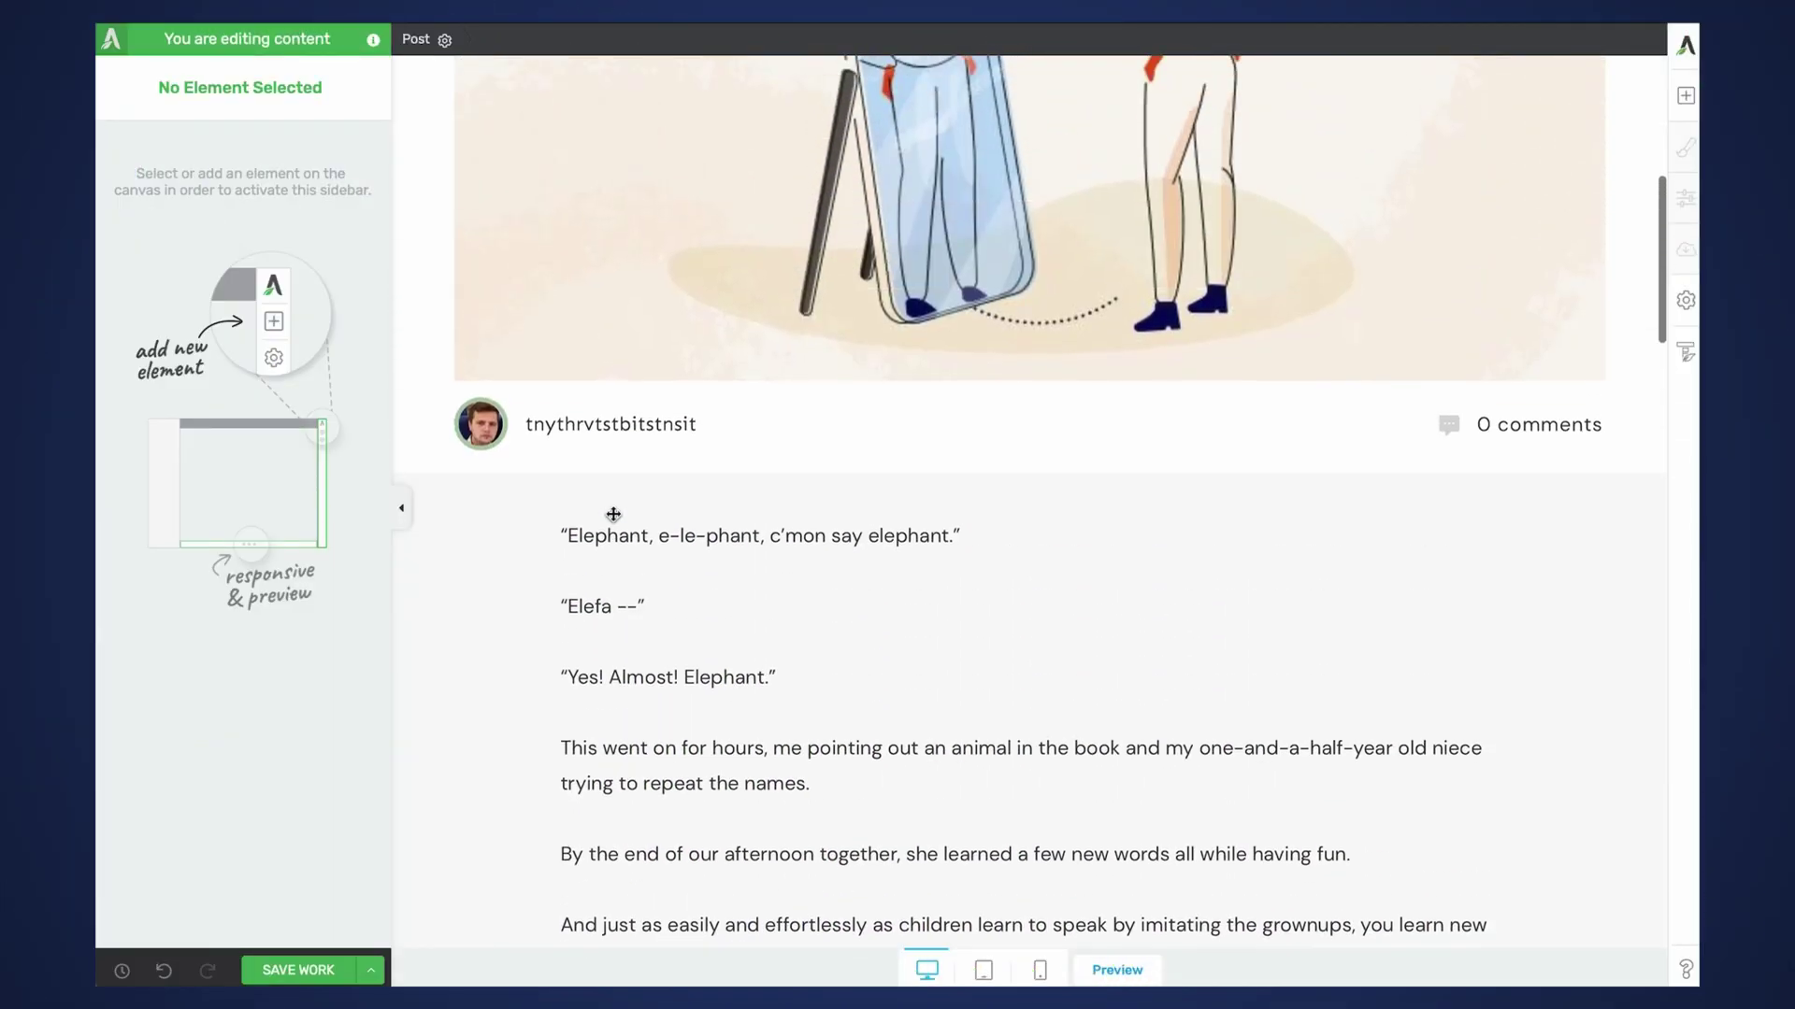
- Insert an empty Content Box at the top of the article, above the opening Elephant dialogue
scroll(613, 514, "down", 3)
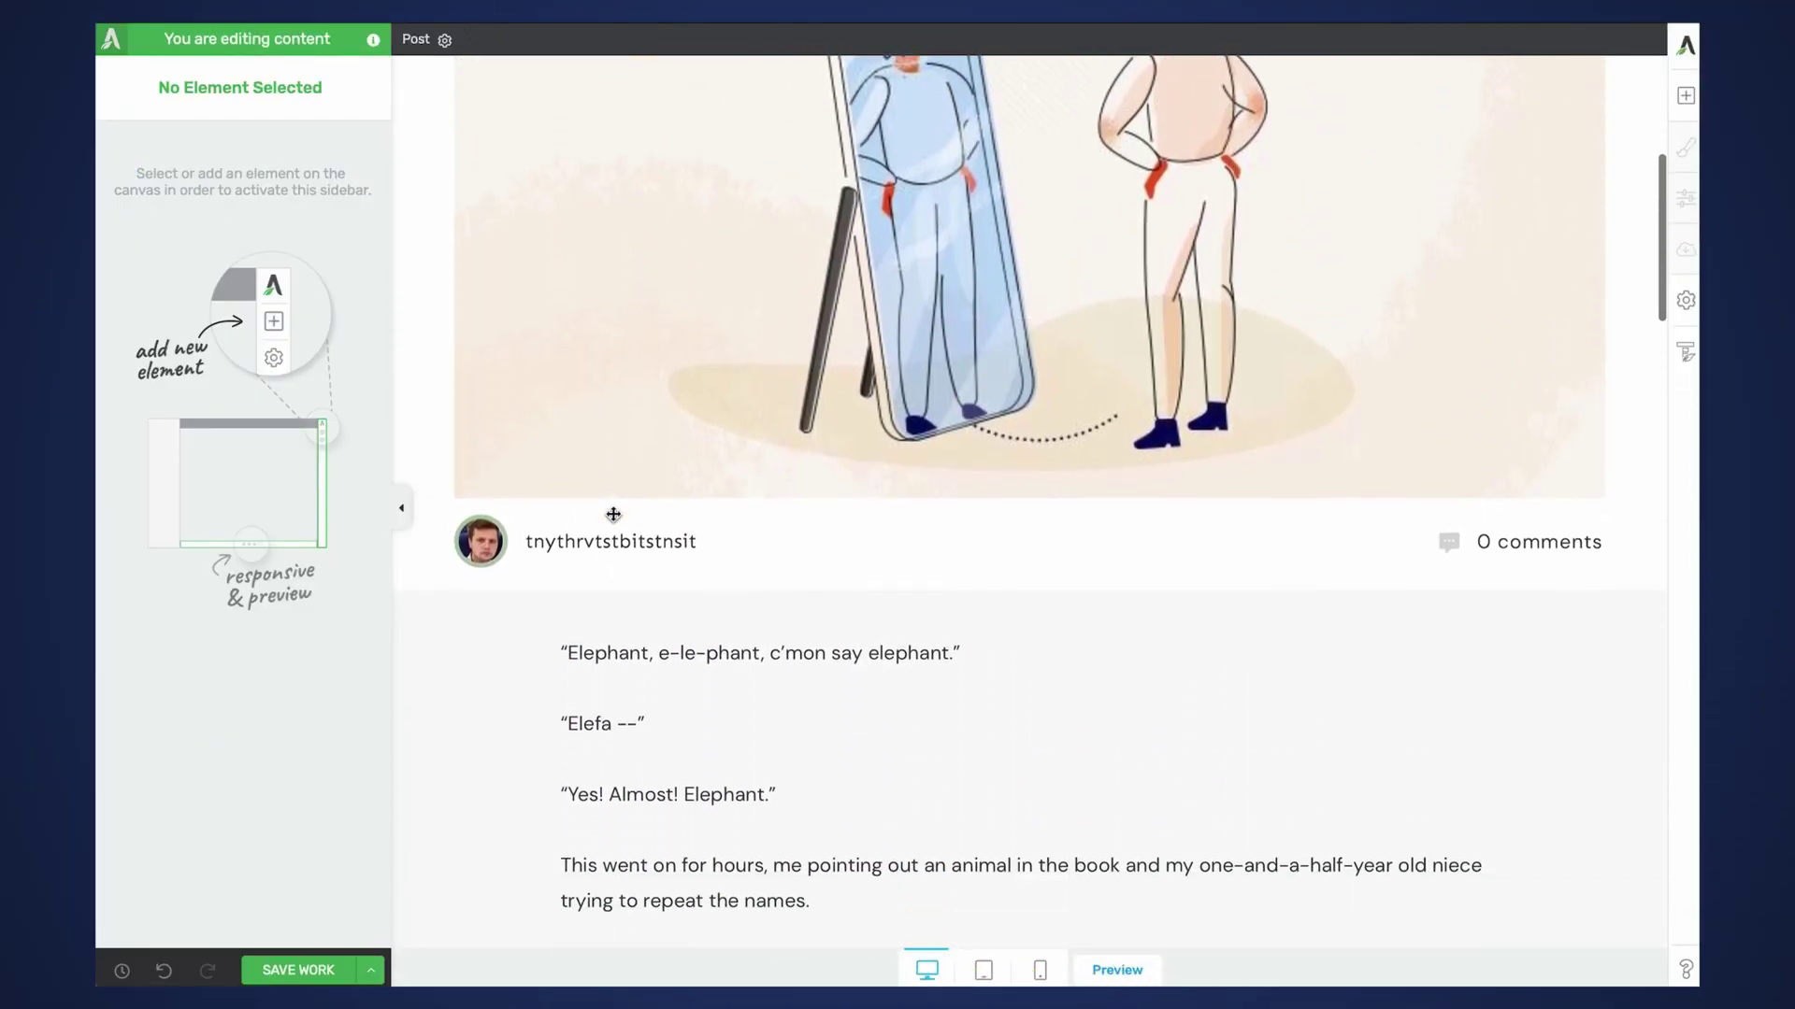
scroll(622, 499, "down", 5)
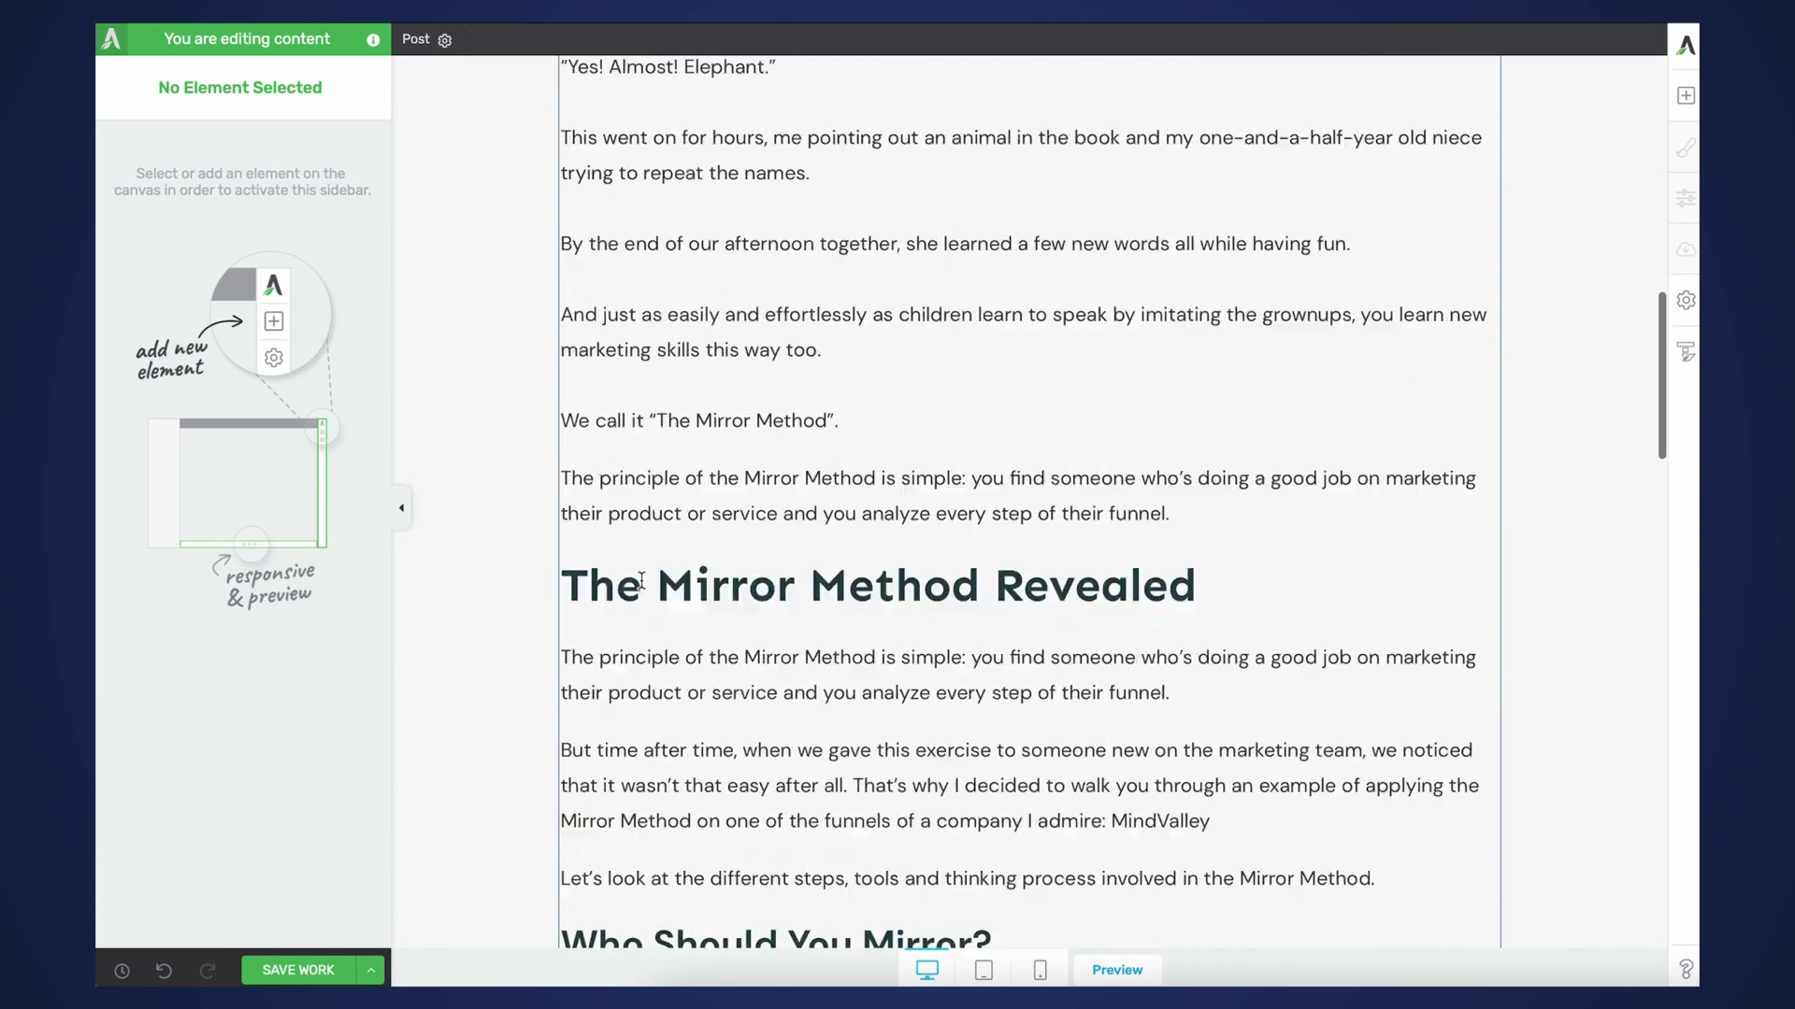
scroll(641, 580, "up", 3)
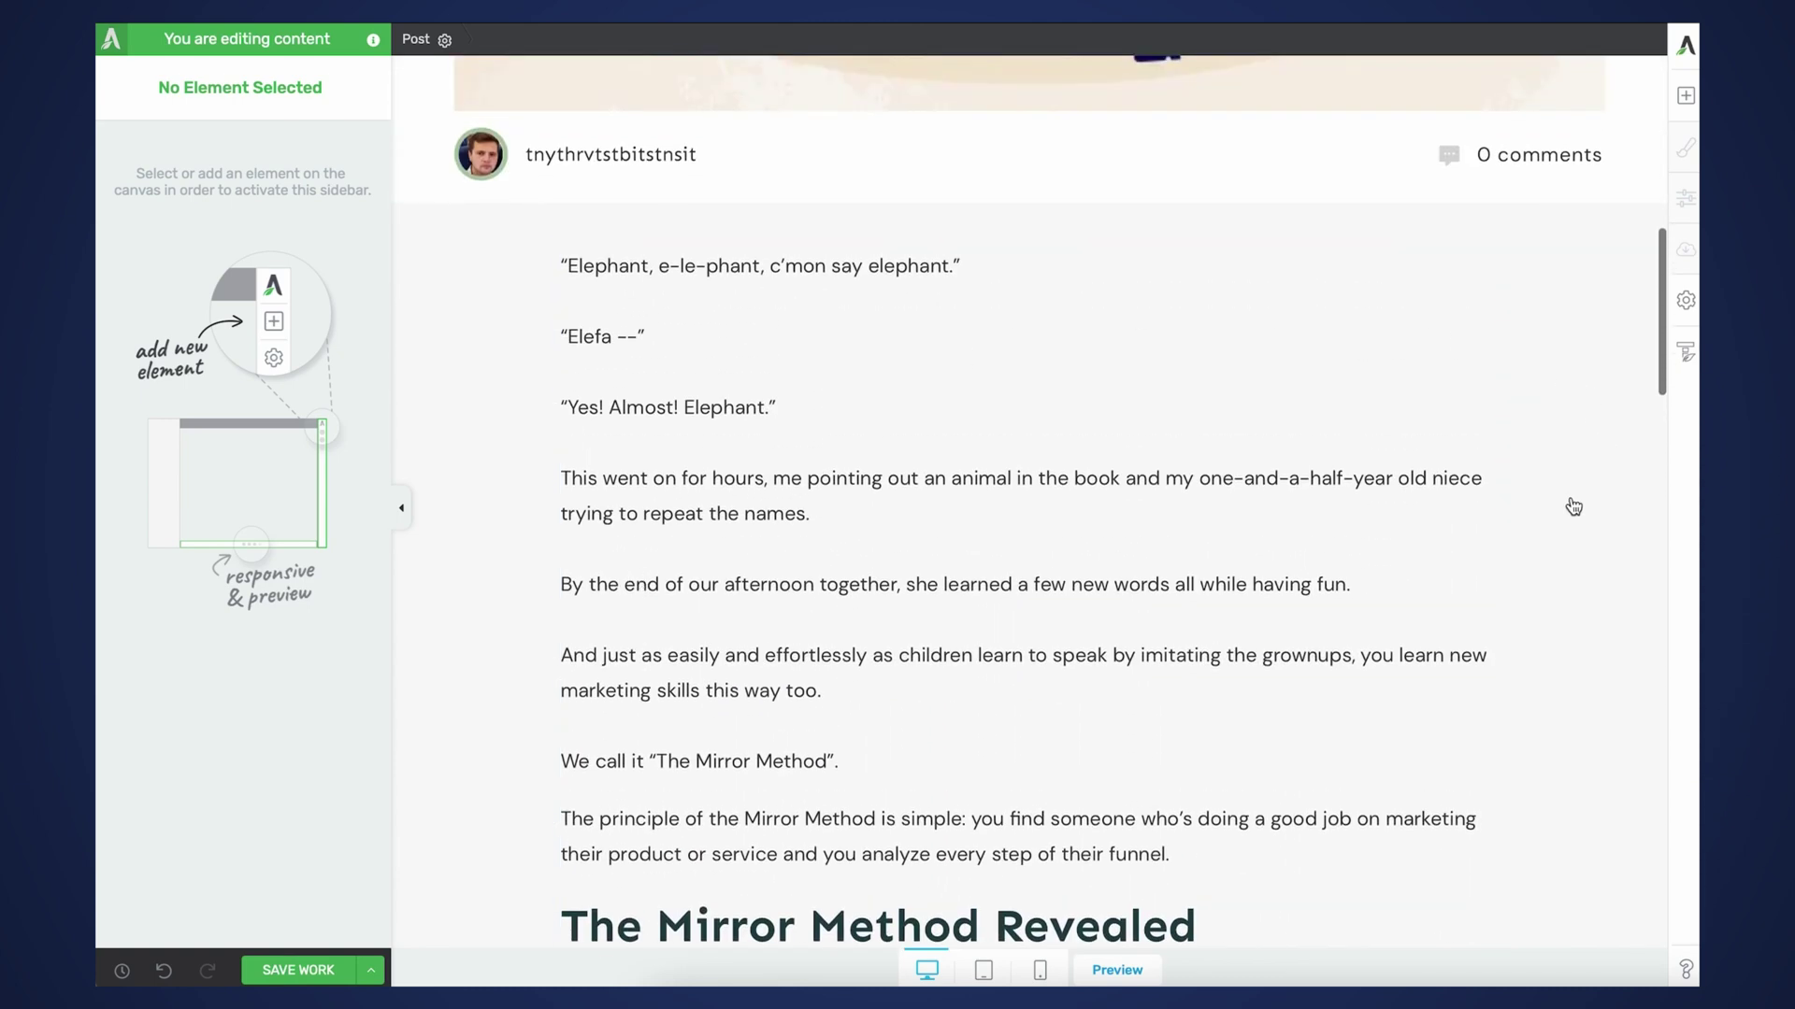
left_click(1685, 97)
left_click_drag(1614, 425, 1066, 265)
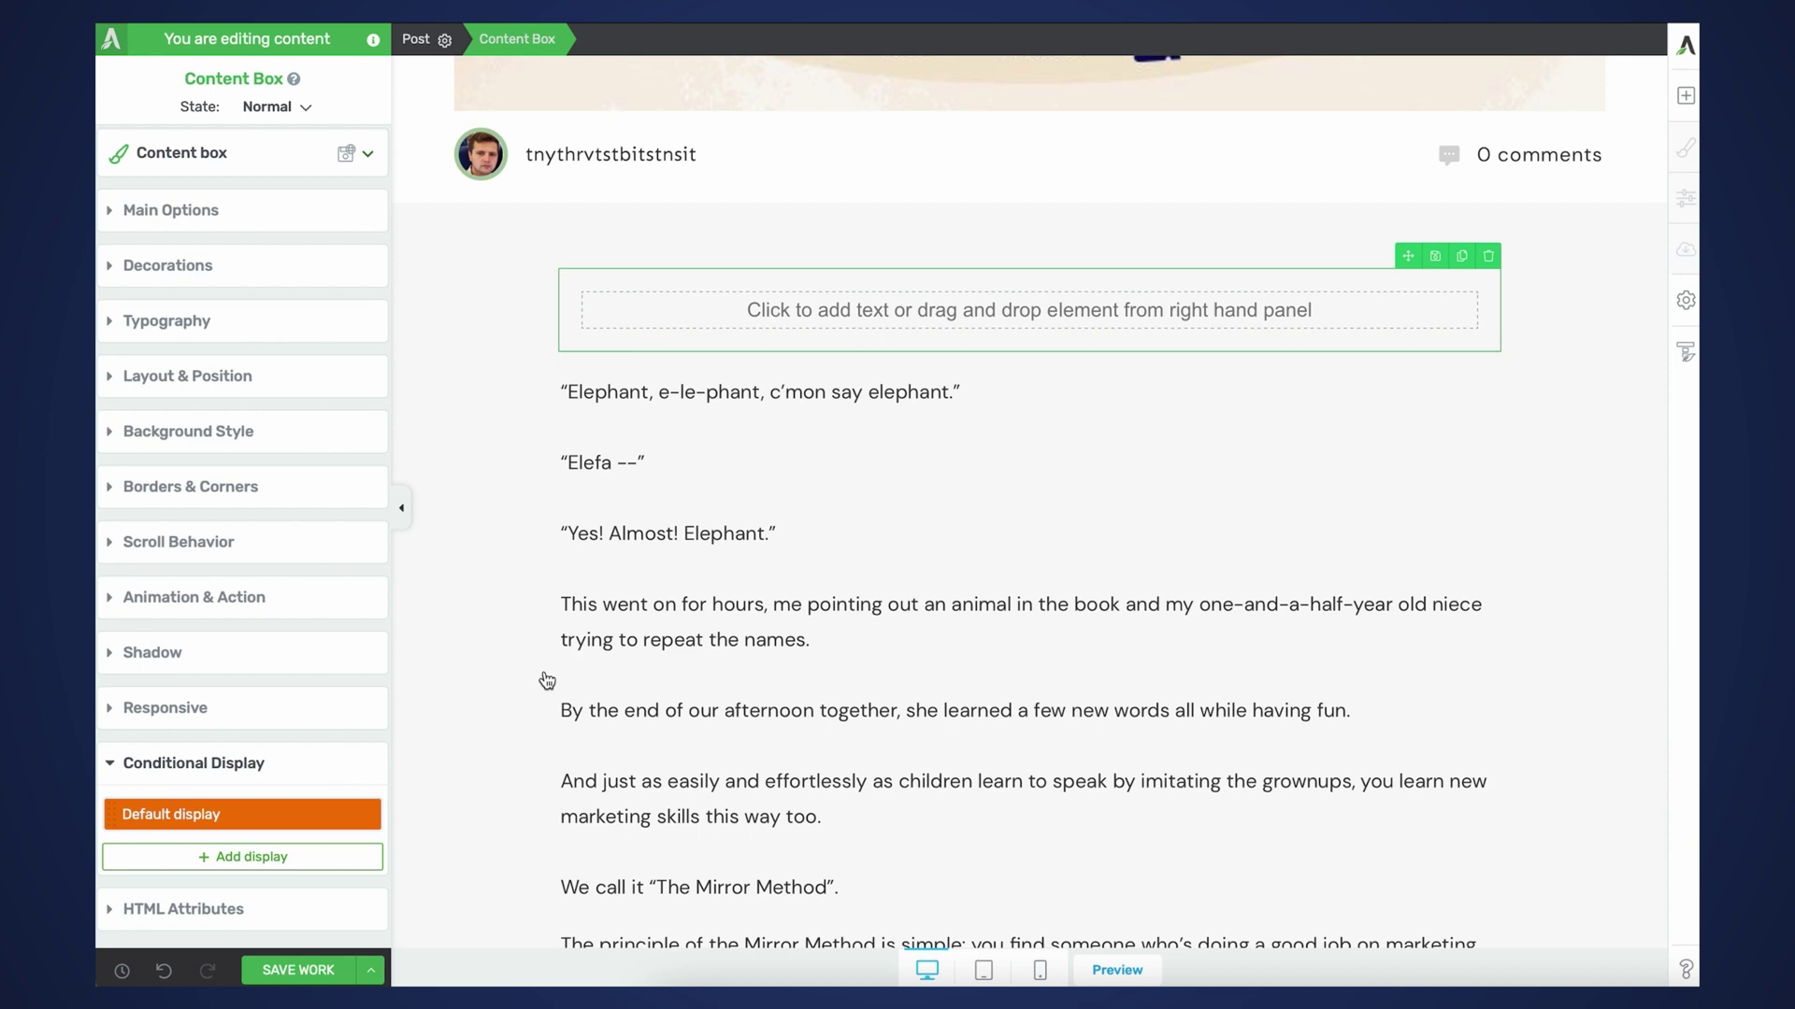
scroll(591, 822, "down", 1)
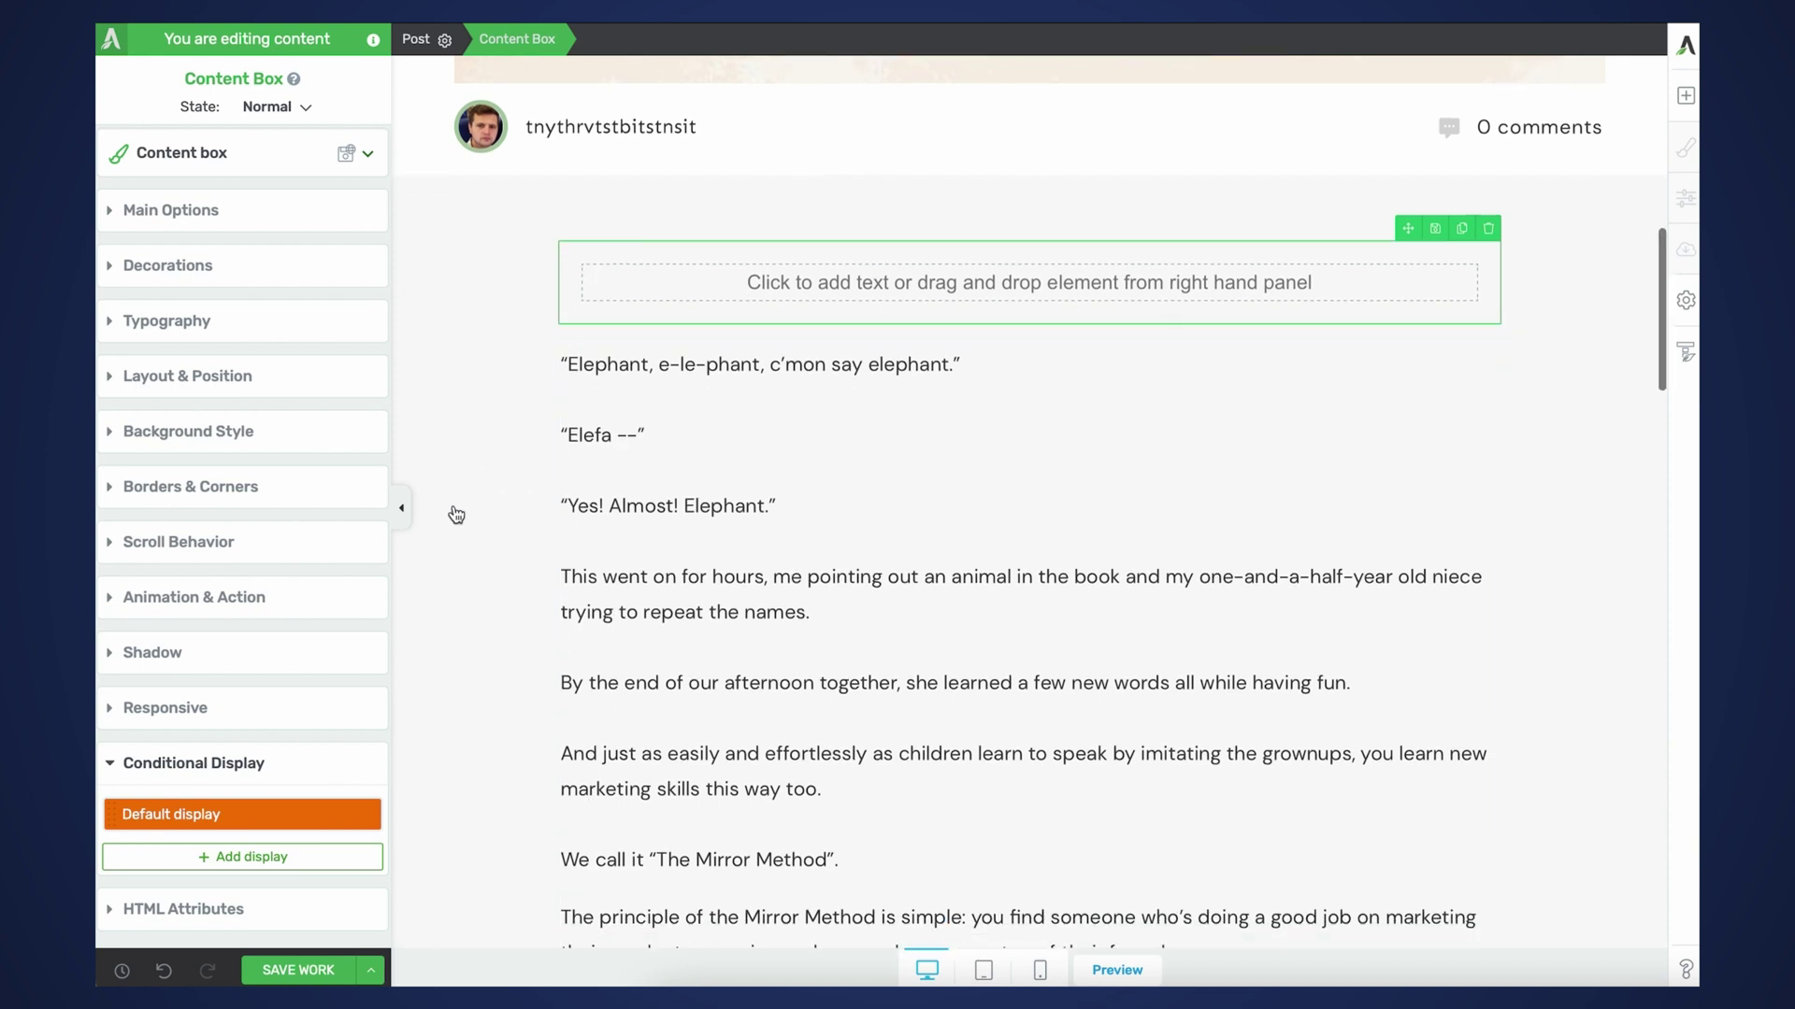
scroll(537, 705, "up", 1)
scroll(537, 706, "up", 1)
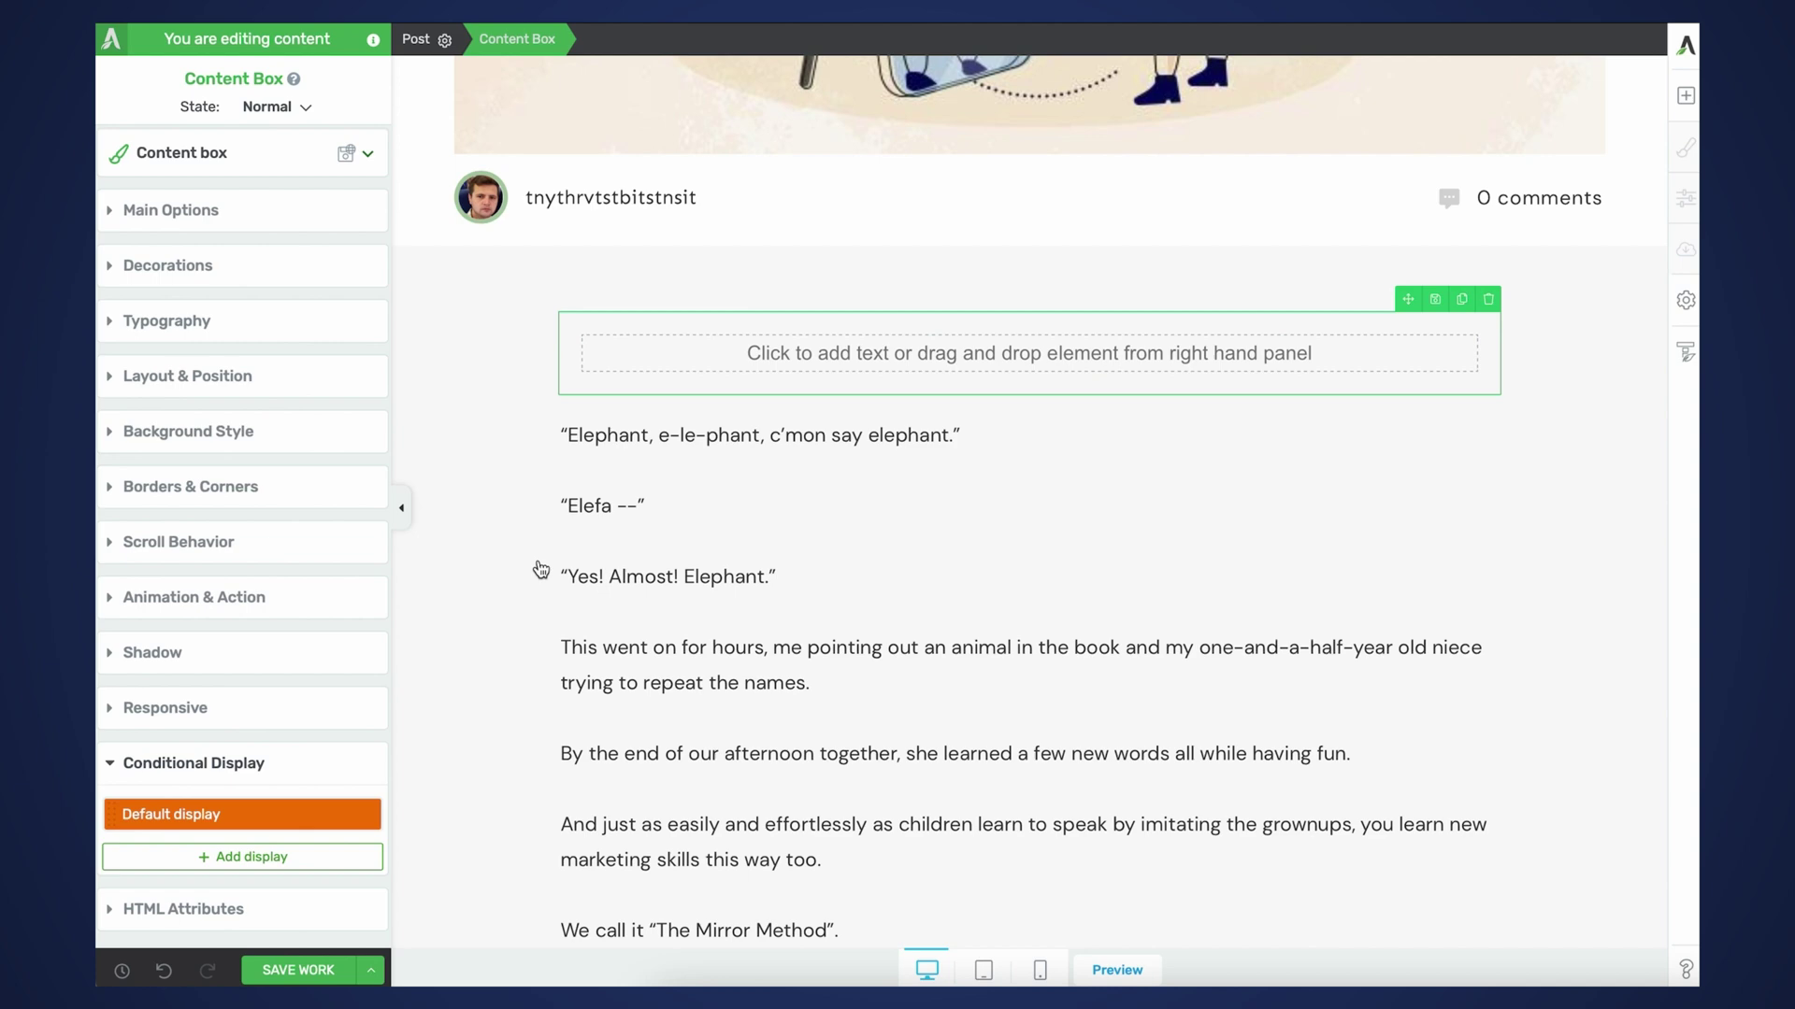
scroll(540, 569, "down", 5)
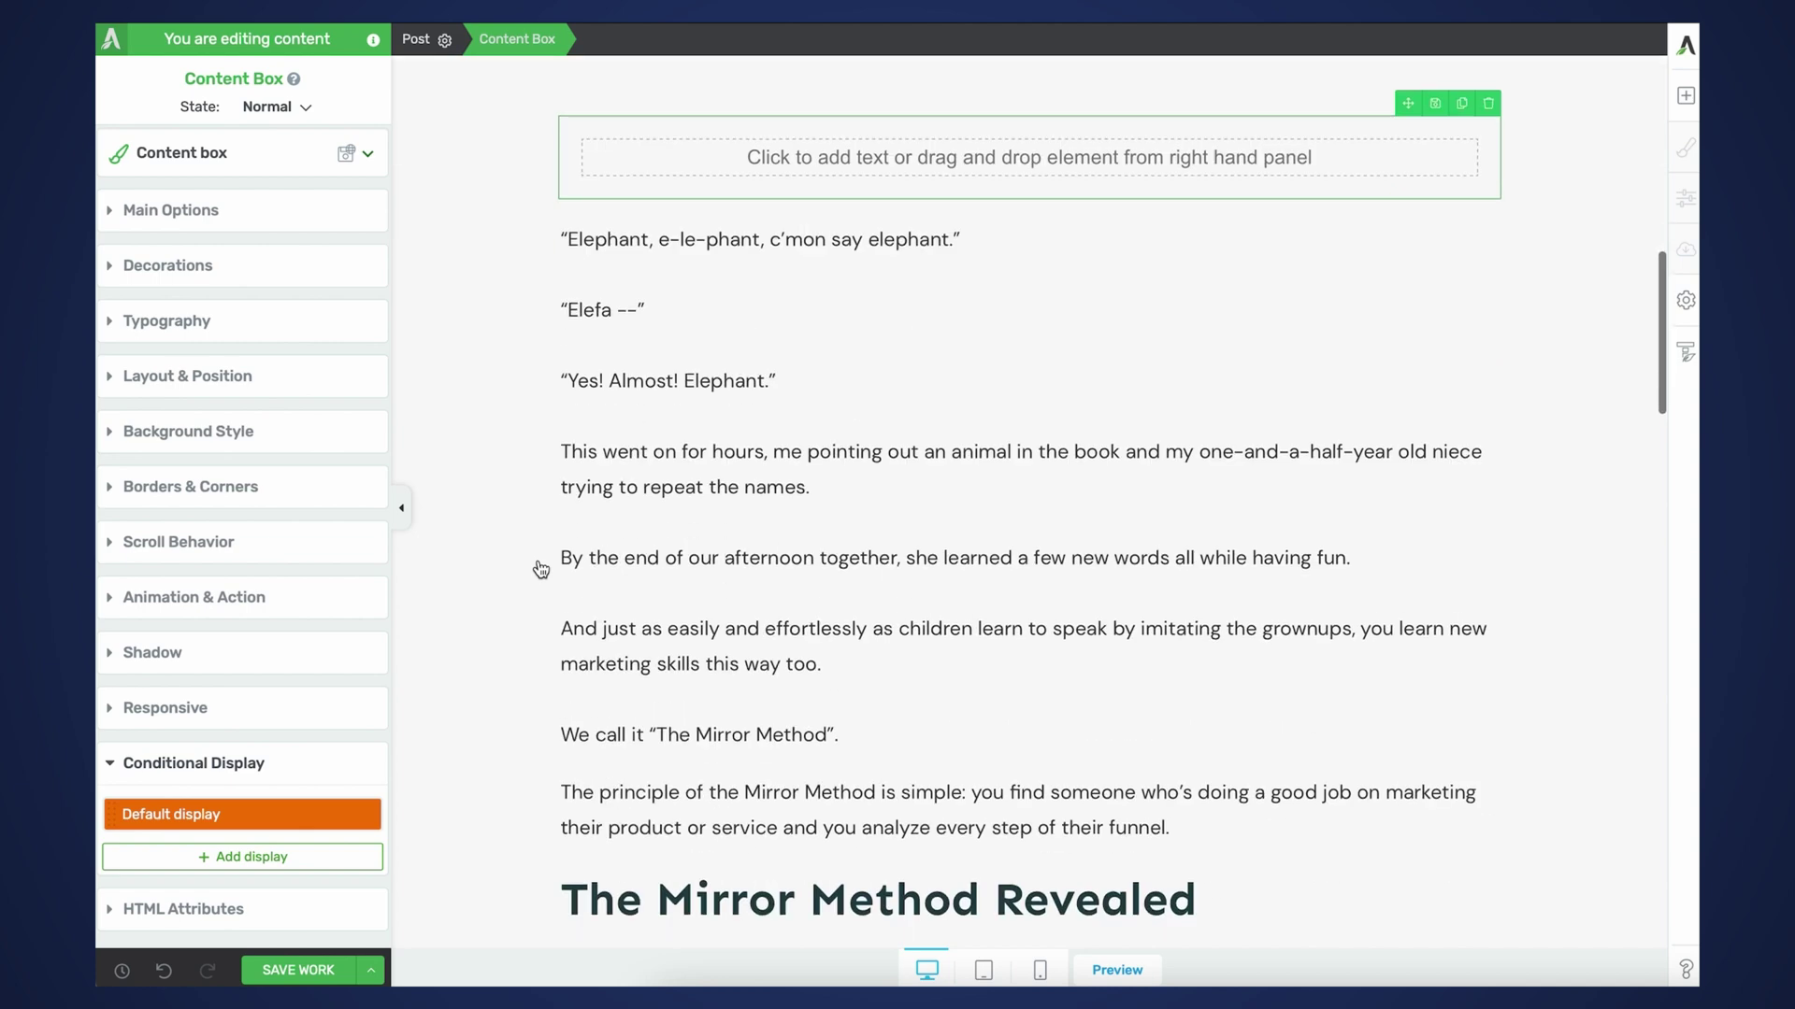
scroll(540, 568, "up", 3)
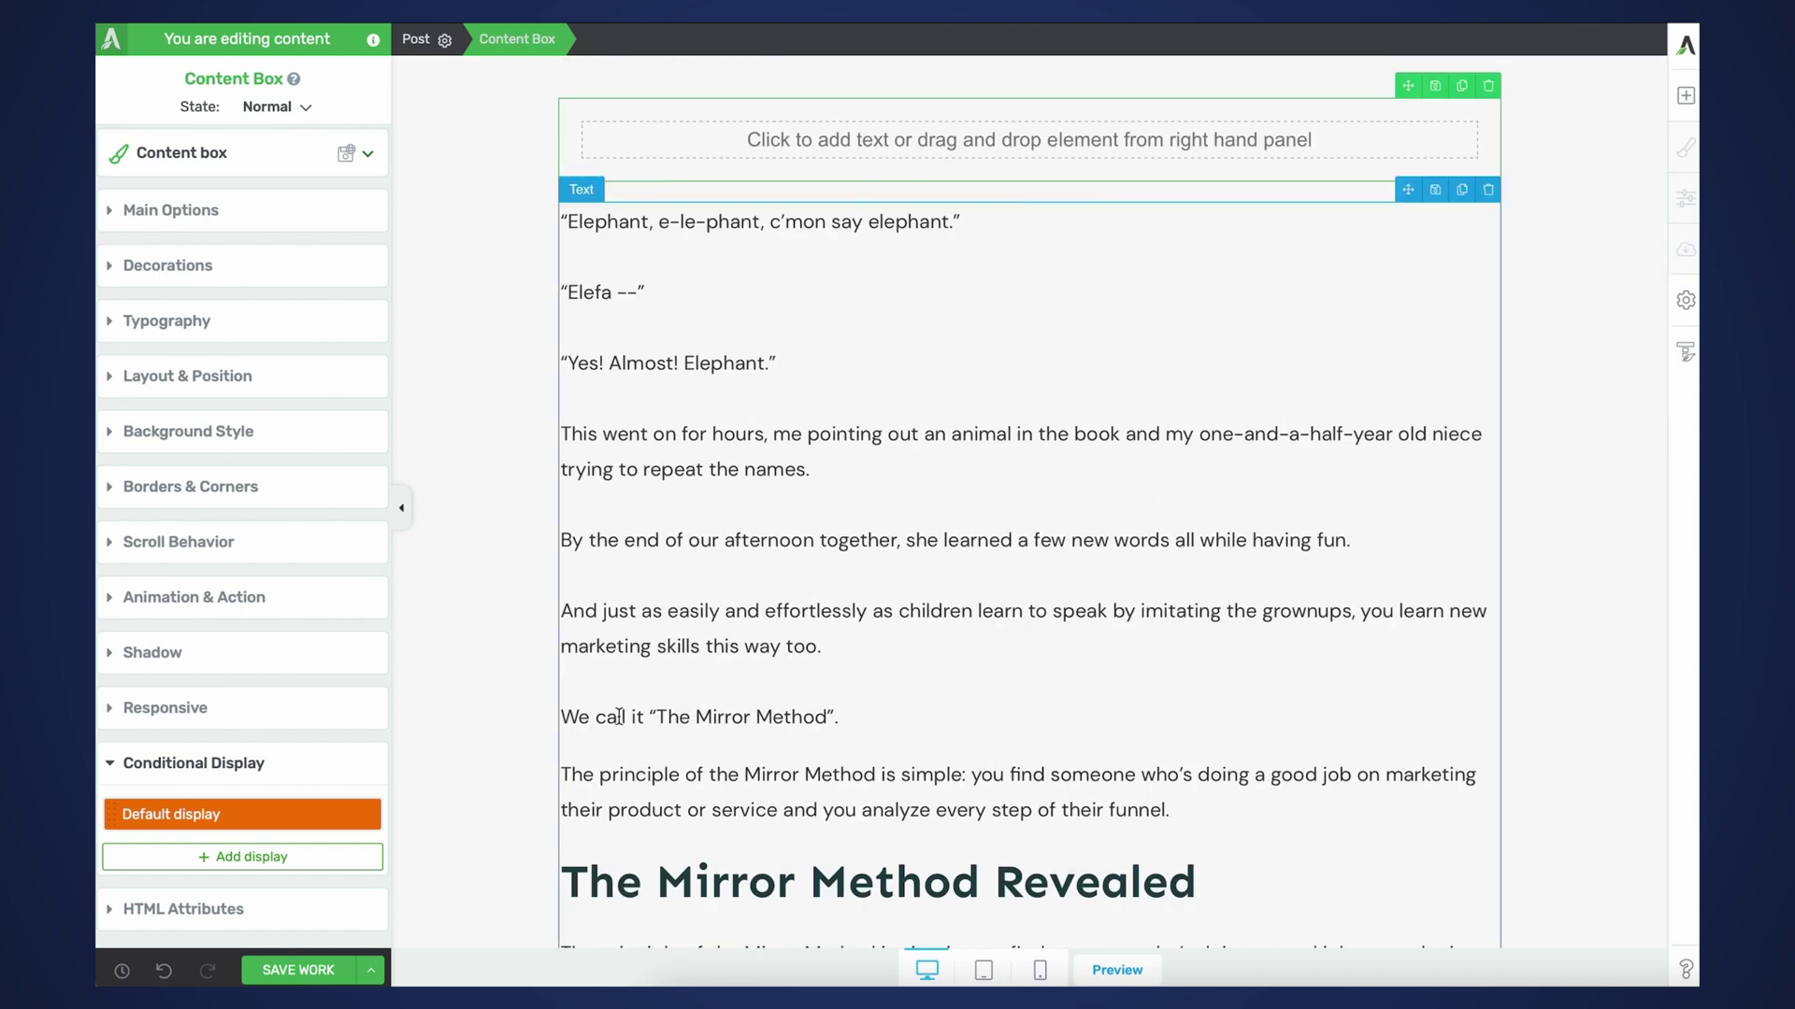
scroll(458, 575, "up", 1)
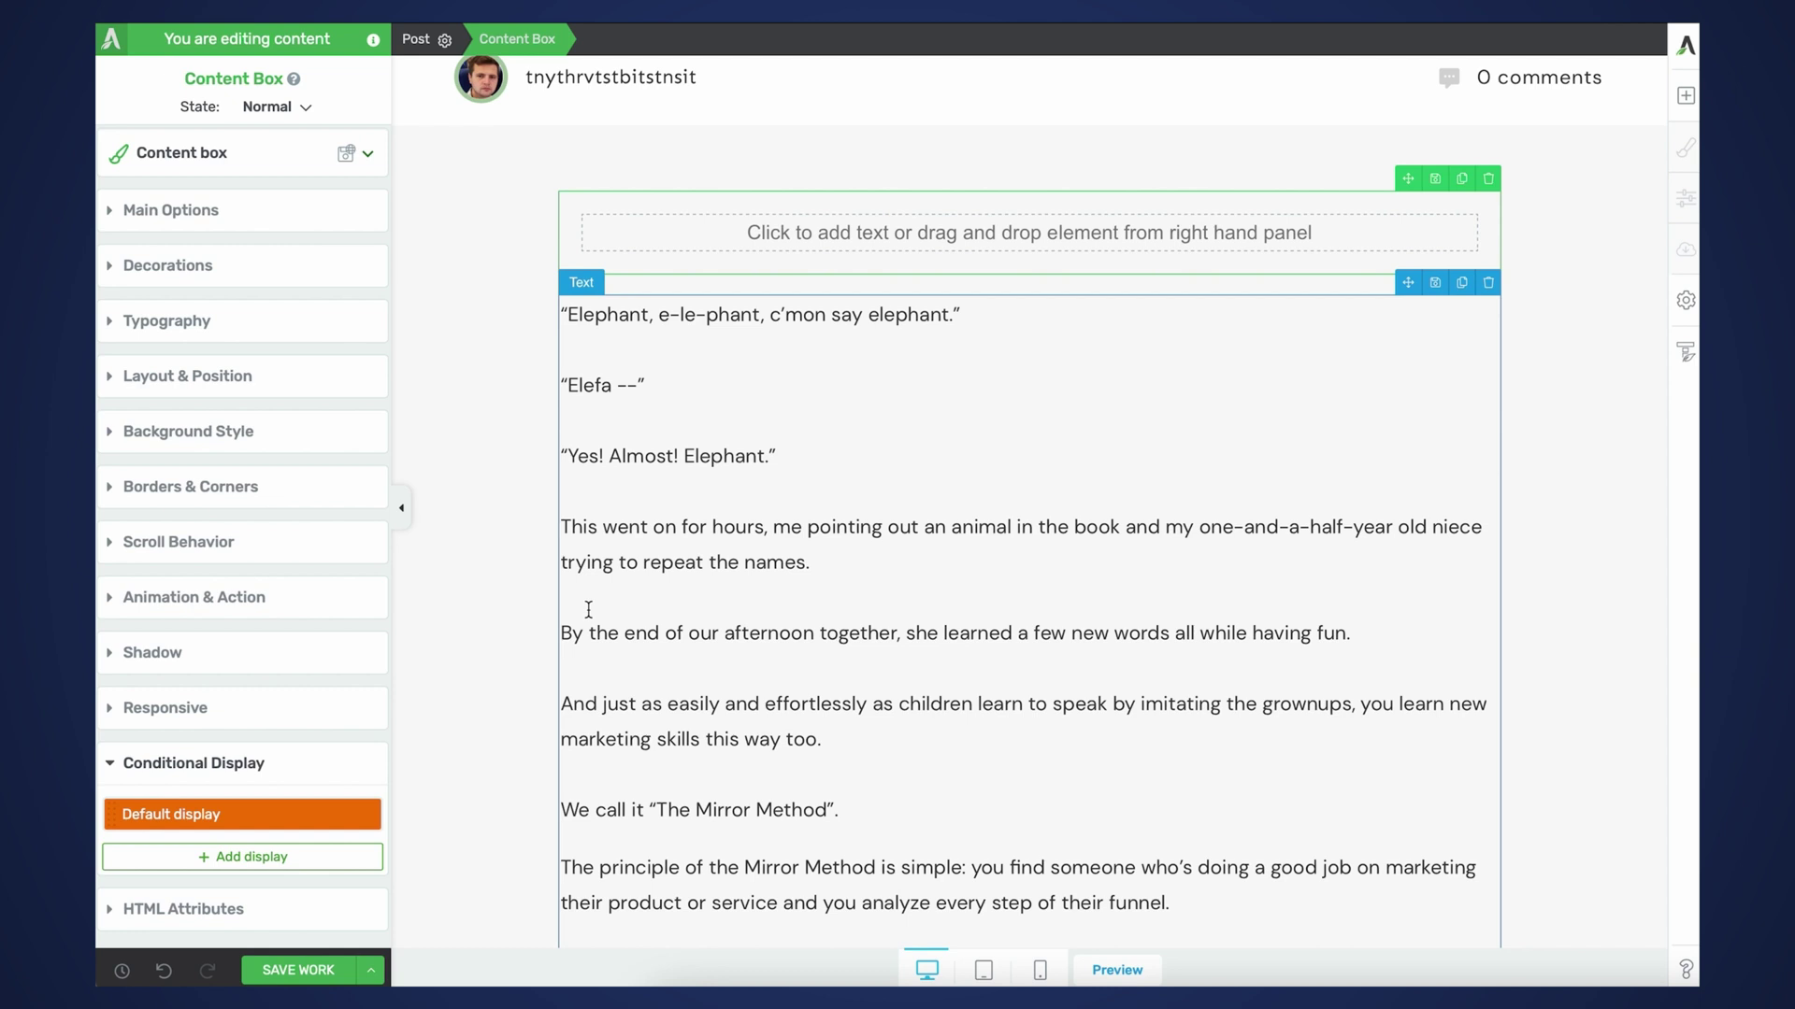
scroll(588, 609, "down", 1)
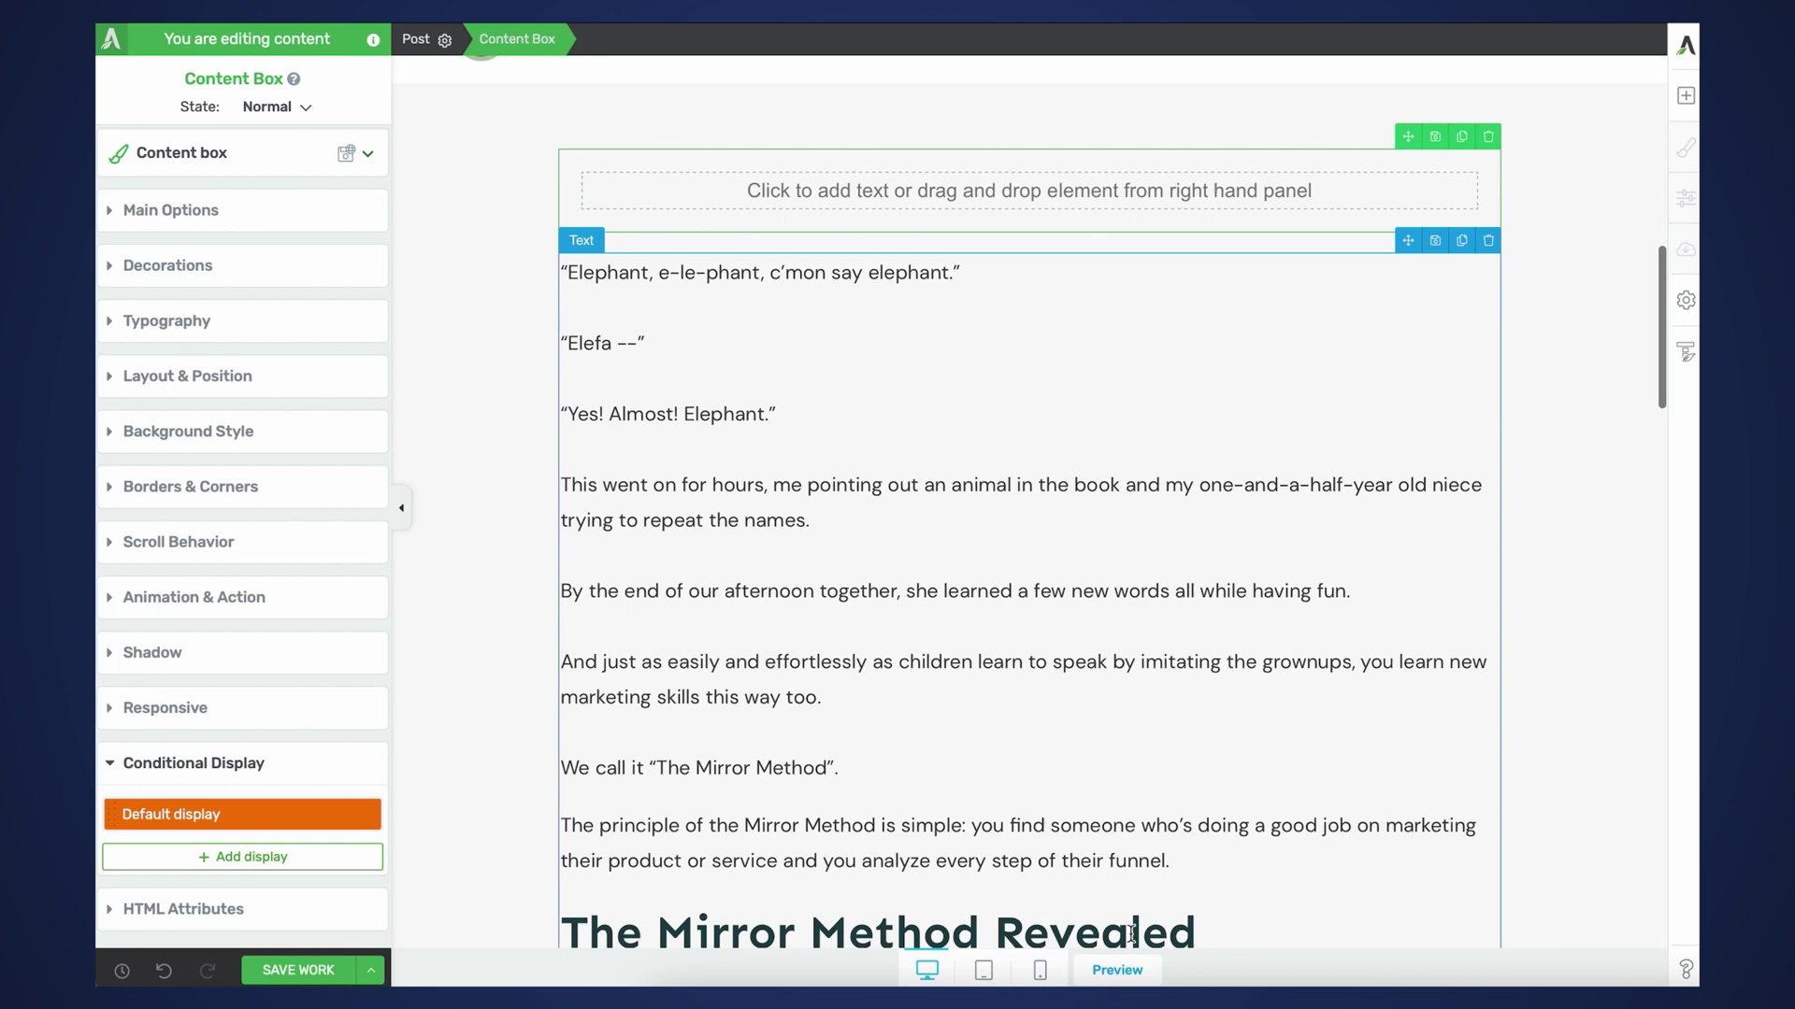
scroll(804, 579, "down", 5)
scroll(810, 595, "up", 2)
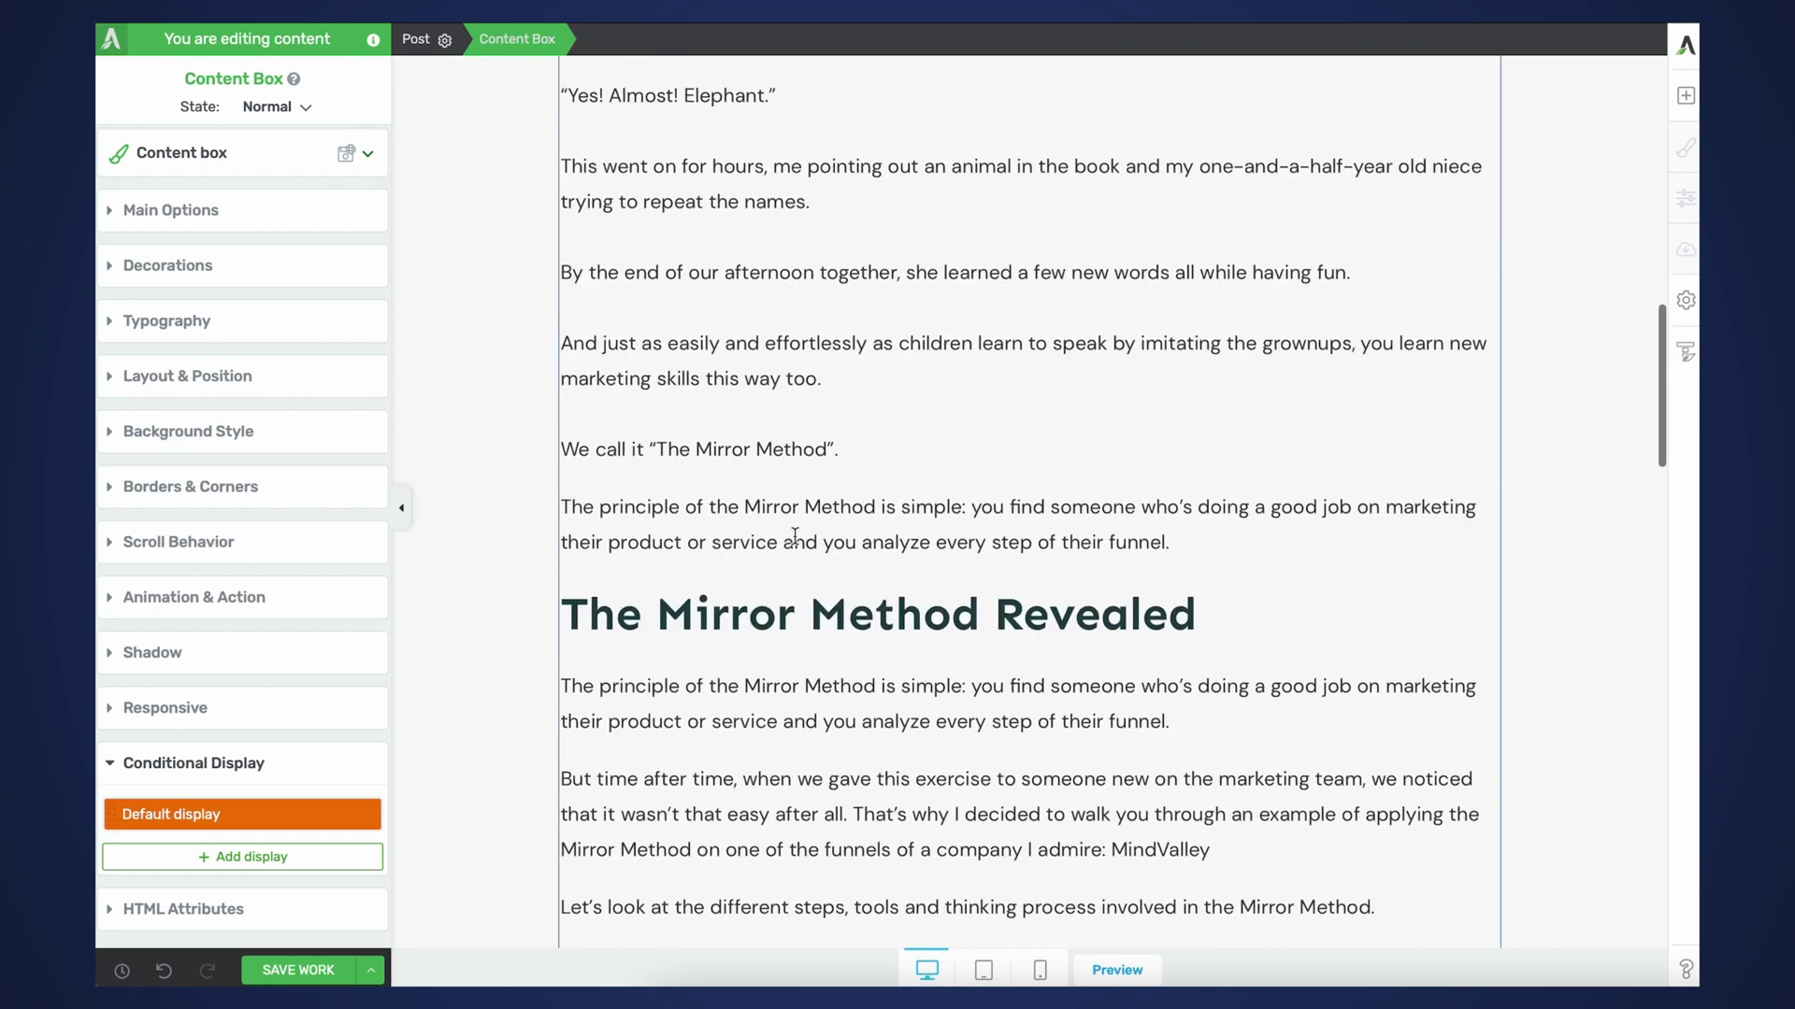
scroll(809, 748, "up", 1)
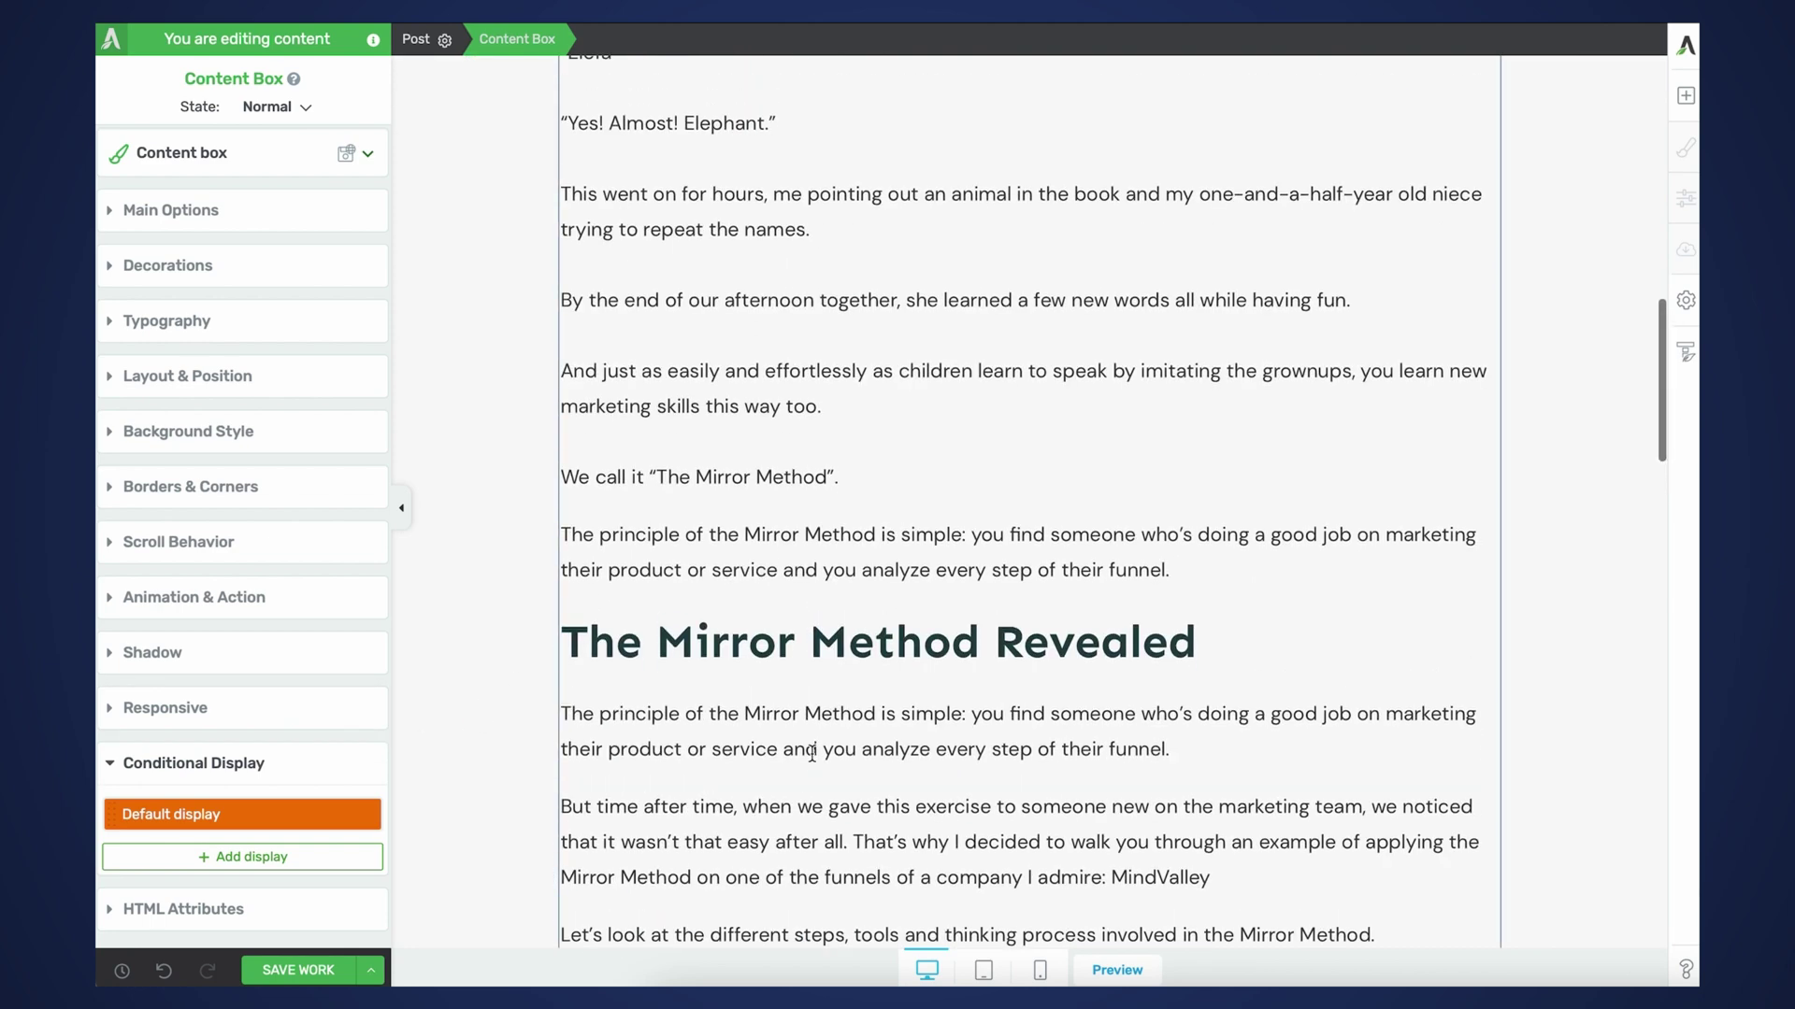
scroll(812, 753, "up", 3)
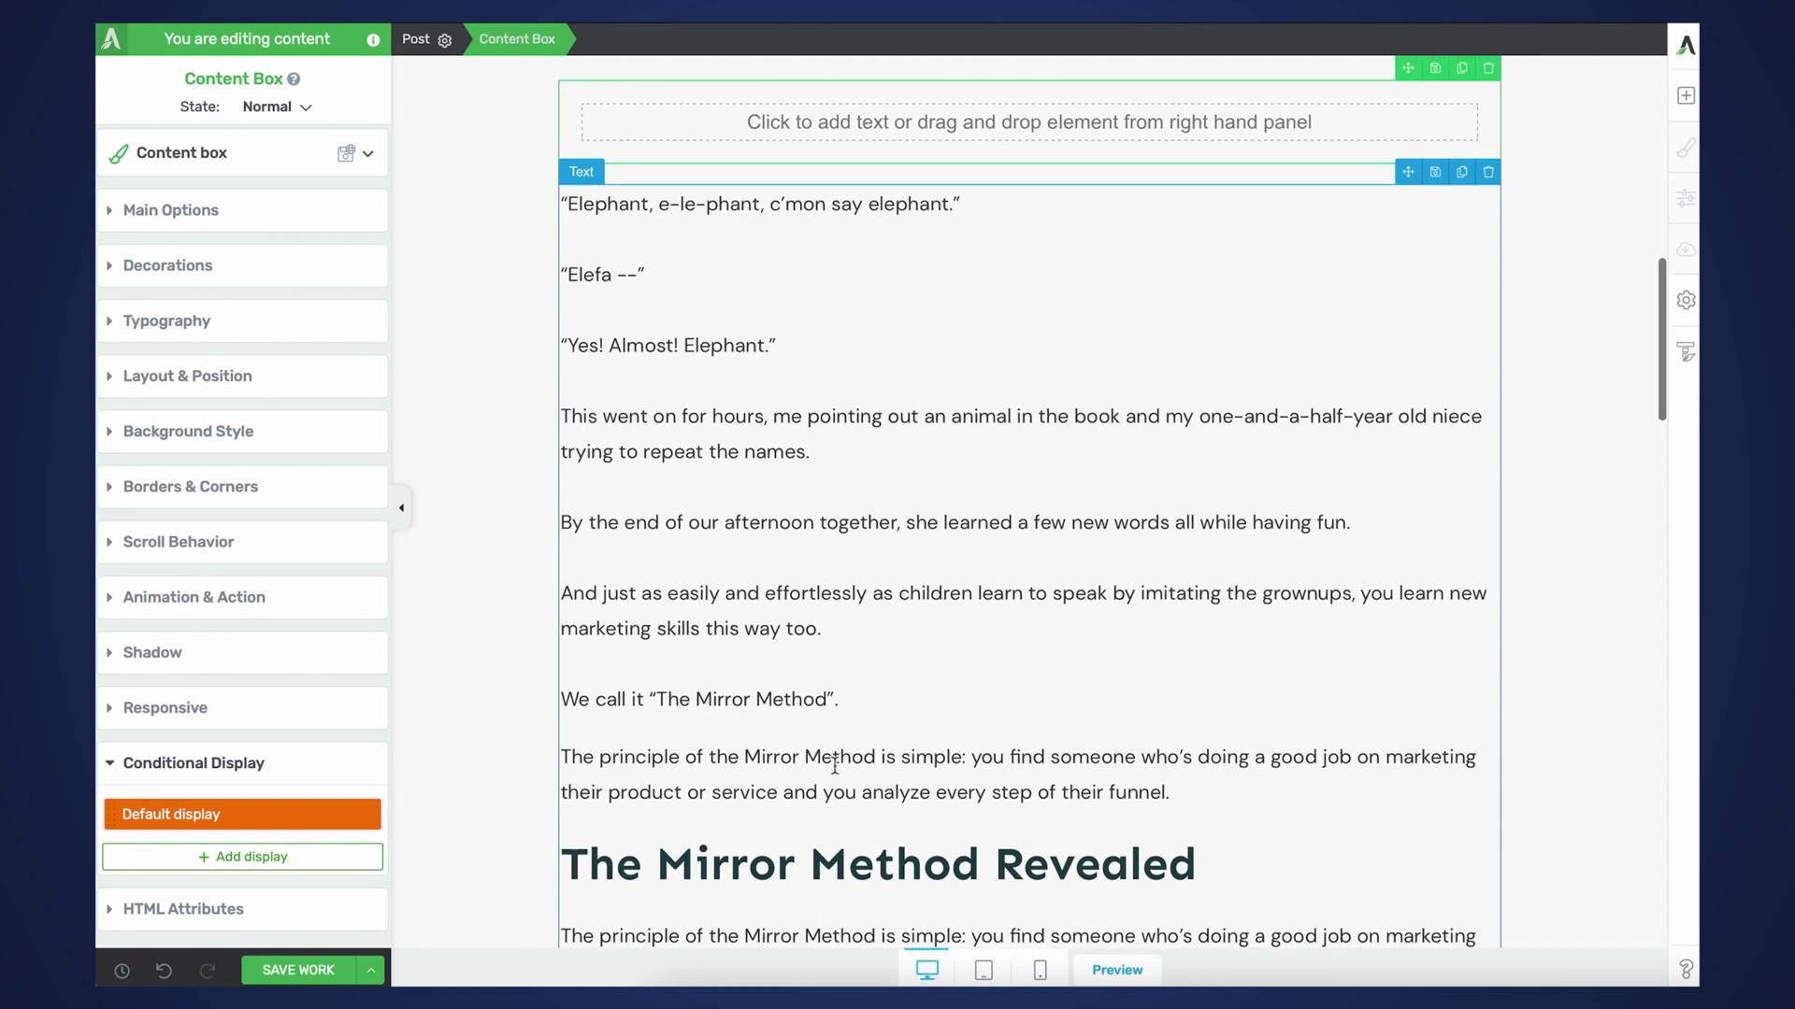
scroll(829, 759, "down", 1)
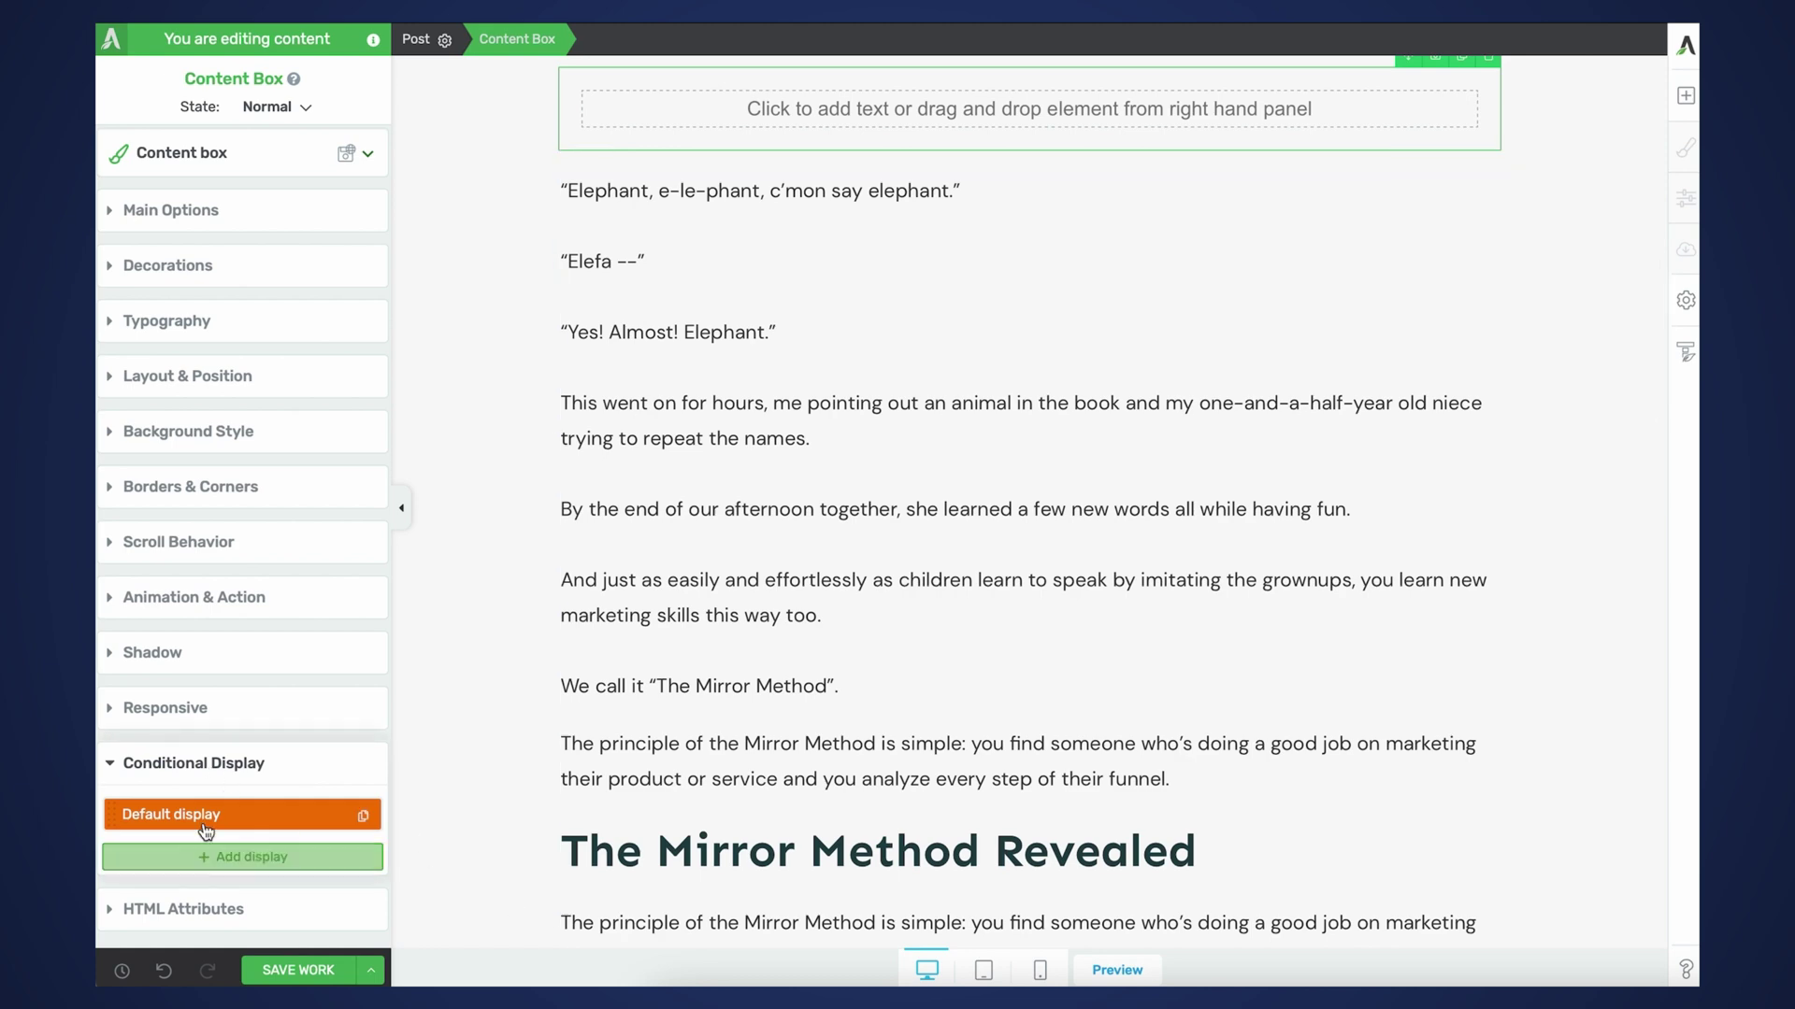
mouse_move(143, 819)
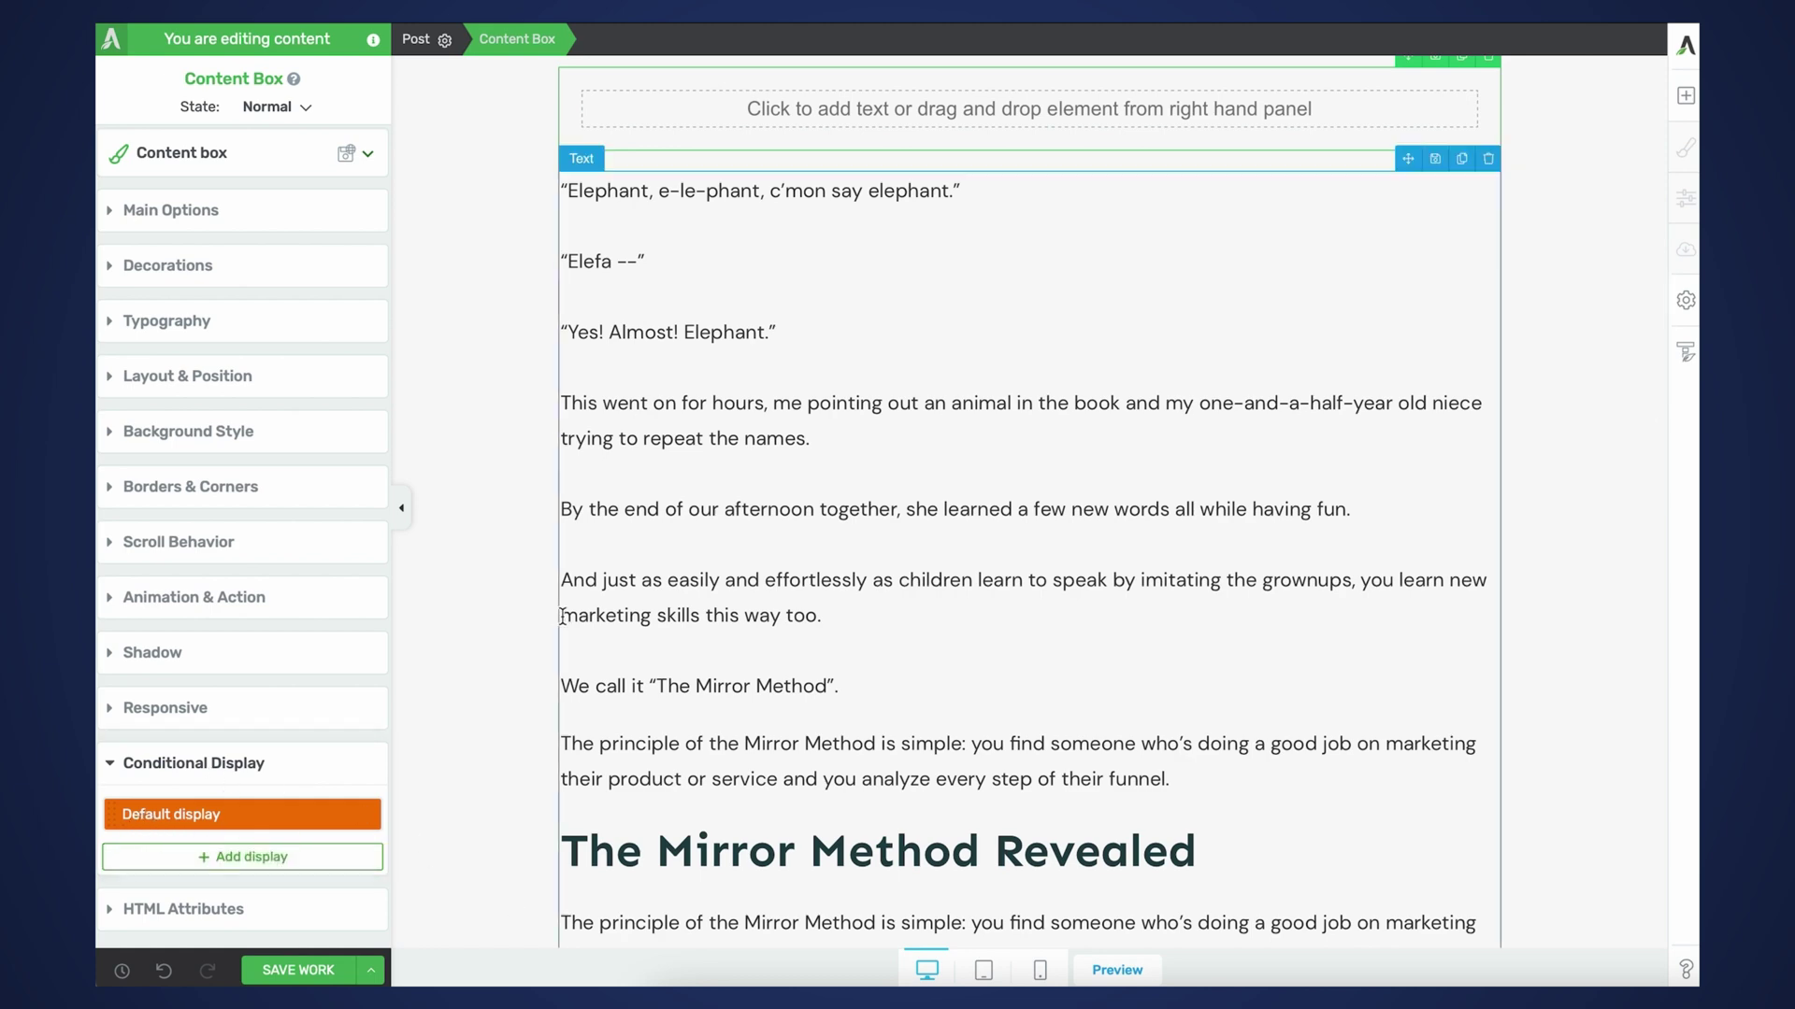
scroll(665, 326, "up", 3)
mouse_move(261, 819)
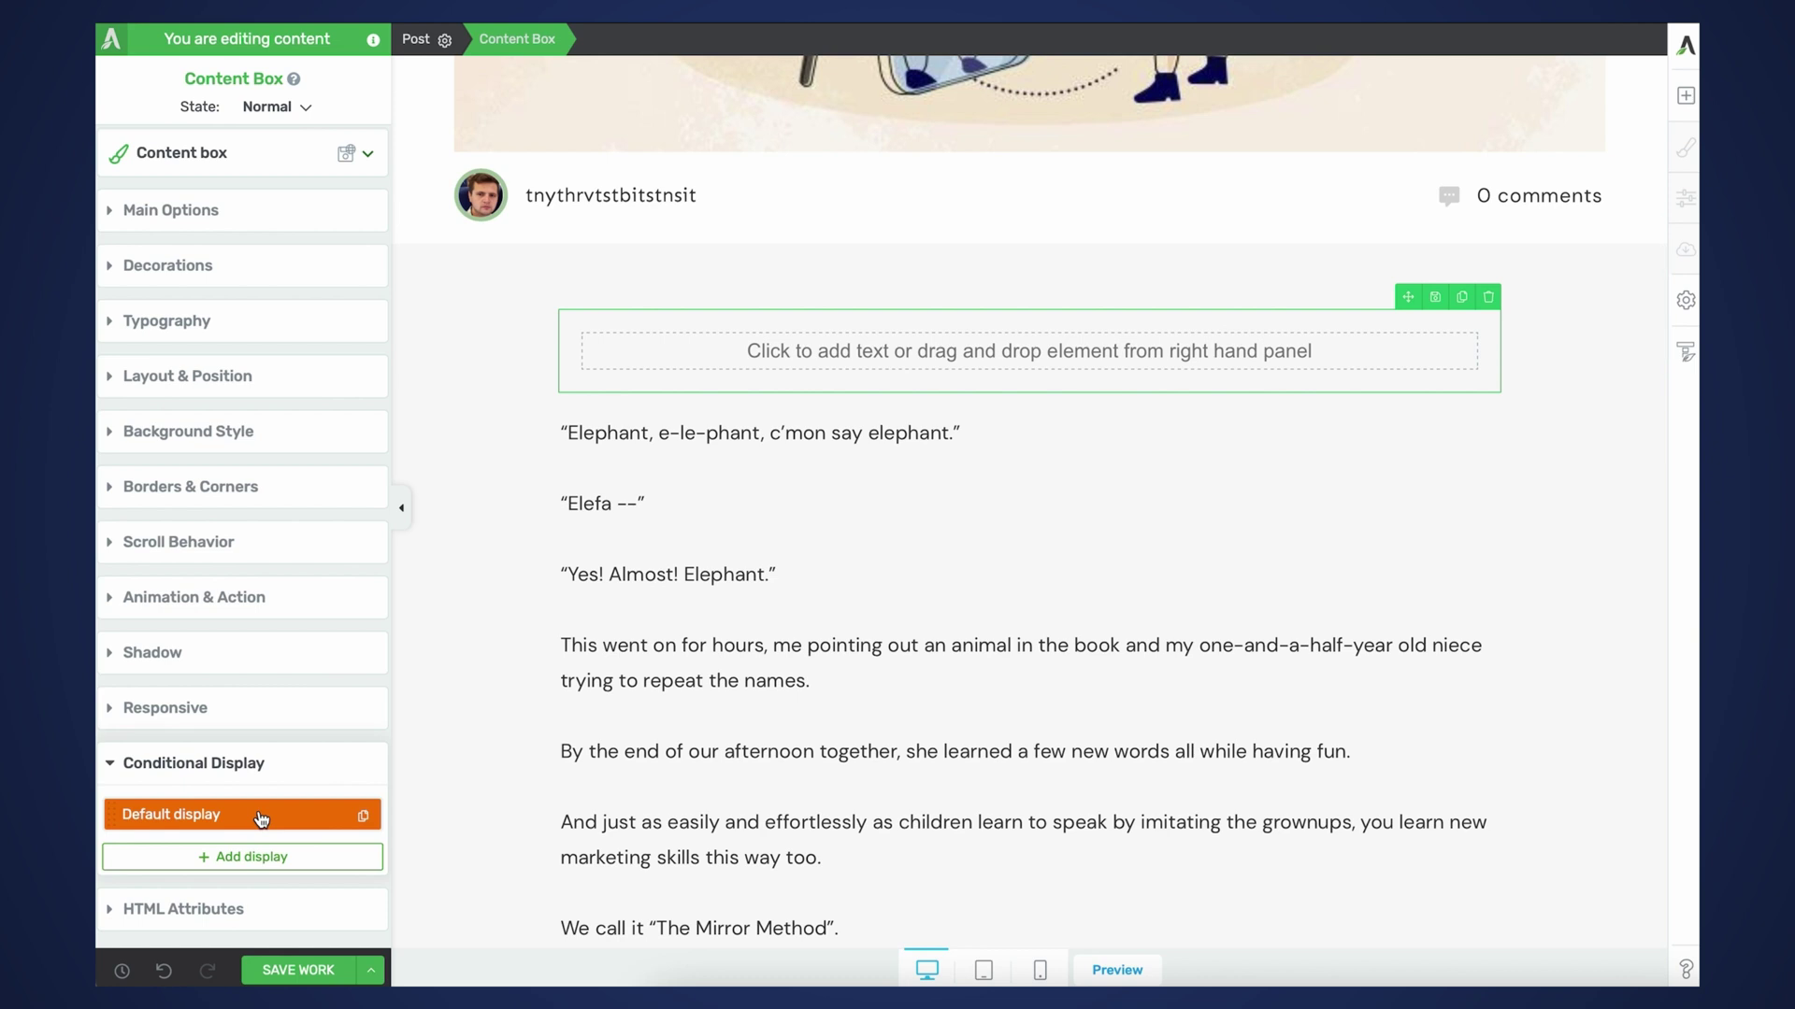
- Copy the story paragraphs through 'We call it "The Mirror Method".' into the new content box
left_click(1084, 572)
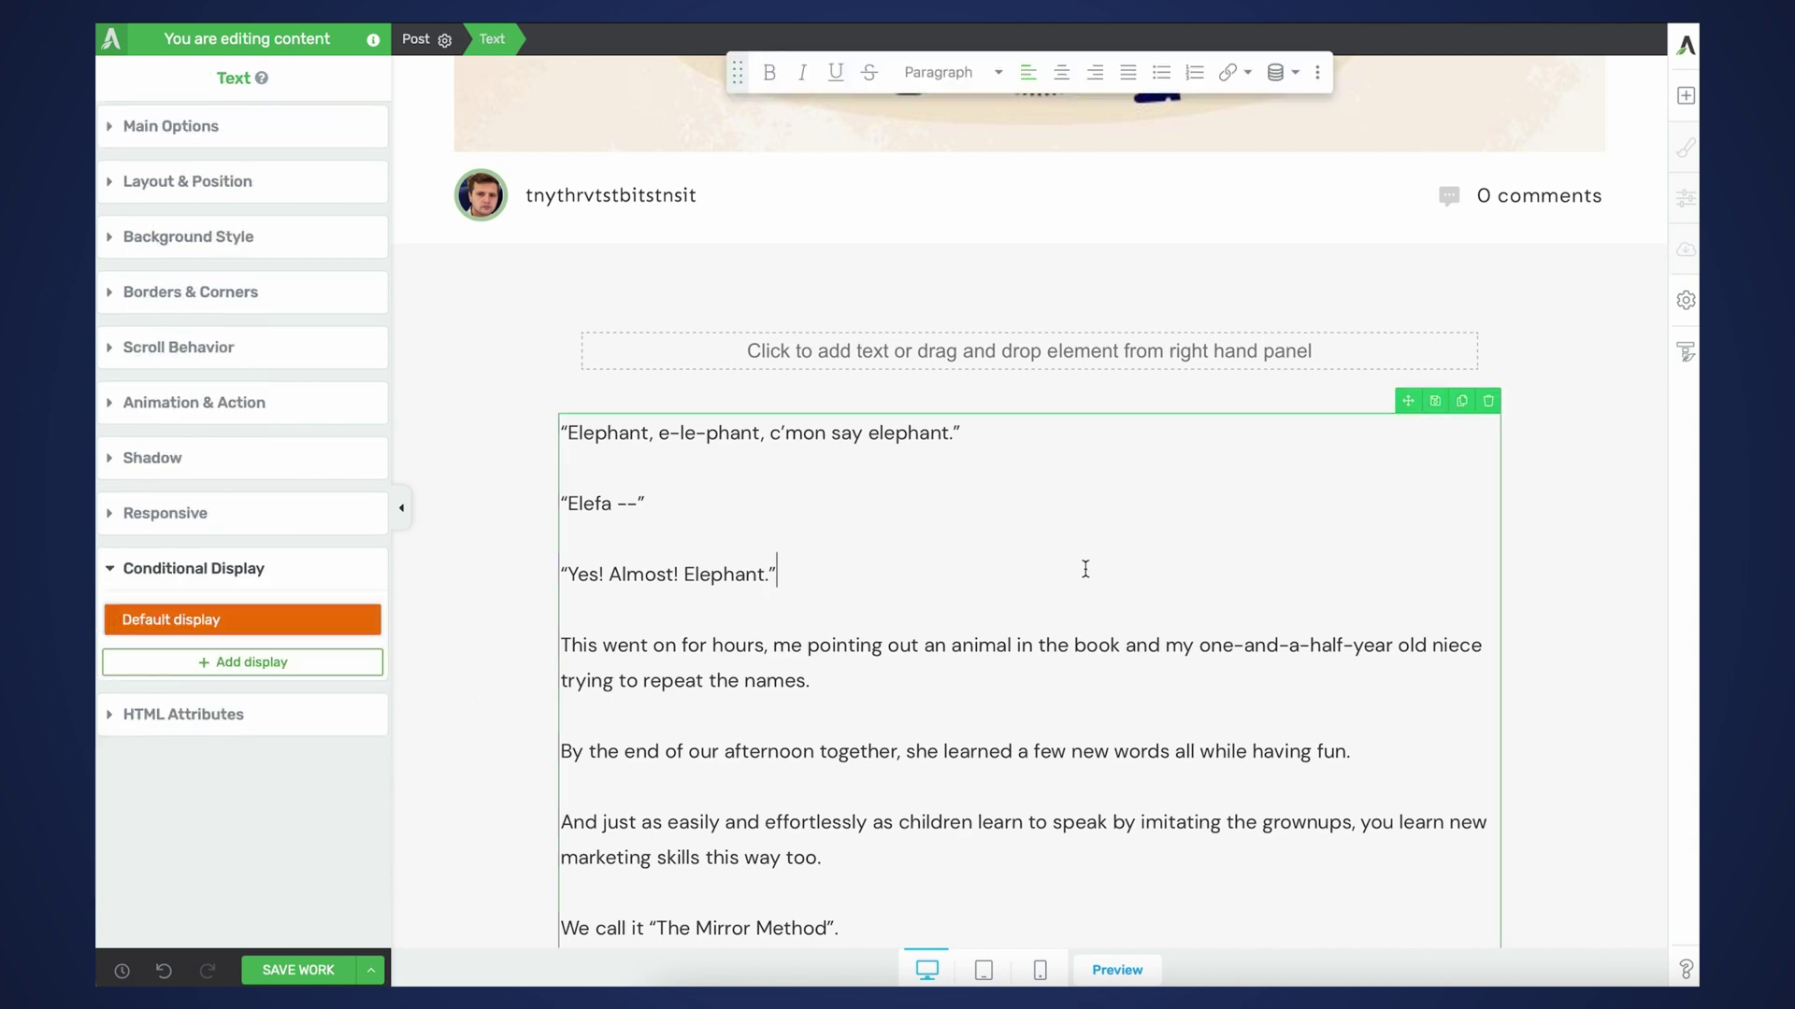
scroll(794, 819, "down", 1)
scroll(910, 853, "down", 1)
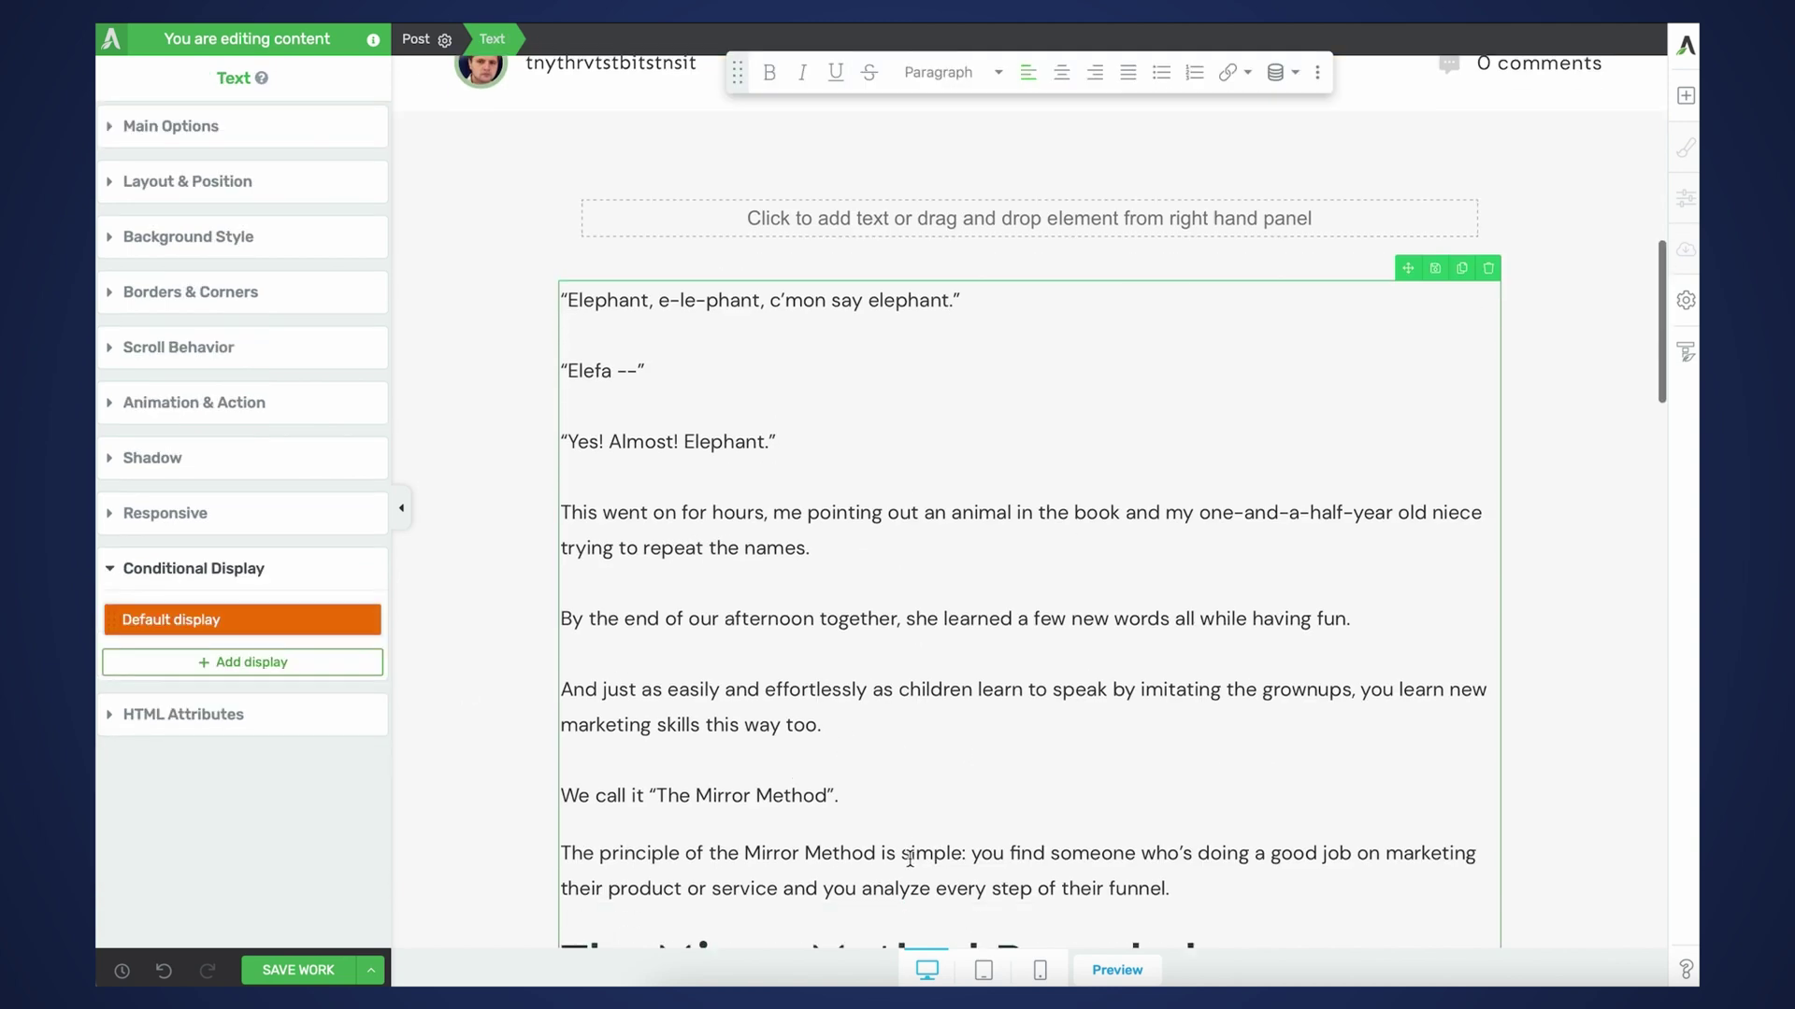
left_click_drag(902, 759, 505, 245)
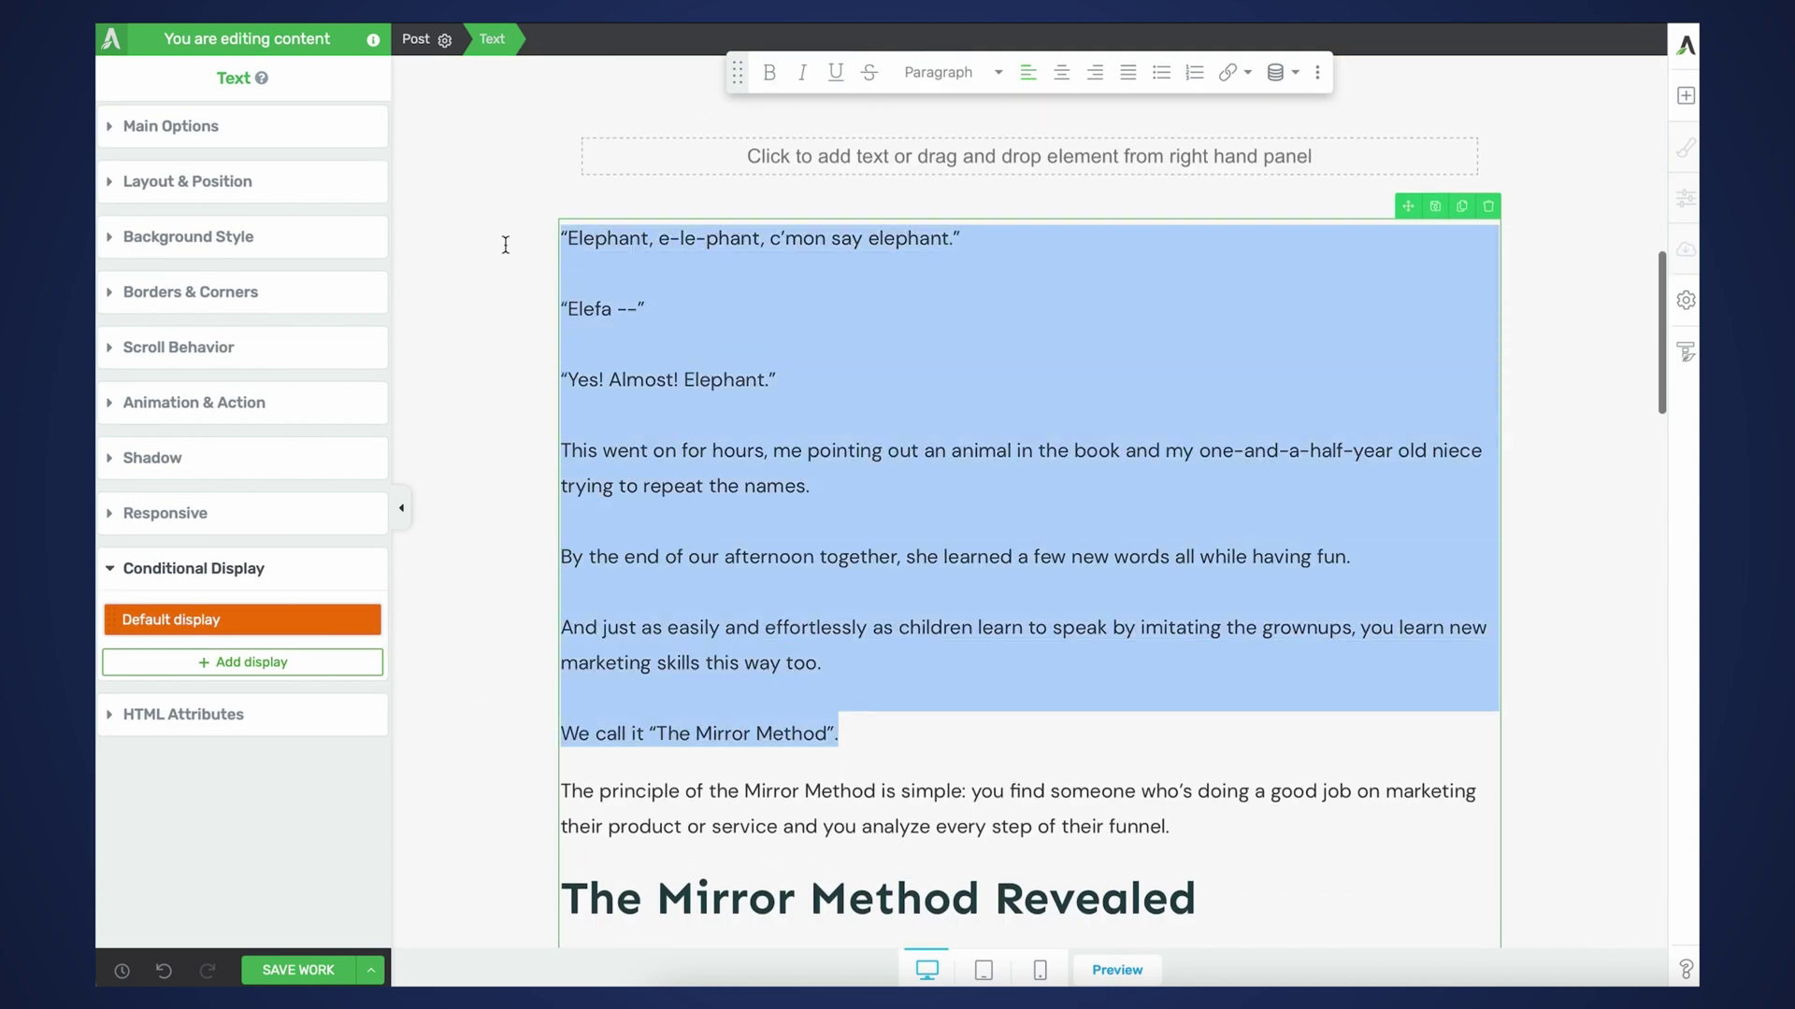
scroll(712, 513, "up", 1)
key("ctrl+c")
scroll(850, 388, "up", 2)
left_click(851, 388)
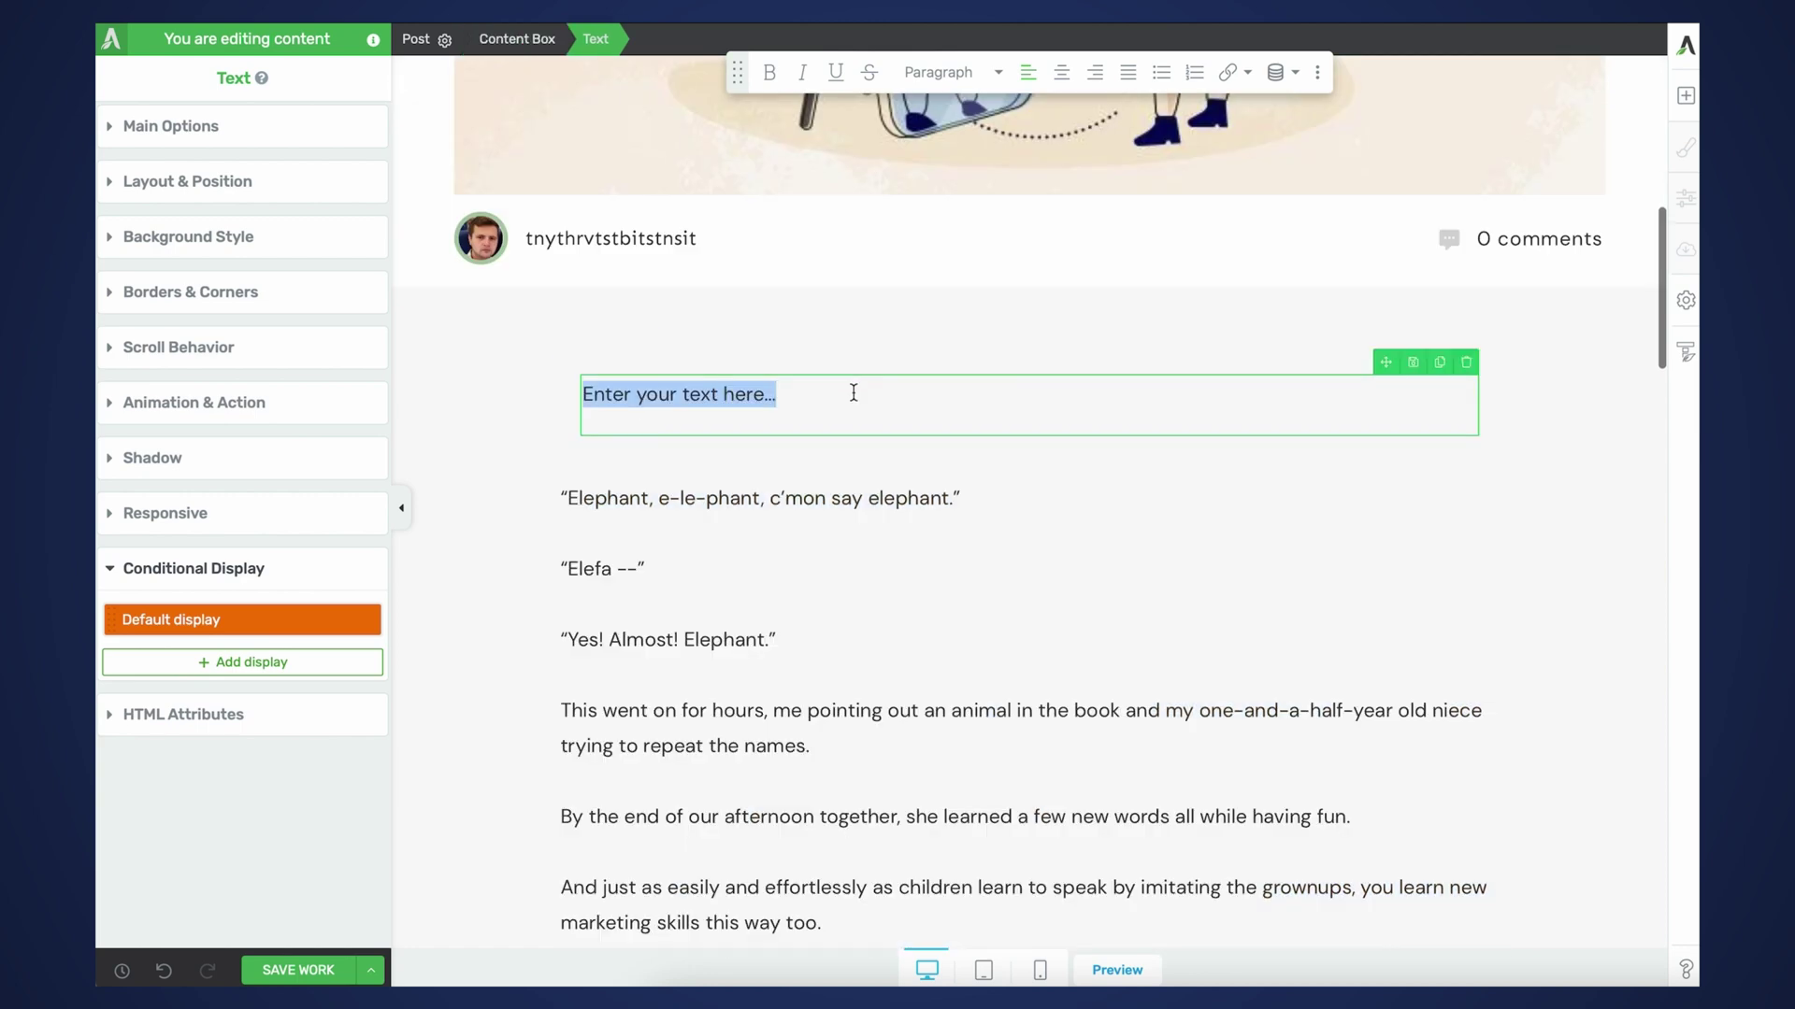
key("ctrl+v")
scroll(1341, 400, "down", 1)
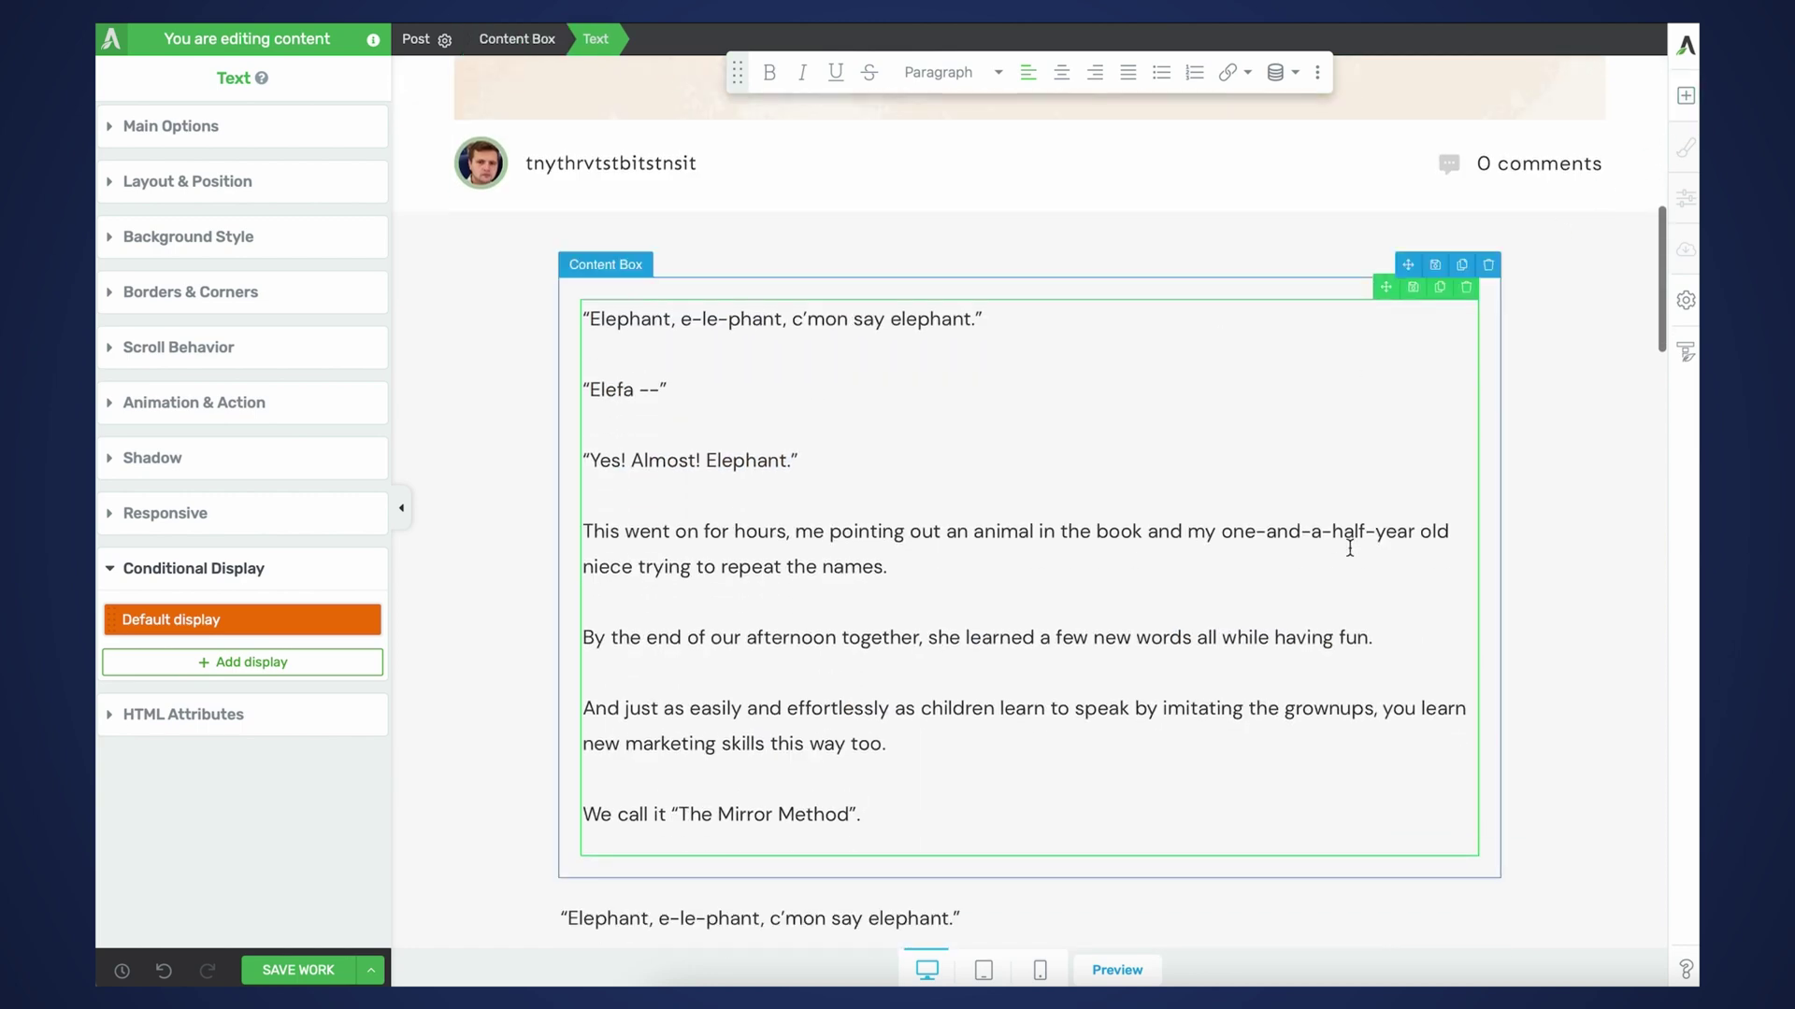
left_click(1685, 96)
- Add a centred, bold 'HEY! THIS POST IS ONLY FOR ELITE MEMBERS.' line with ELITE underlined
left_click_drag(1507, 267, 1112, 673)
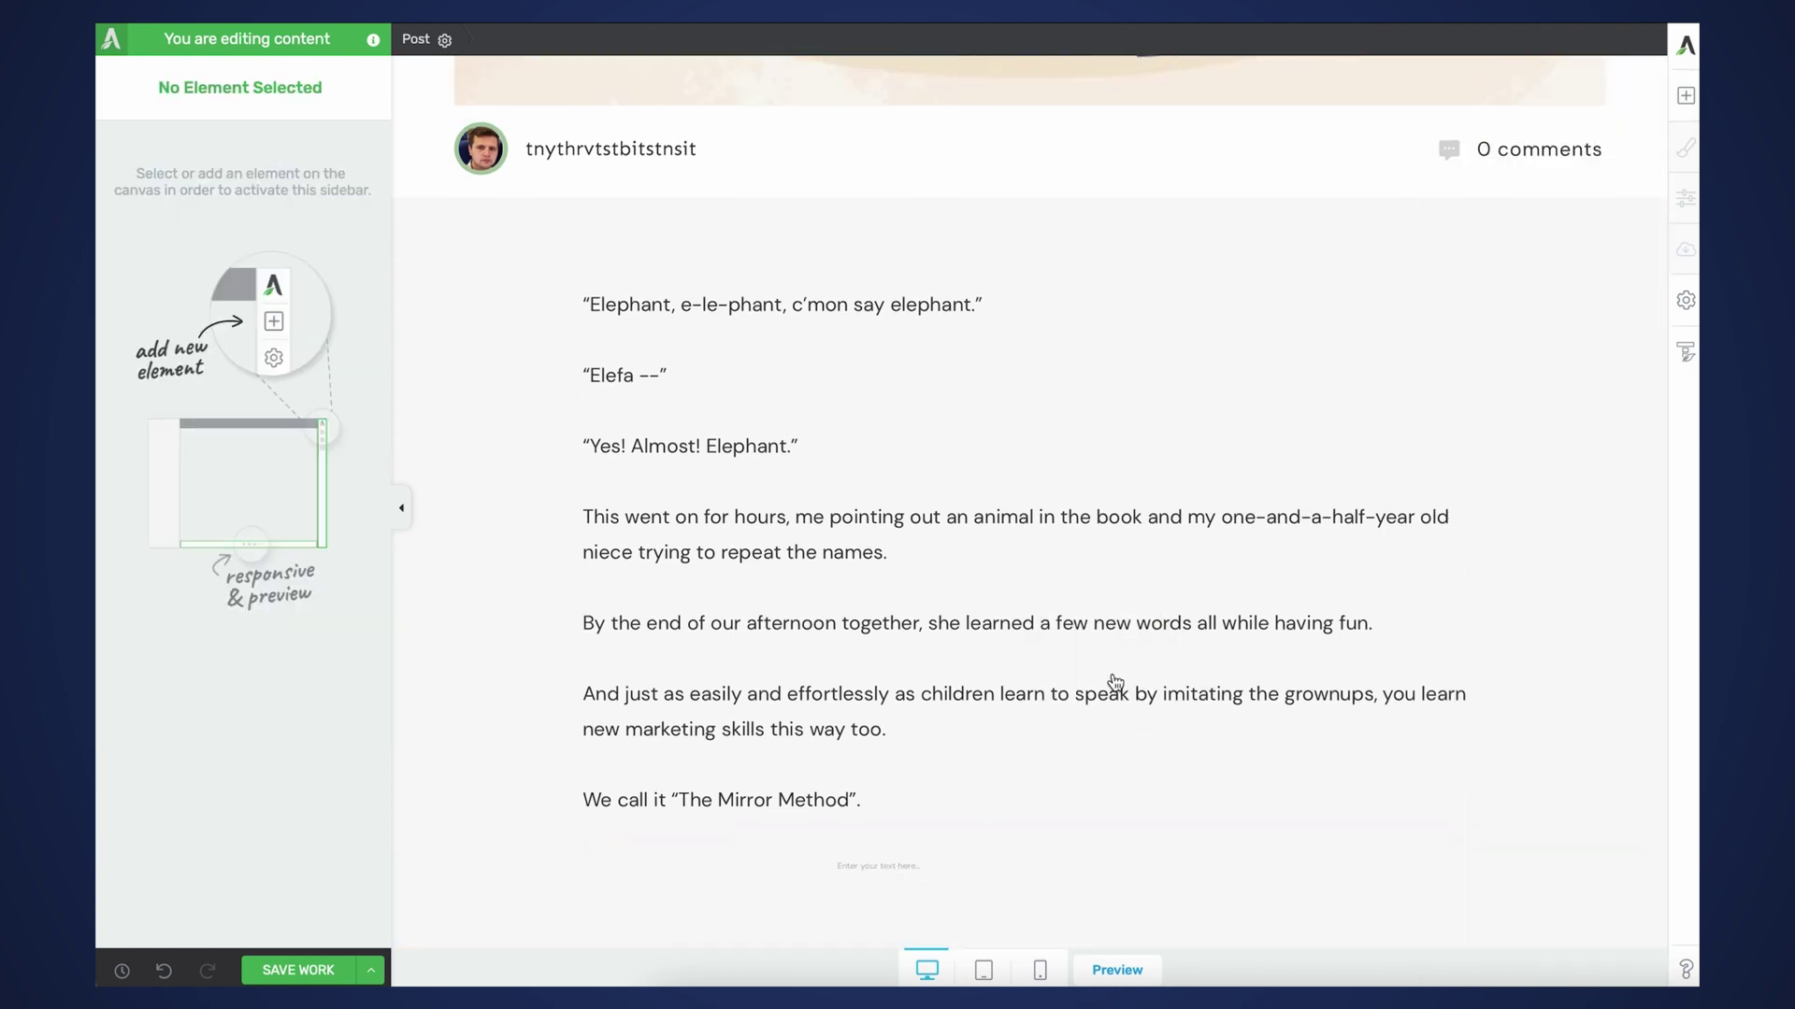
type("HEY! ")
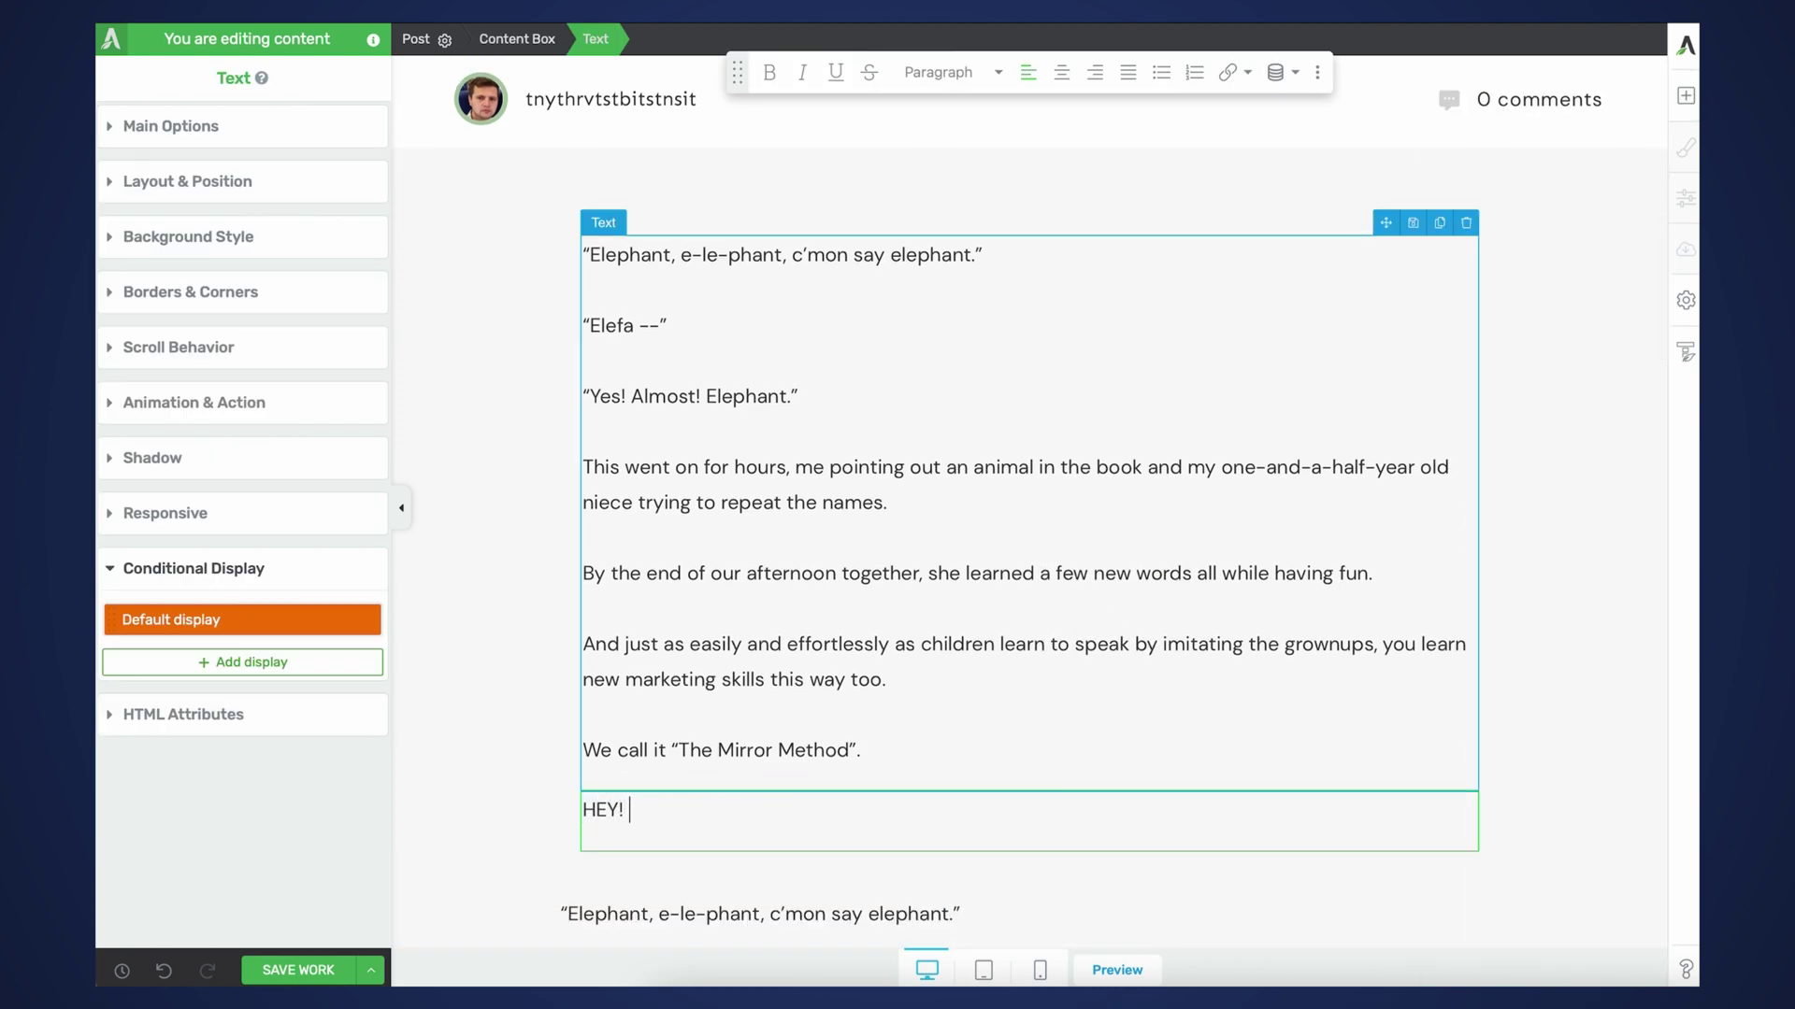
type("THIS POST IS ONLY FOR ELITE M")
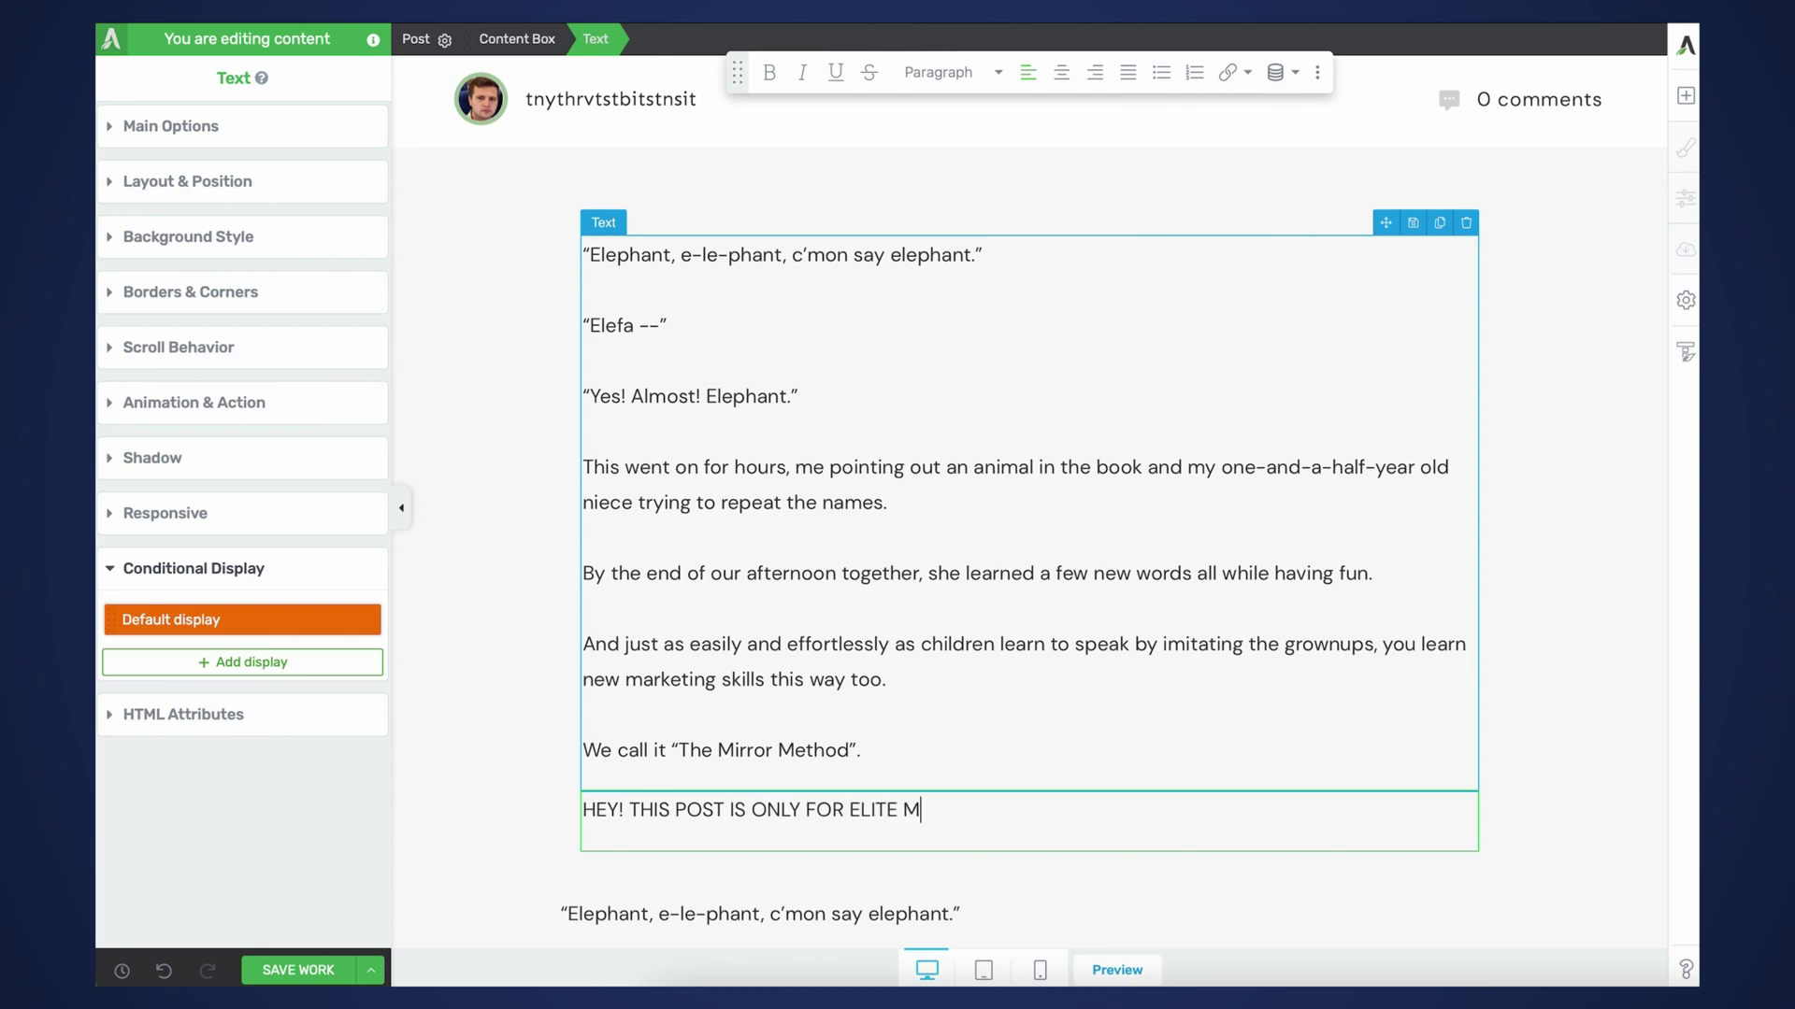
type("EMBERS.")
key("ctrl+a")
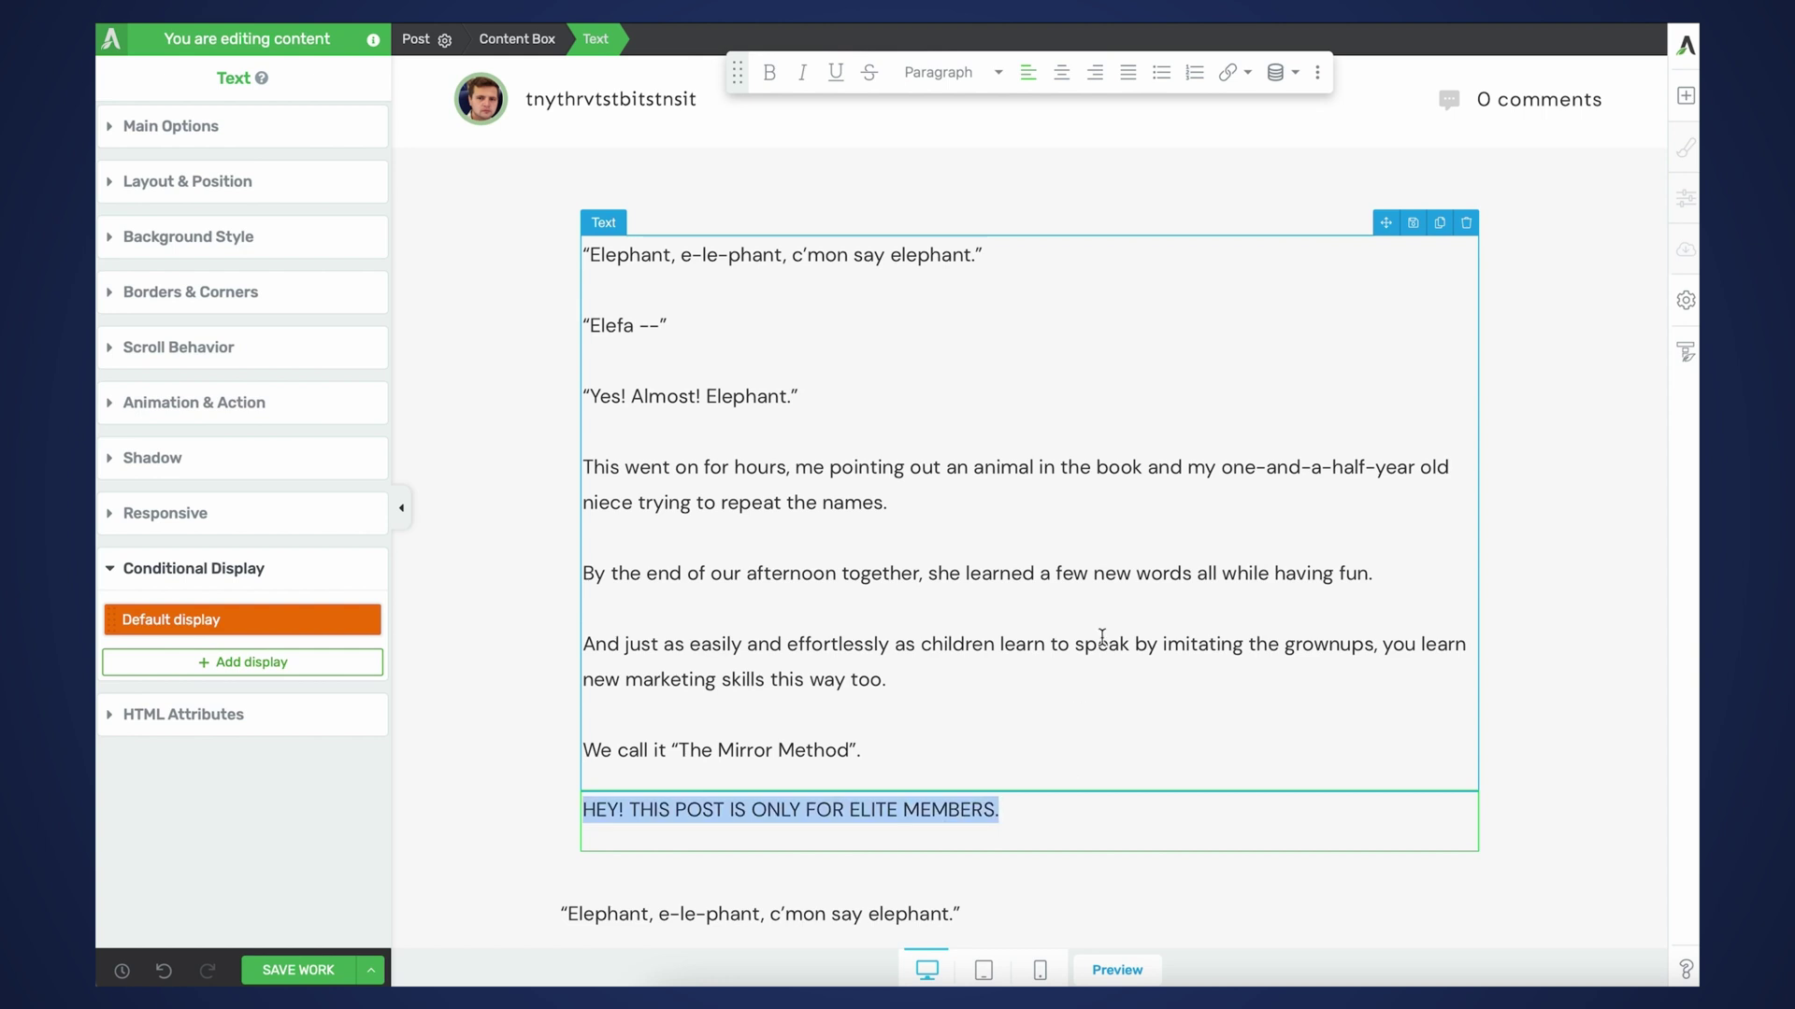
left_click(1061, 73)
left_click(237, 131)
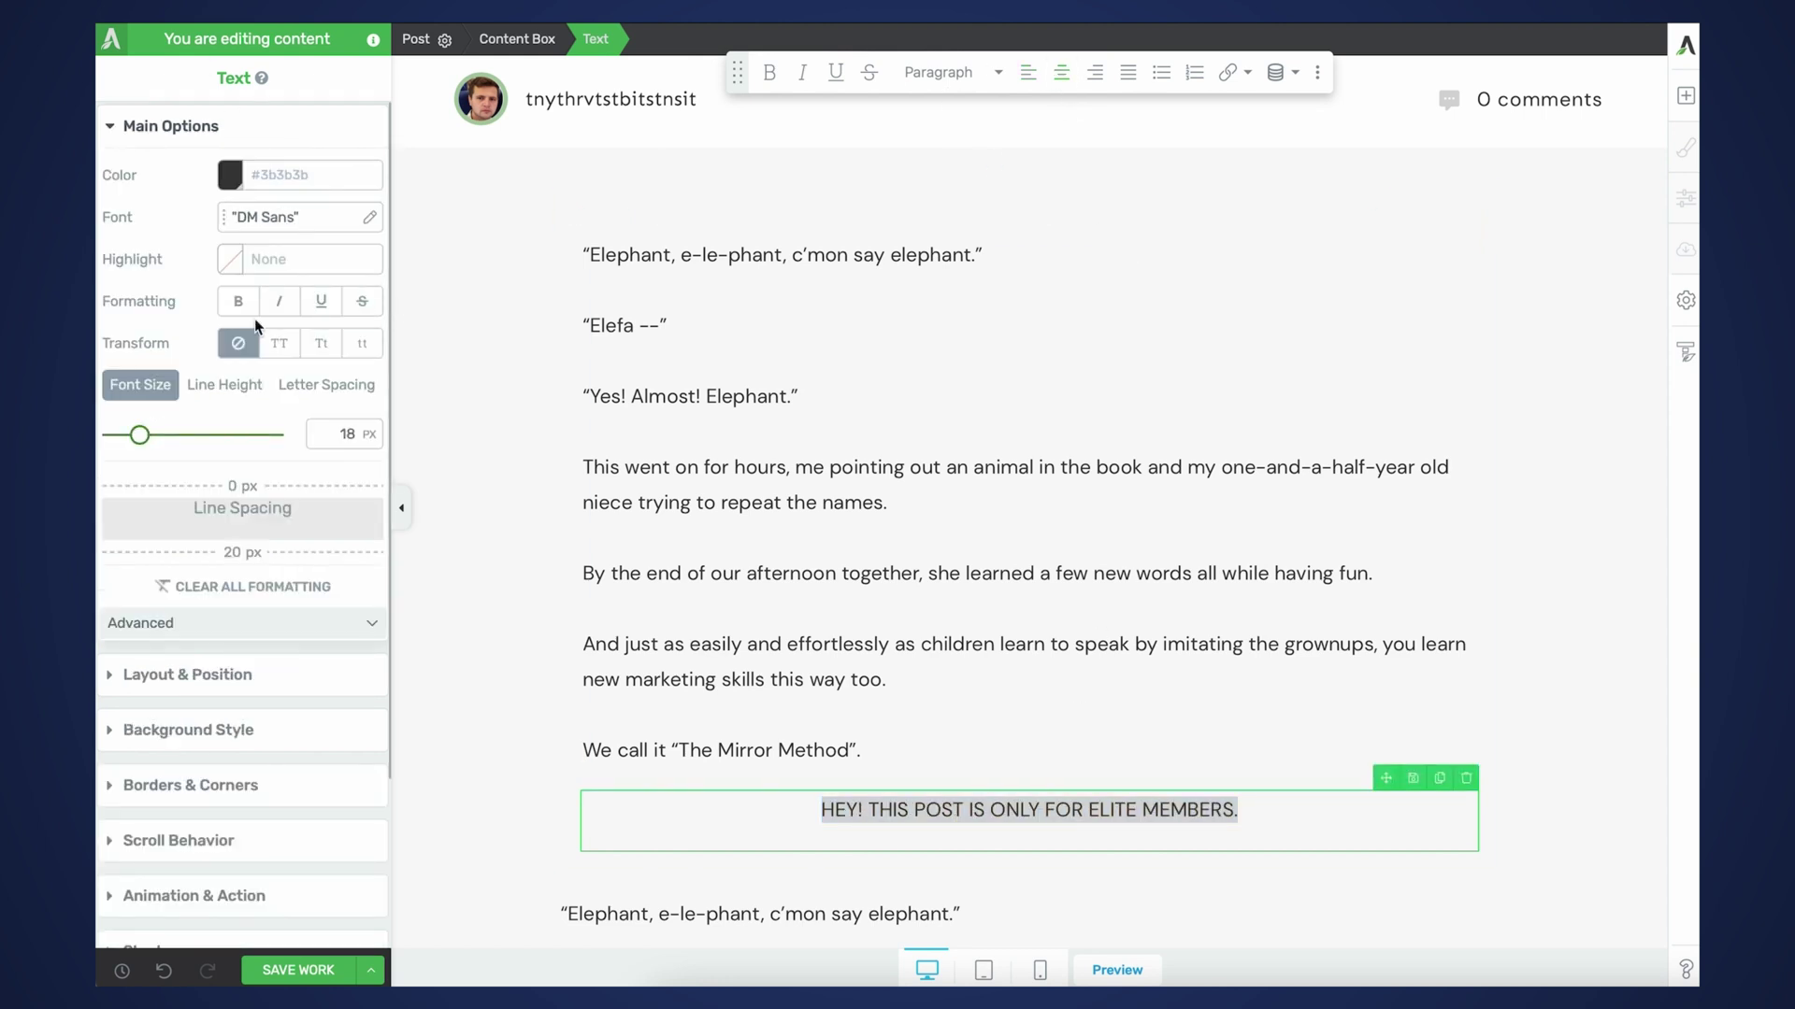
left_click(241, 304)
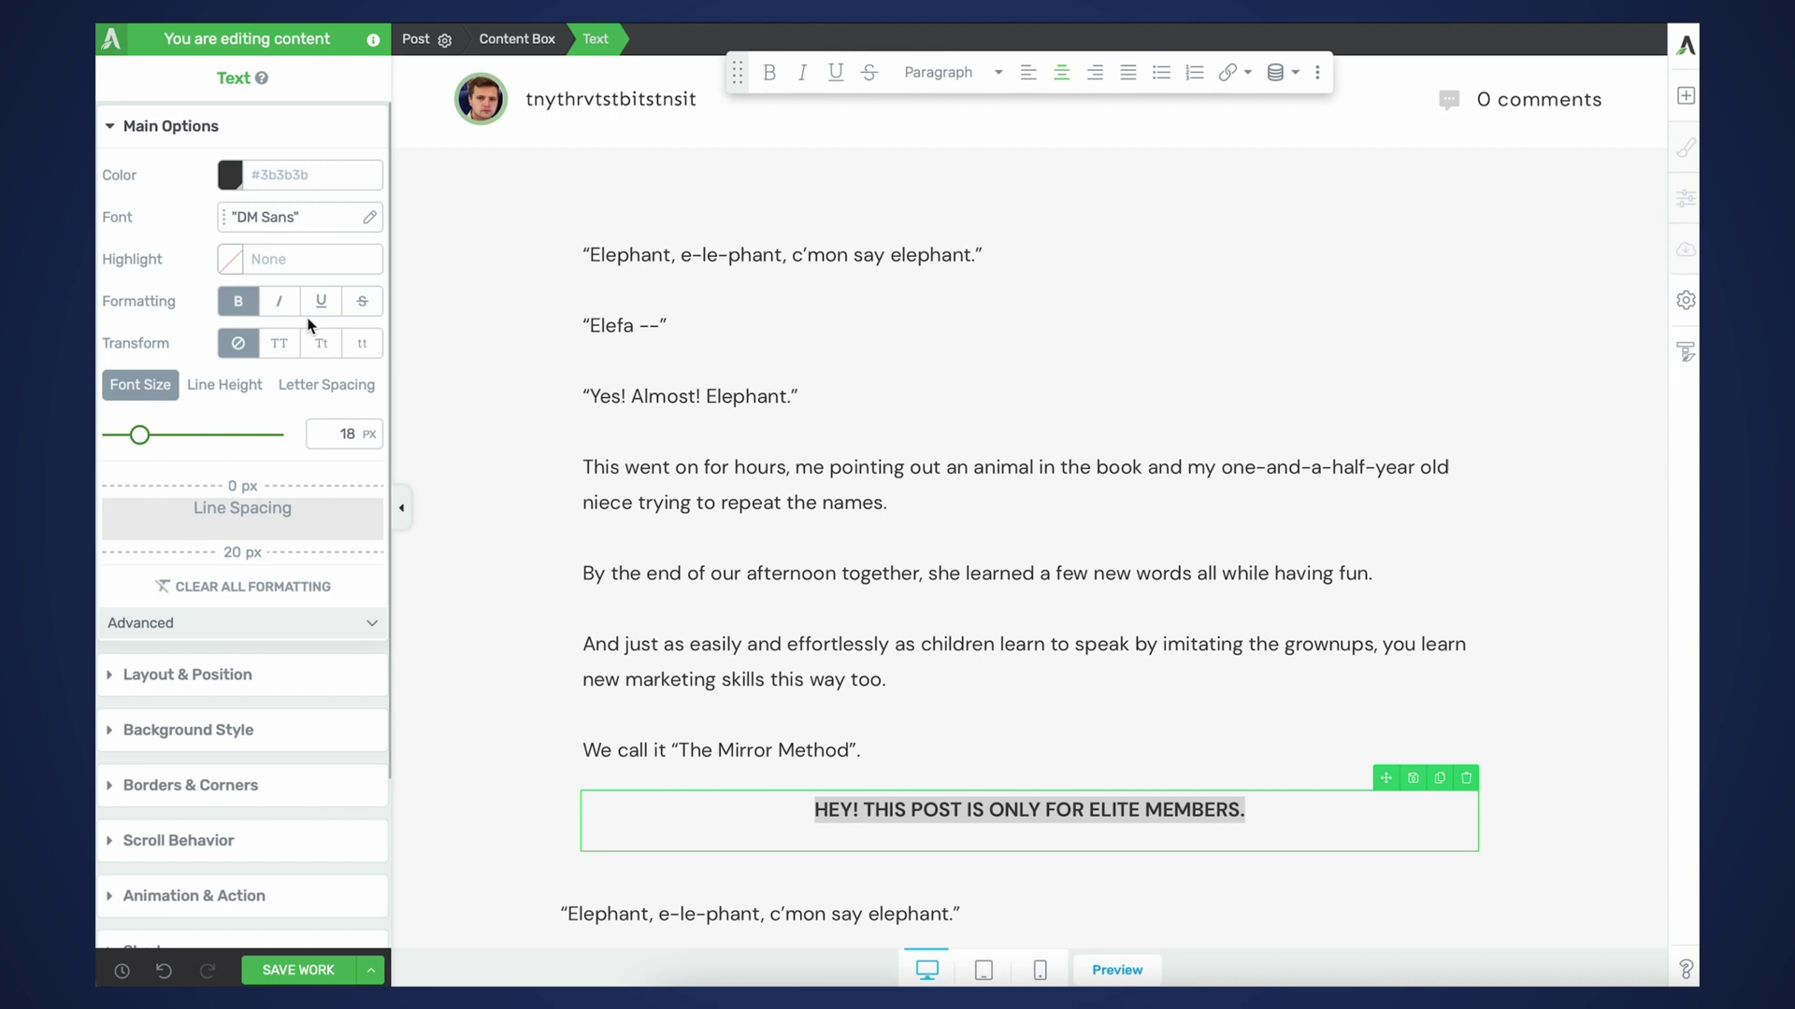
double_click(1117, 813)
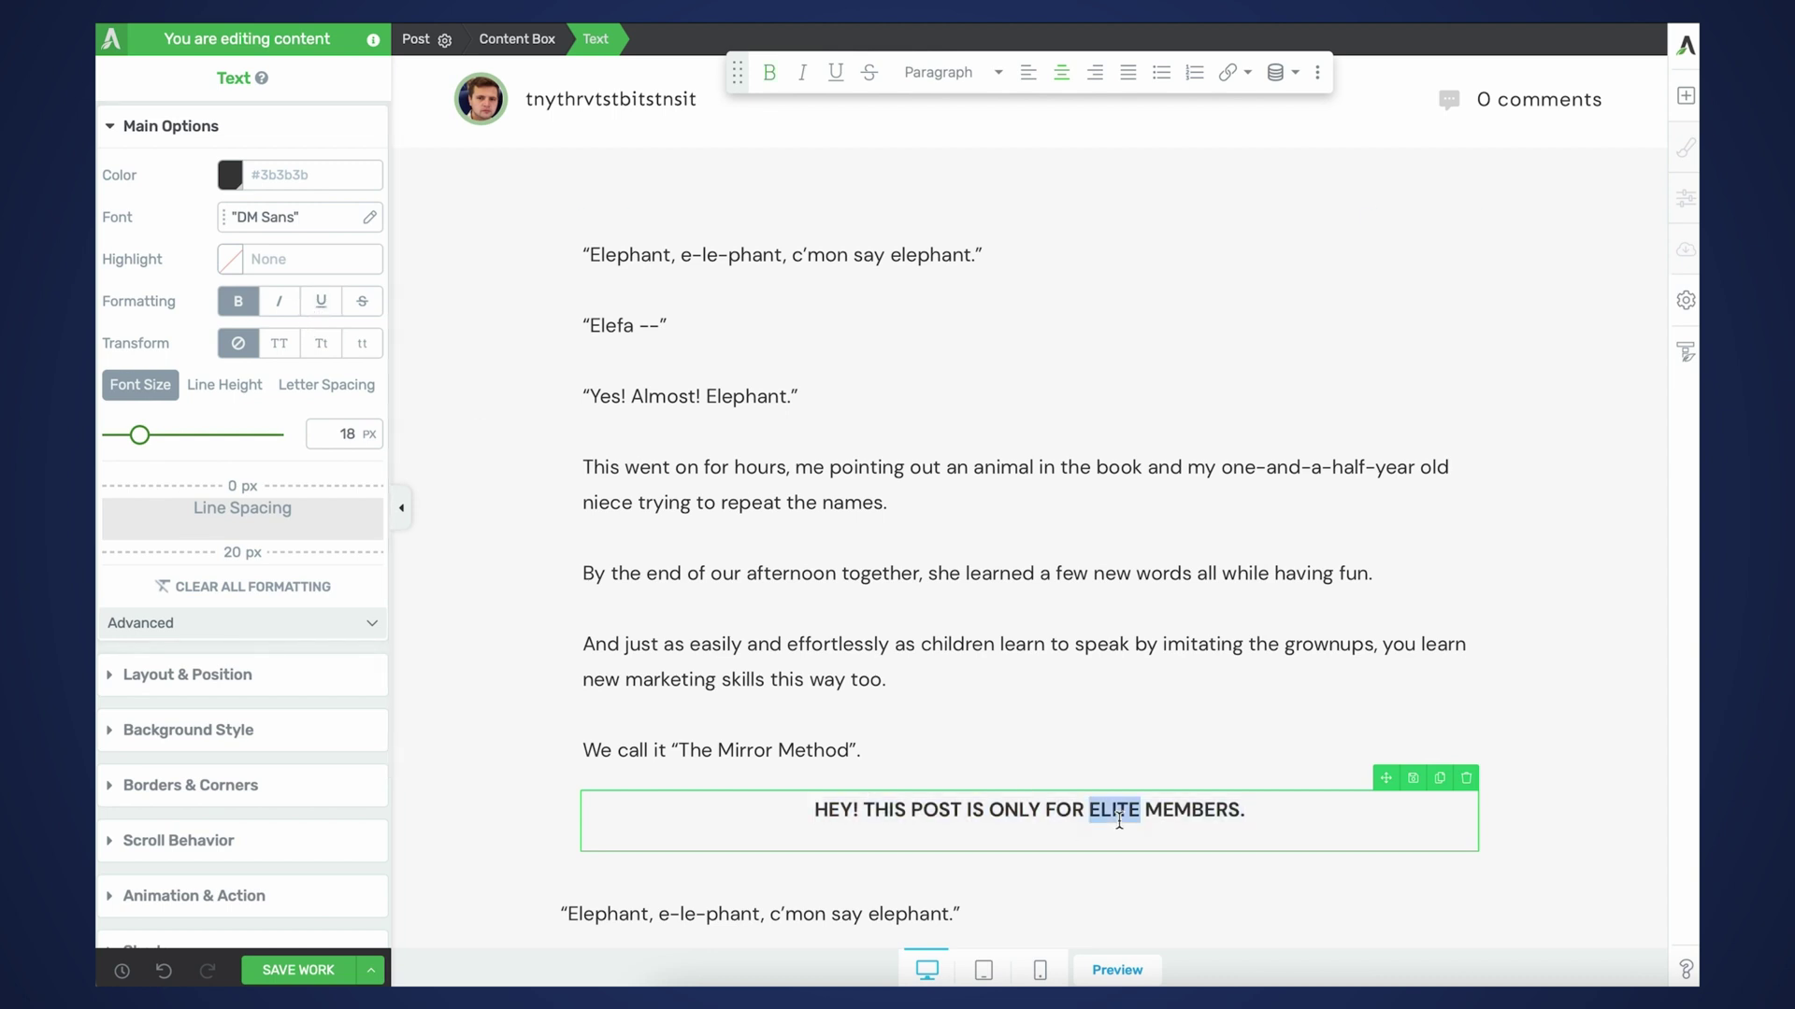
key("ctrl+u")
- Italicise ELITE, then place a button labelled 'Sign up' below the notice
key("ctrl+i")
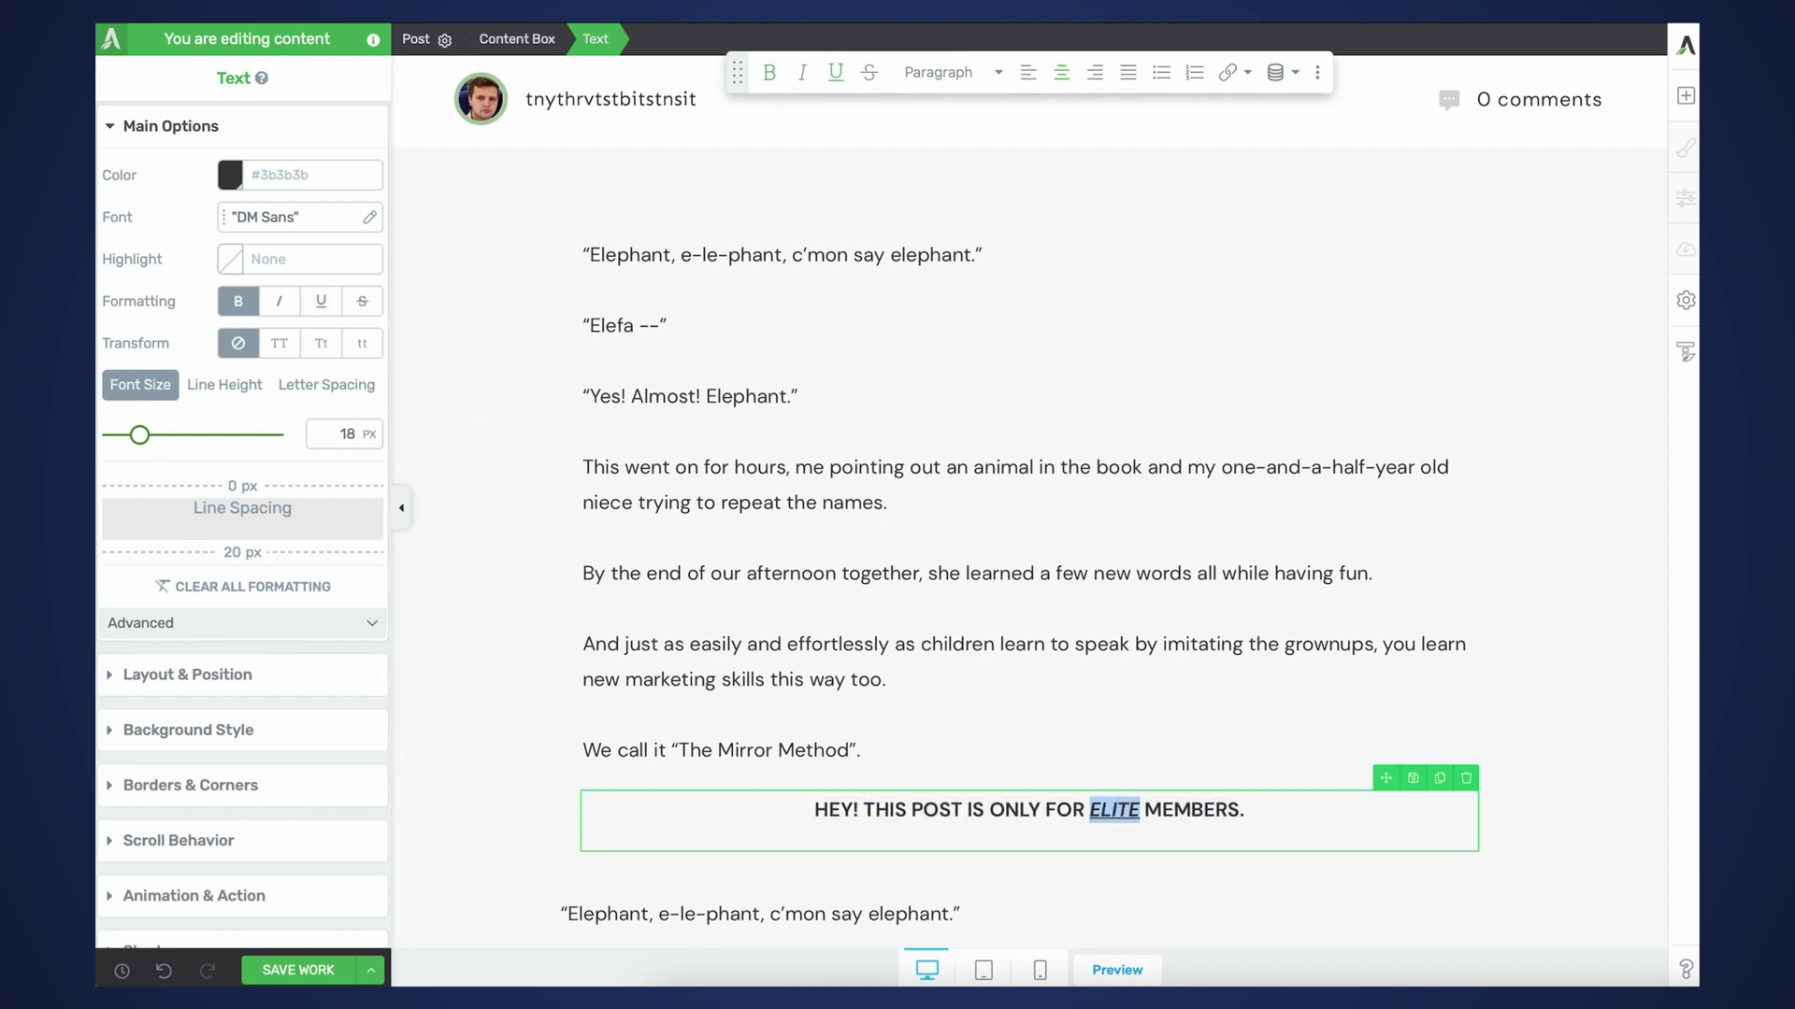
left_click(1685, 96)
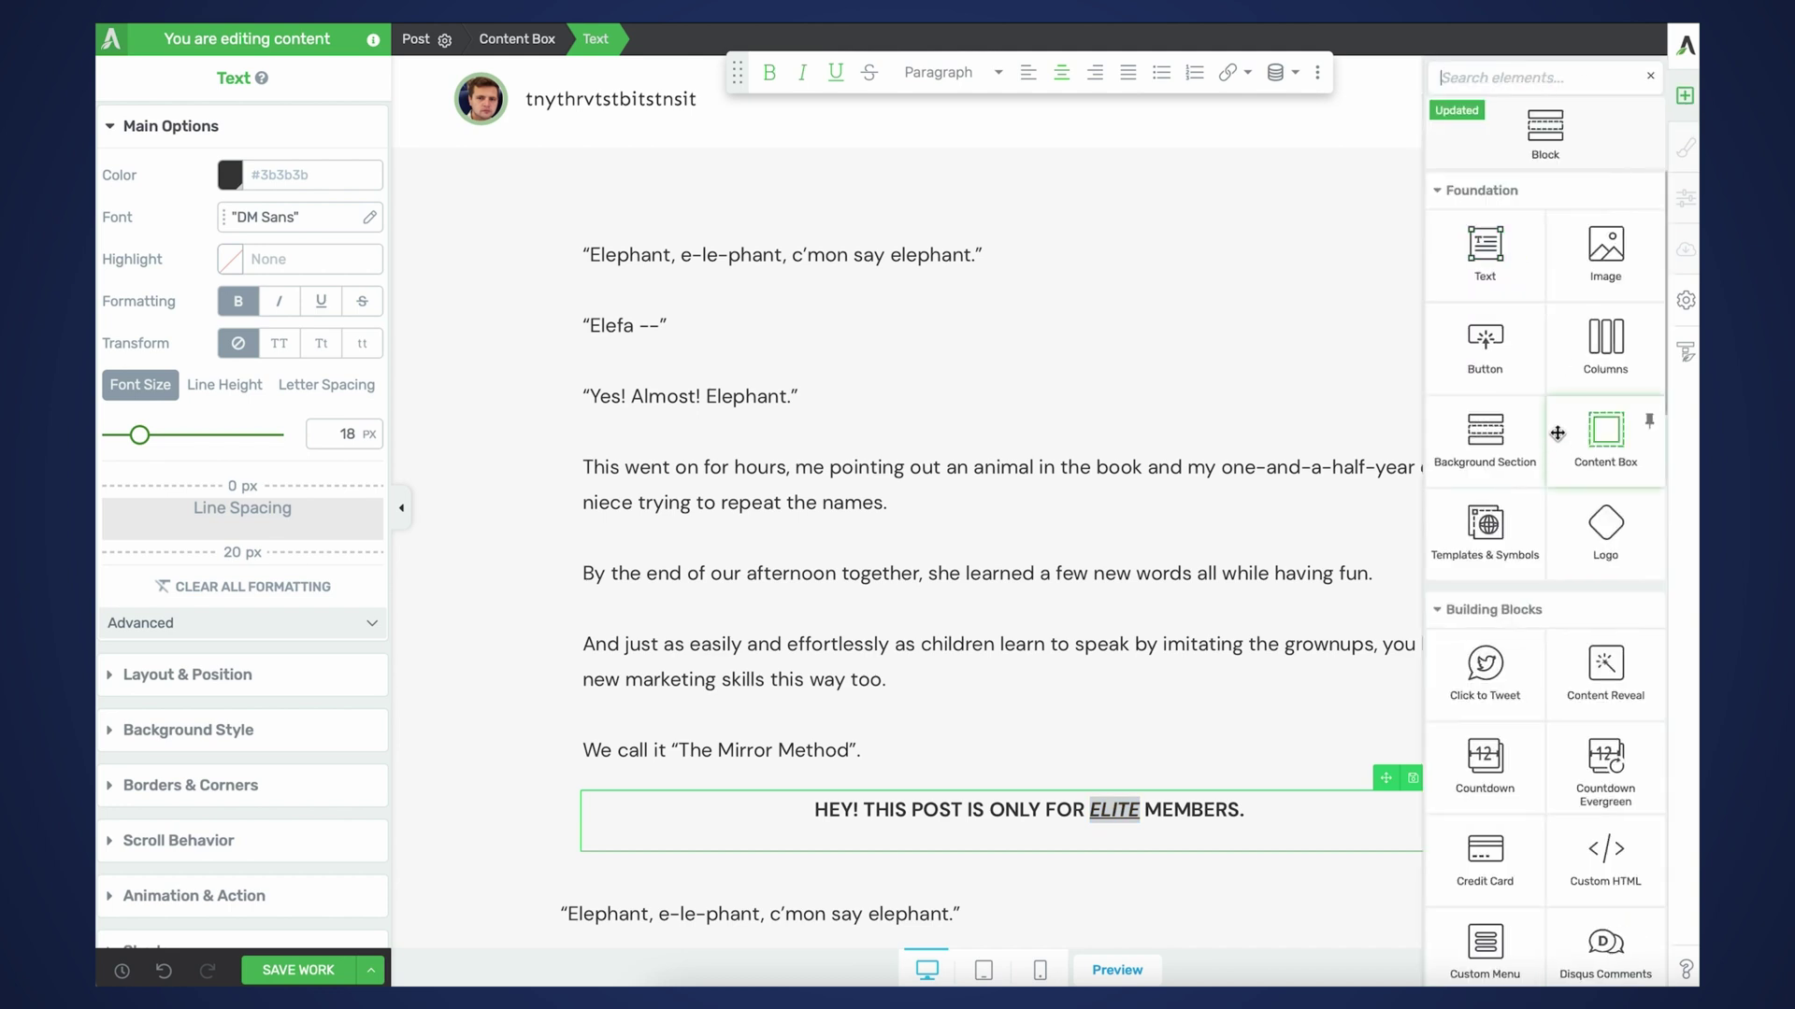
left_click_drag(1485, 338, 1127, 830)
left_click(1029, 834)
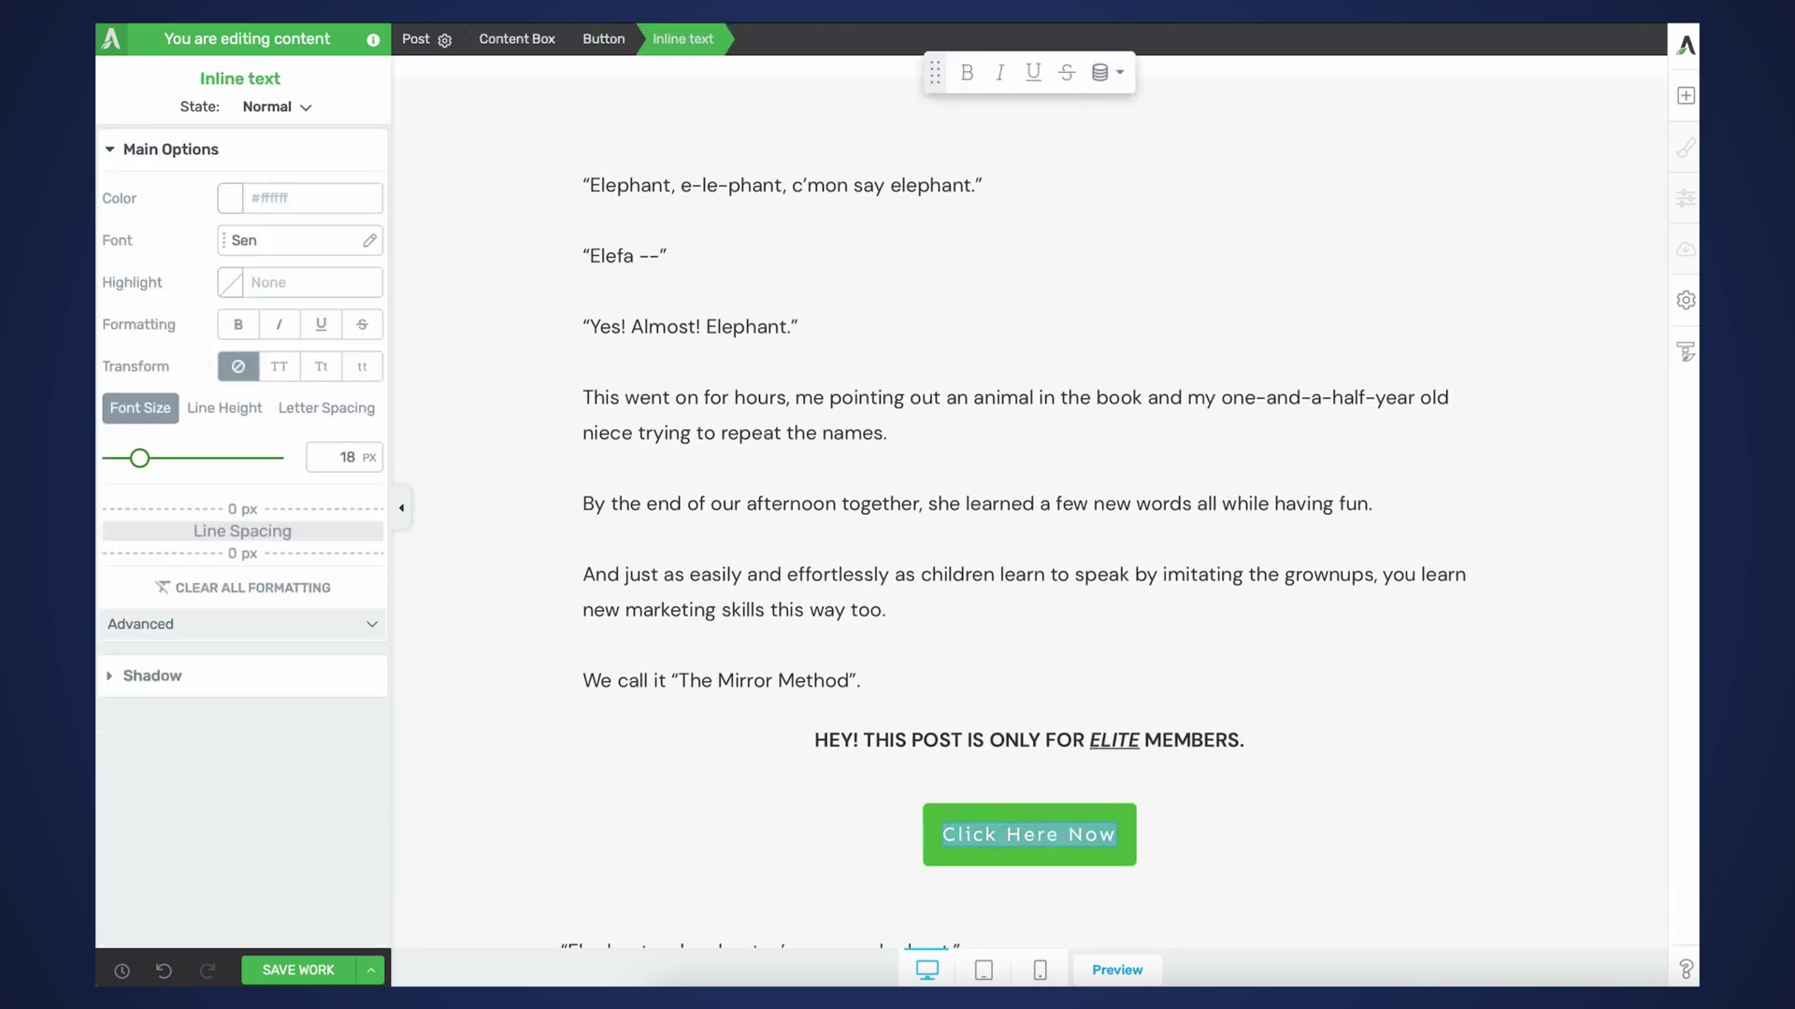
type("Sign up")
key("Escape")
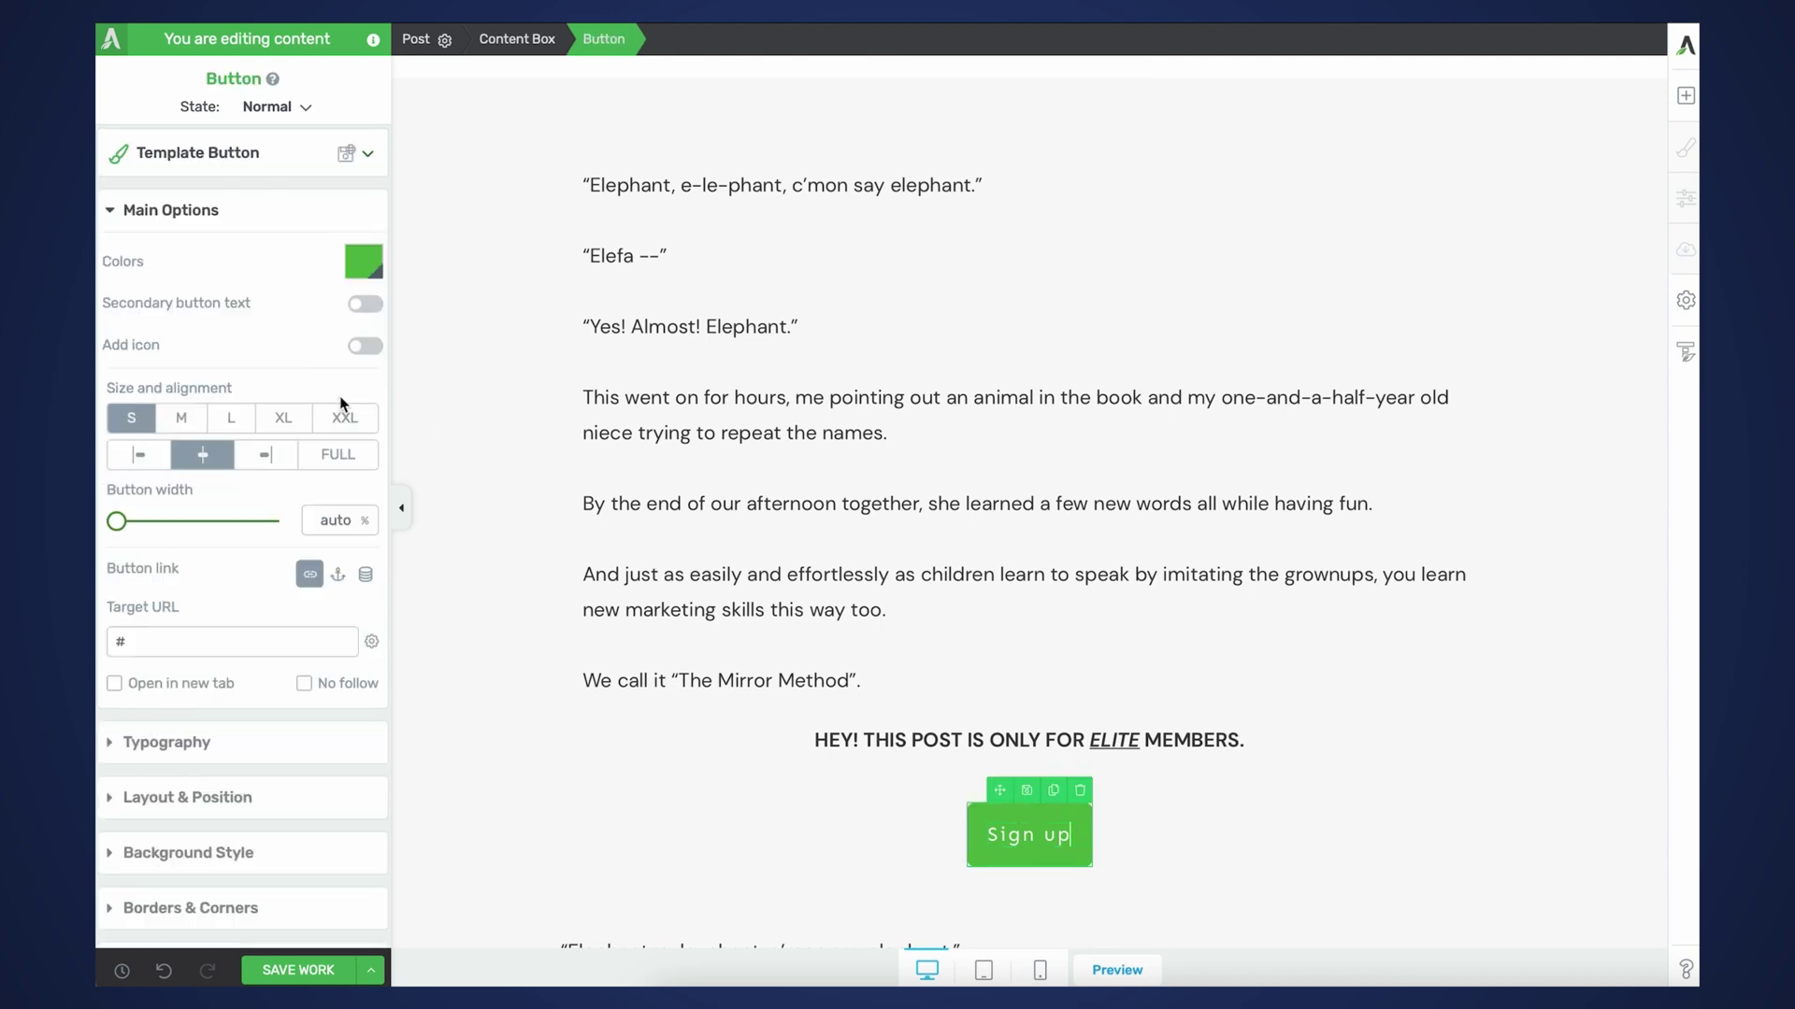
- Give the button secondary text reading 'Get access to this article'
left_click(364, 304)
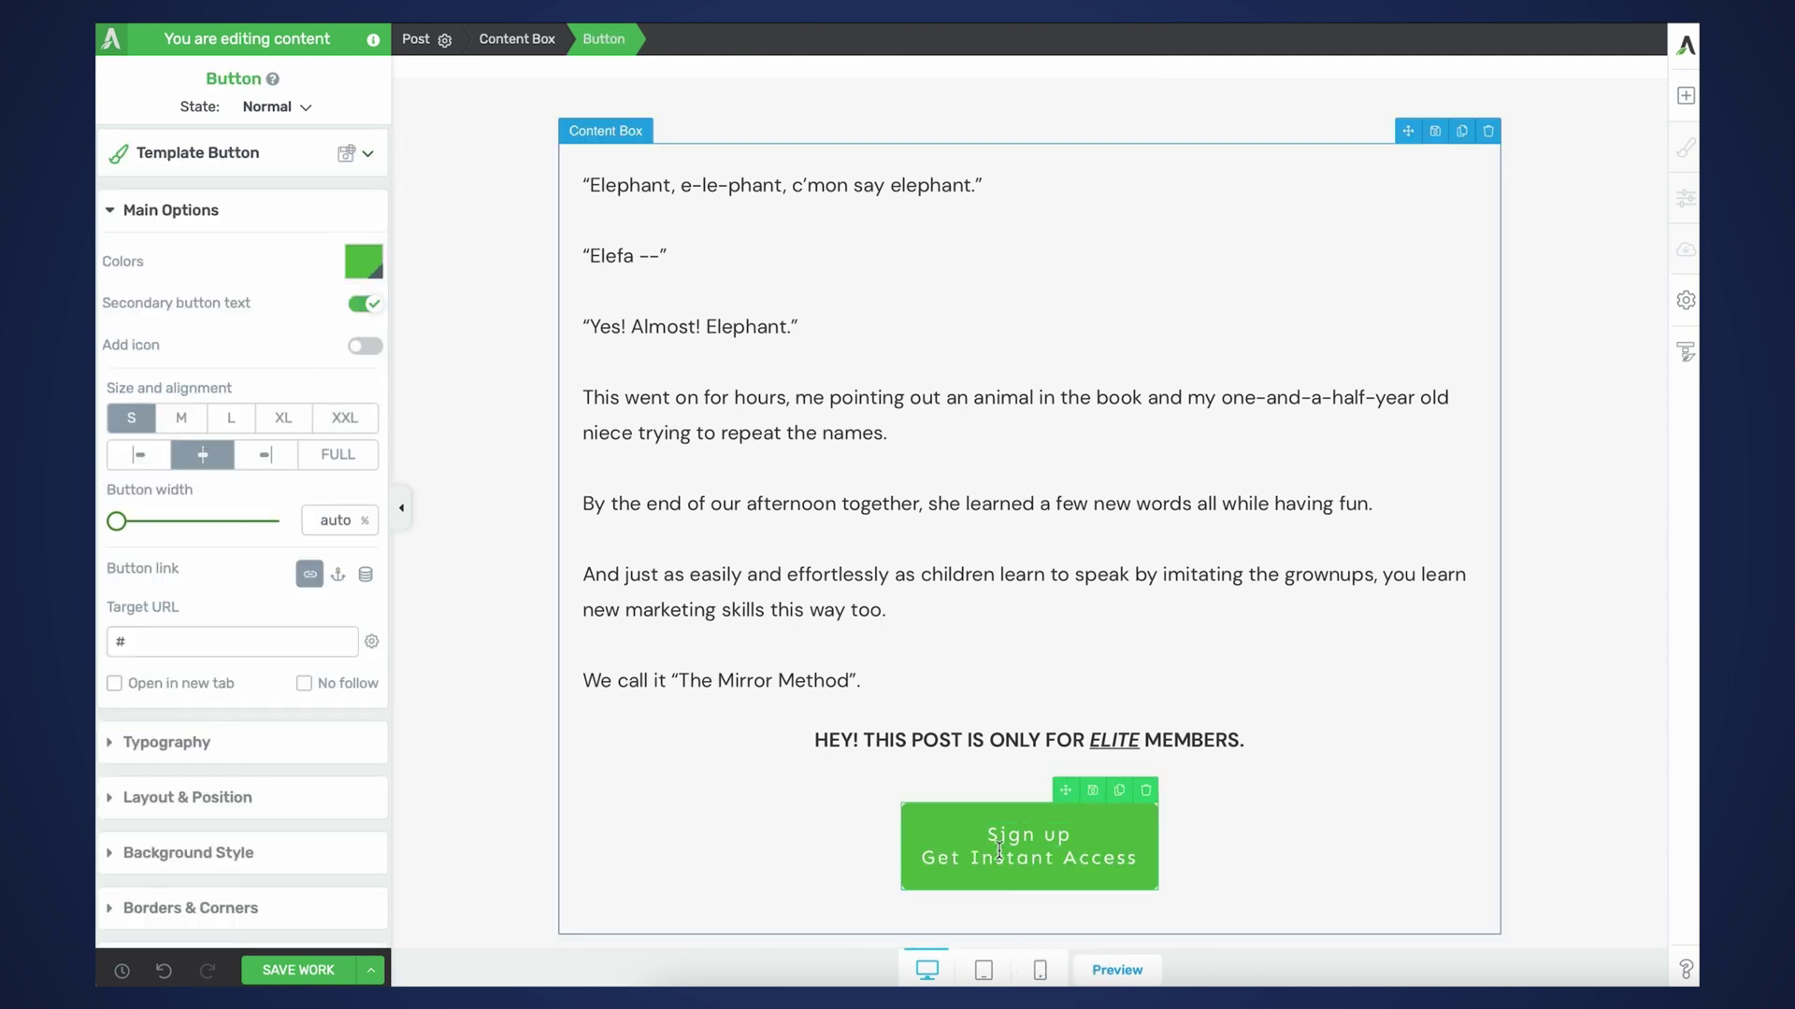
double_click(997, 855)
key("shift+End")
key("BackSpace")
type("ac")
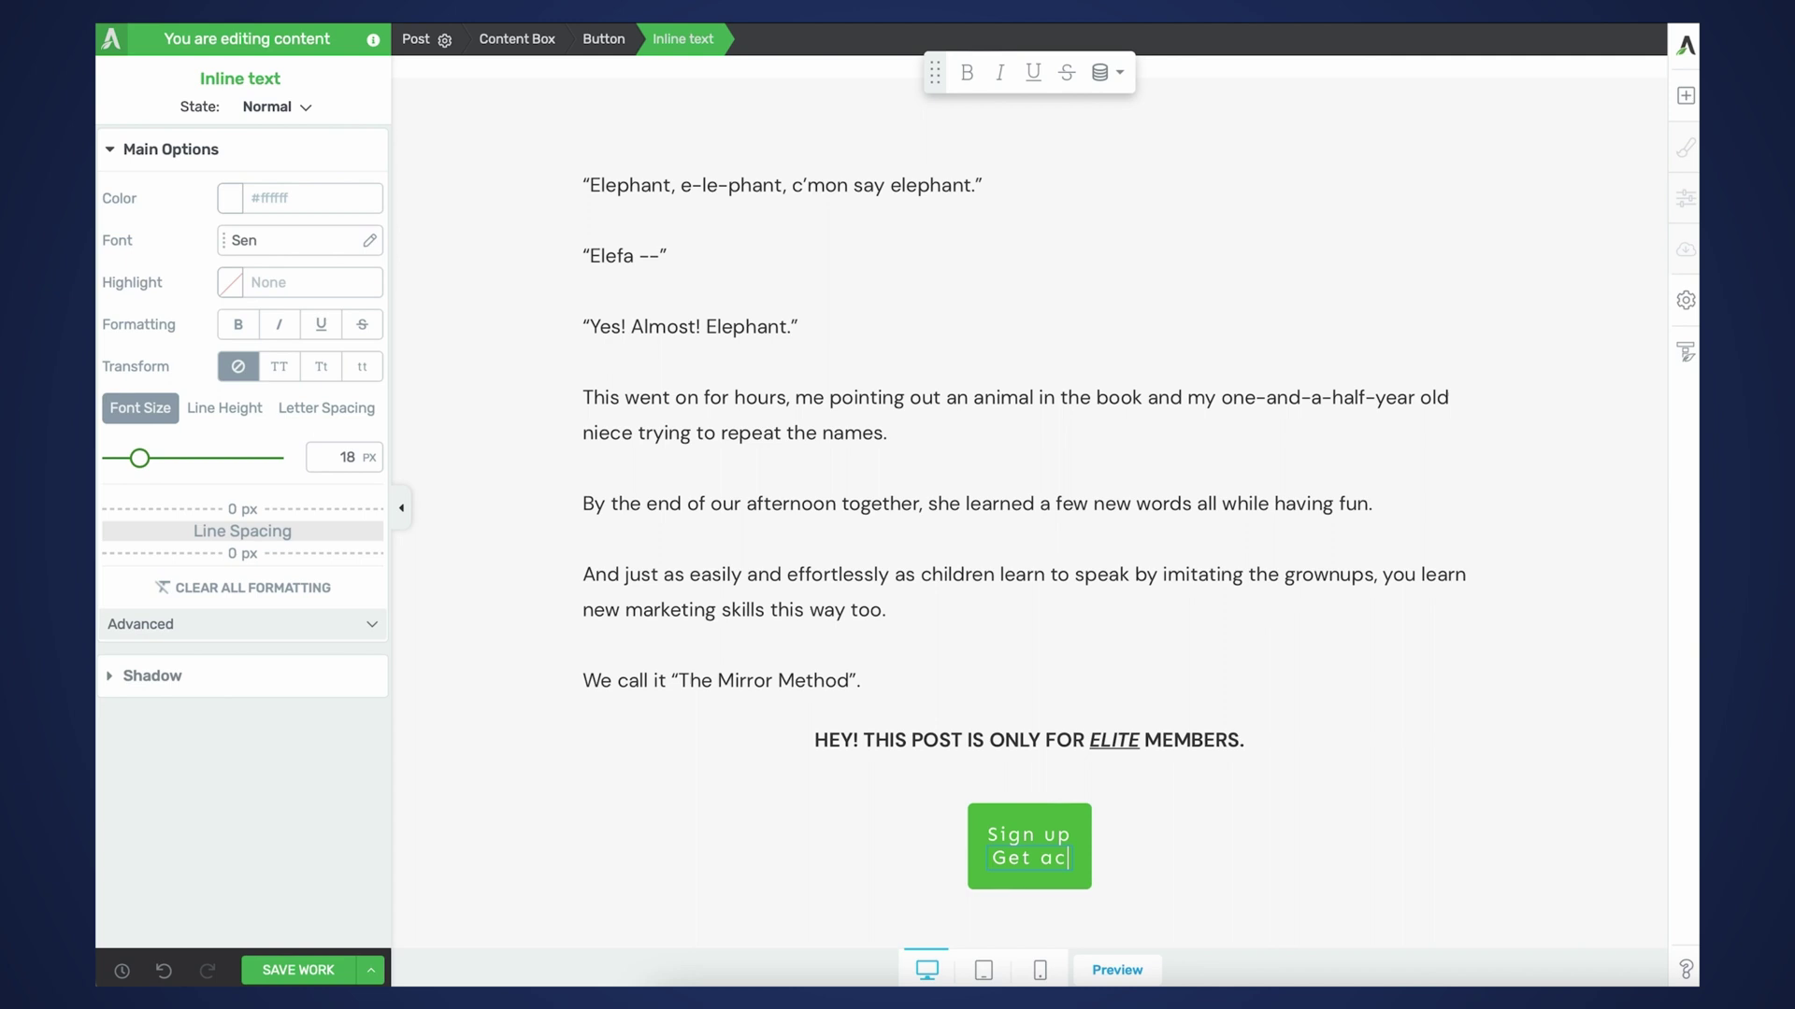
type("cess to this")
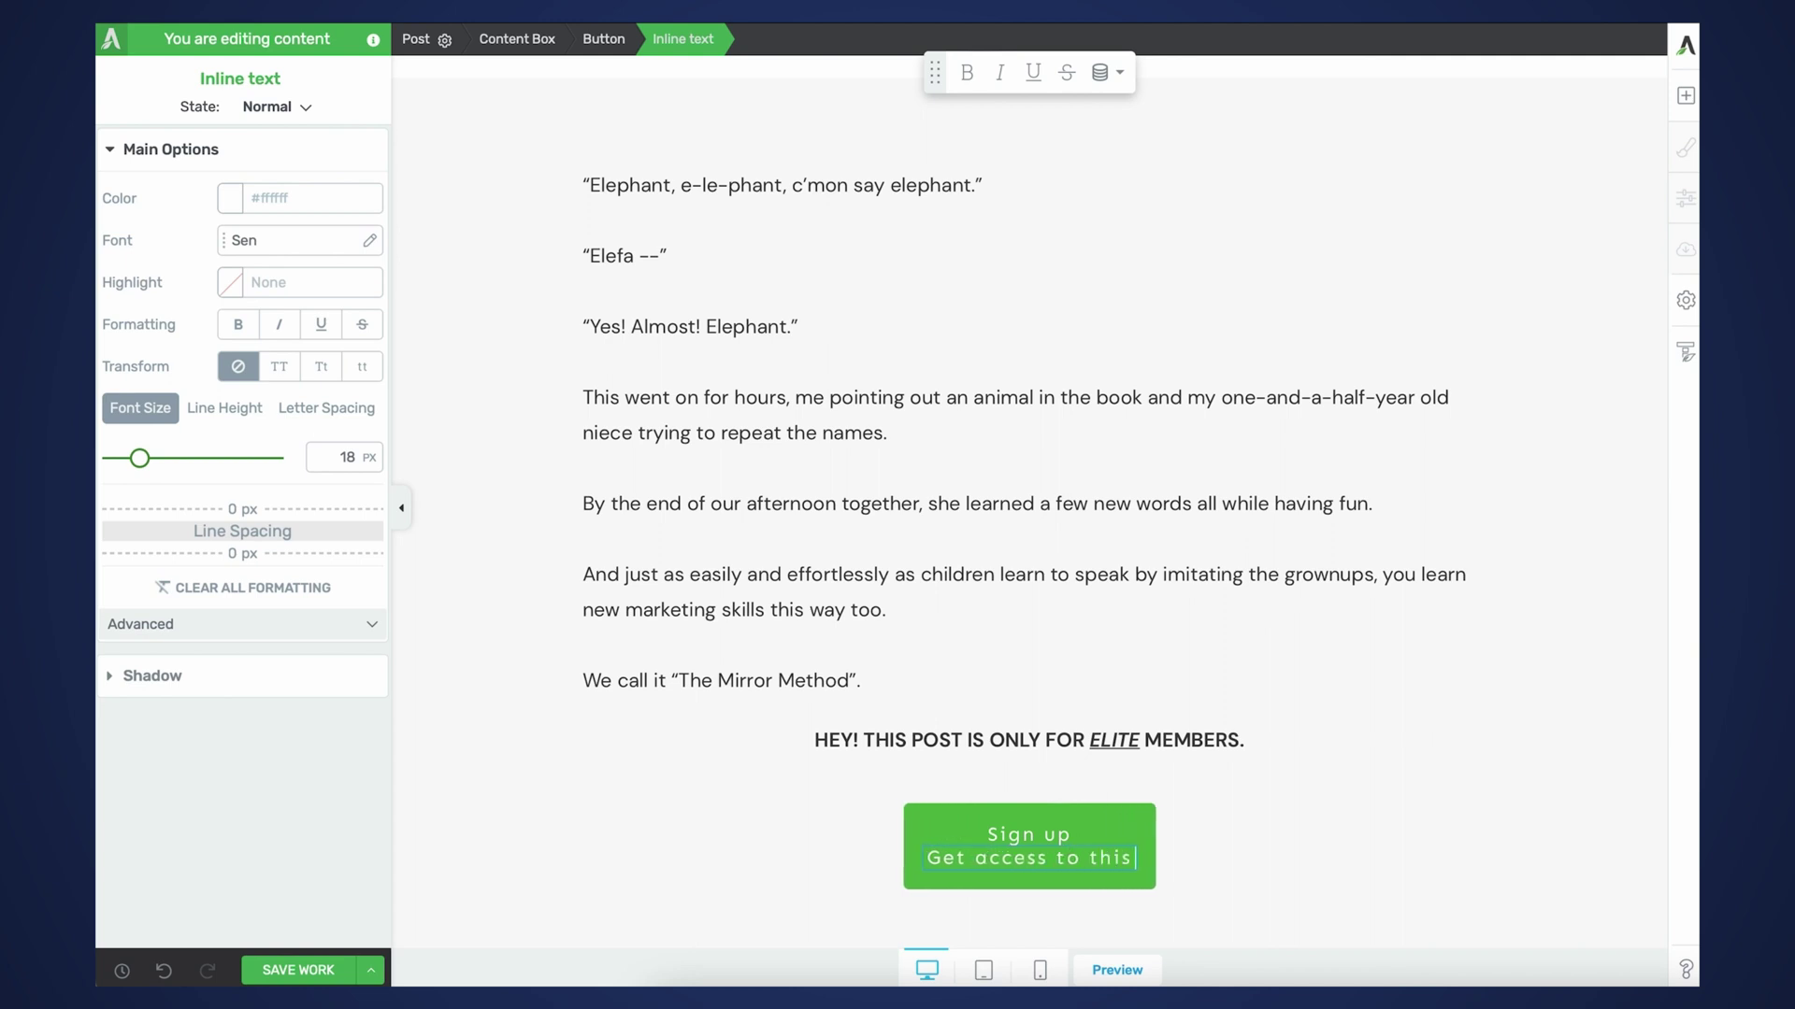
type(" article")
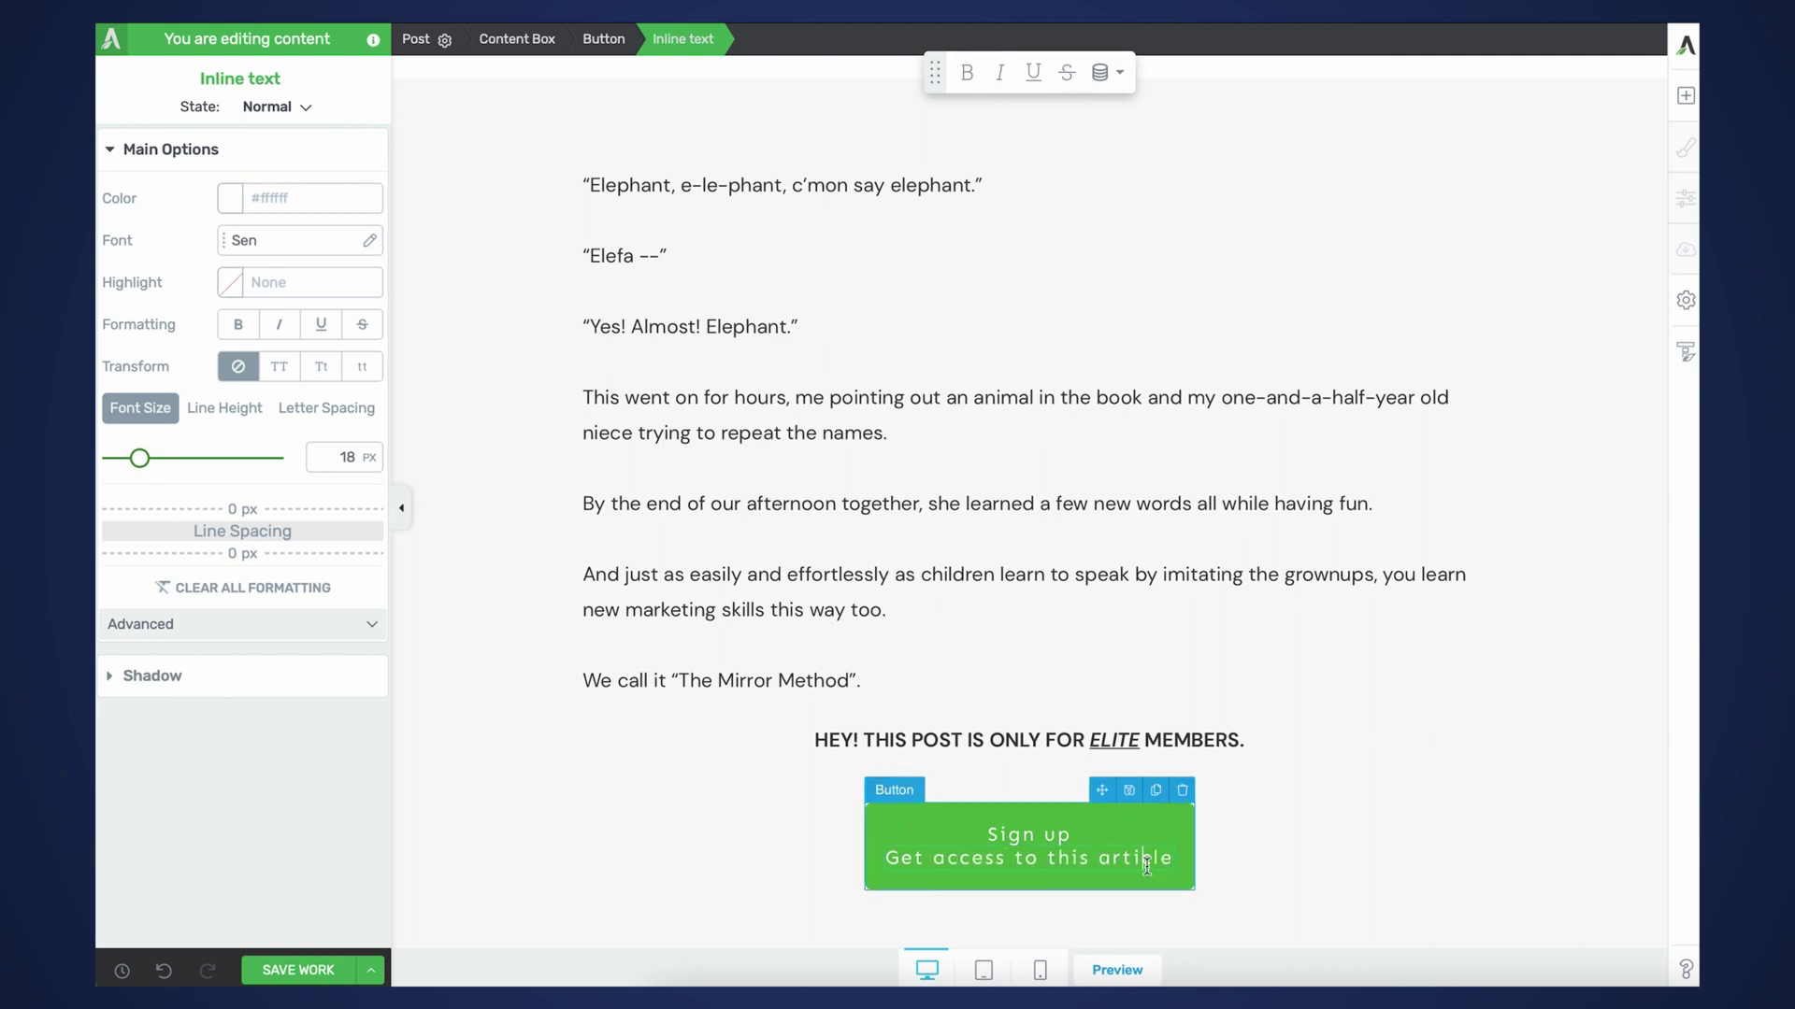
- Set the button's secondary text font size to 12 px
triple_click(1150, 857)
double_click(348, 457)
type("12")
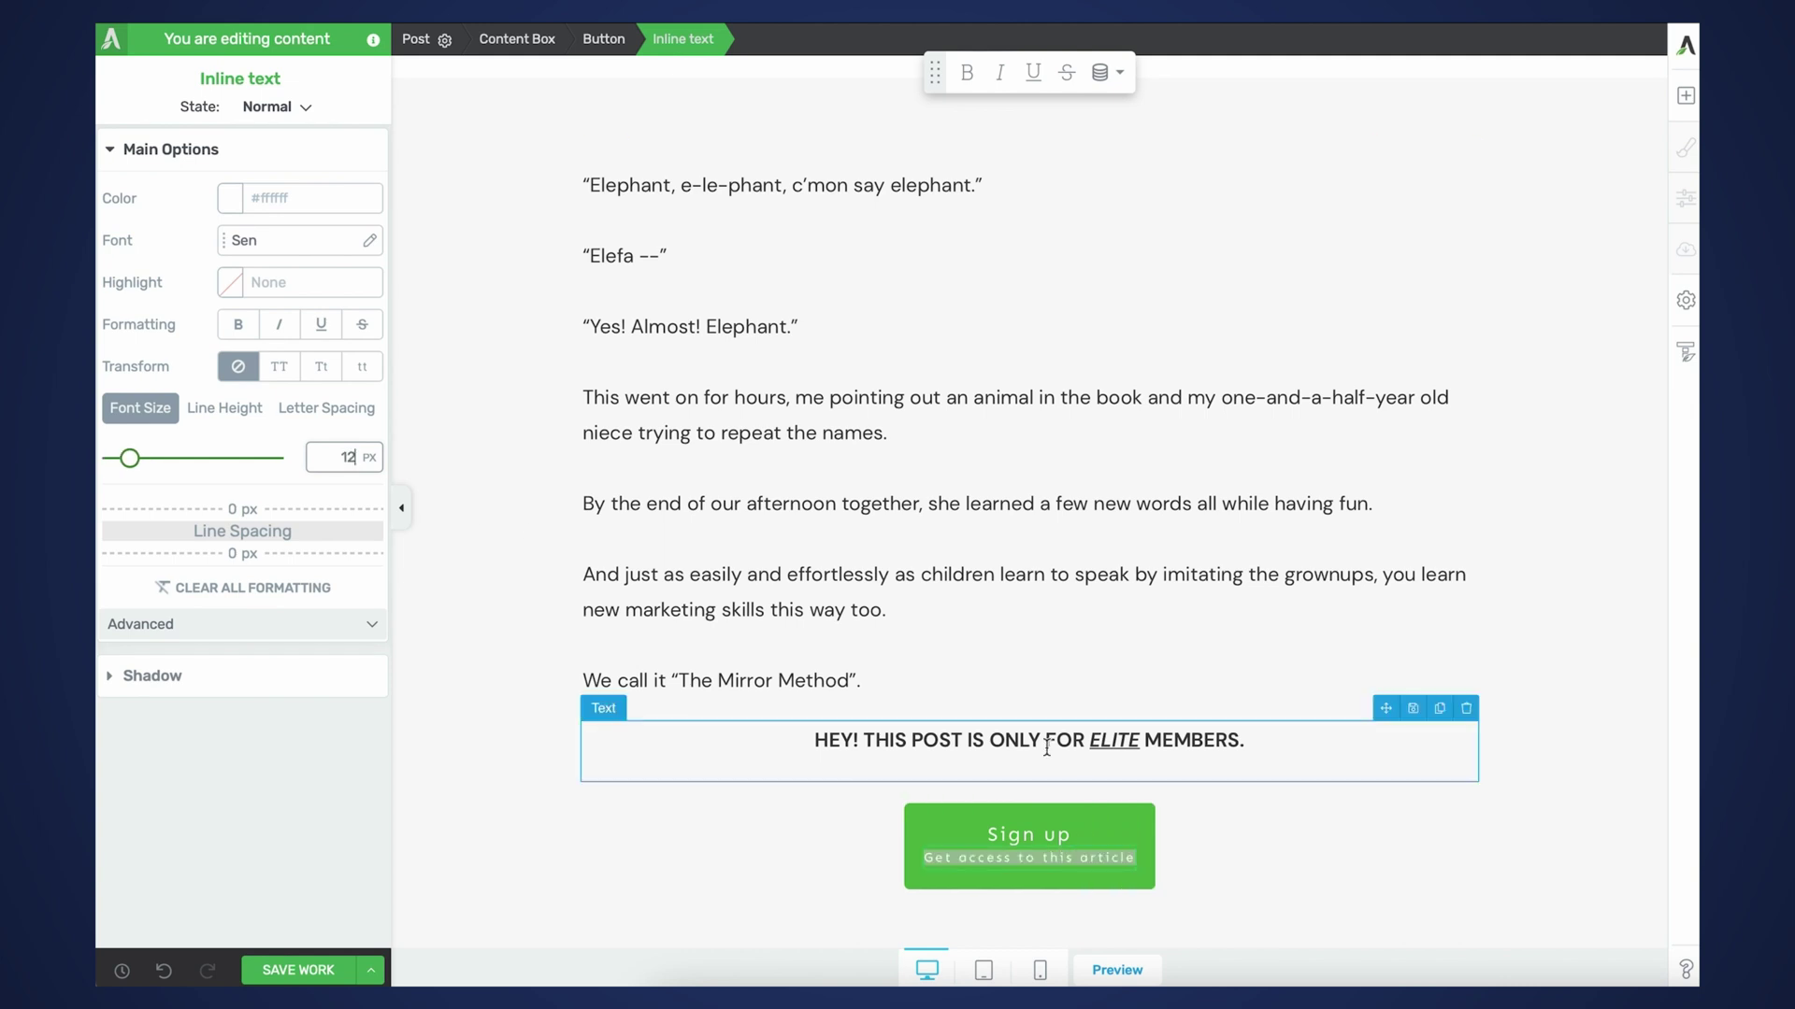
left_click(1091, 879)
left_click(1190, 870)
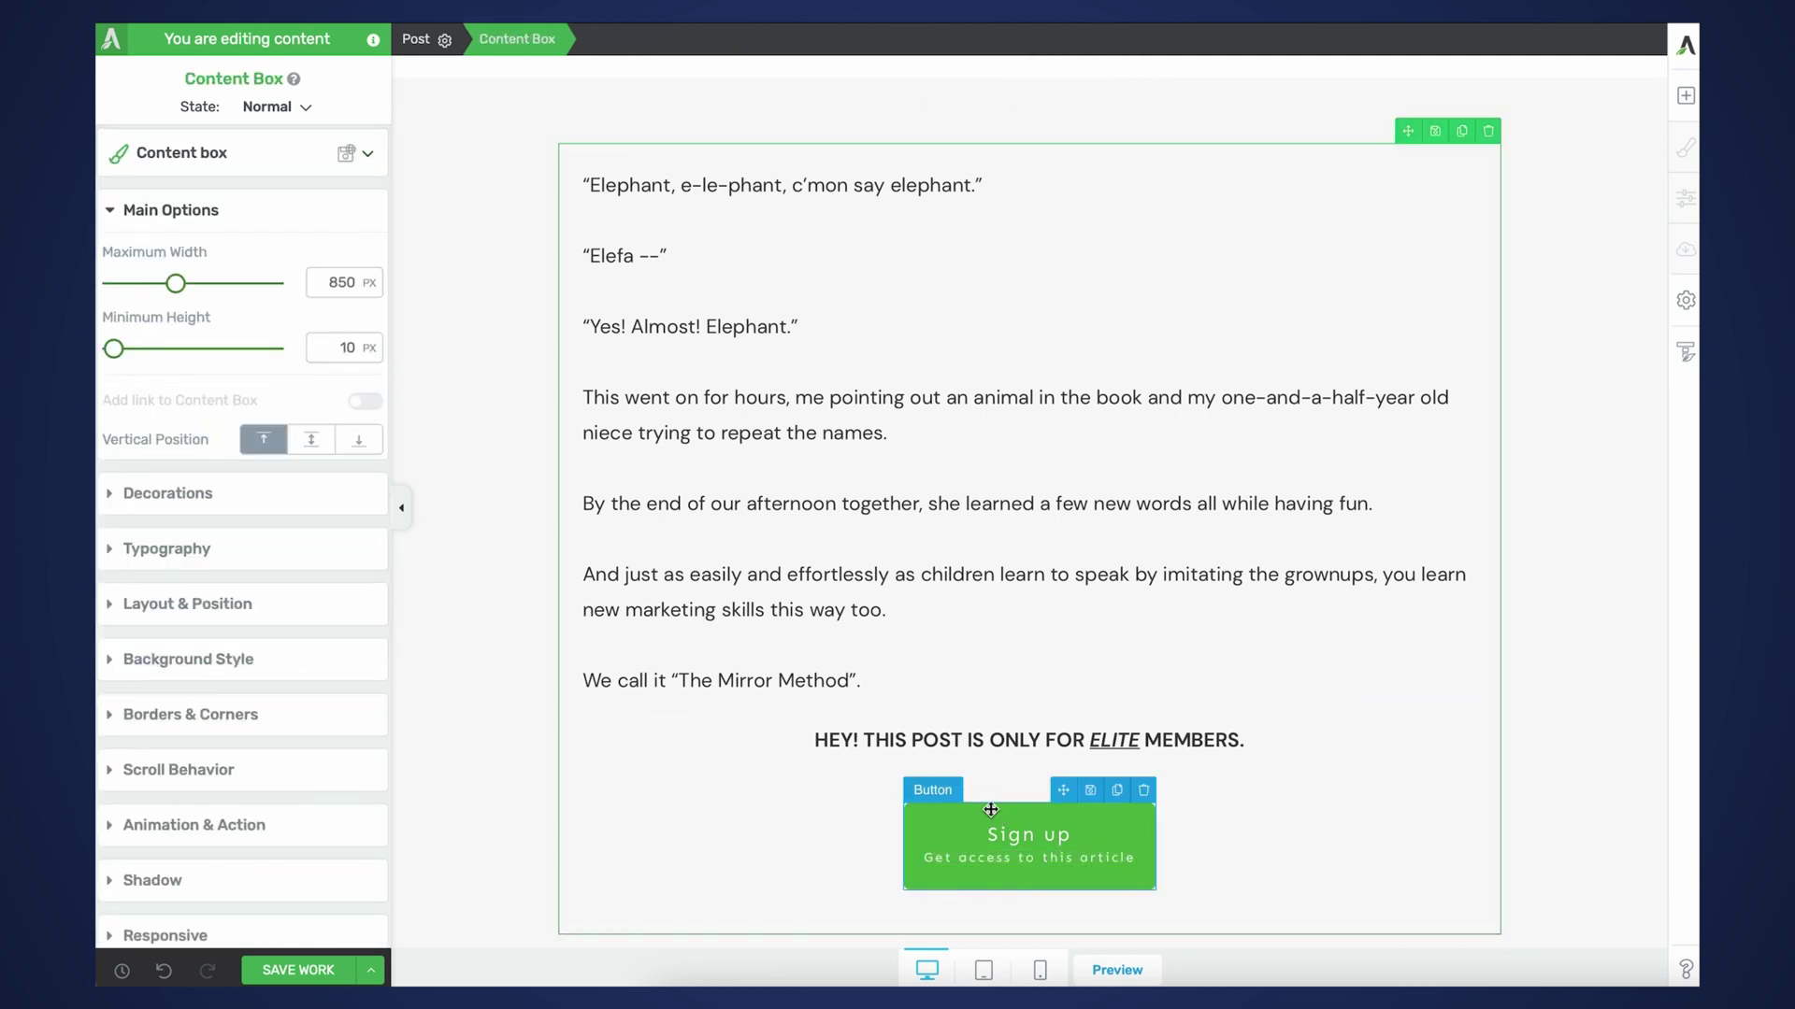
left_click(991, 809)
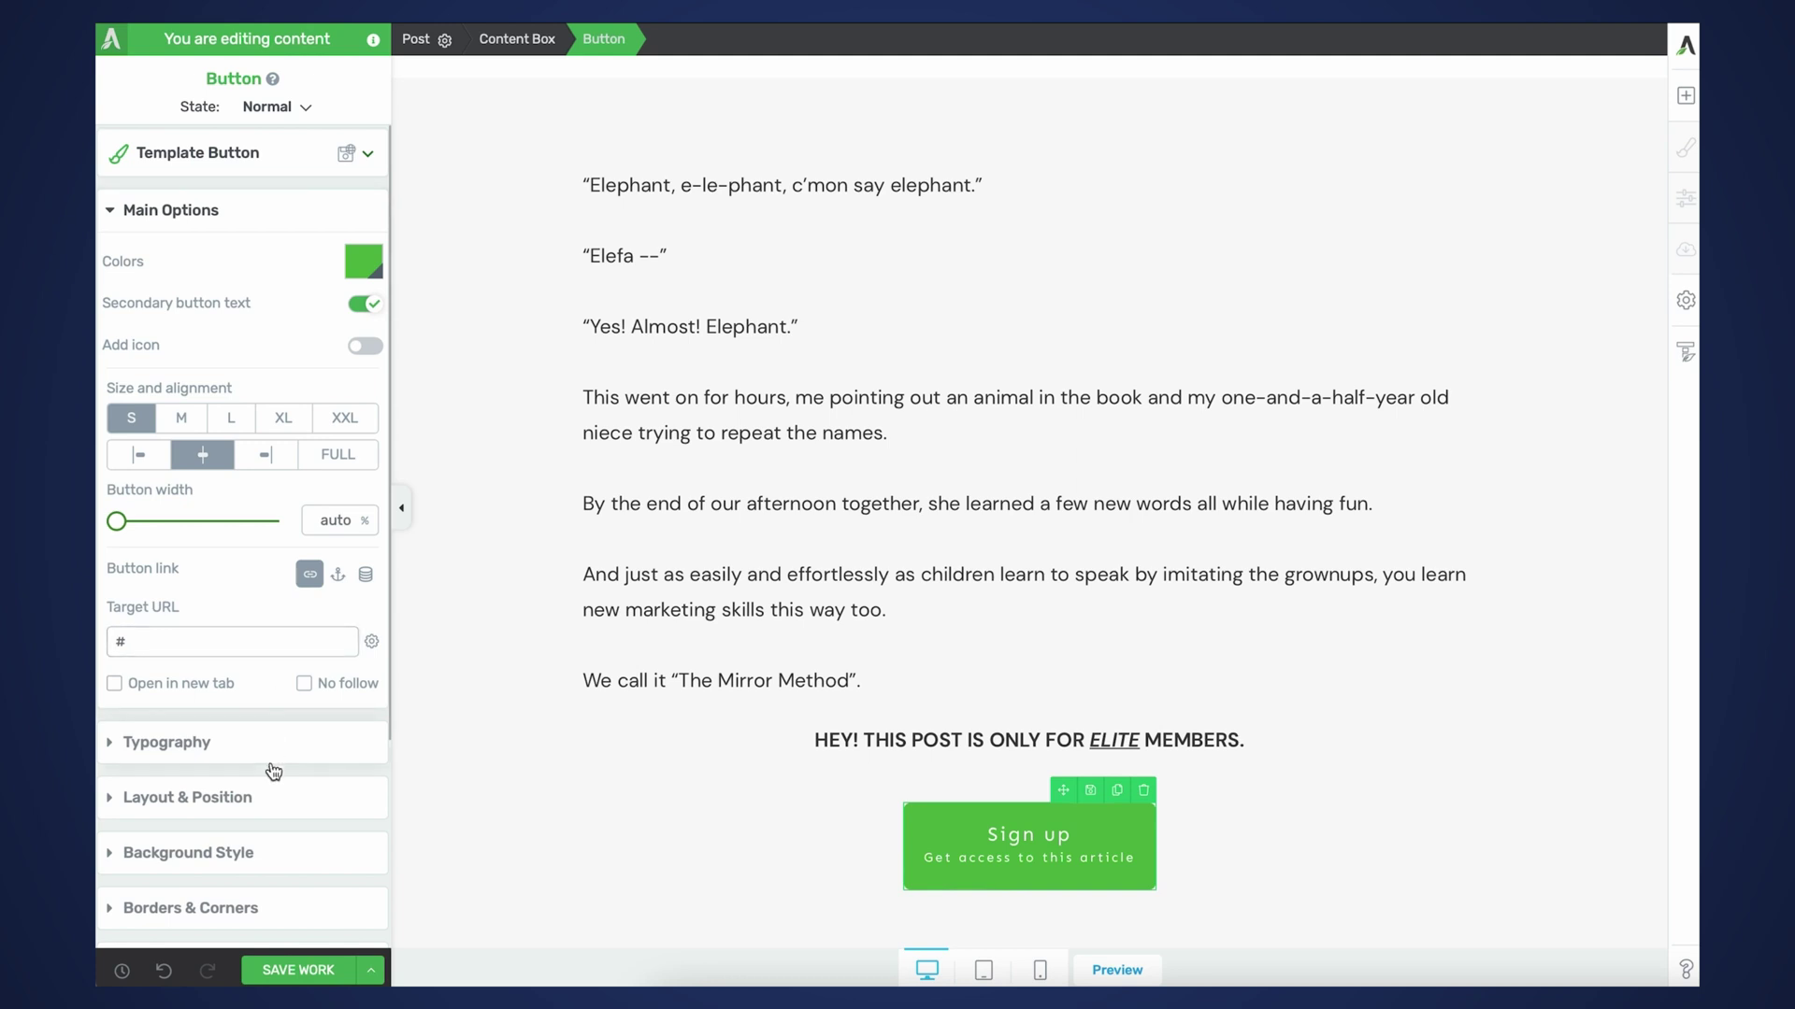
scroll(273, 771, "down", 1)
scroll(266, 772, "down", 5)
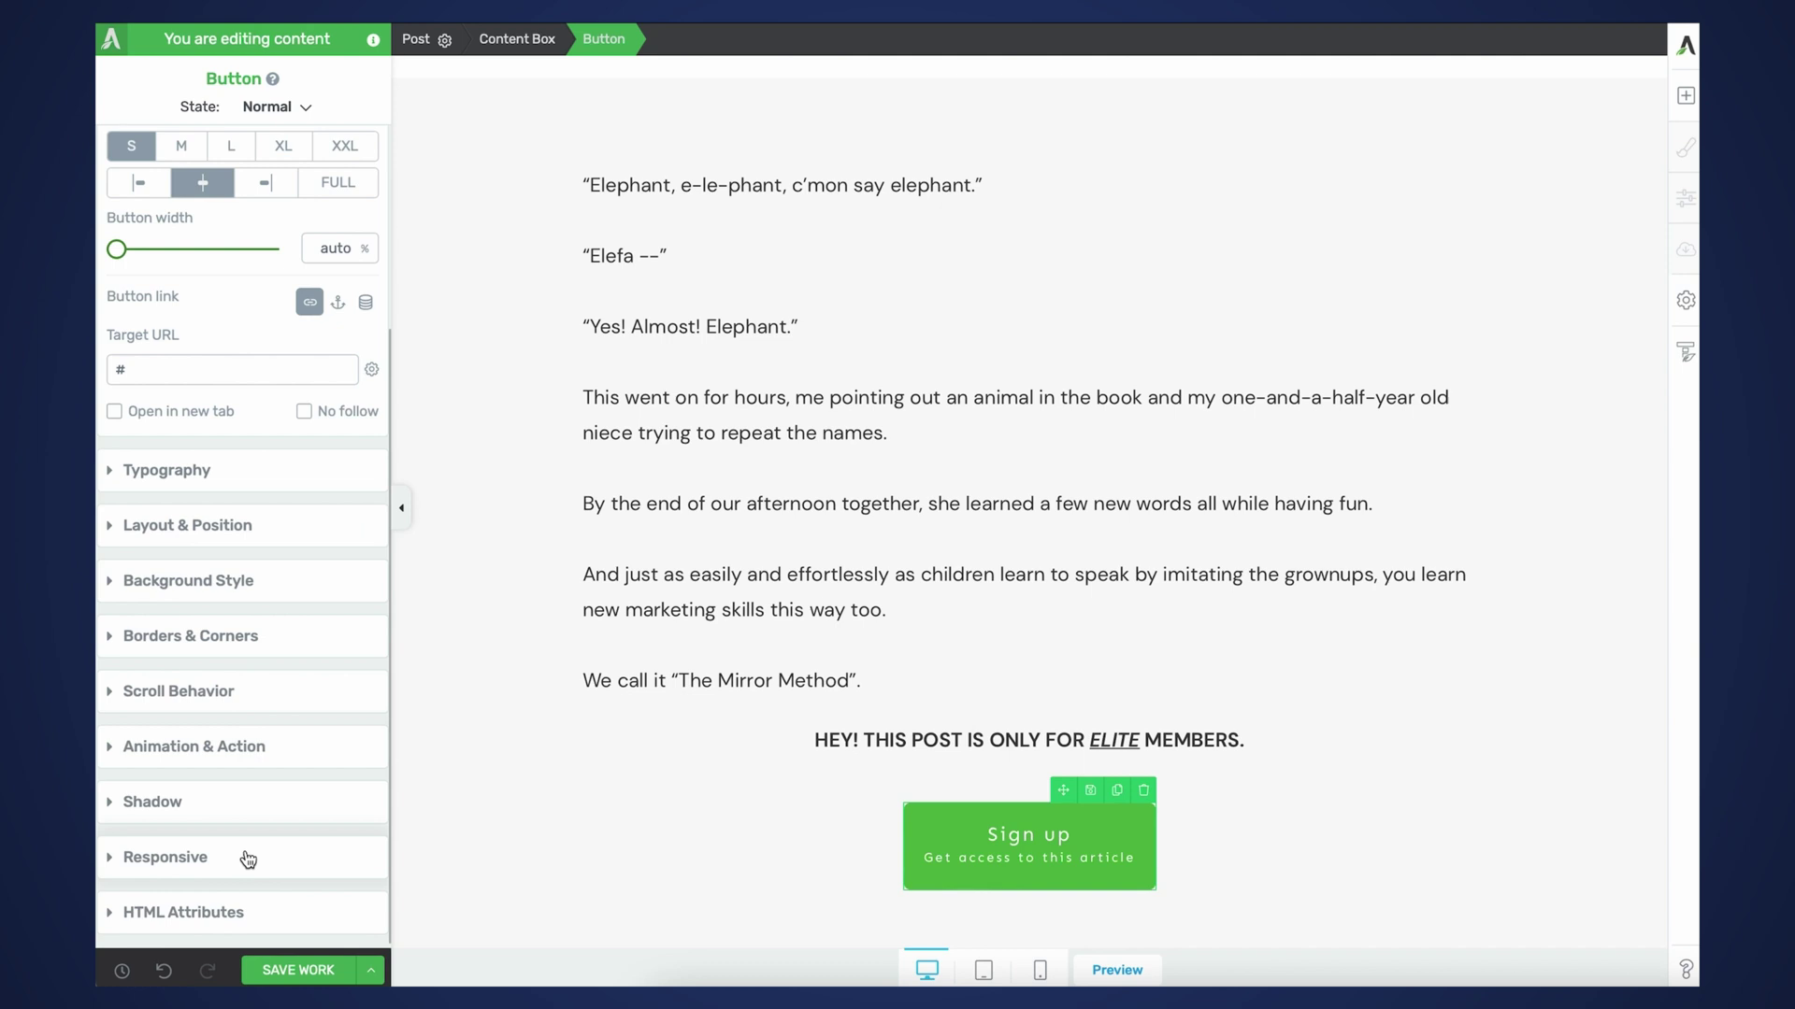
- Replace the button's link with a click action opening the Gold lightbox, sliding in from bottom
left_click(251, 754)
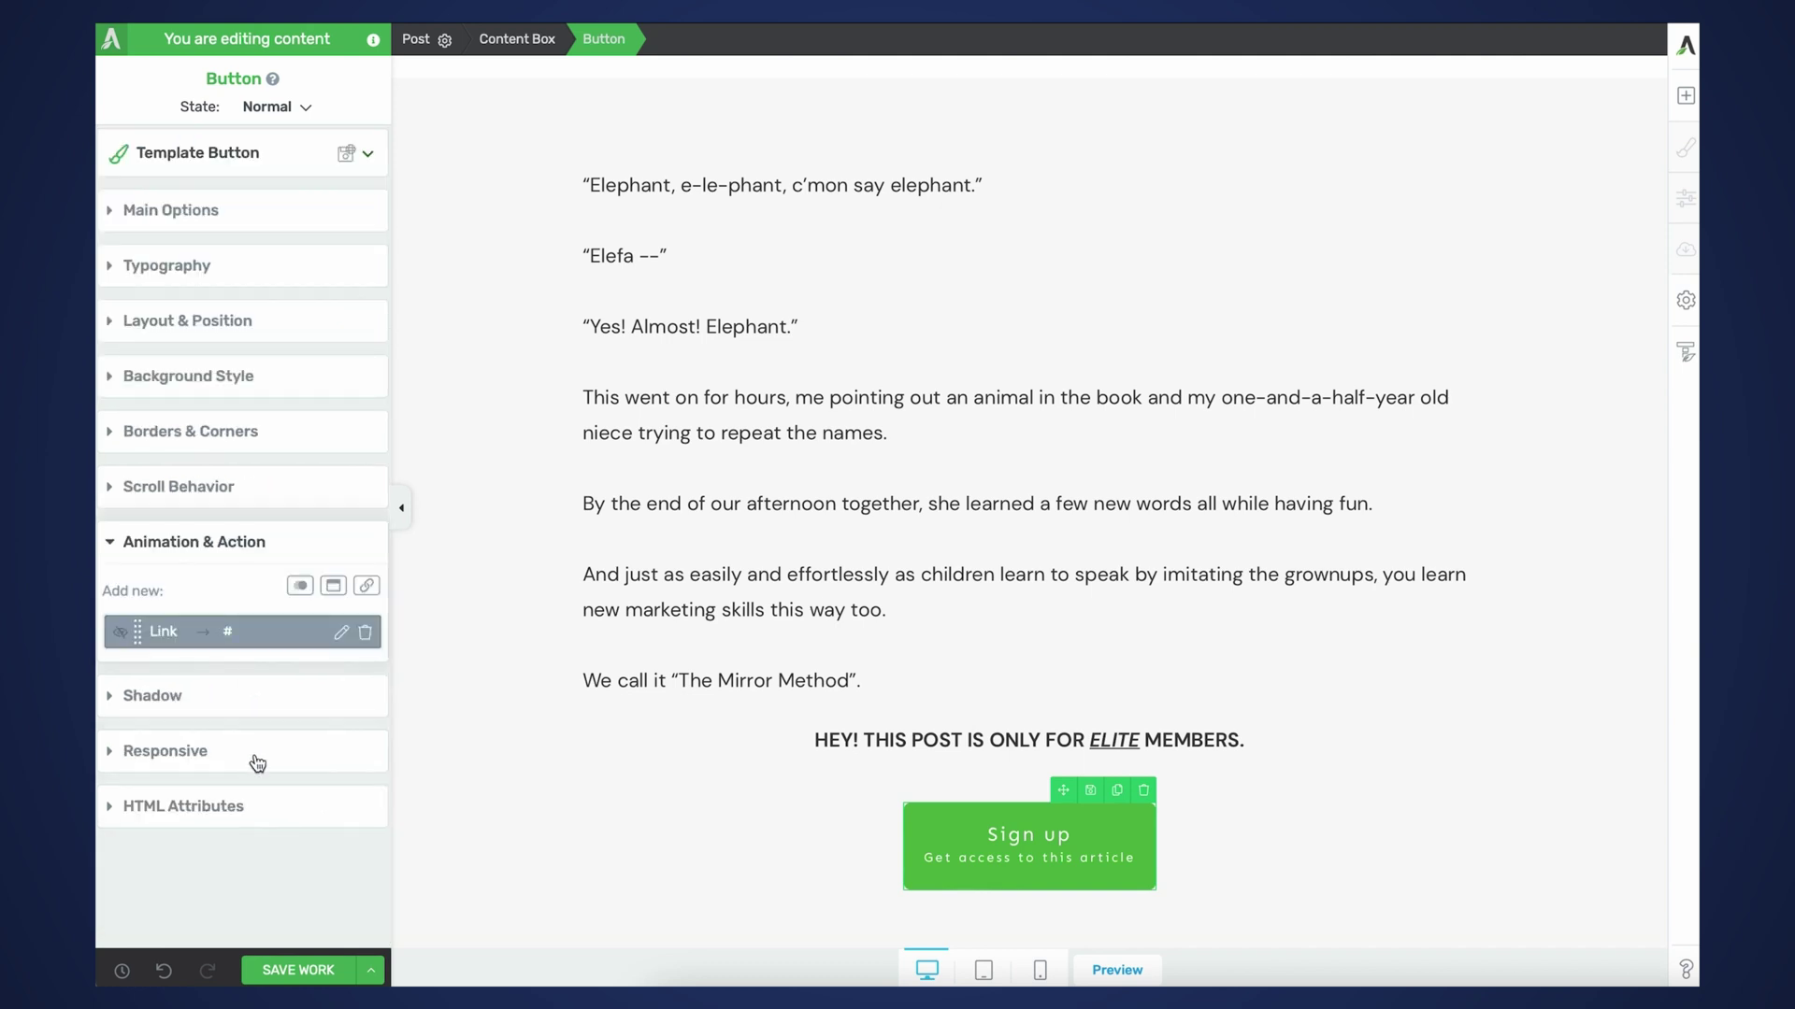
left_click(362, 634)
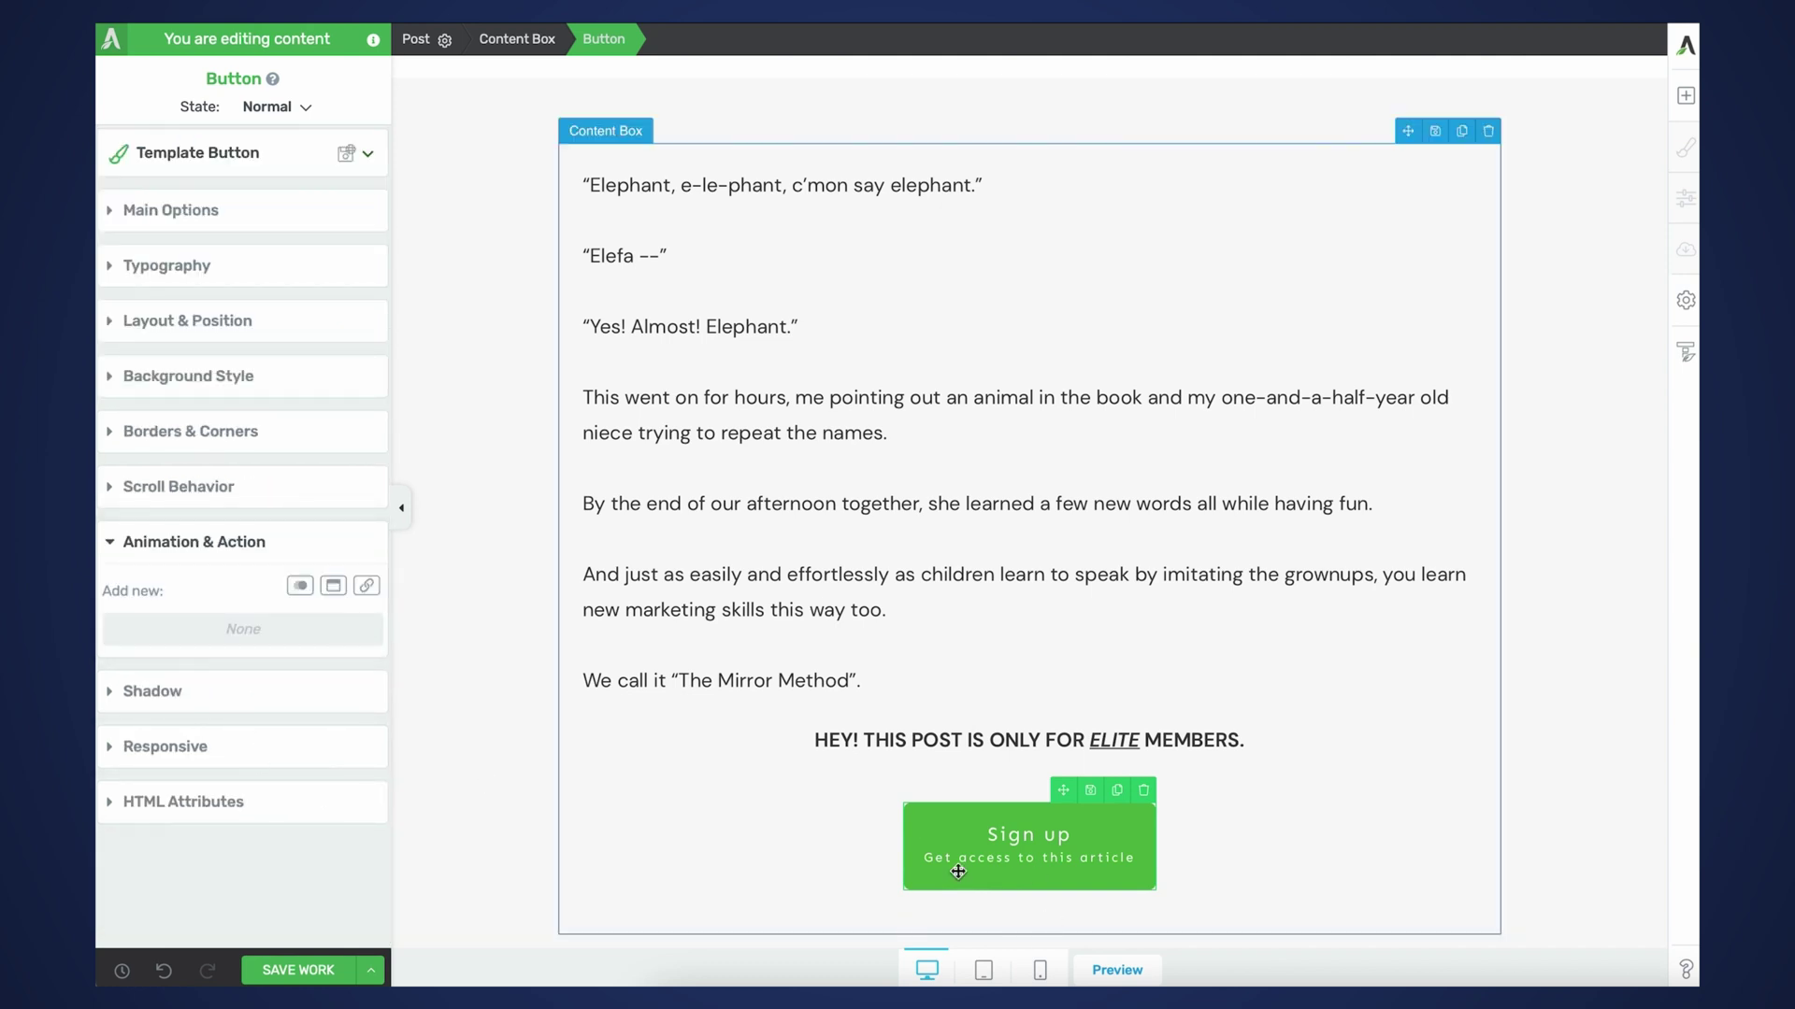
left_click(333, 585)
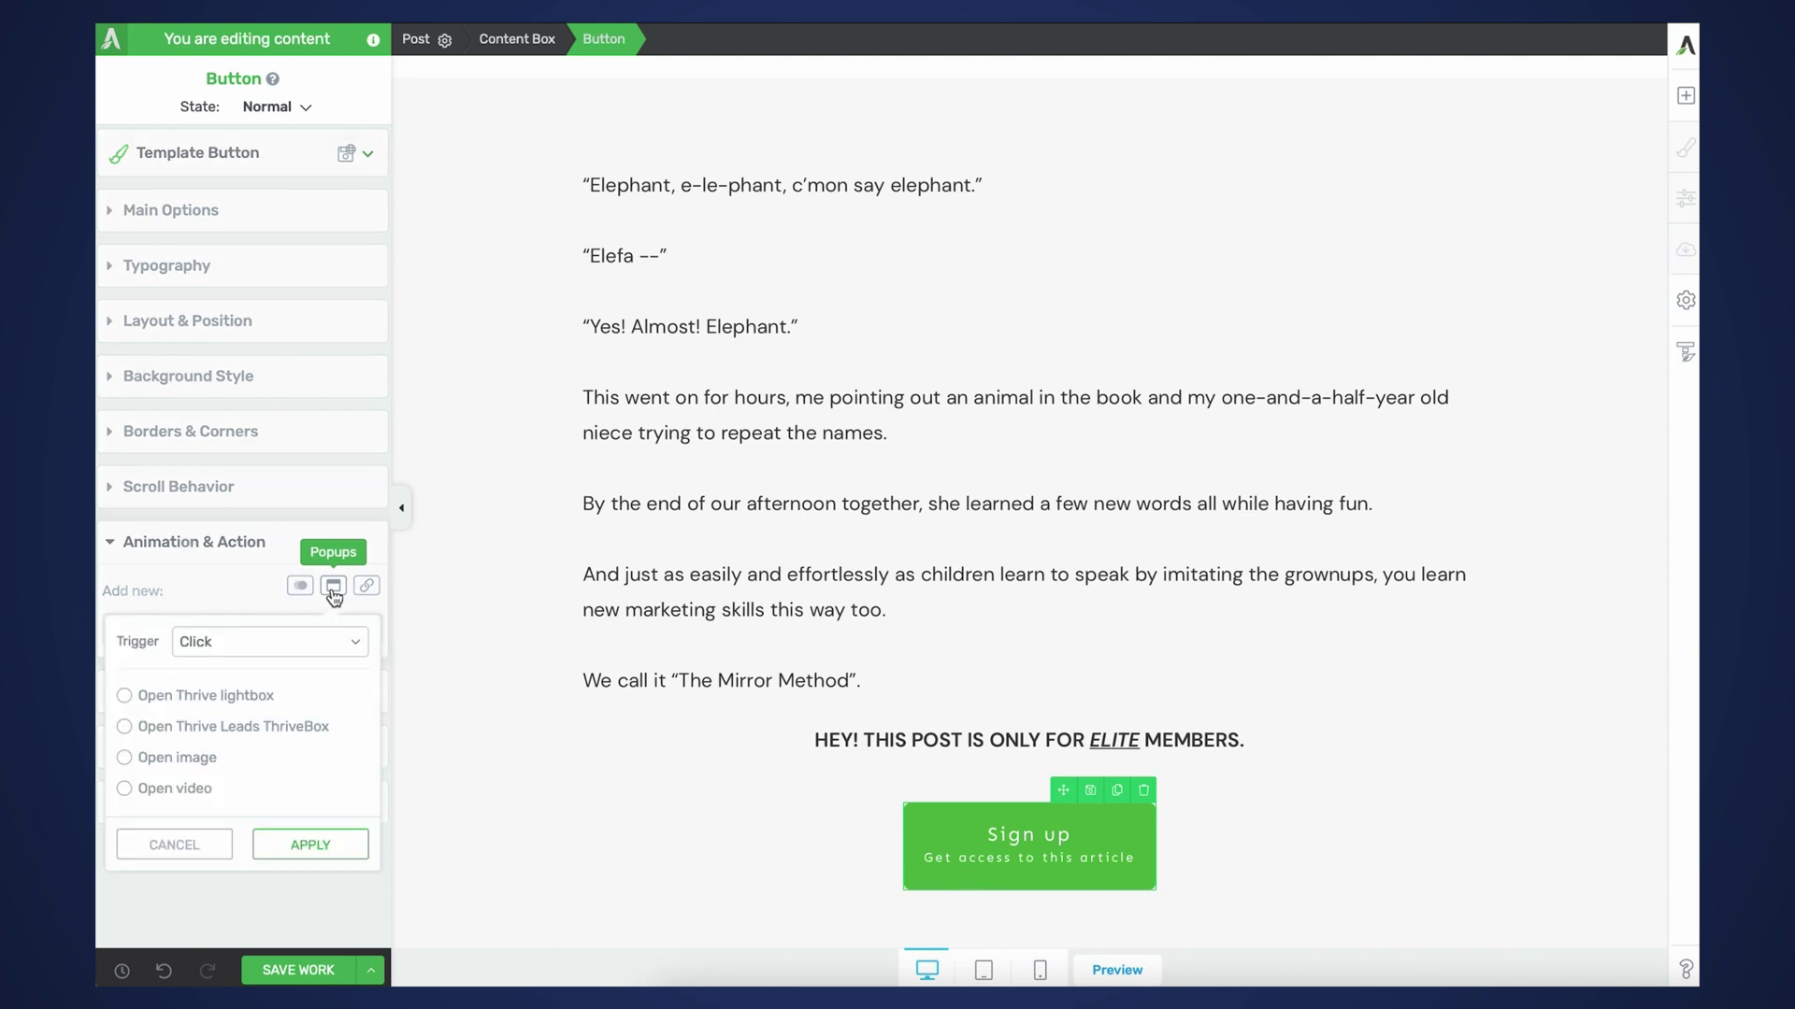
left_click(250, 699)
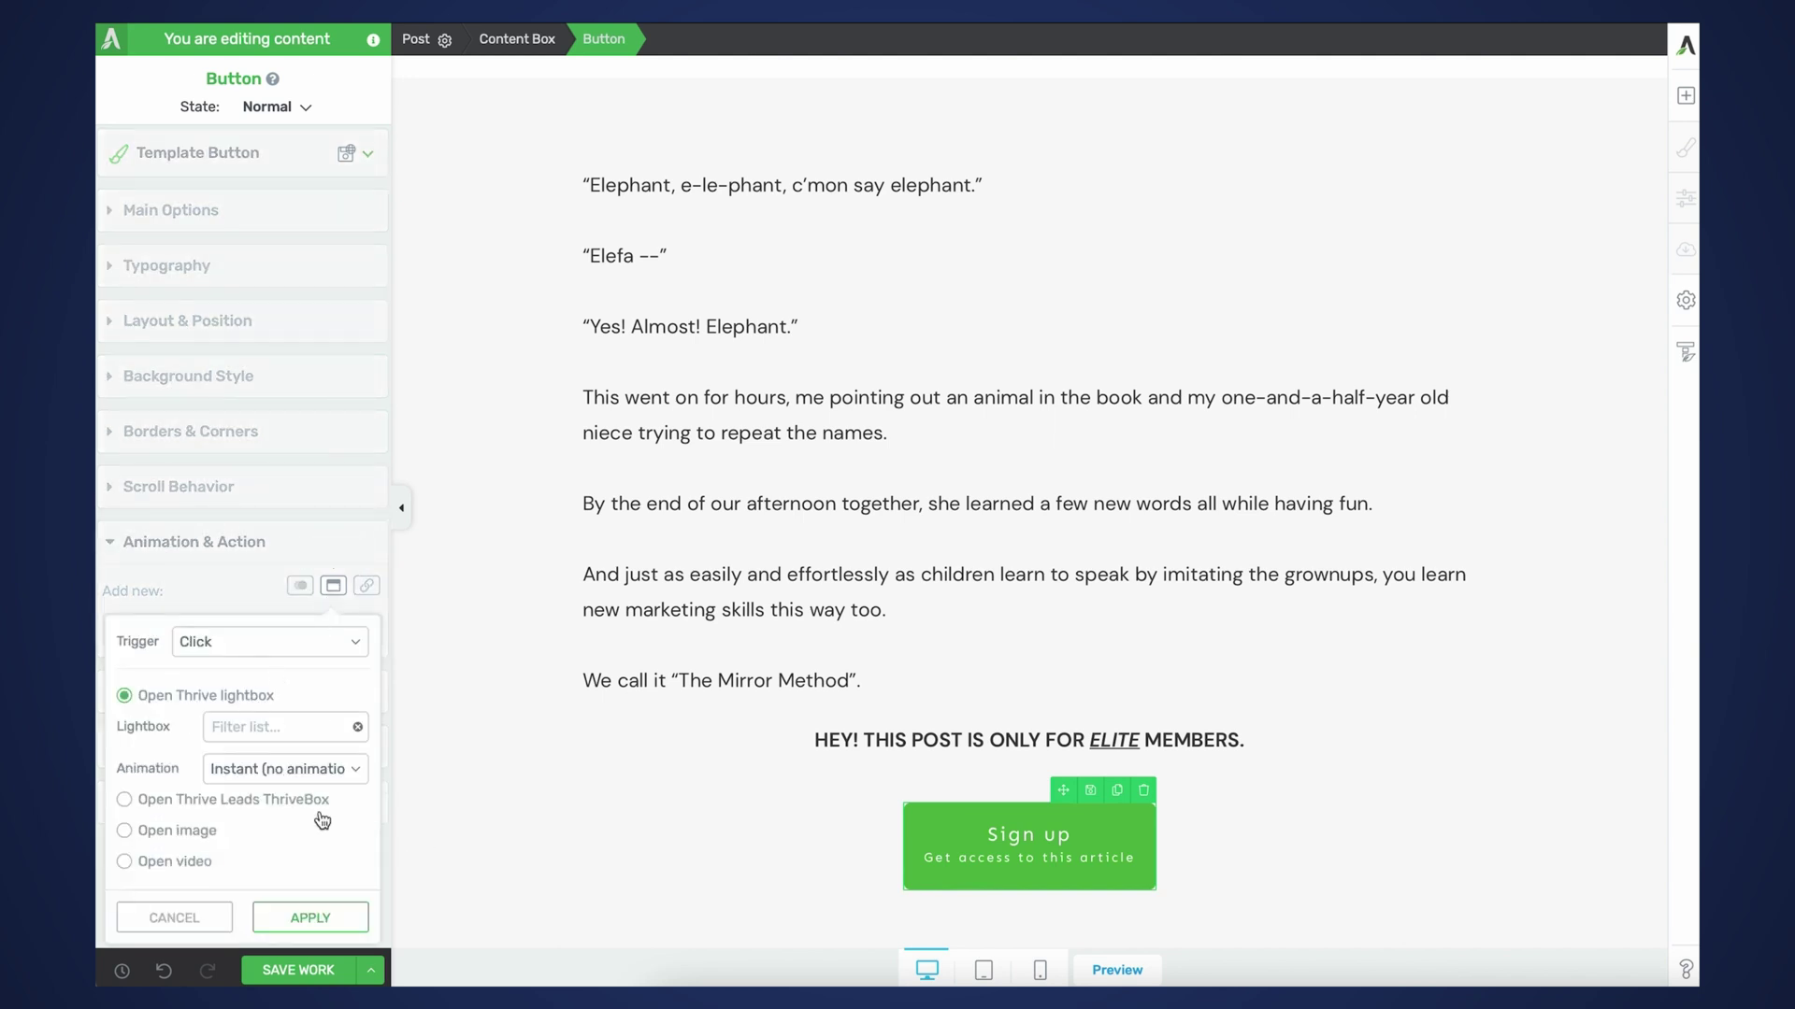
left_click(280, 728)
left_click(232, 756)
scroll(281, 785, "down", 1)
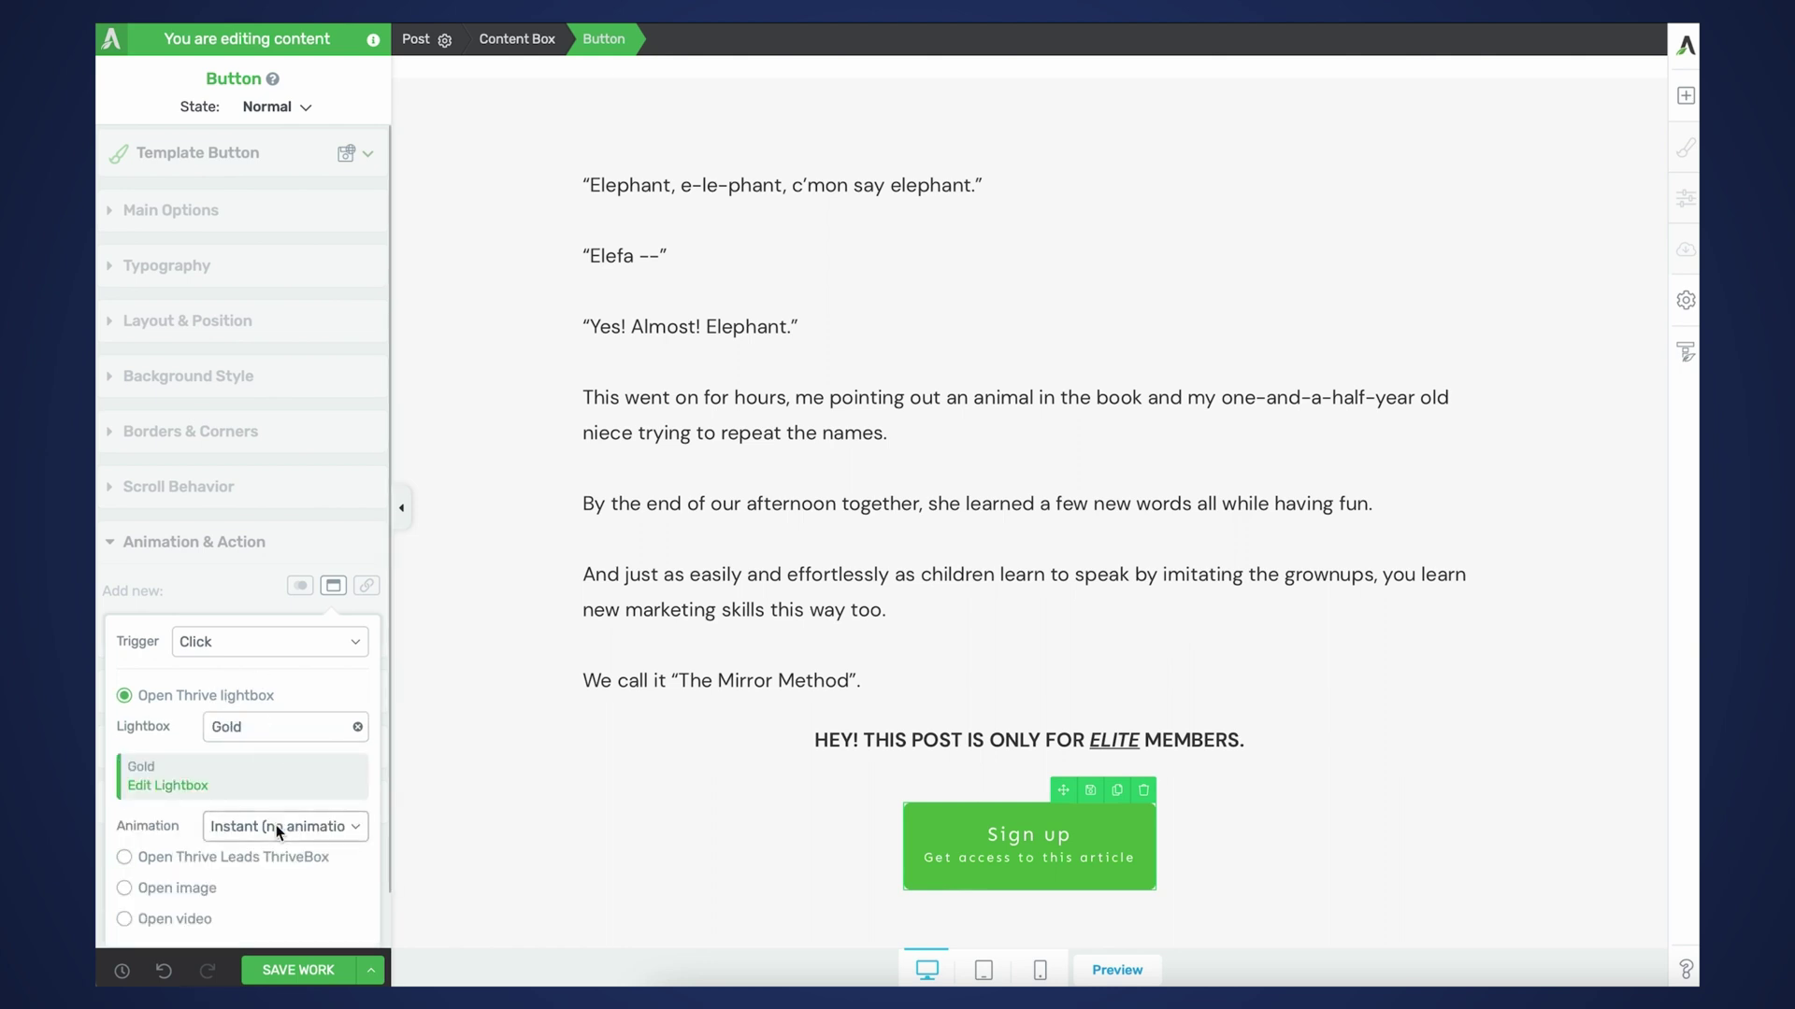
left_click(279, 831)
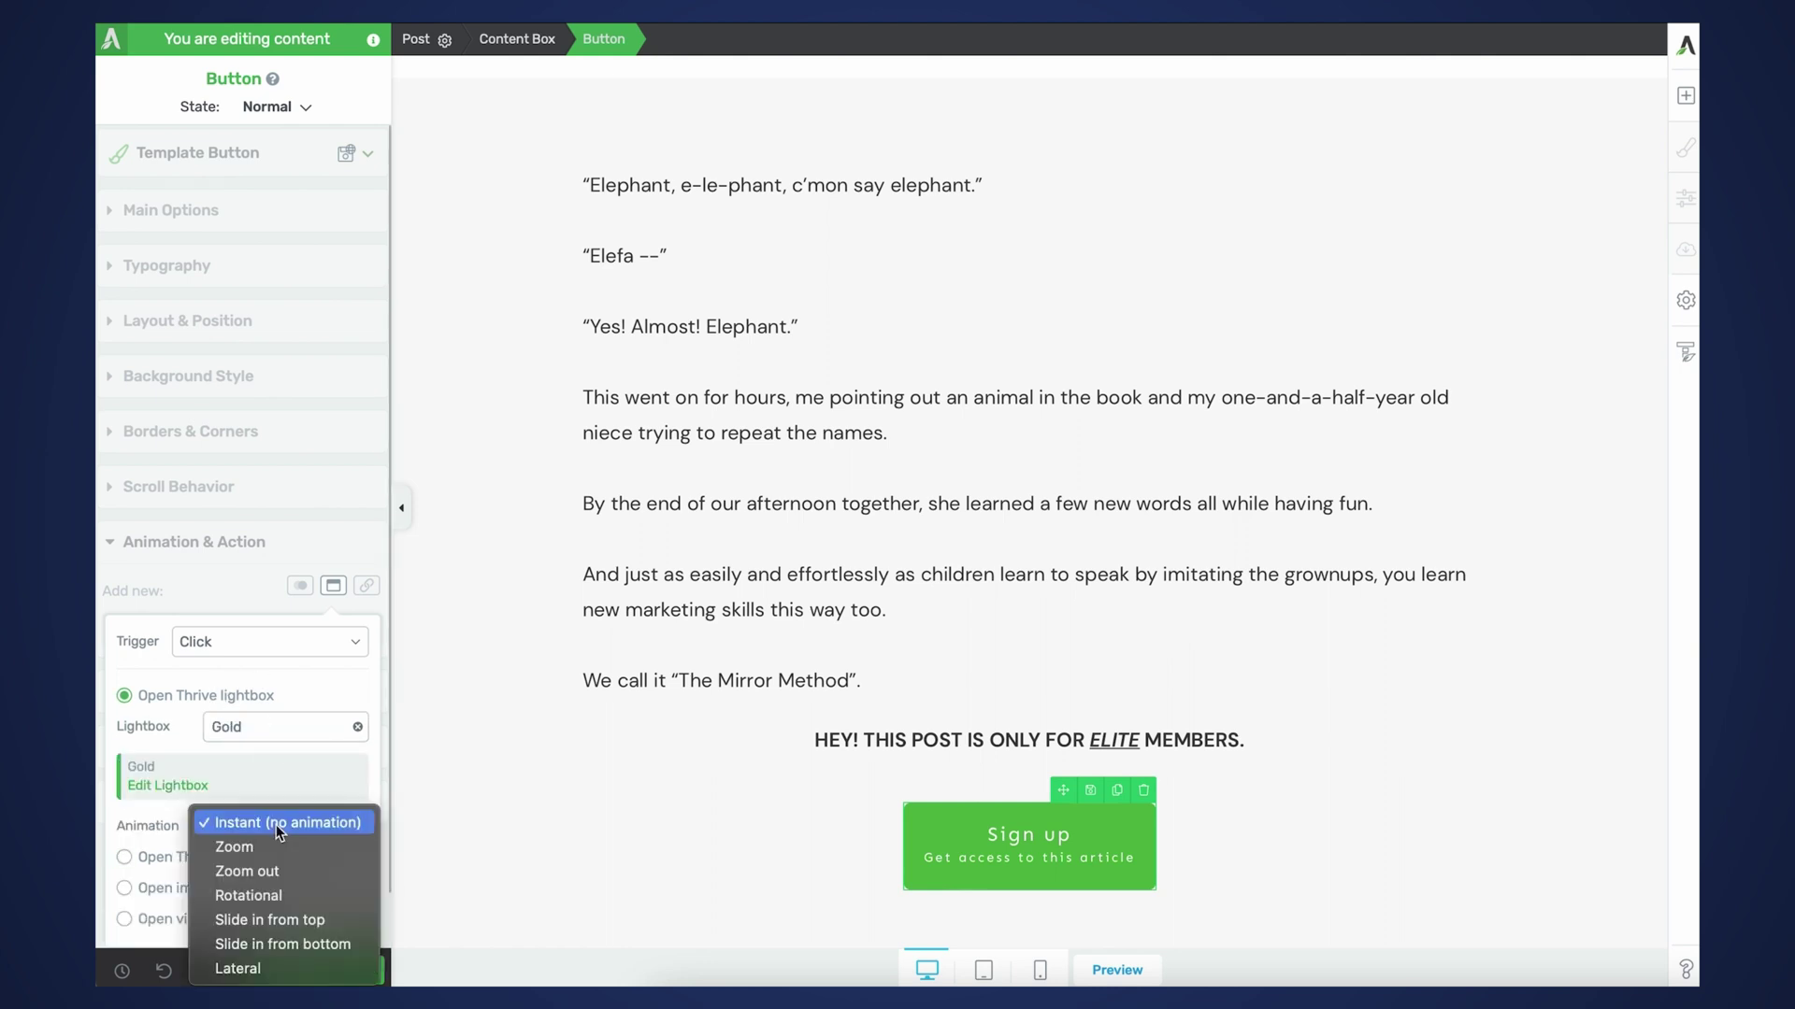
left_click(276, 947)
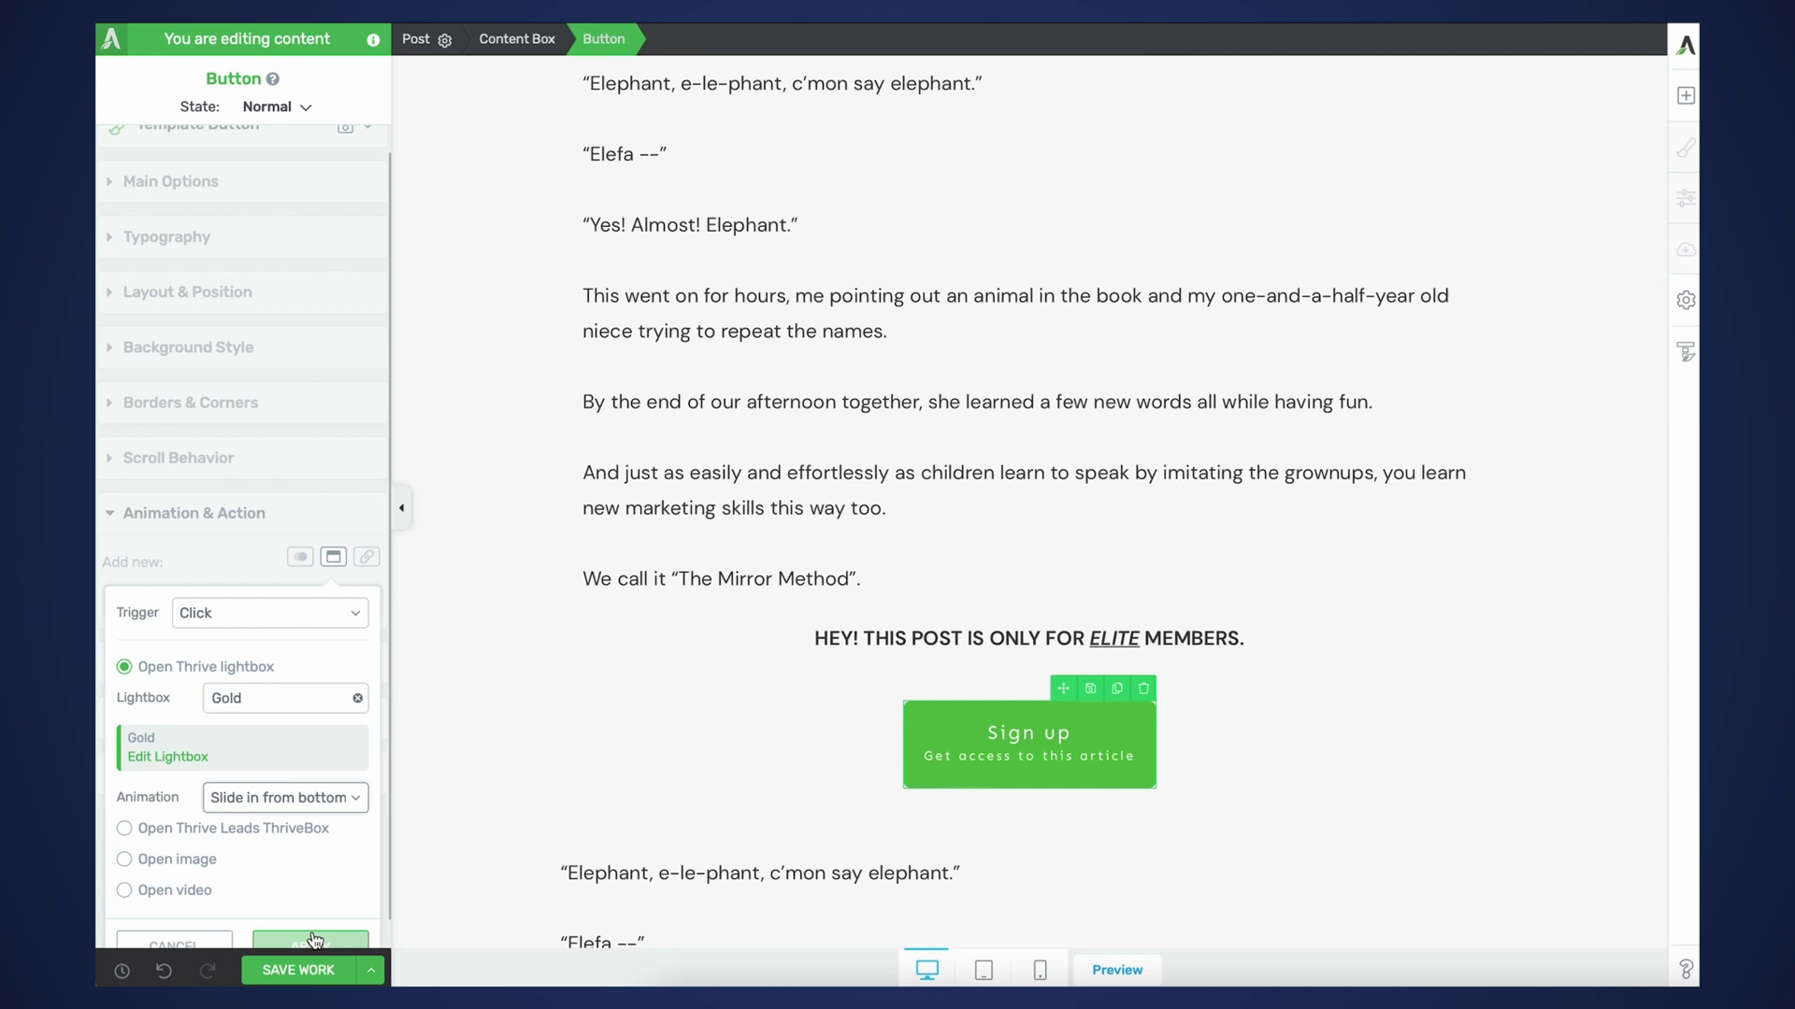
left_click(312, 940)
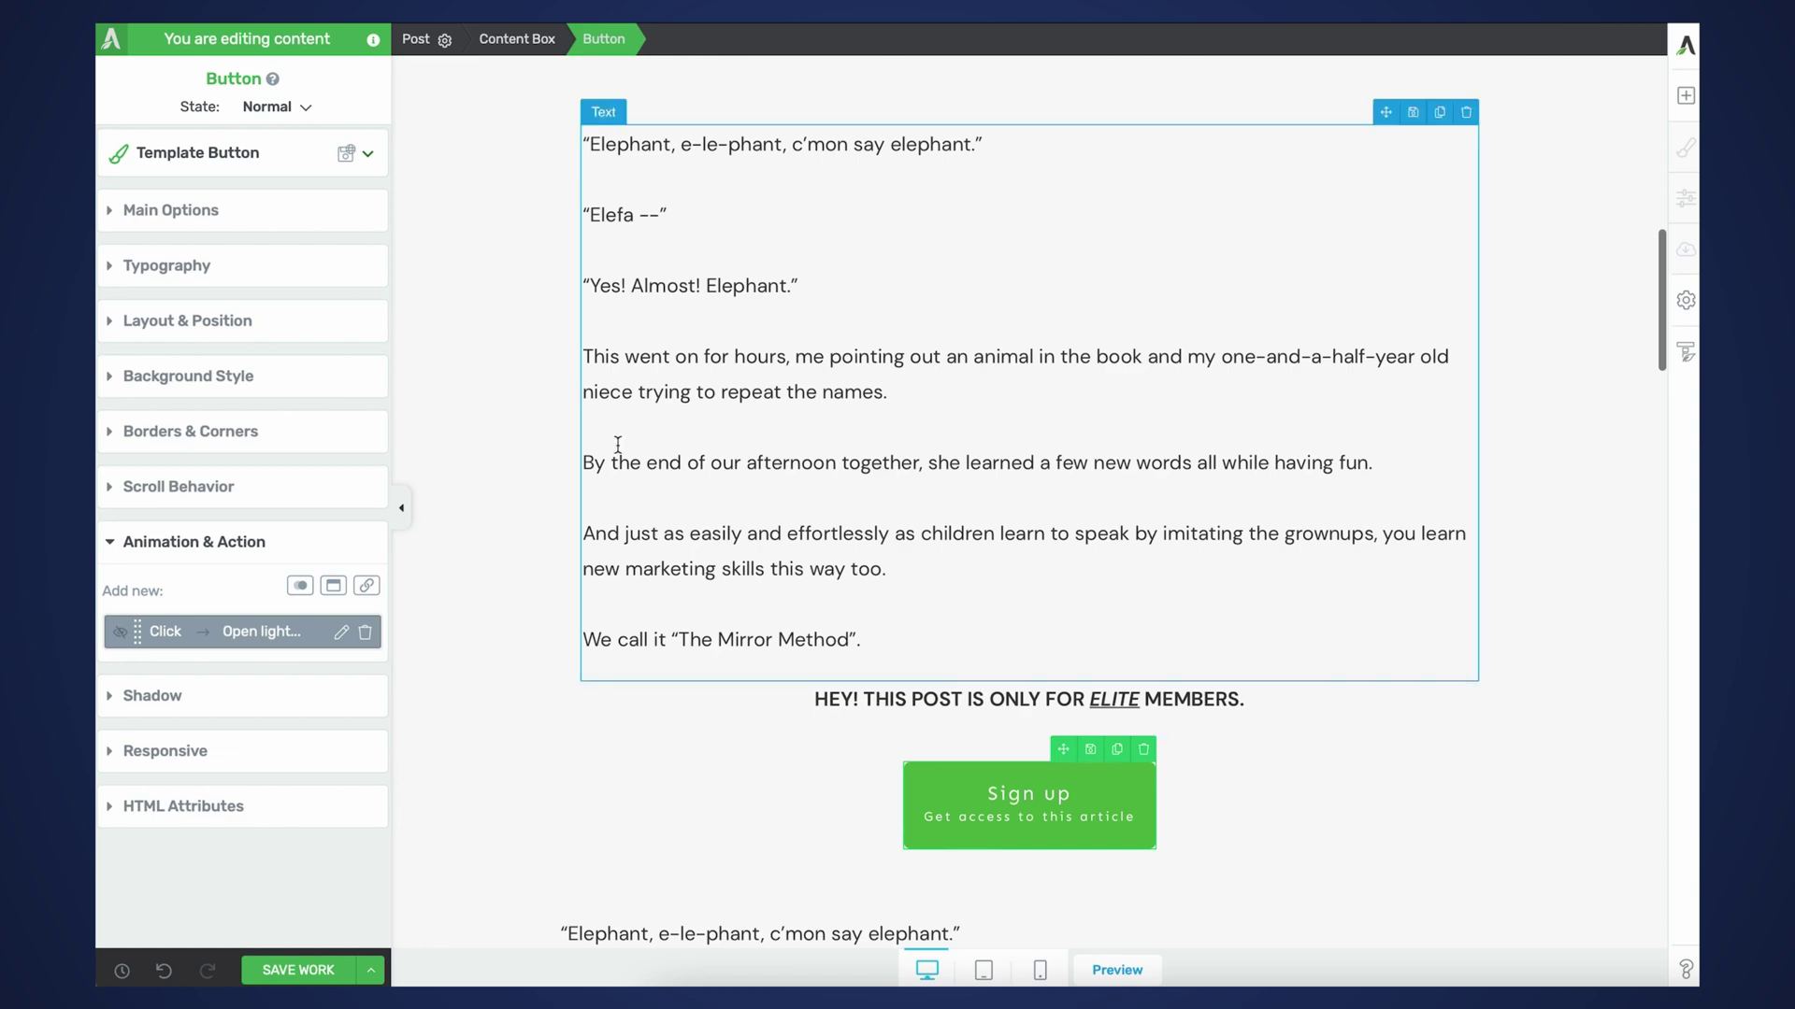
- Select the content box around the notice and Sign up button and reveal its Conditional Display panel
left_click(249, 332)
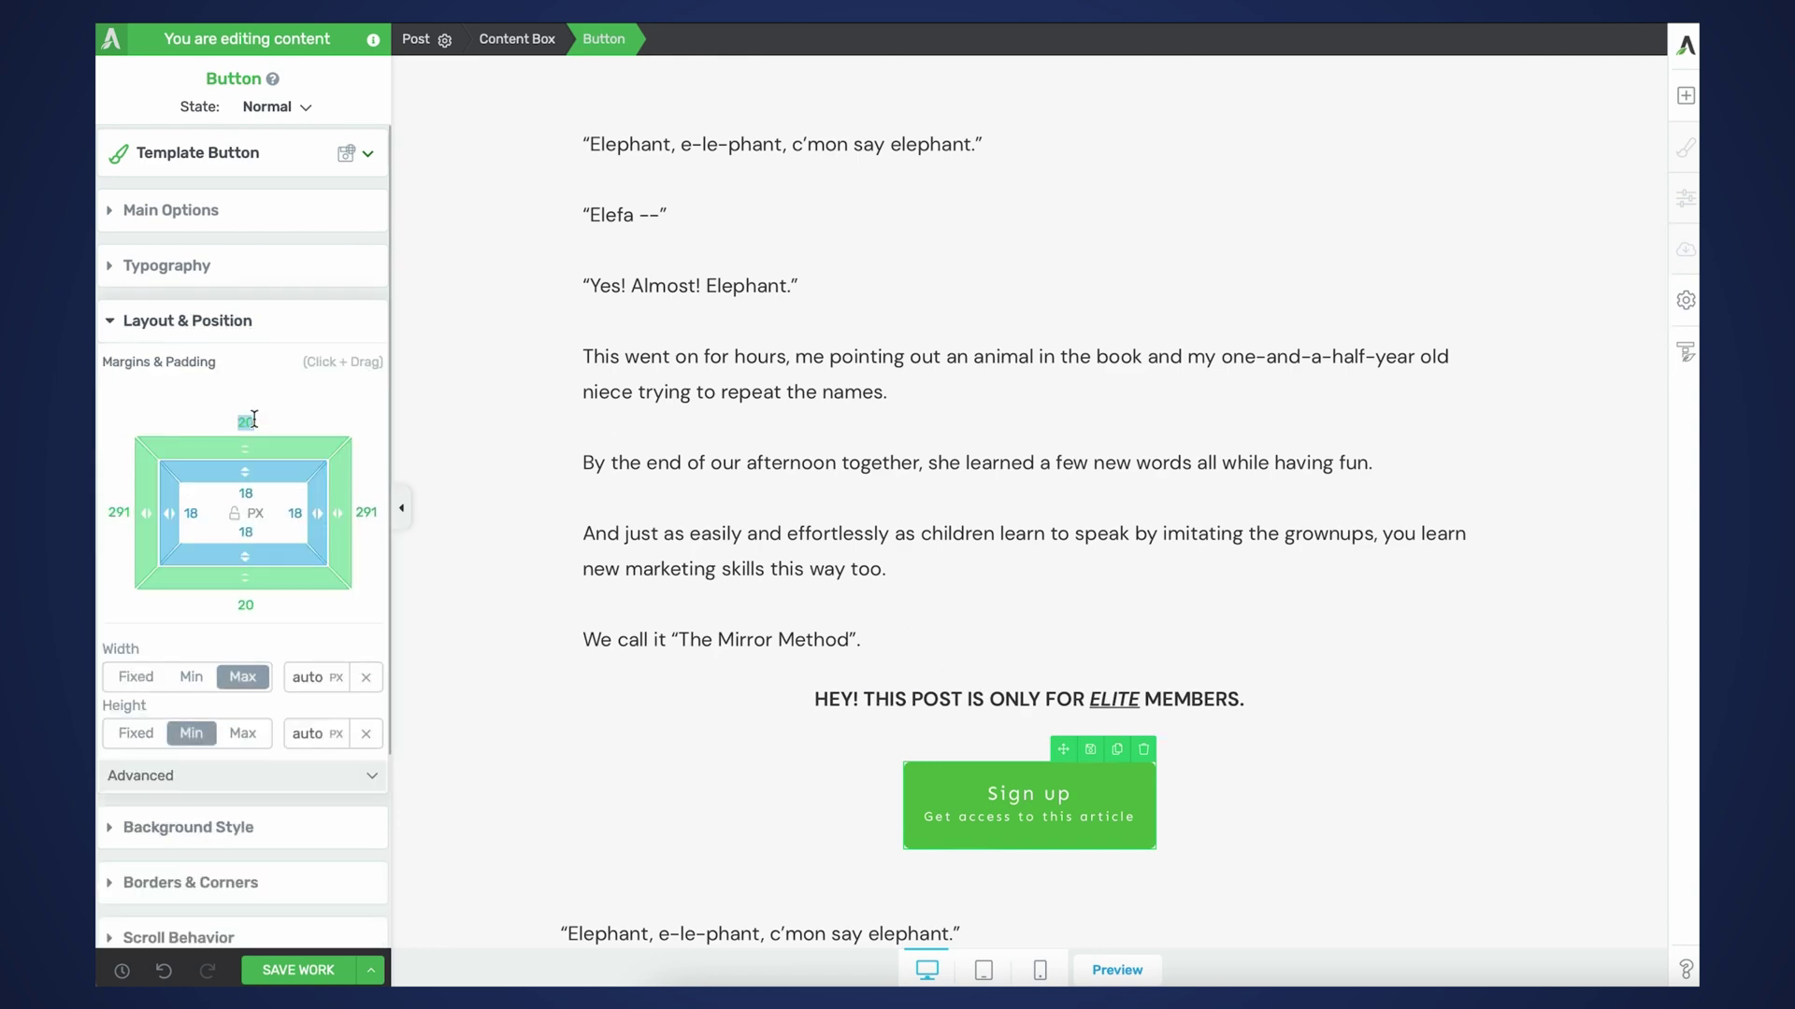
left_click(1371, 783)
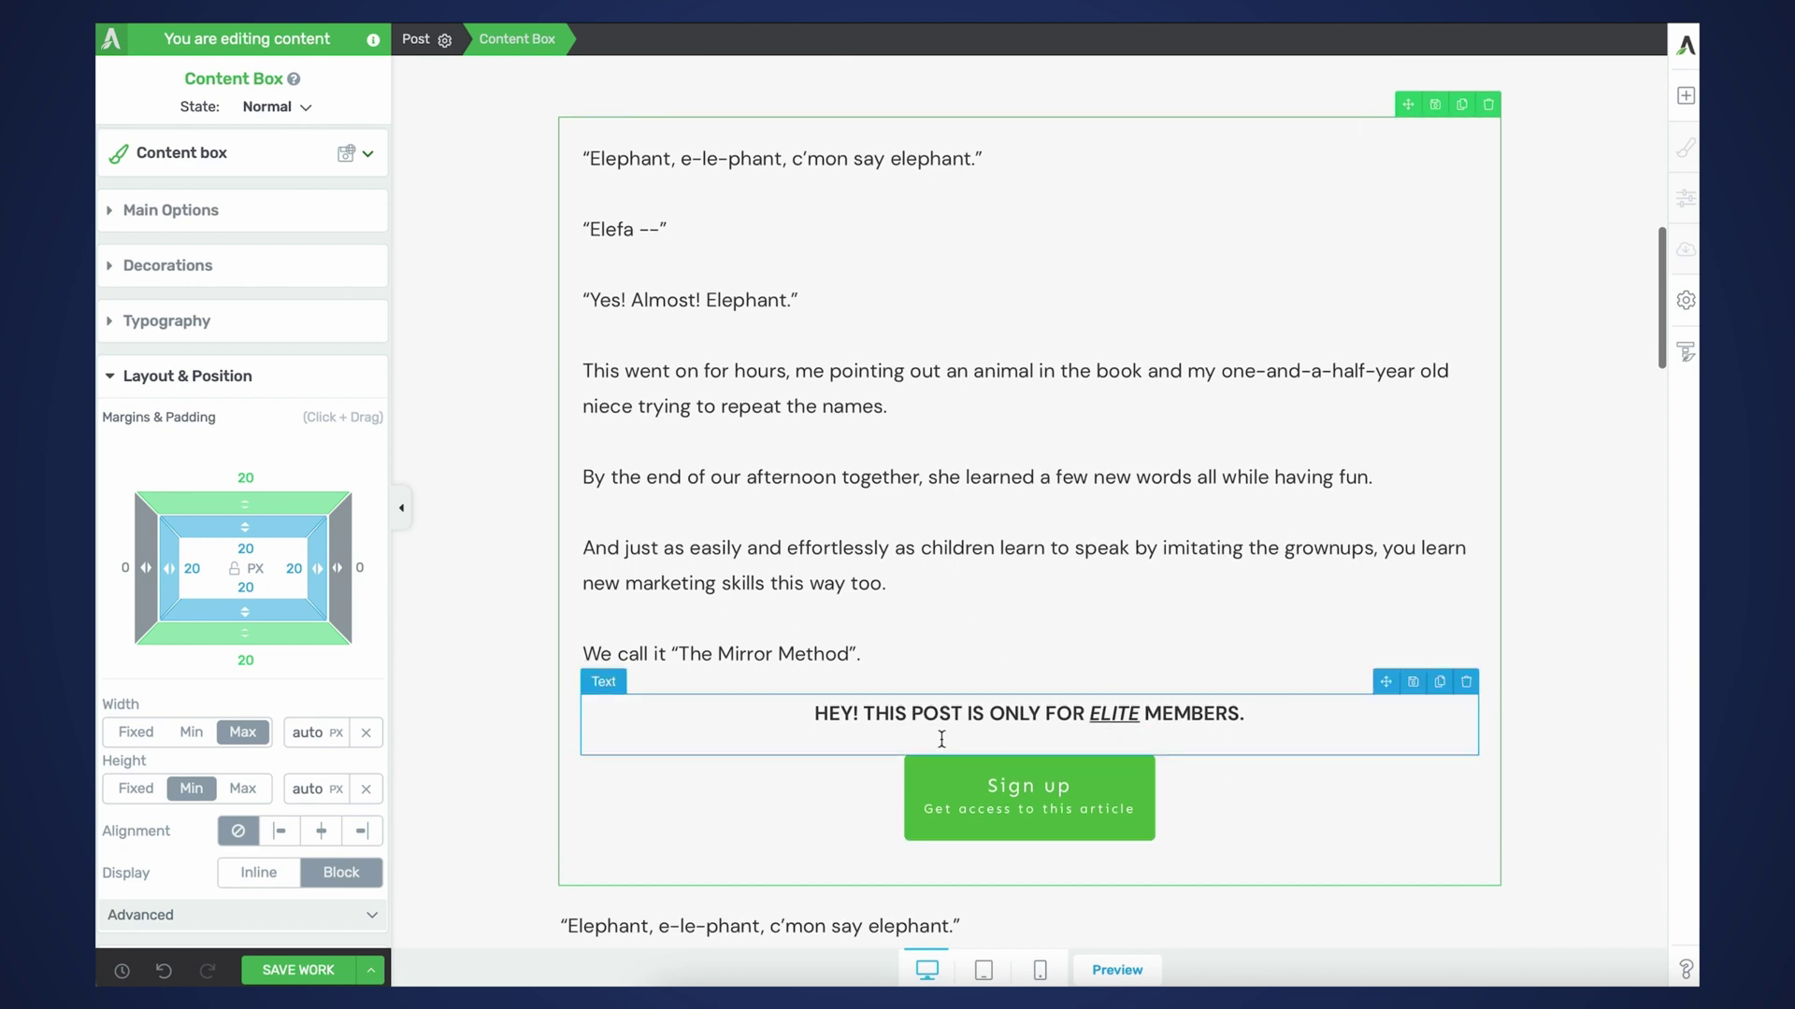
scroll(1246, 657, "down", 3)
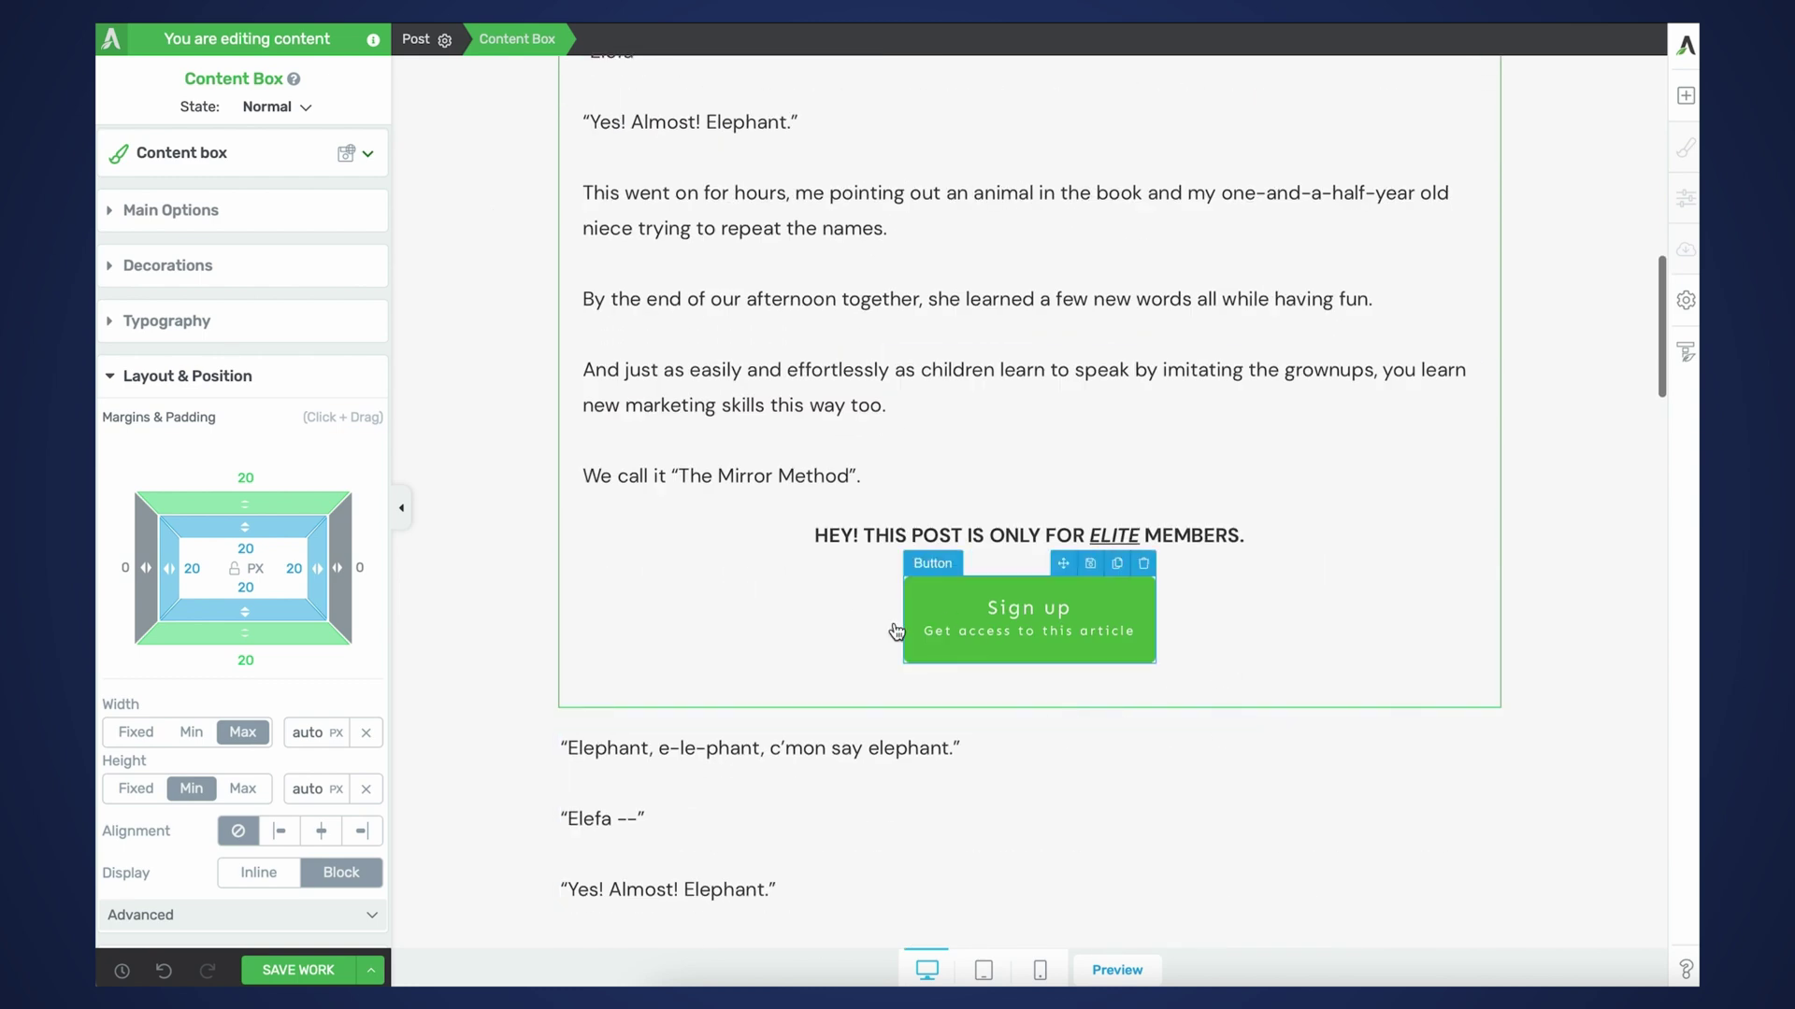
scroll(914, 561, "up", 1)
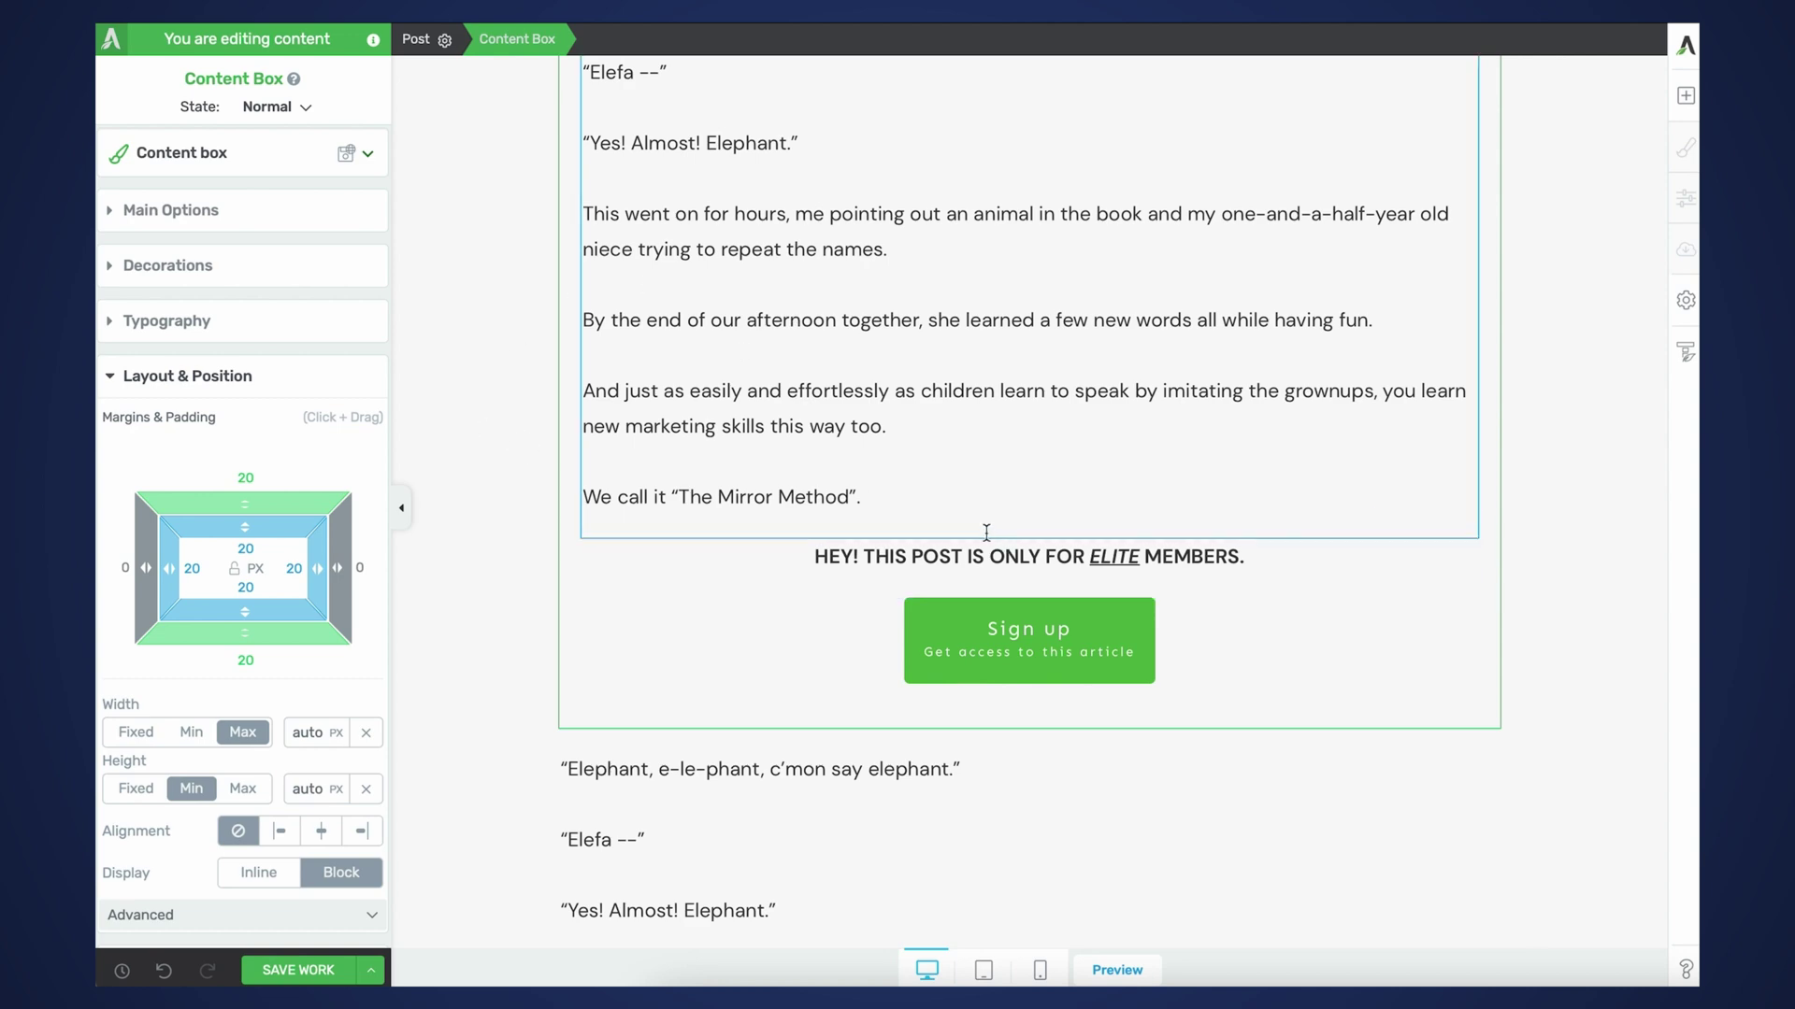
scroll(1310, 560, "up", 3)
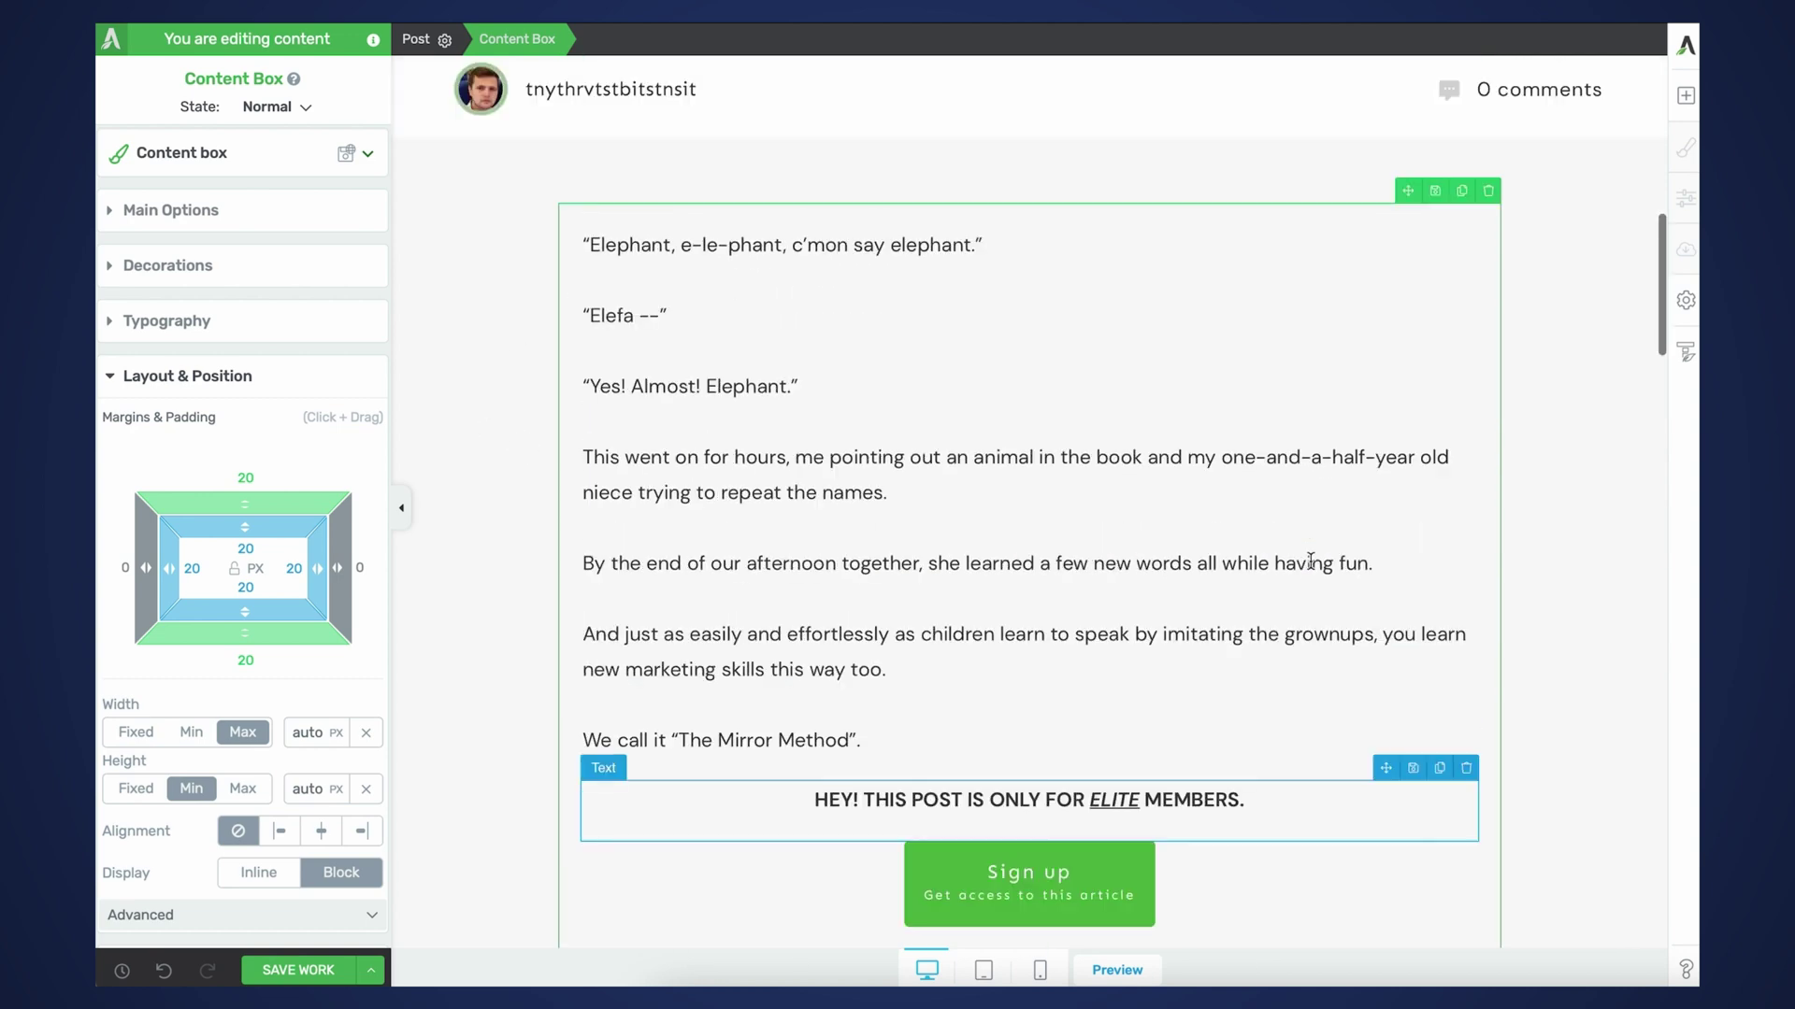
left_click(513, 464)
scroll(673, 785, "down", 1)
left_click(668, 796)
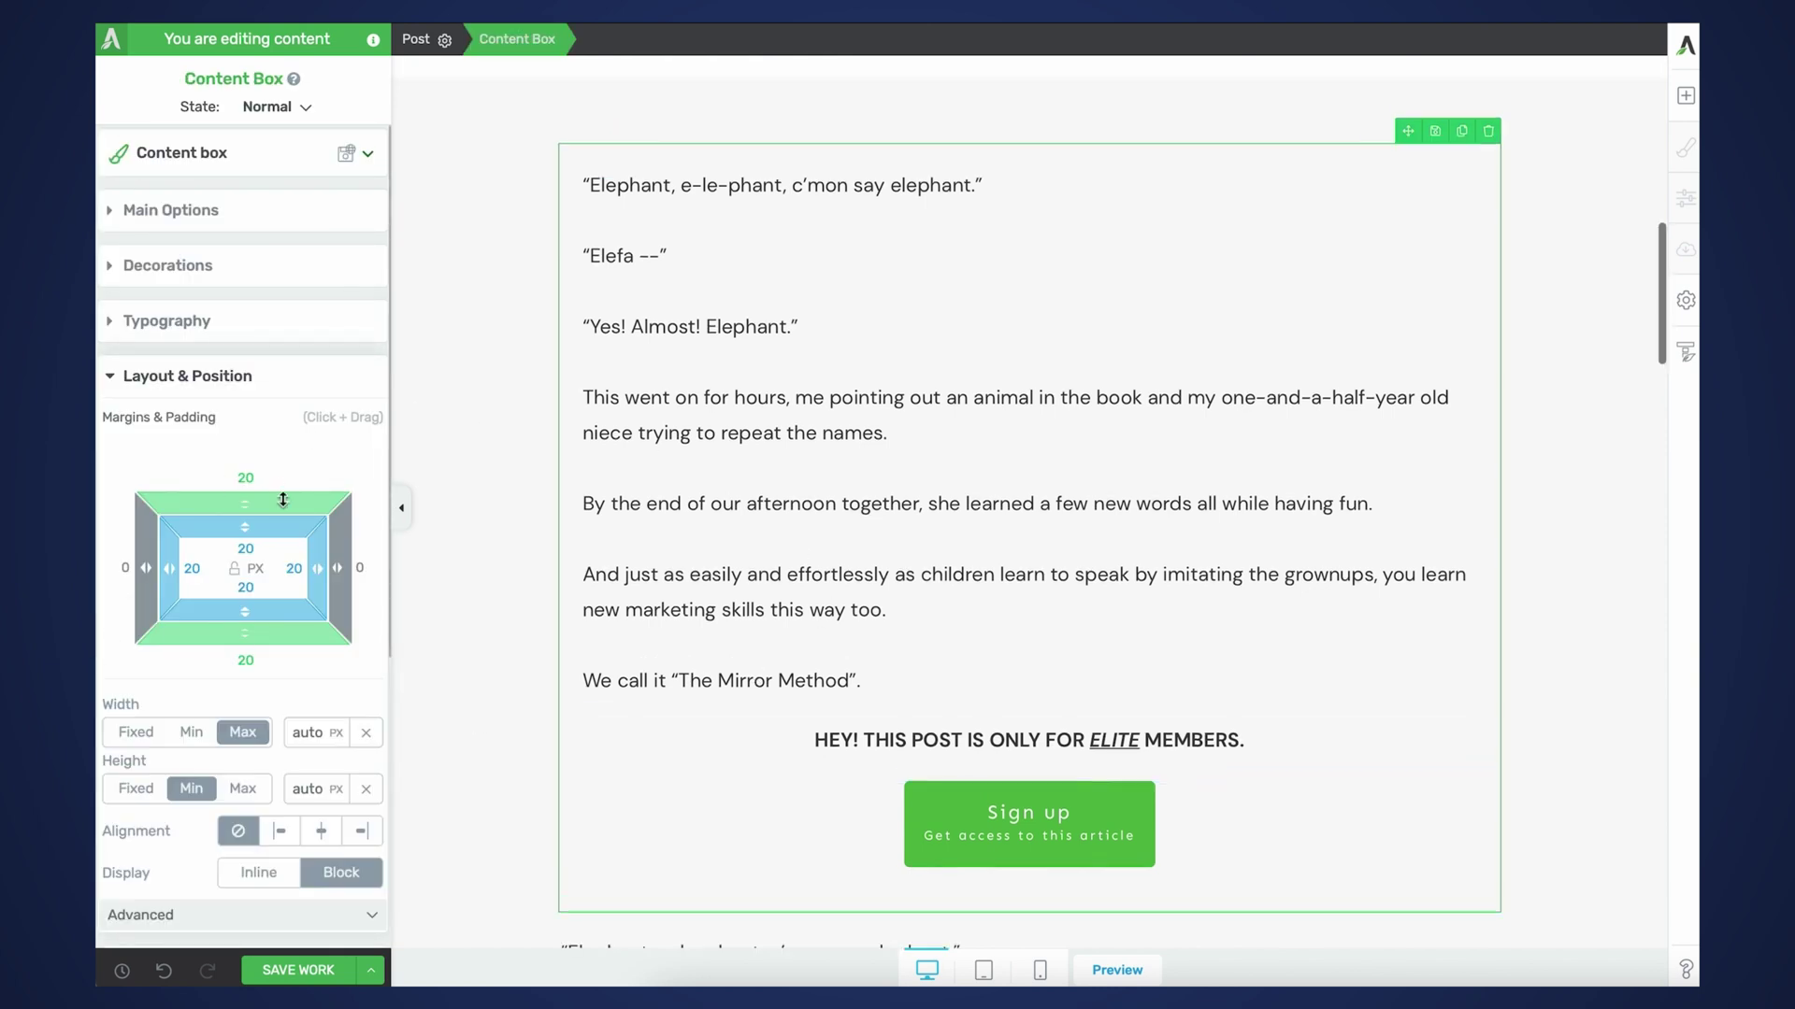
scroll(281, 439, "down", 3)
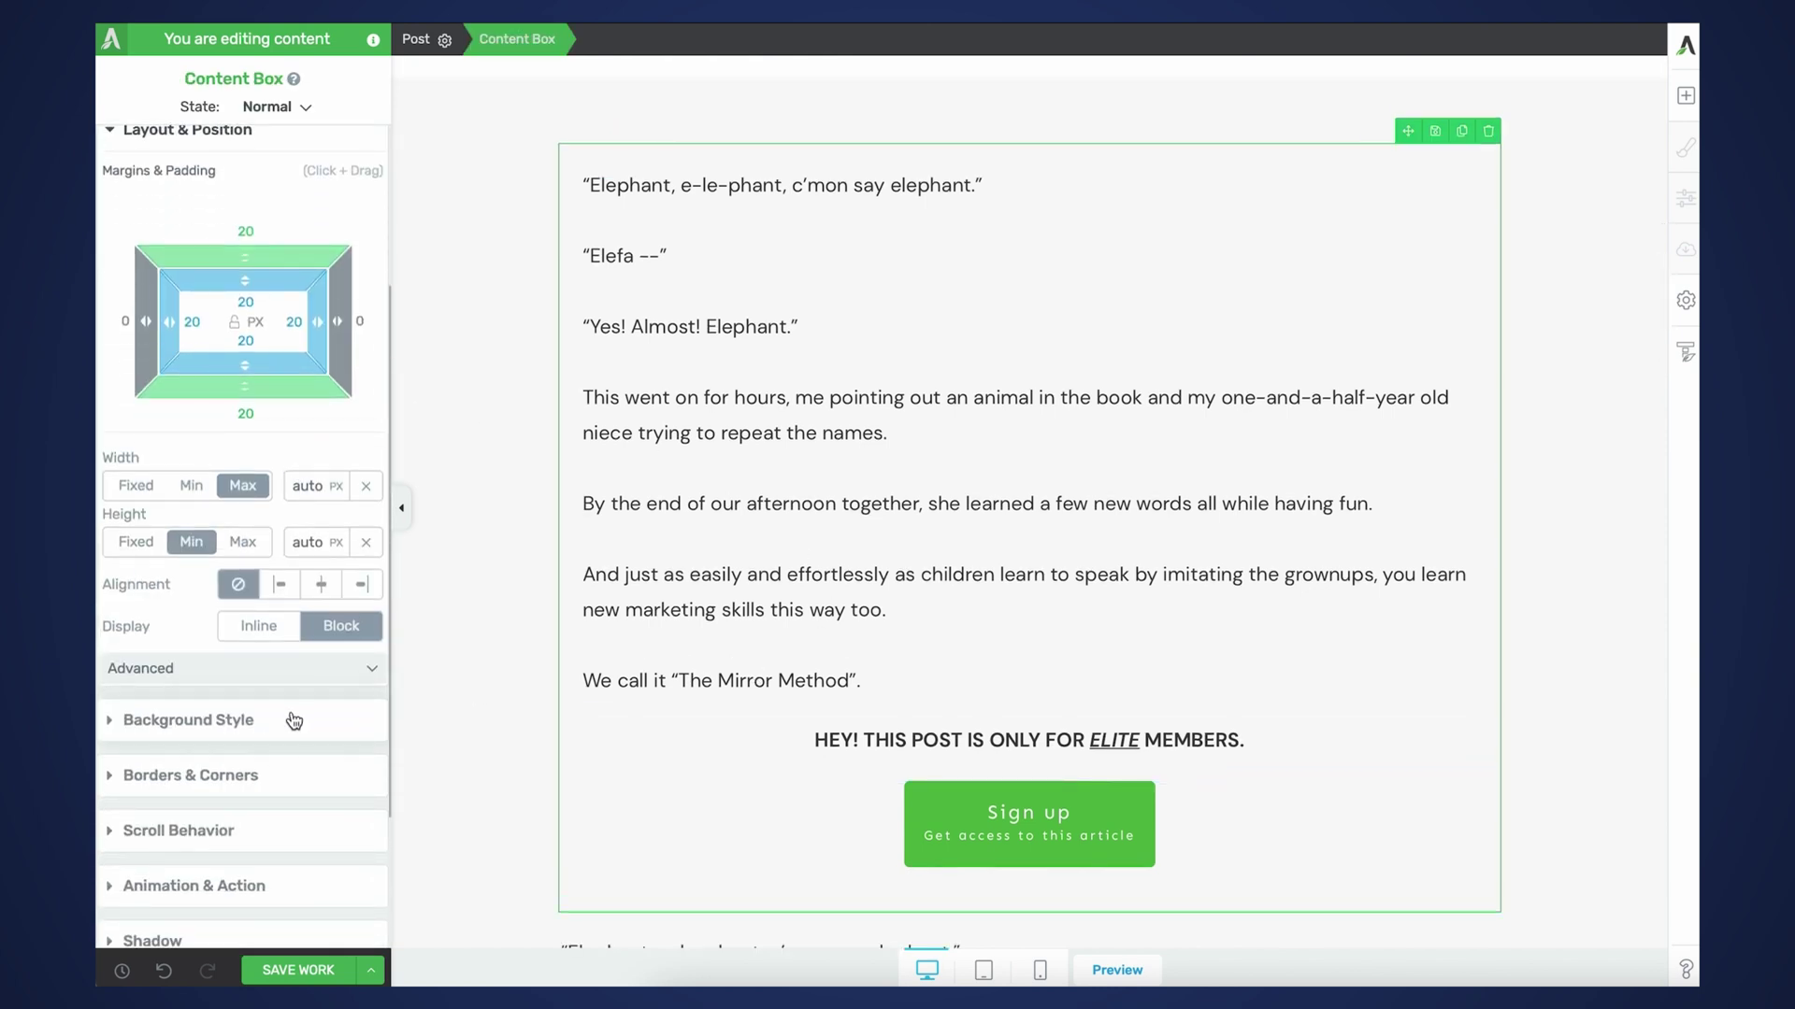
scroll(295, 721, "down", 3)
- Add a new display to the content box, rename it 'Elite', and open its conditions
left_click(231, 883)
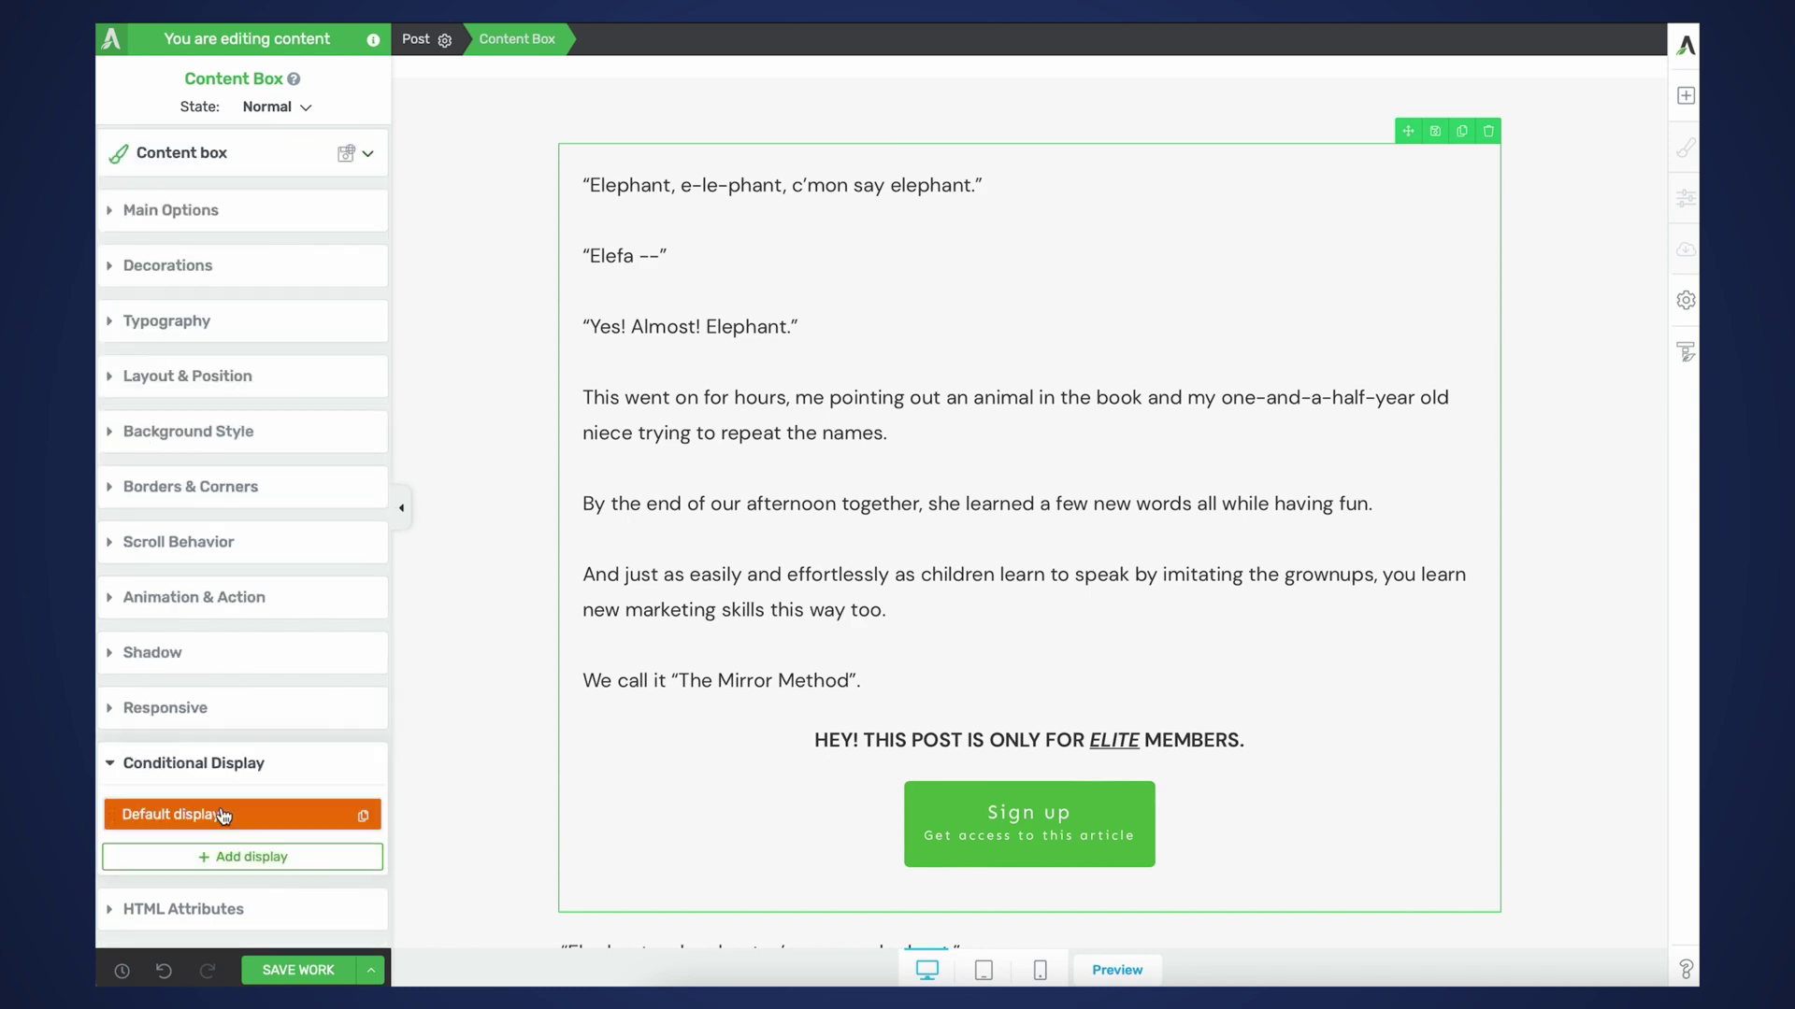
left_click(262, 867)
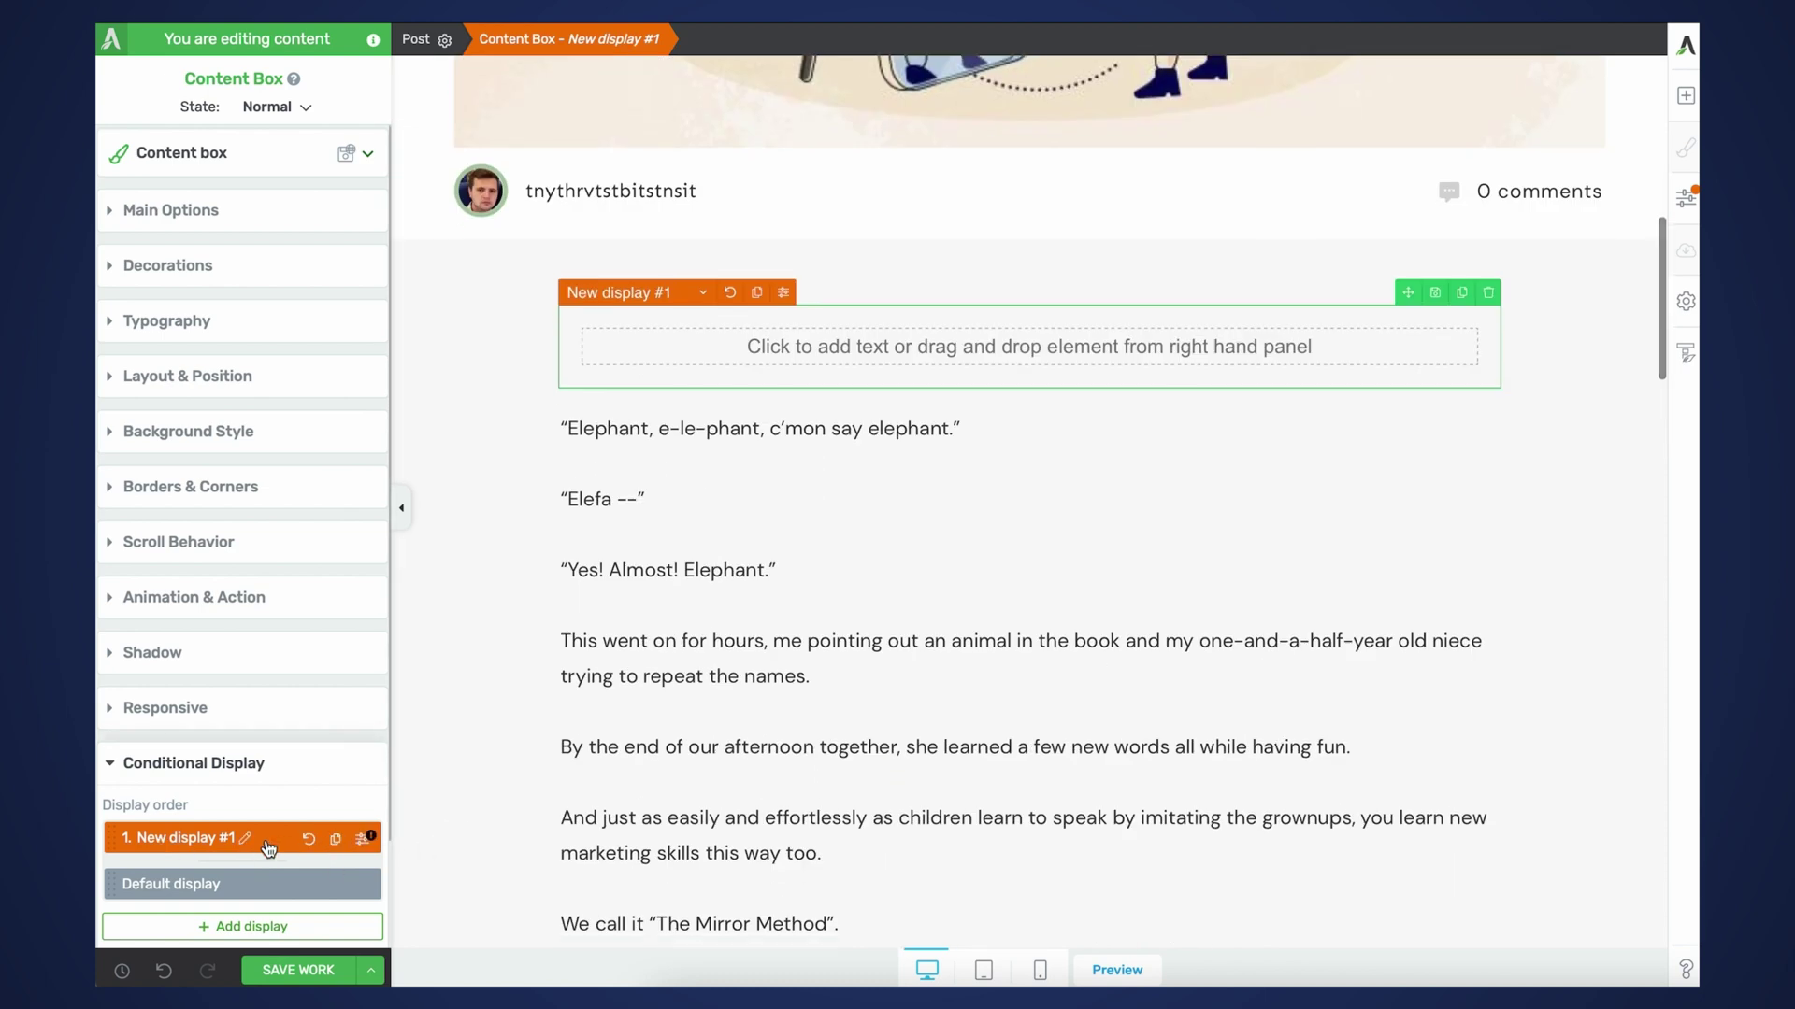
left_click(249, 841)
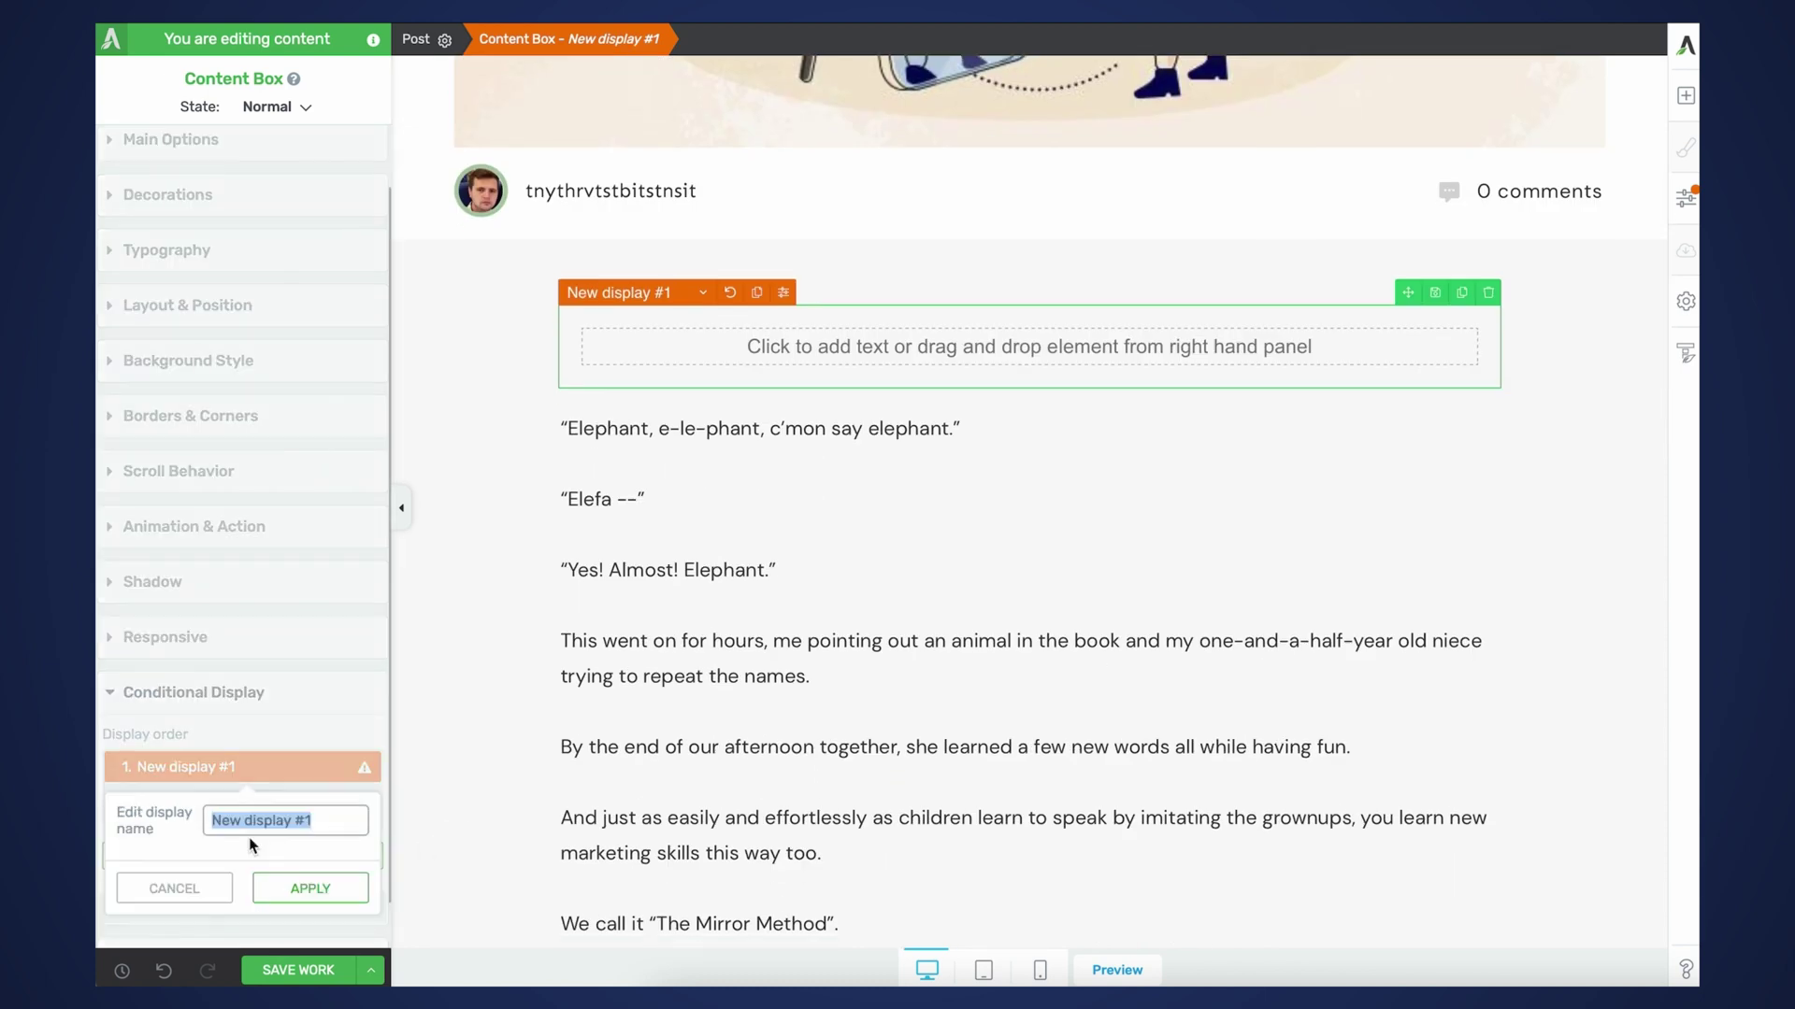
type("Elite")
left_click(311, 888)
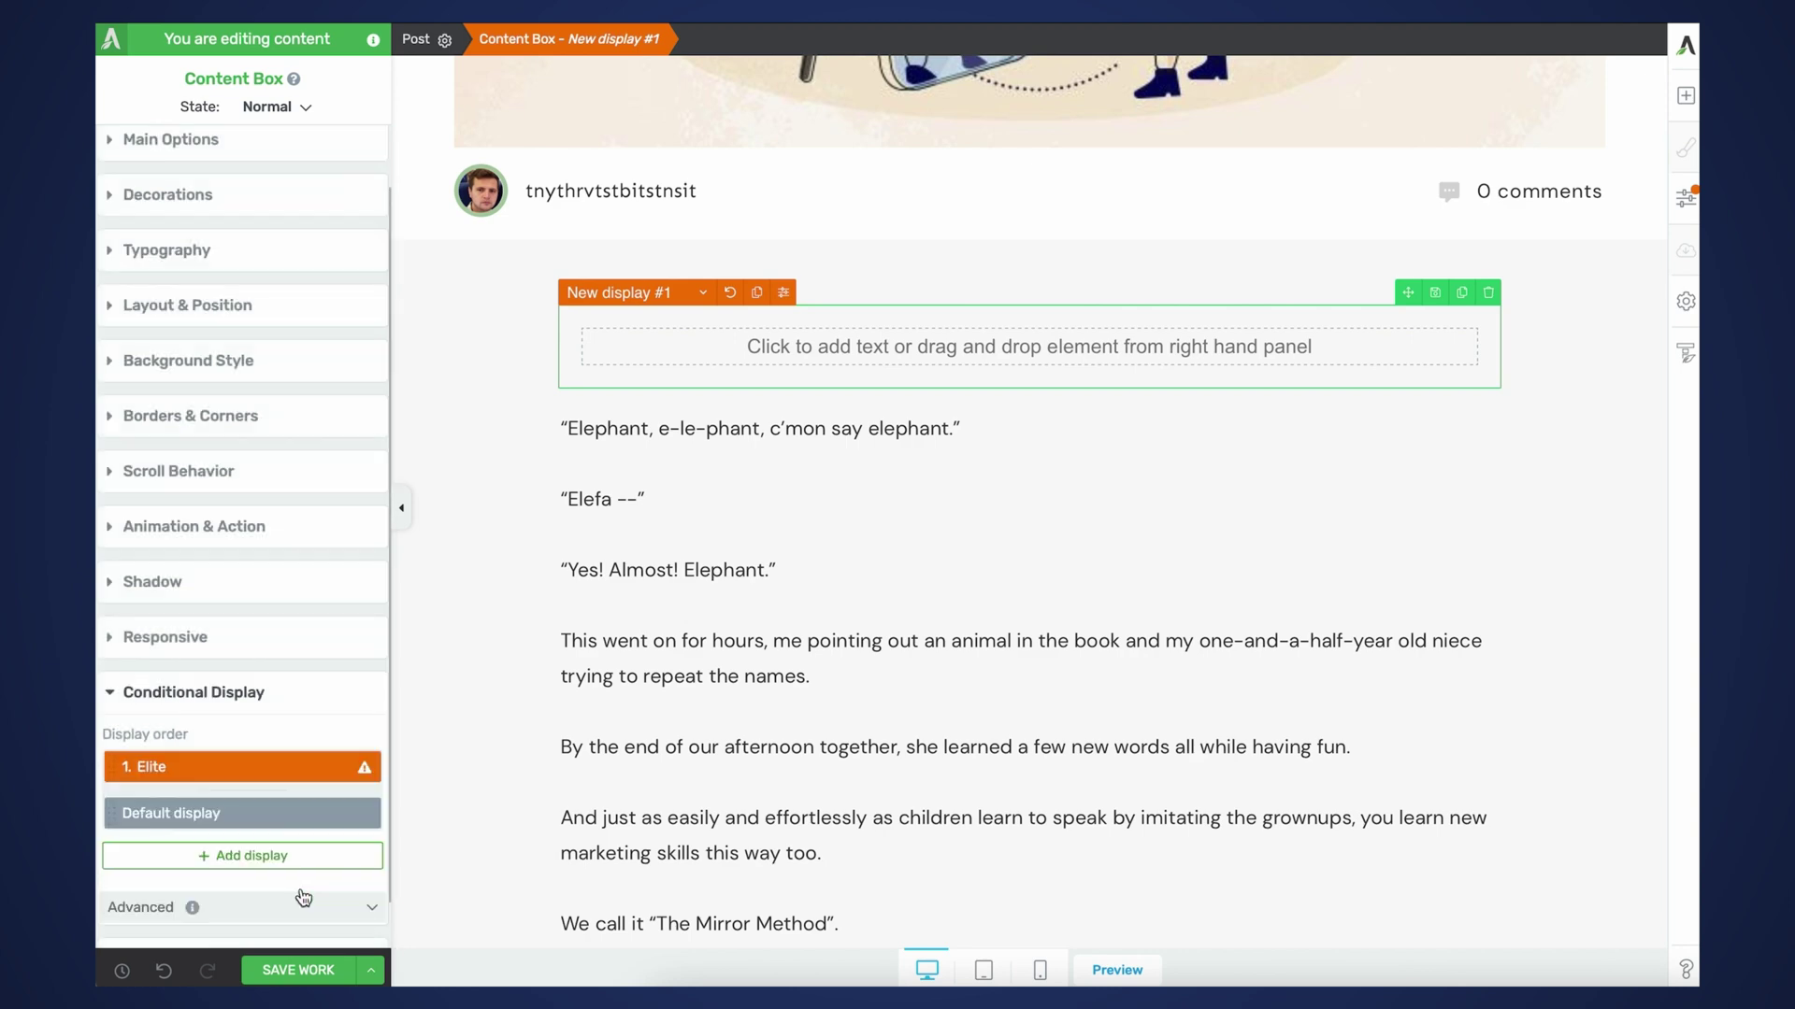
left_click(358, 772)
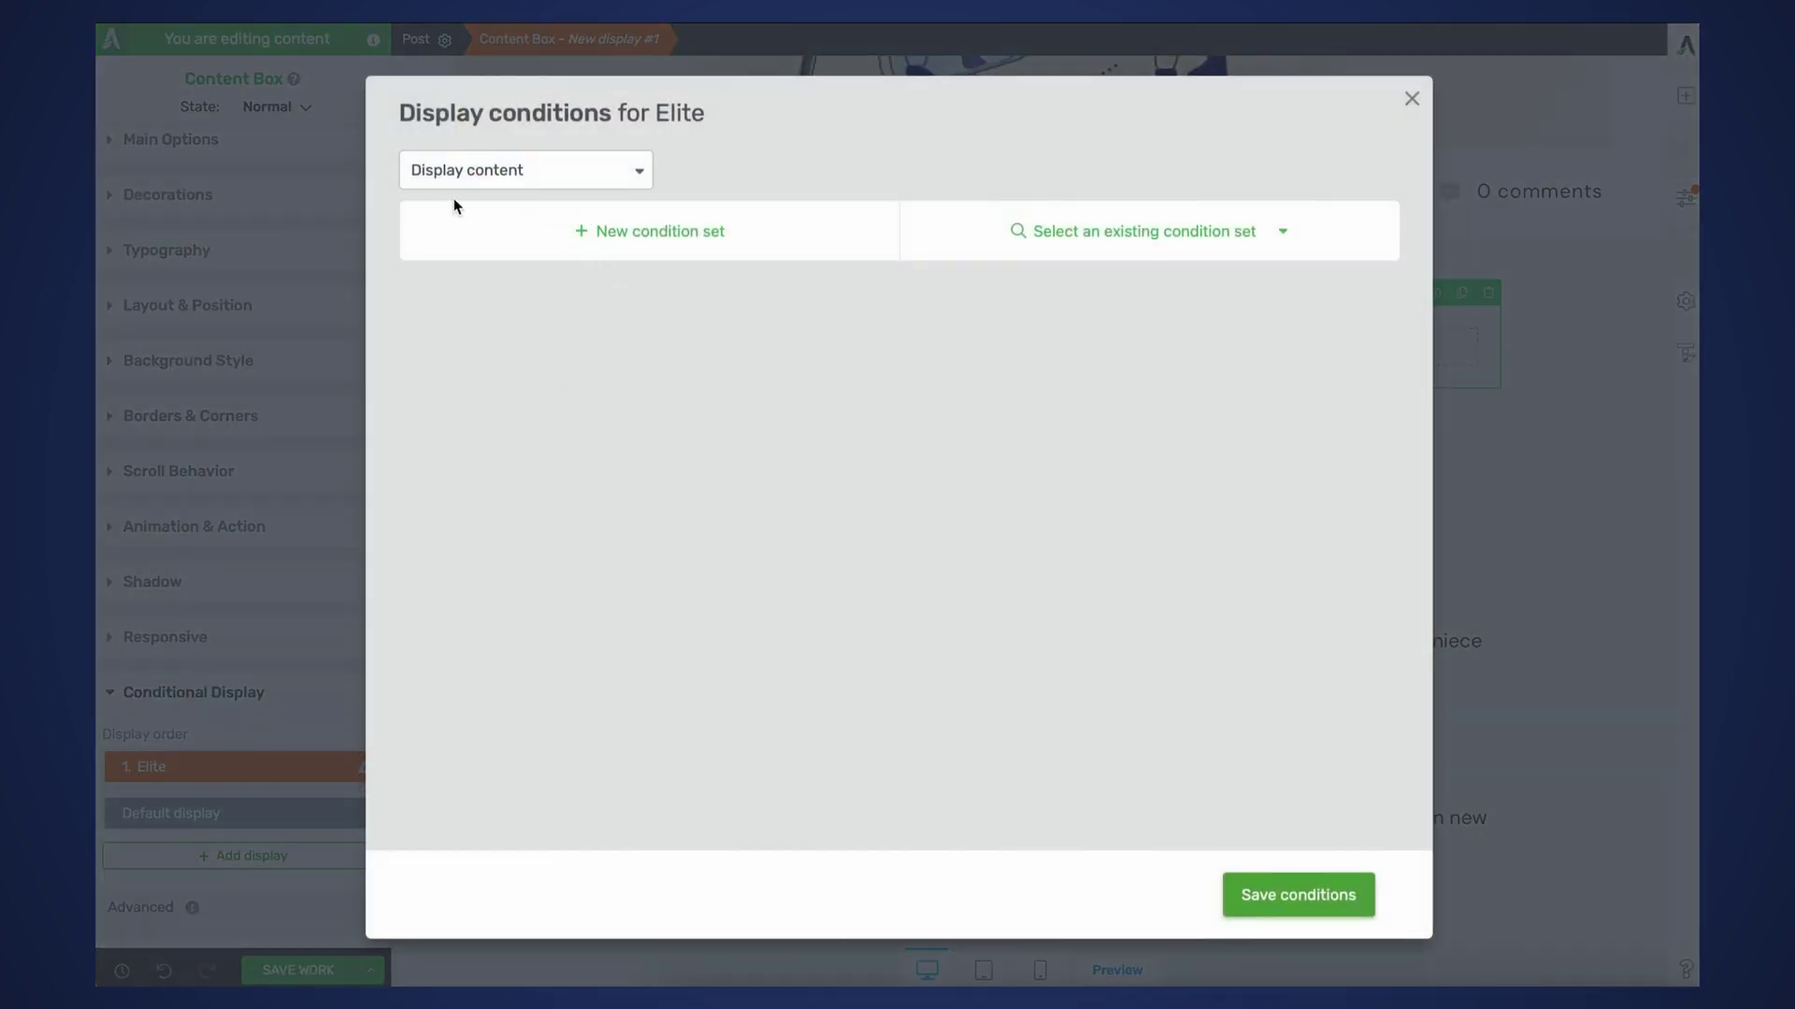
- Create and save a 'User is a member of Elite' condition set for the Elite display
left_click(608, 229)
left_click(552, 276)
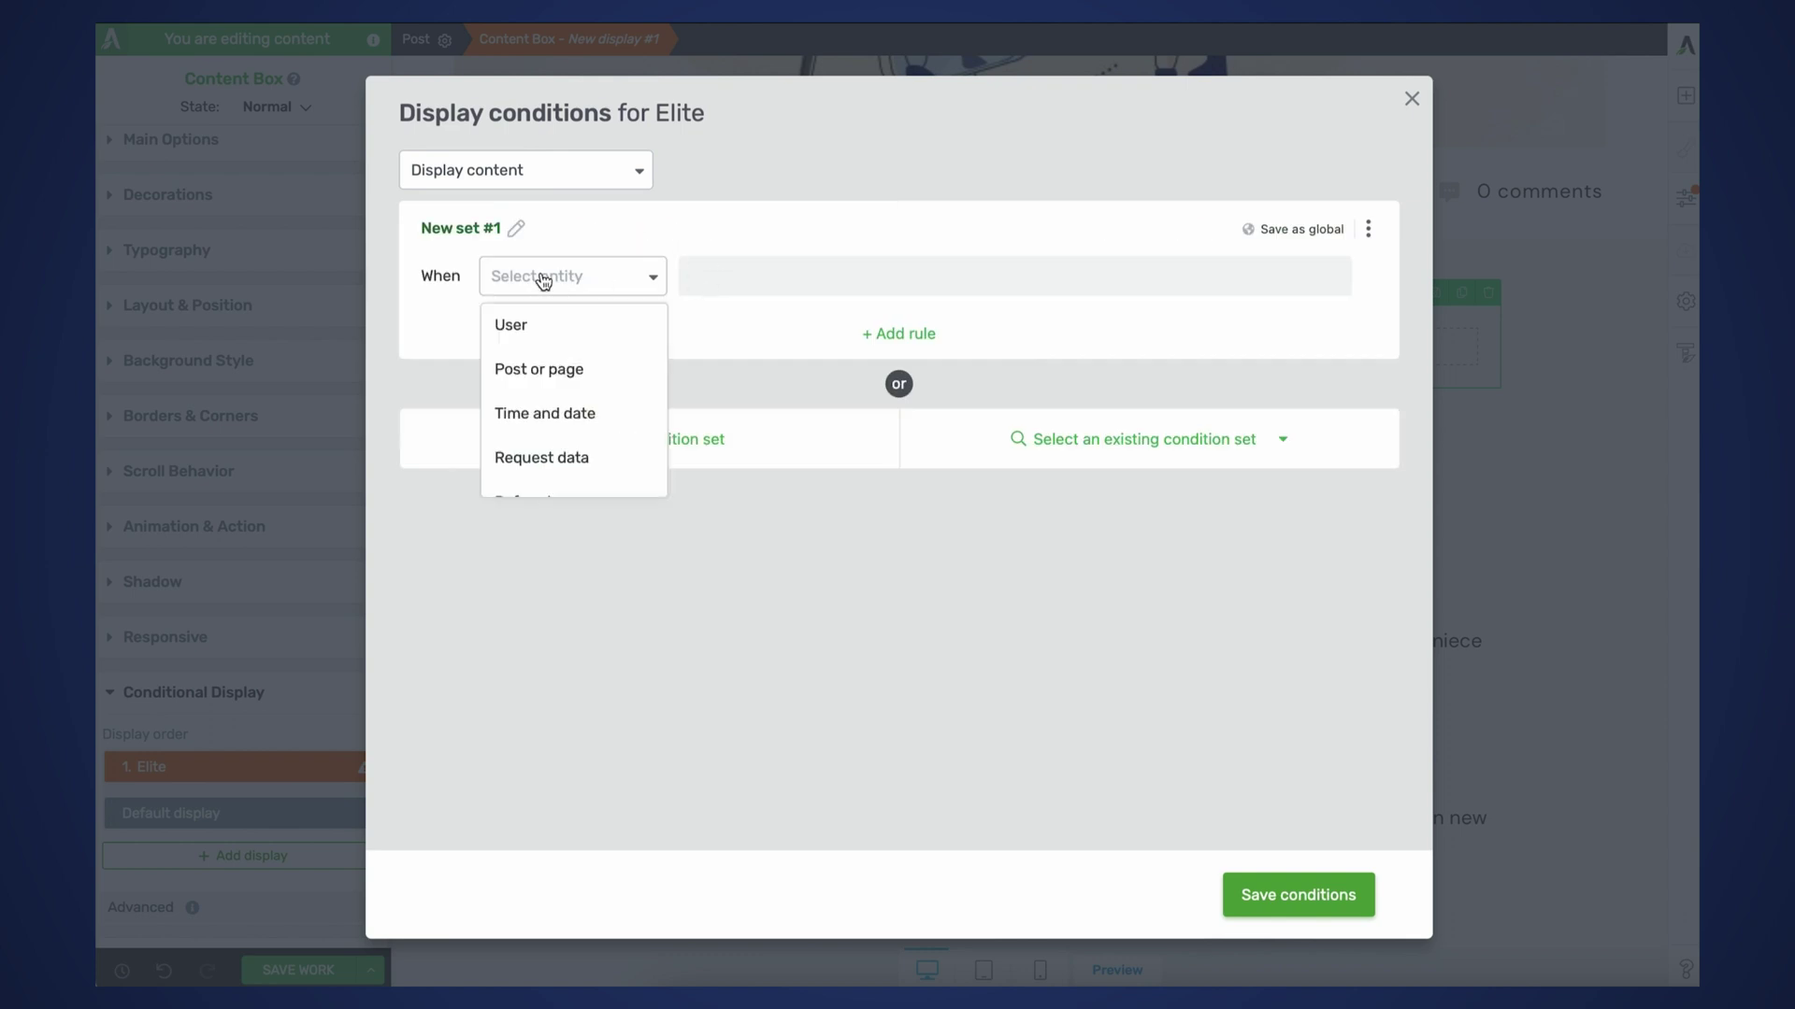
left_click(566, 331)
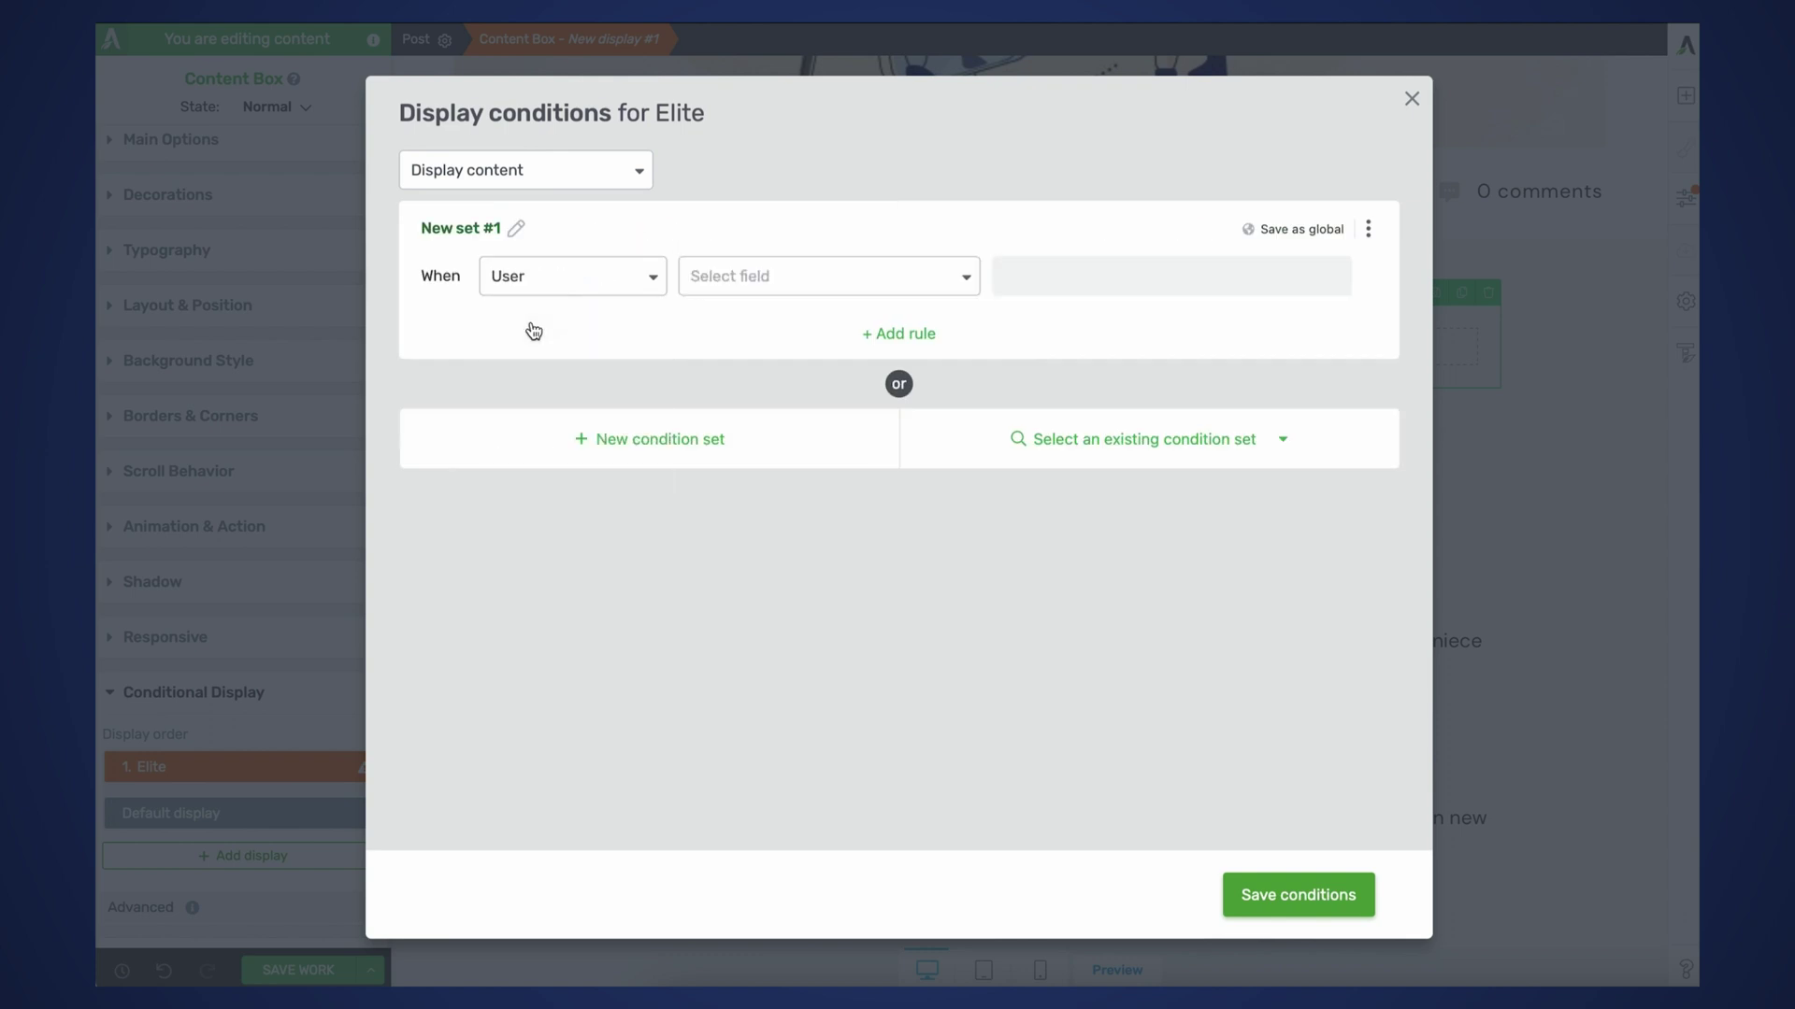
left_click(929, 280)
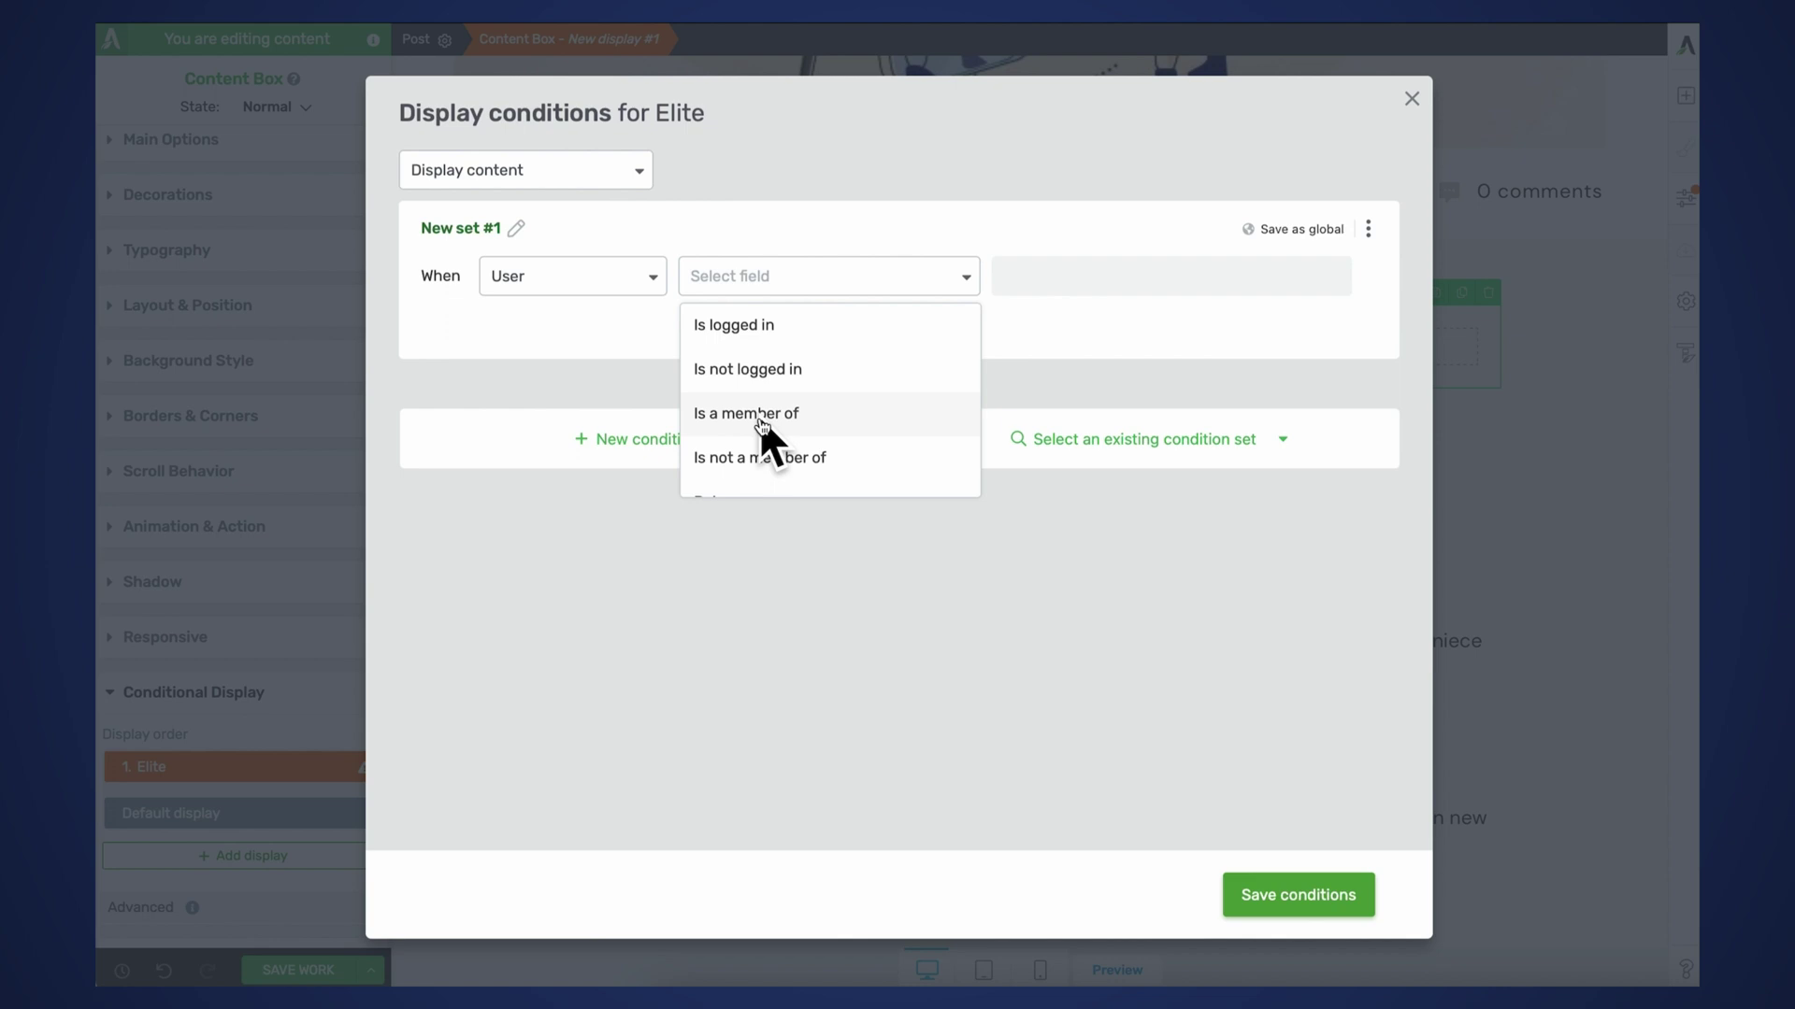
left_click(762, 422)
left_click(1126, 277)
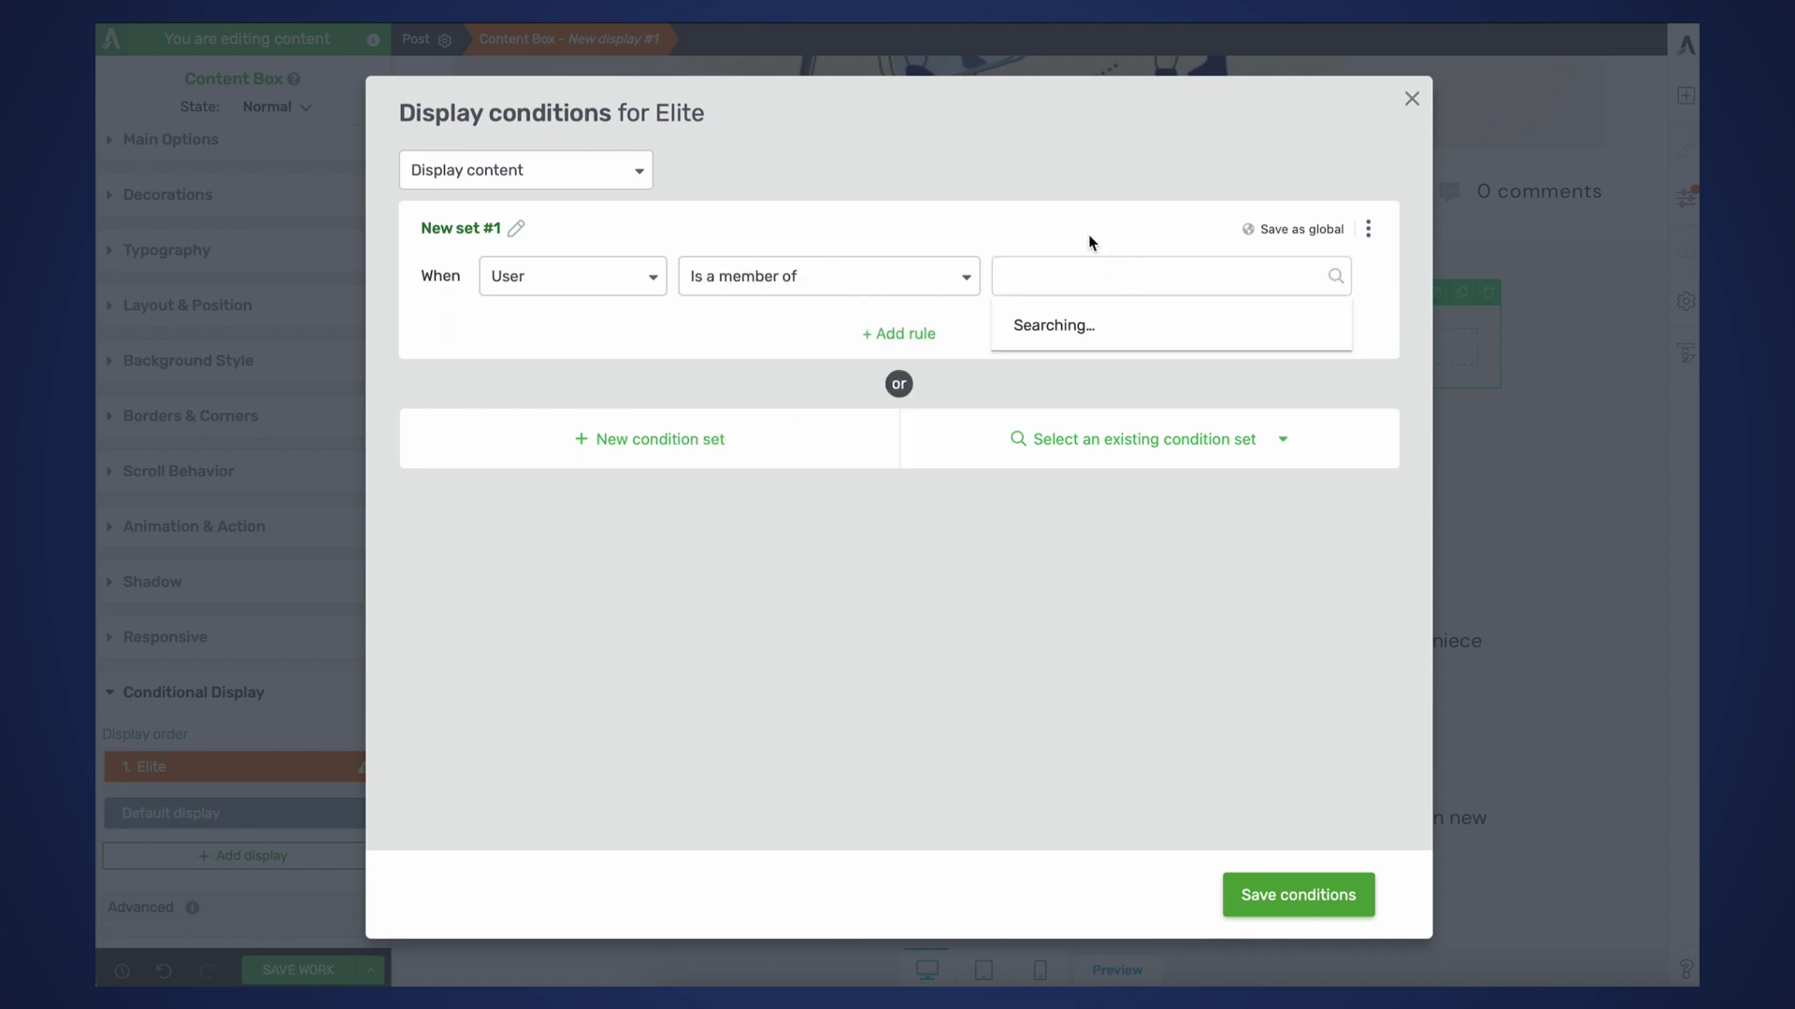
left_click(814, 285)
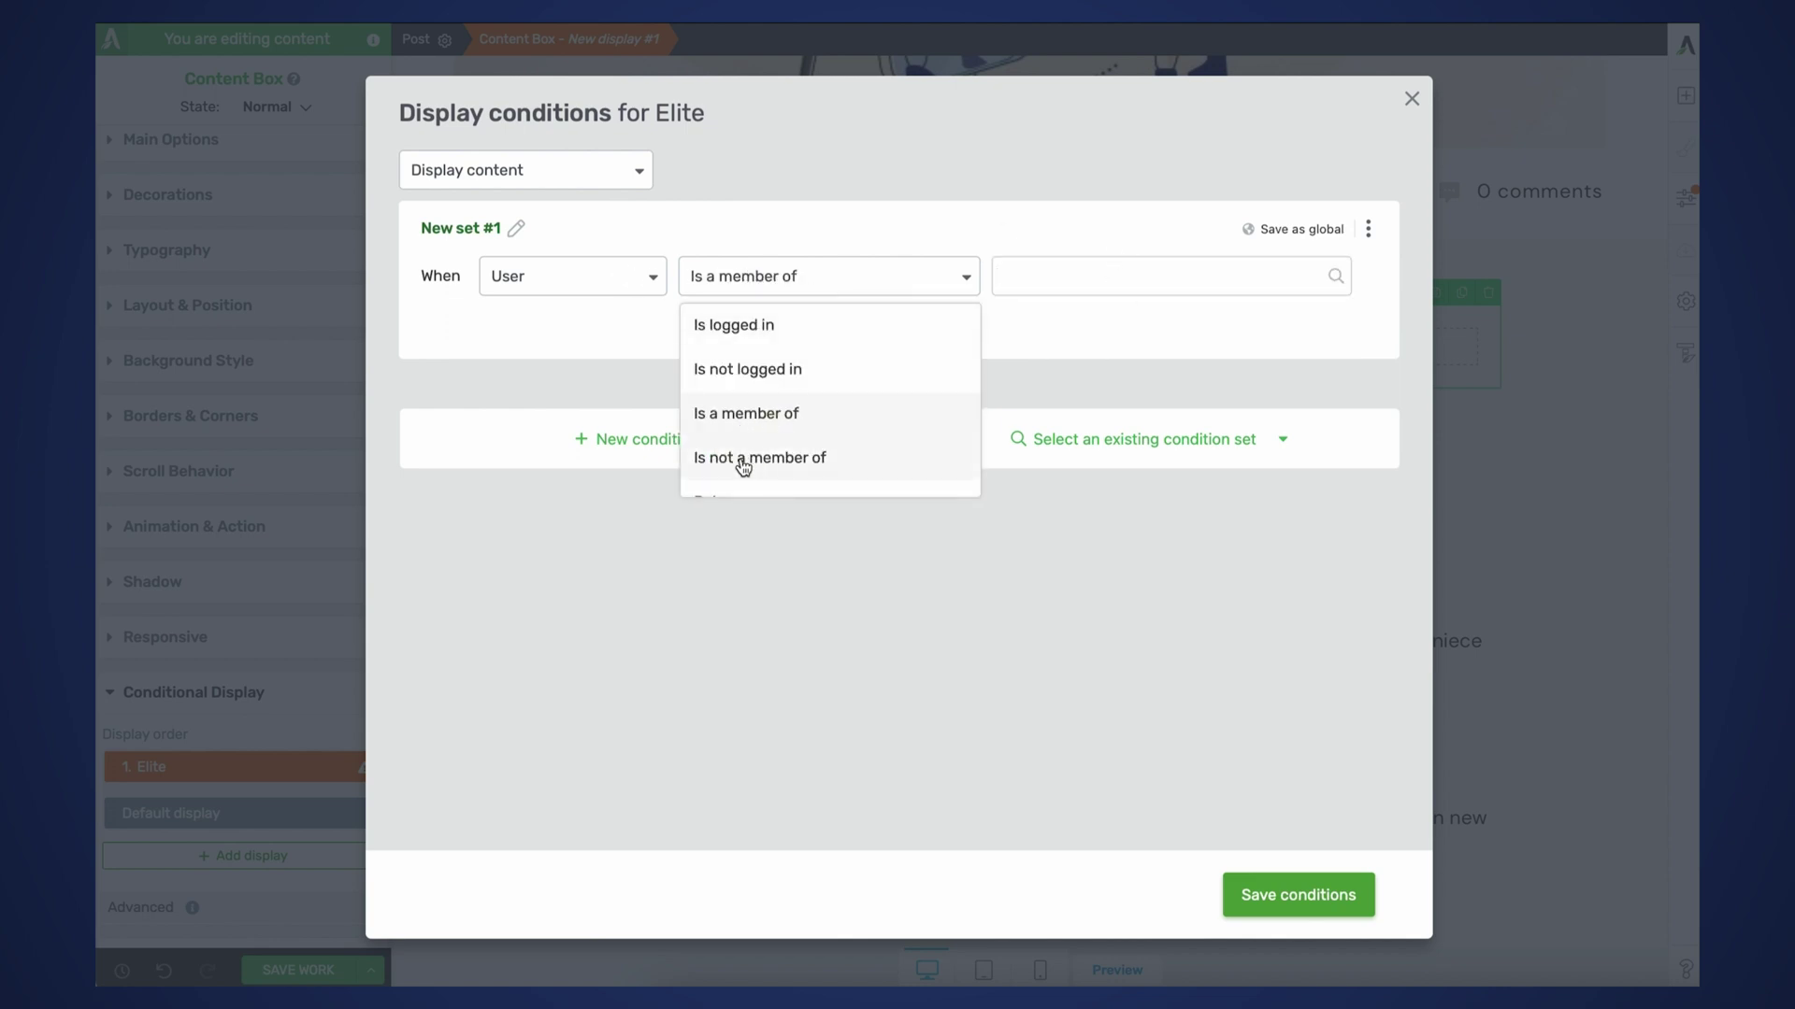
scroll(749, 472, "down", 1)
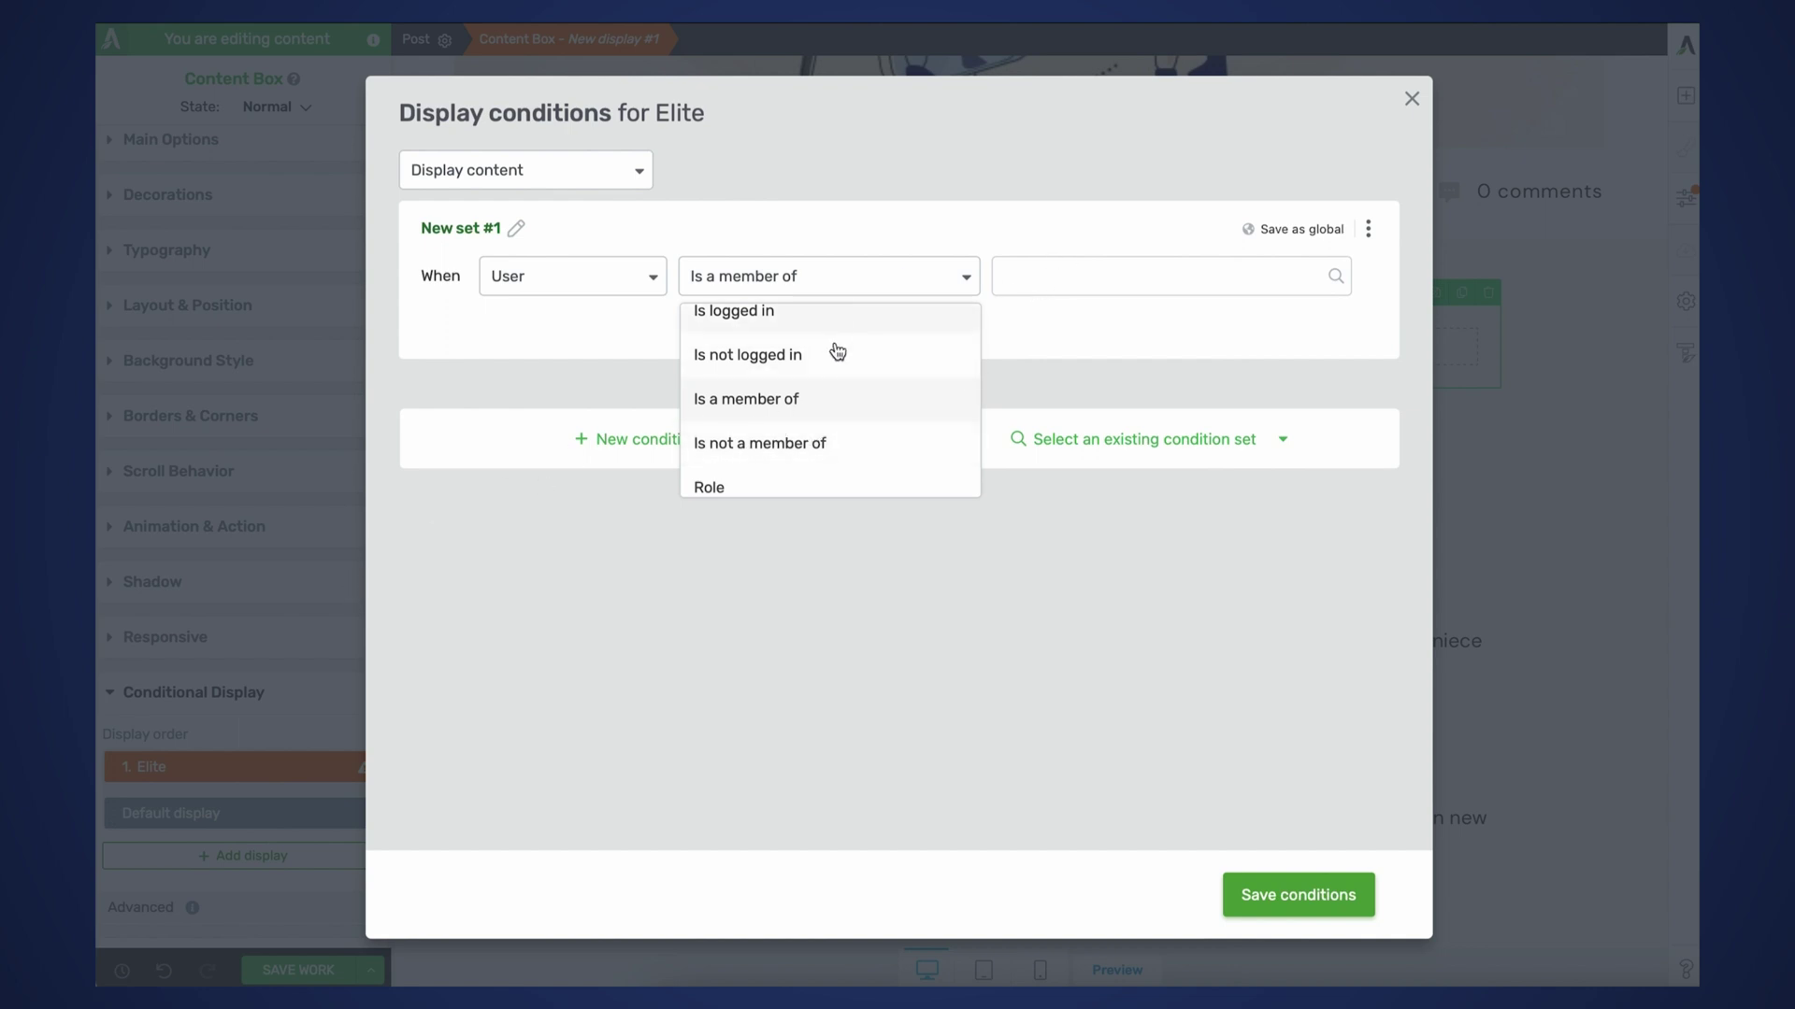
left_click(759, 415)
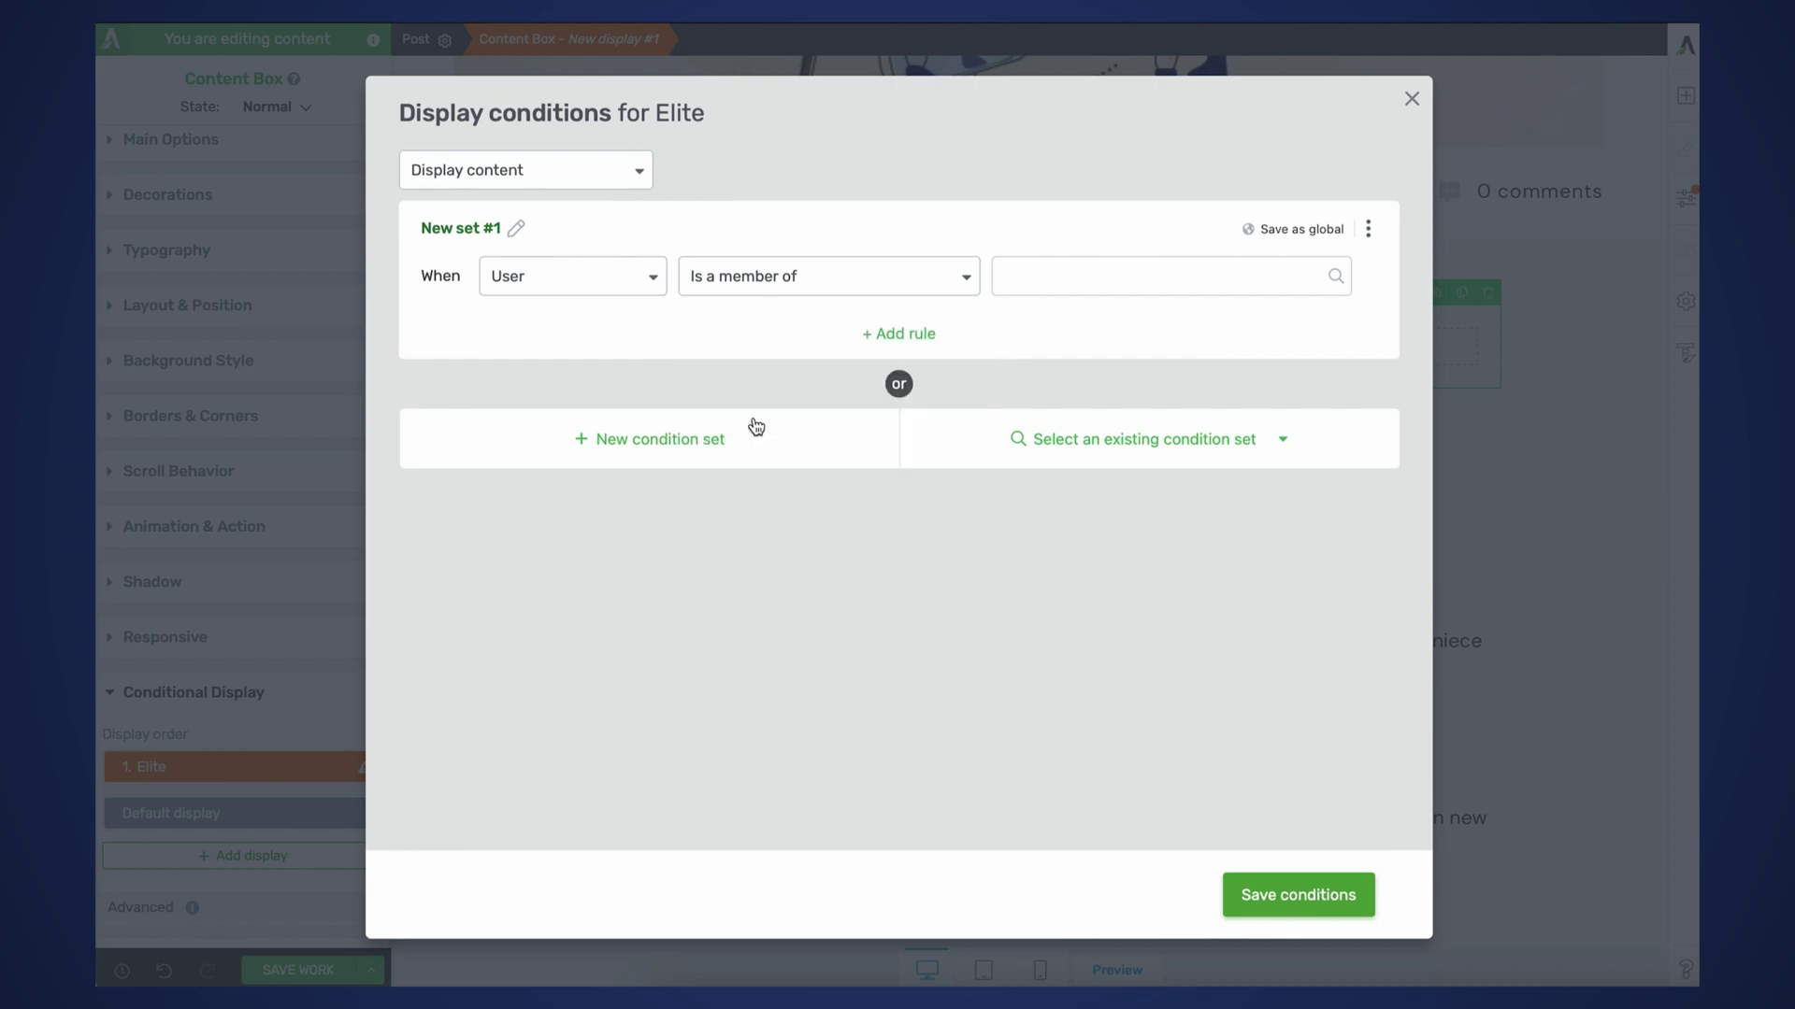
left_click(1114, 279)
left_click(1069, 465)
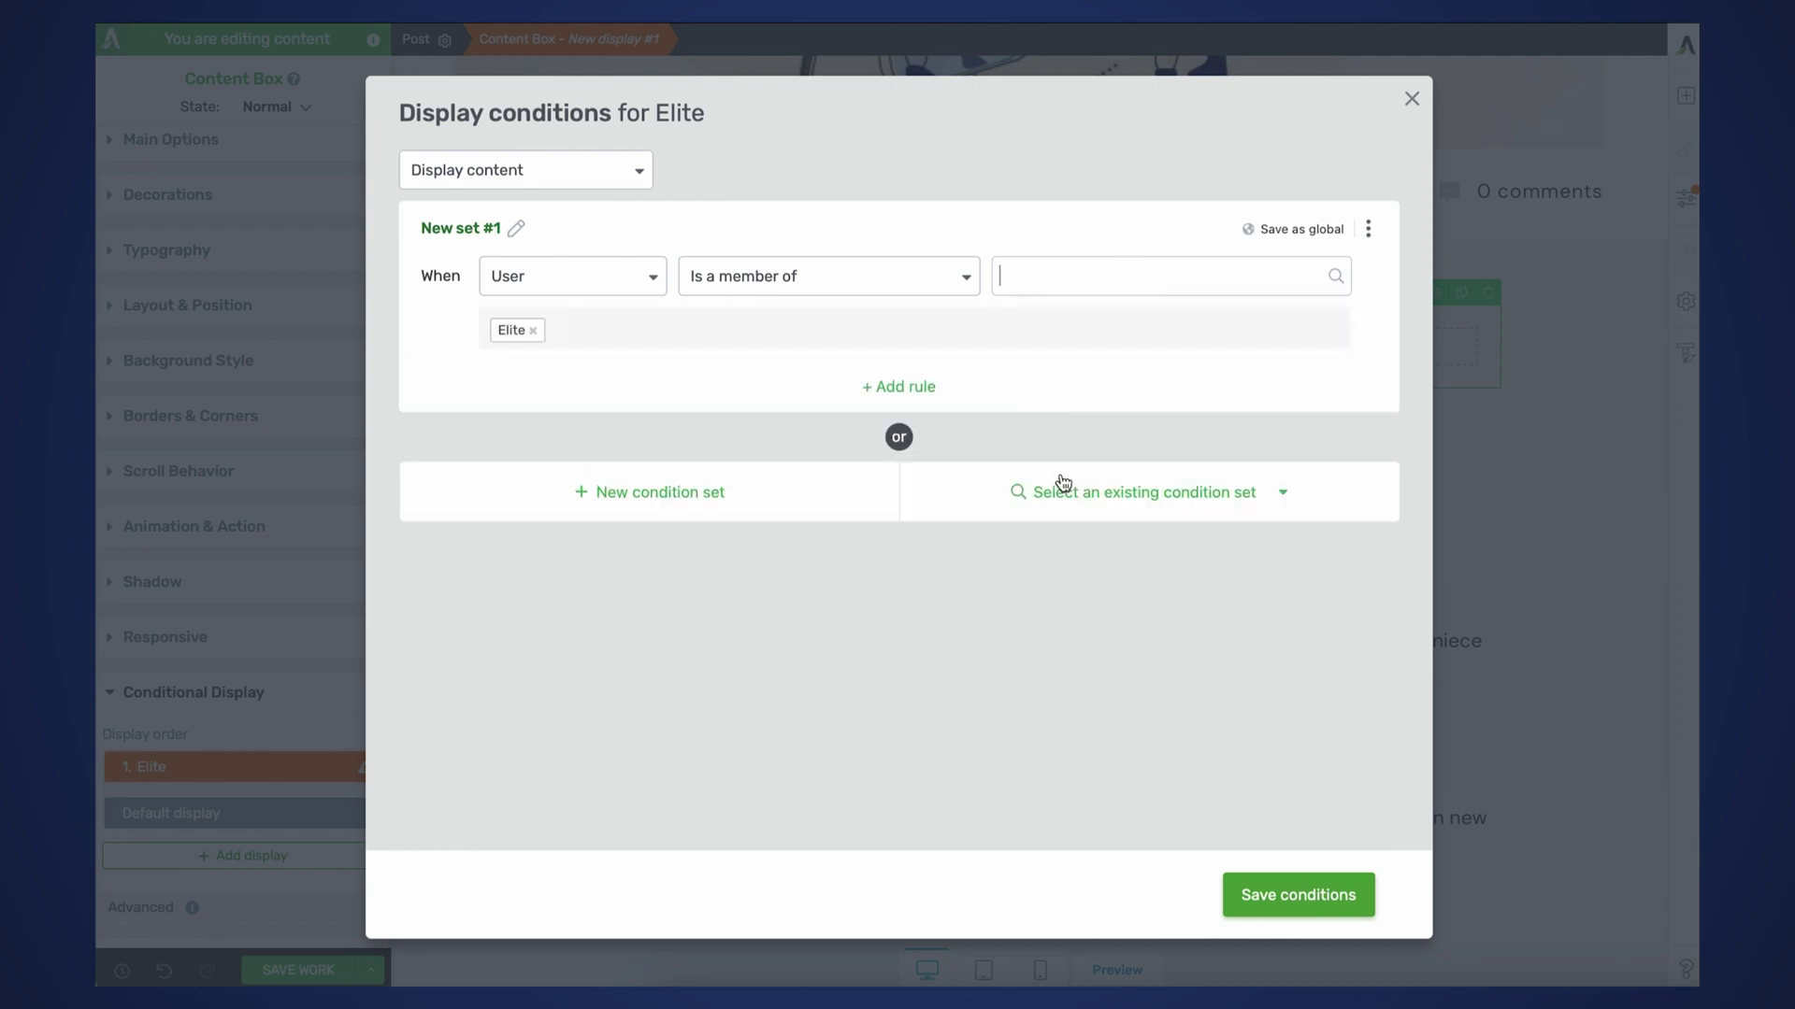
left_click(1325, 895)
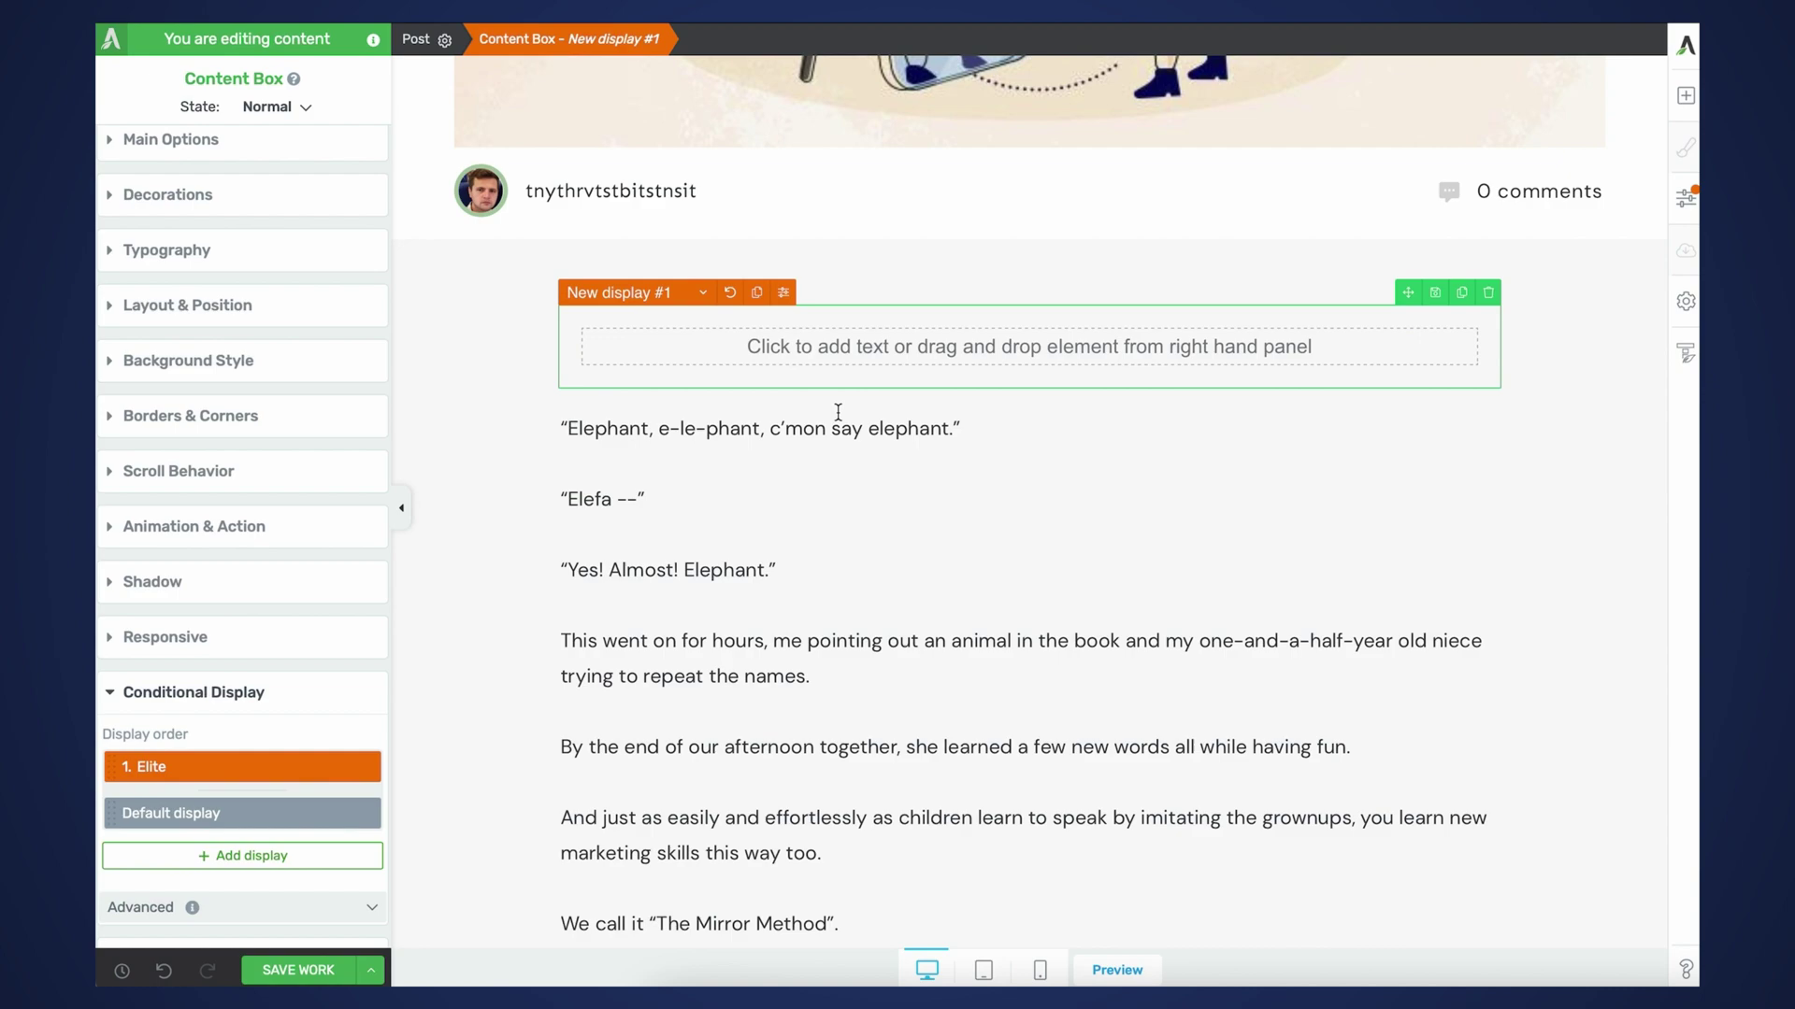
- Copy the full article text from lower in the post and paste it into the empty Elite display
scroll(838, 412, "down", 8)
left_click(1062, 670)
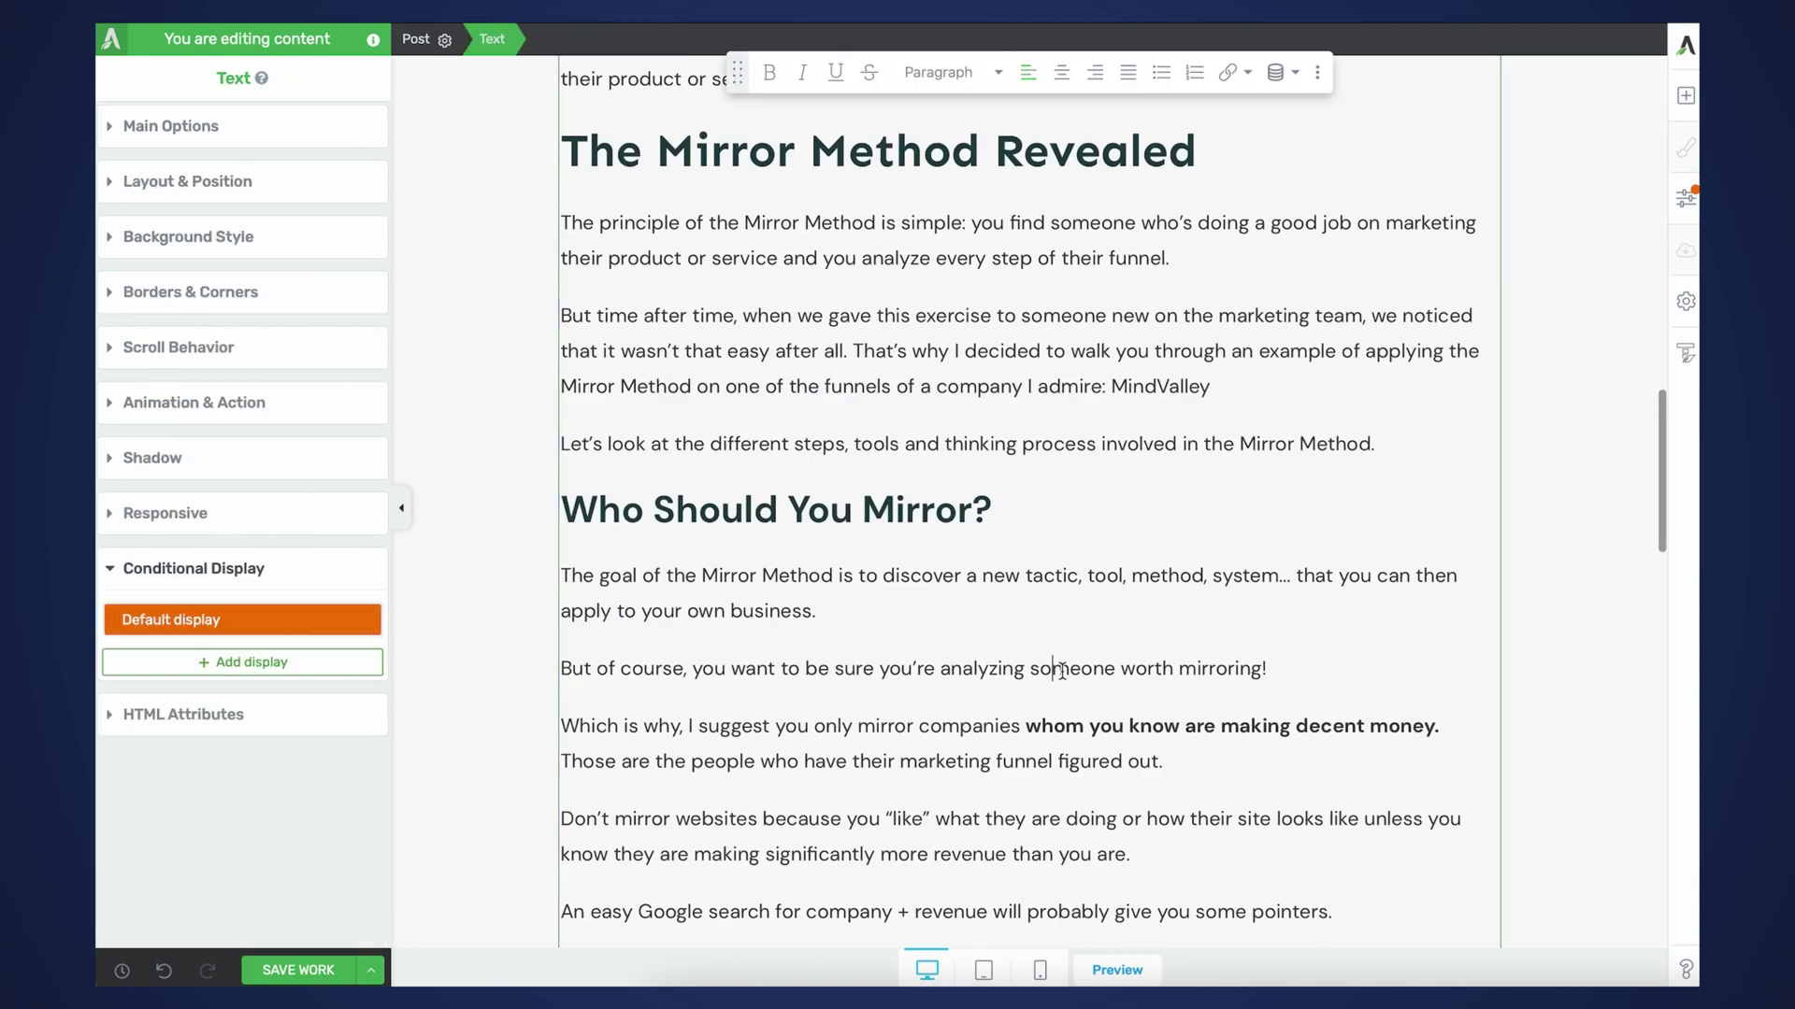
key("ctrl+a")
scroll(1062, 671, "up", 10)
key("ctrl+c")
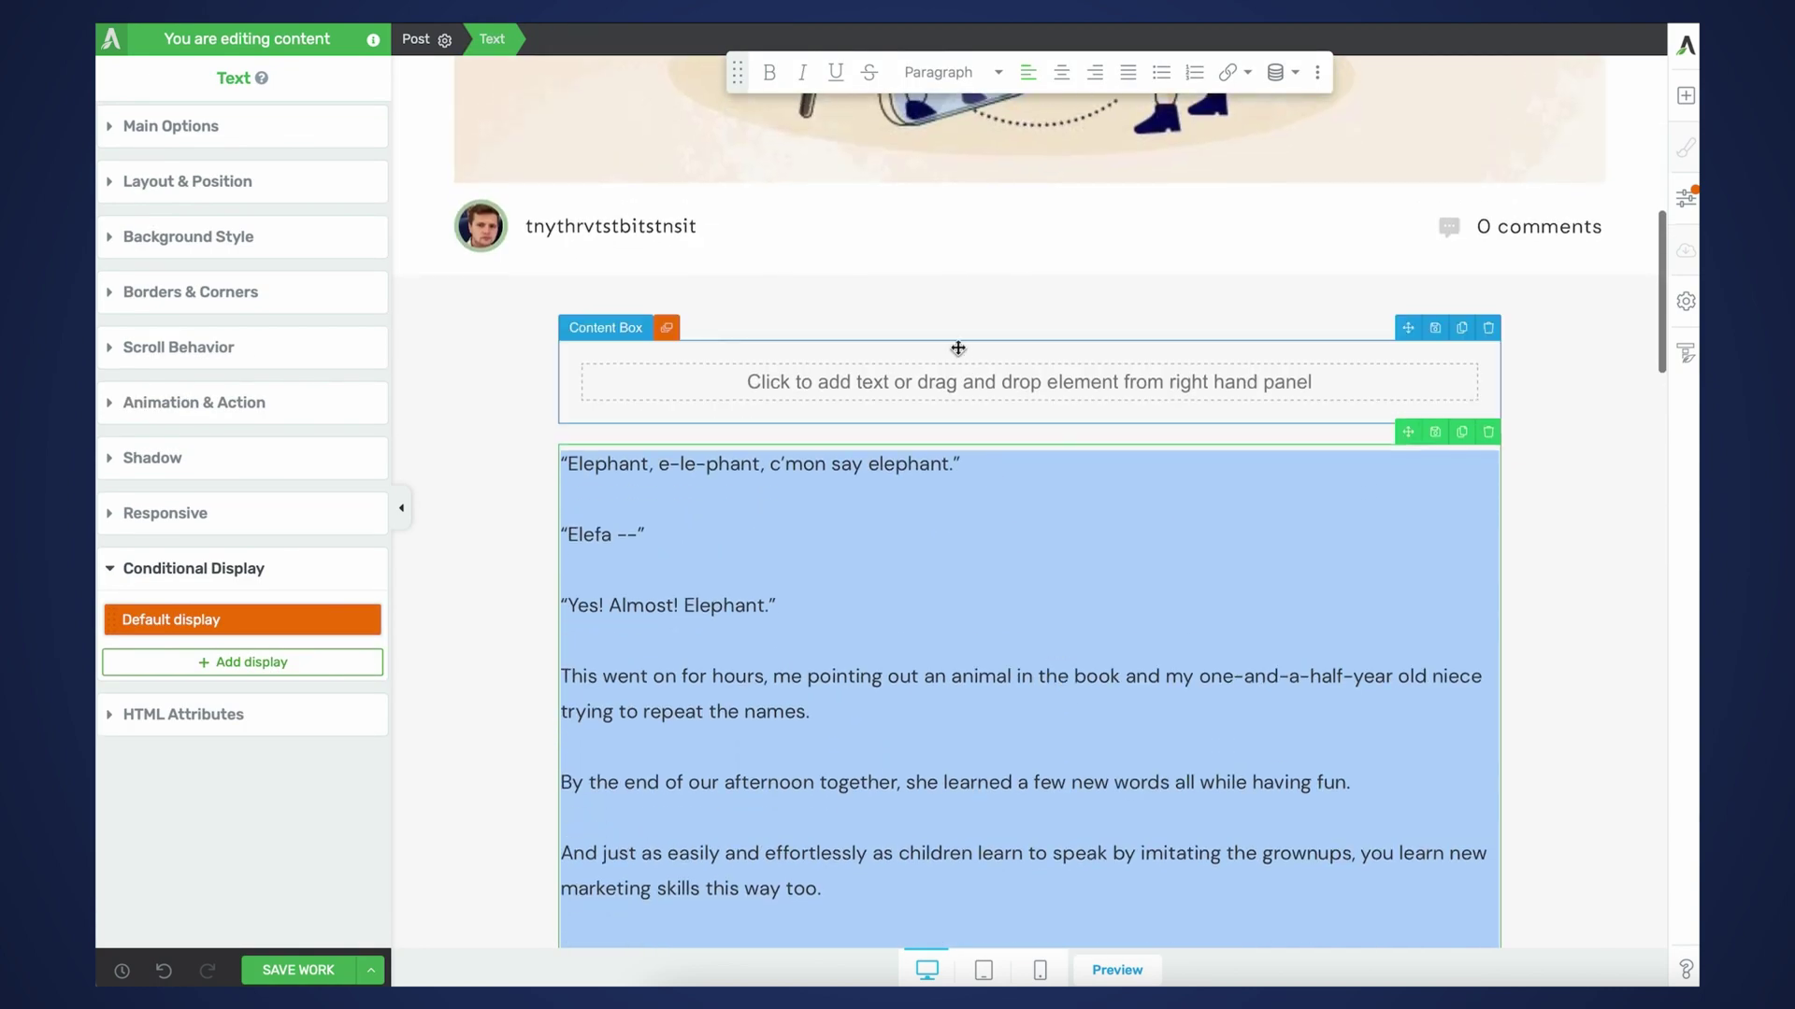
left_click(944, 369)
key("ctrl+v")
scroll(924, 504, "down", 4)
scroll(924, 504, "down", 10)
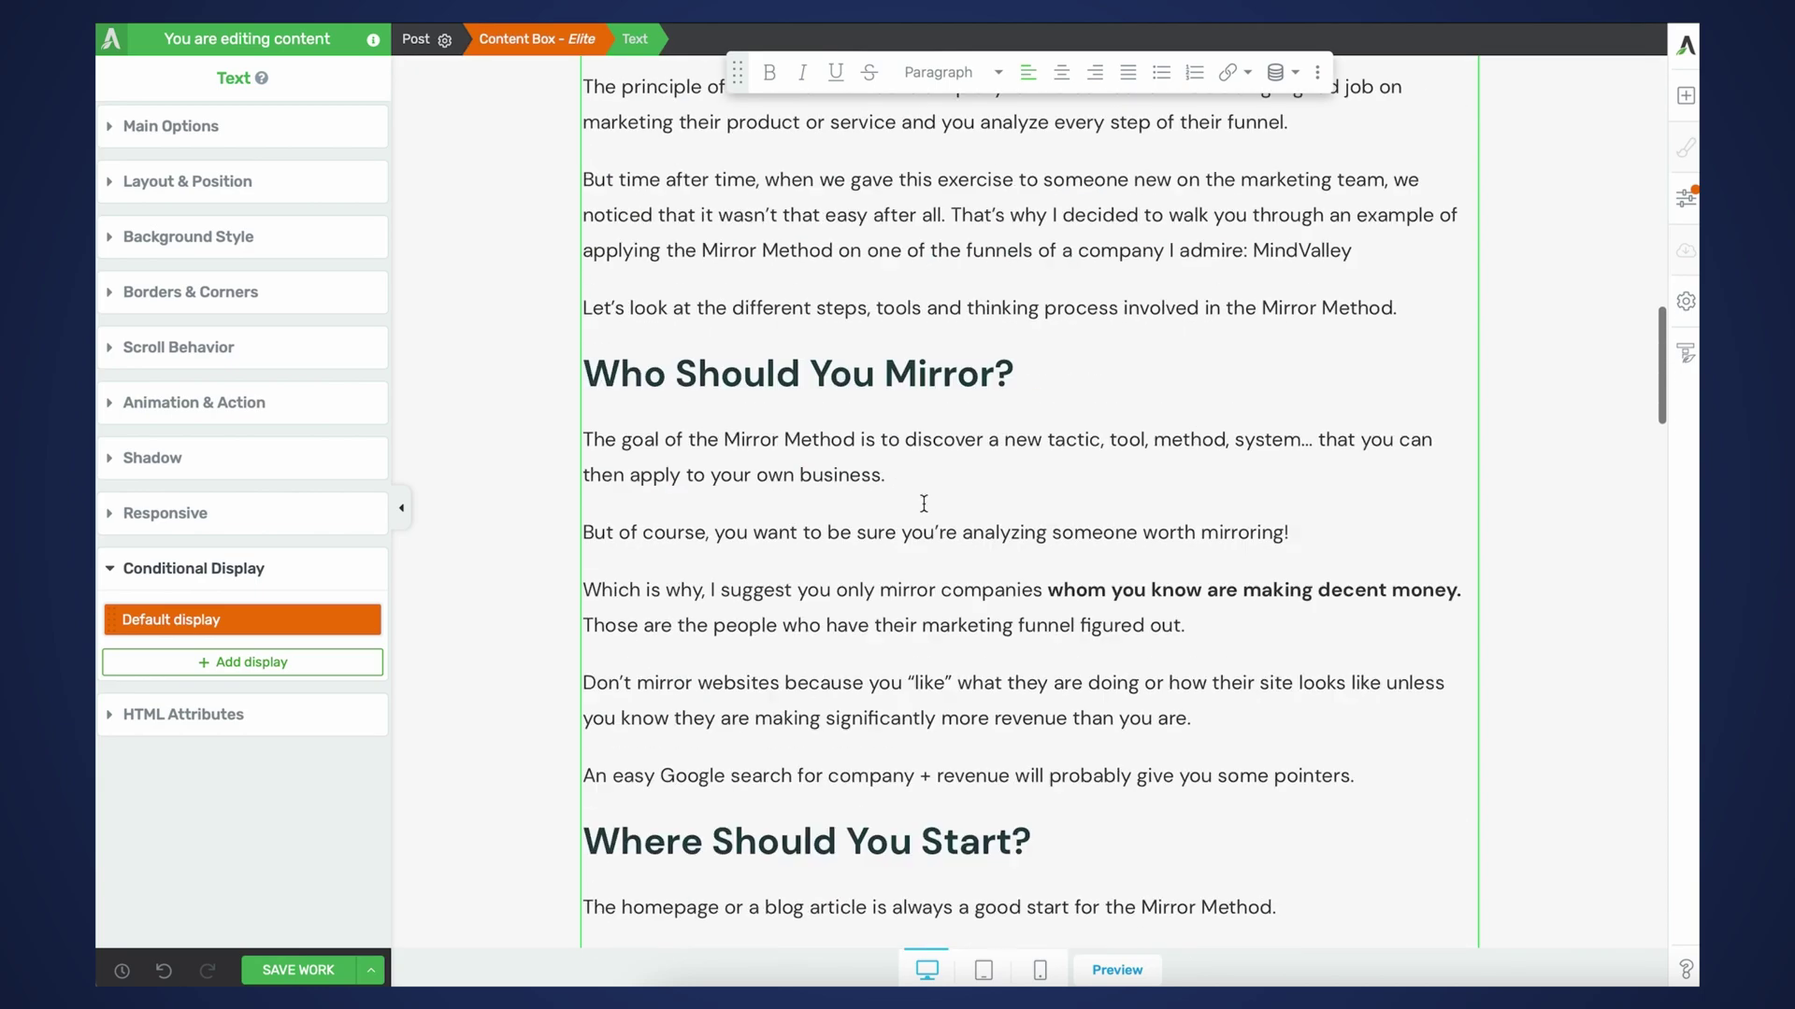
scroll(871, 601, "up", 15)
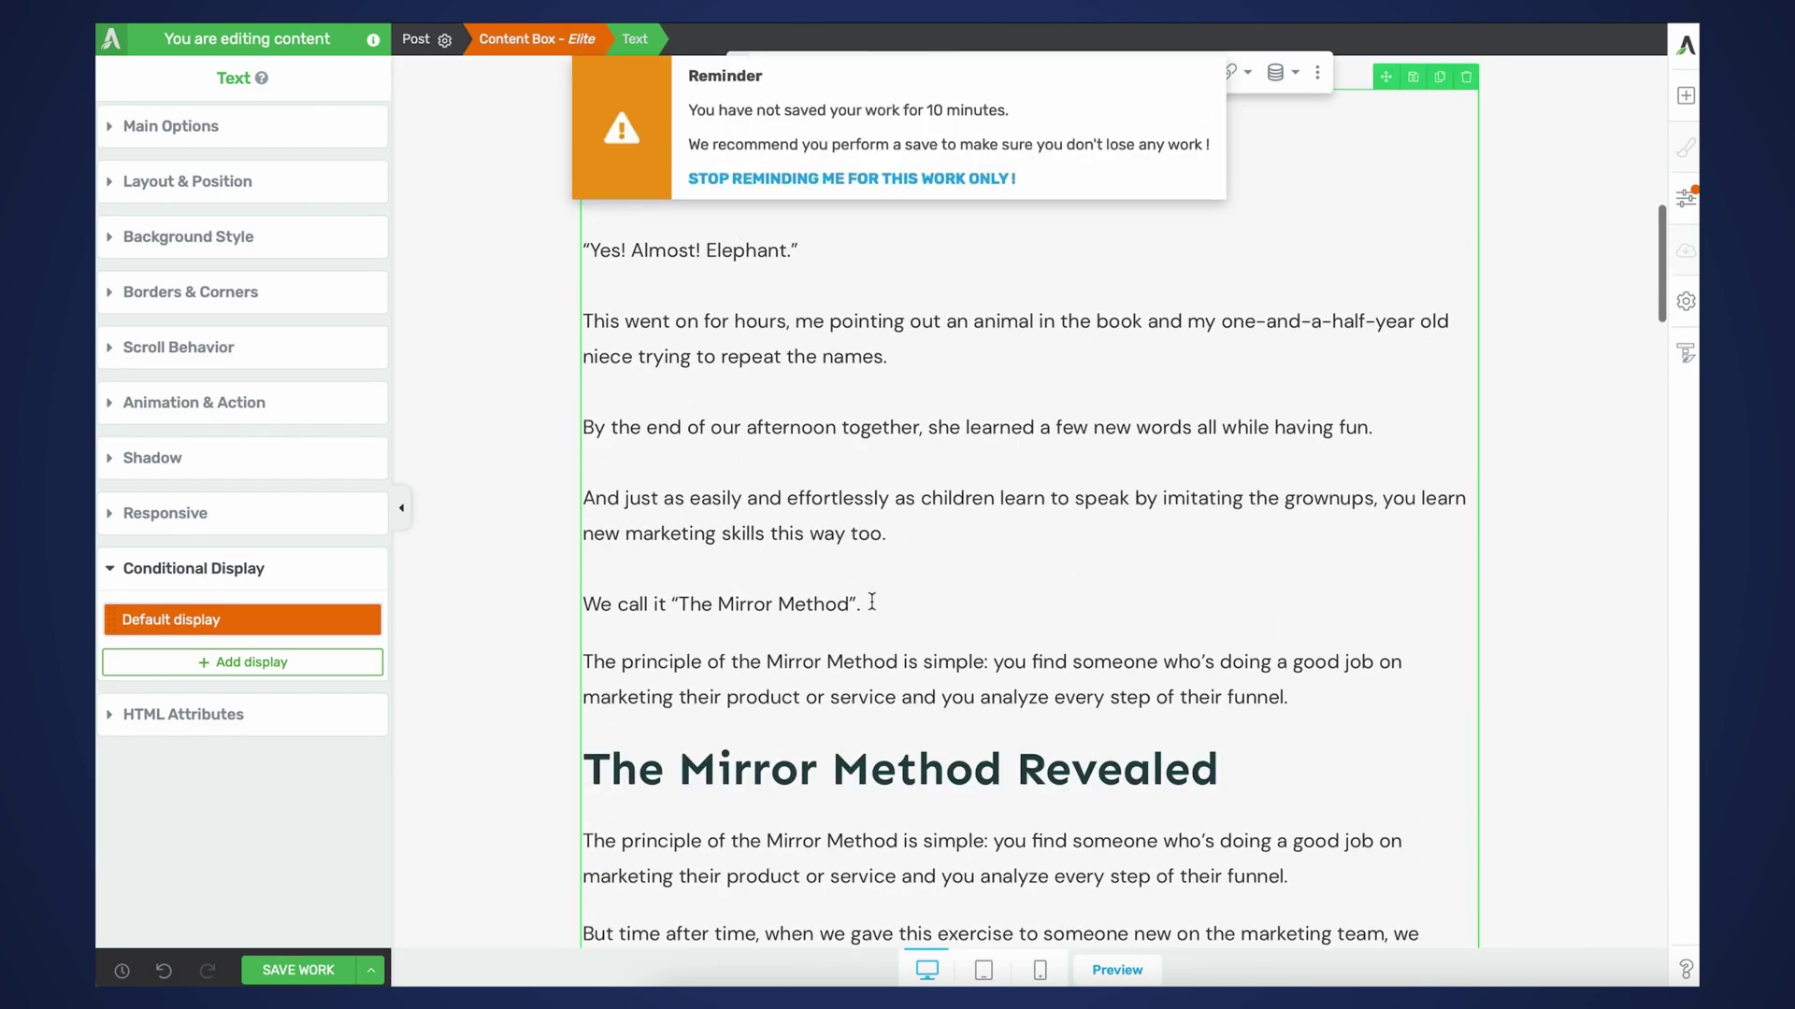
scroll(871, 601, "up", 3)
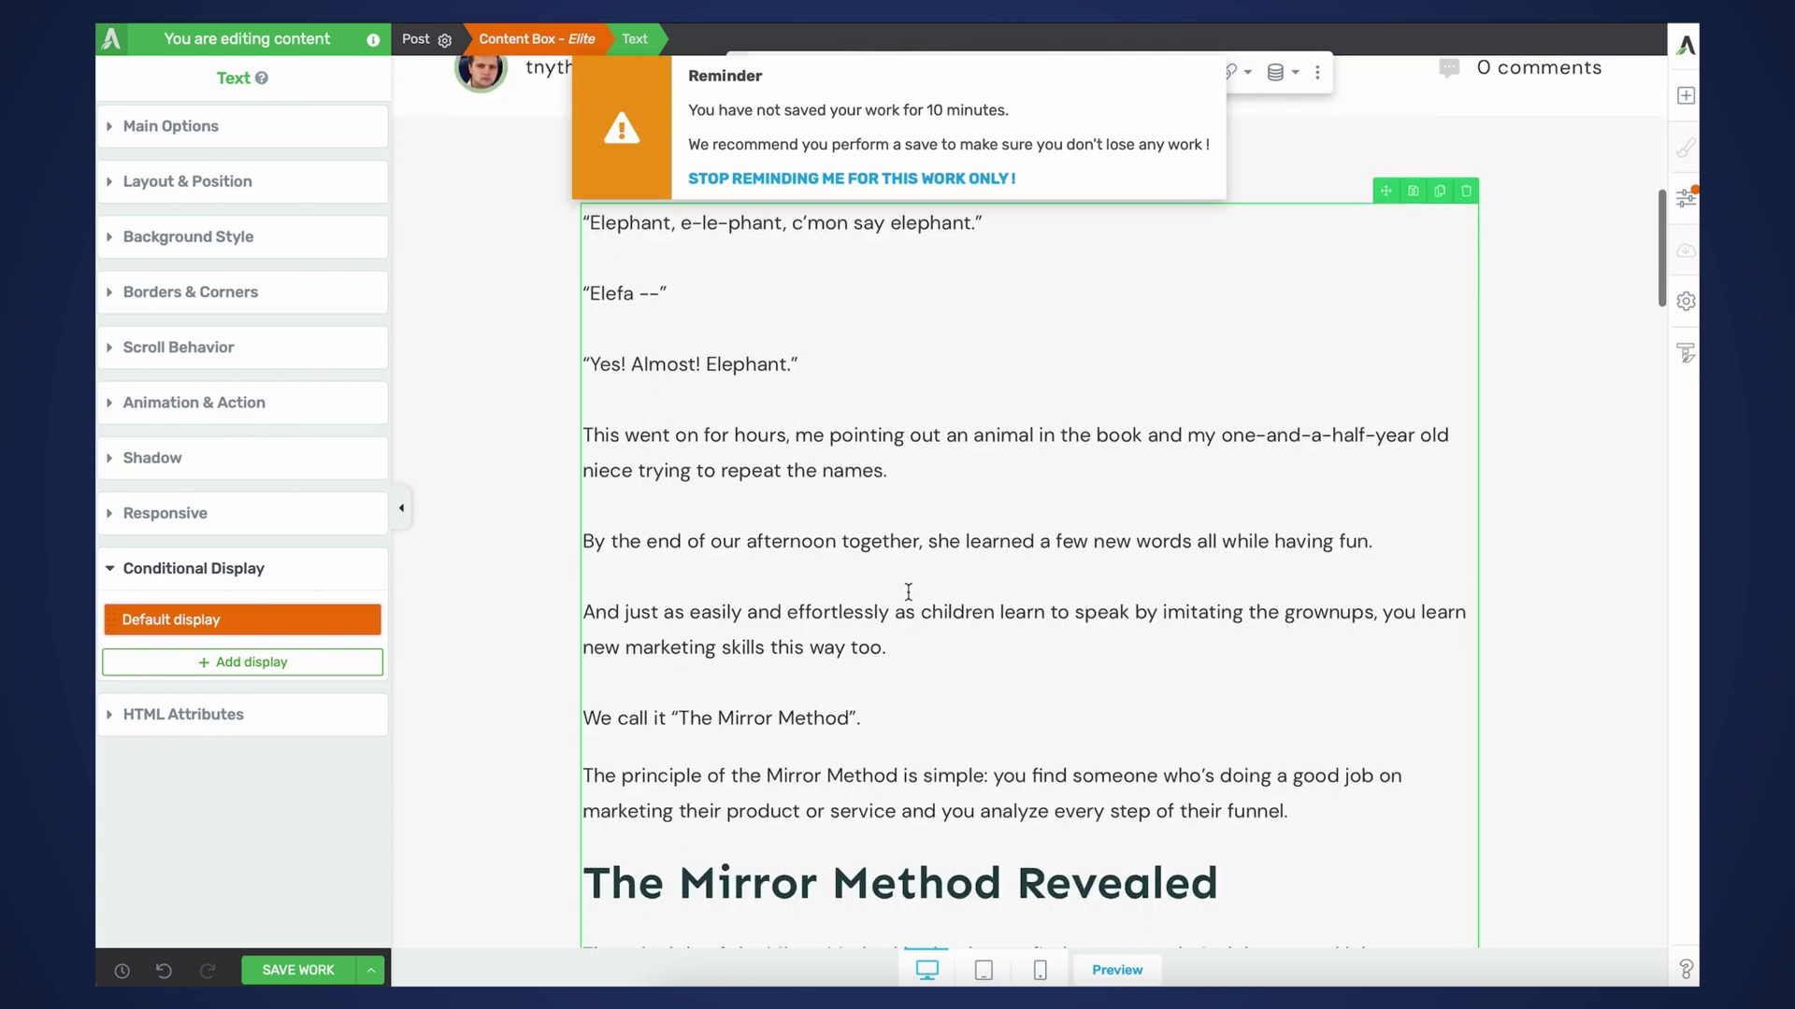
left_click_drag(1319, 813, 610, 167)
key("ctrl+c")
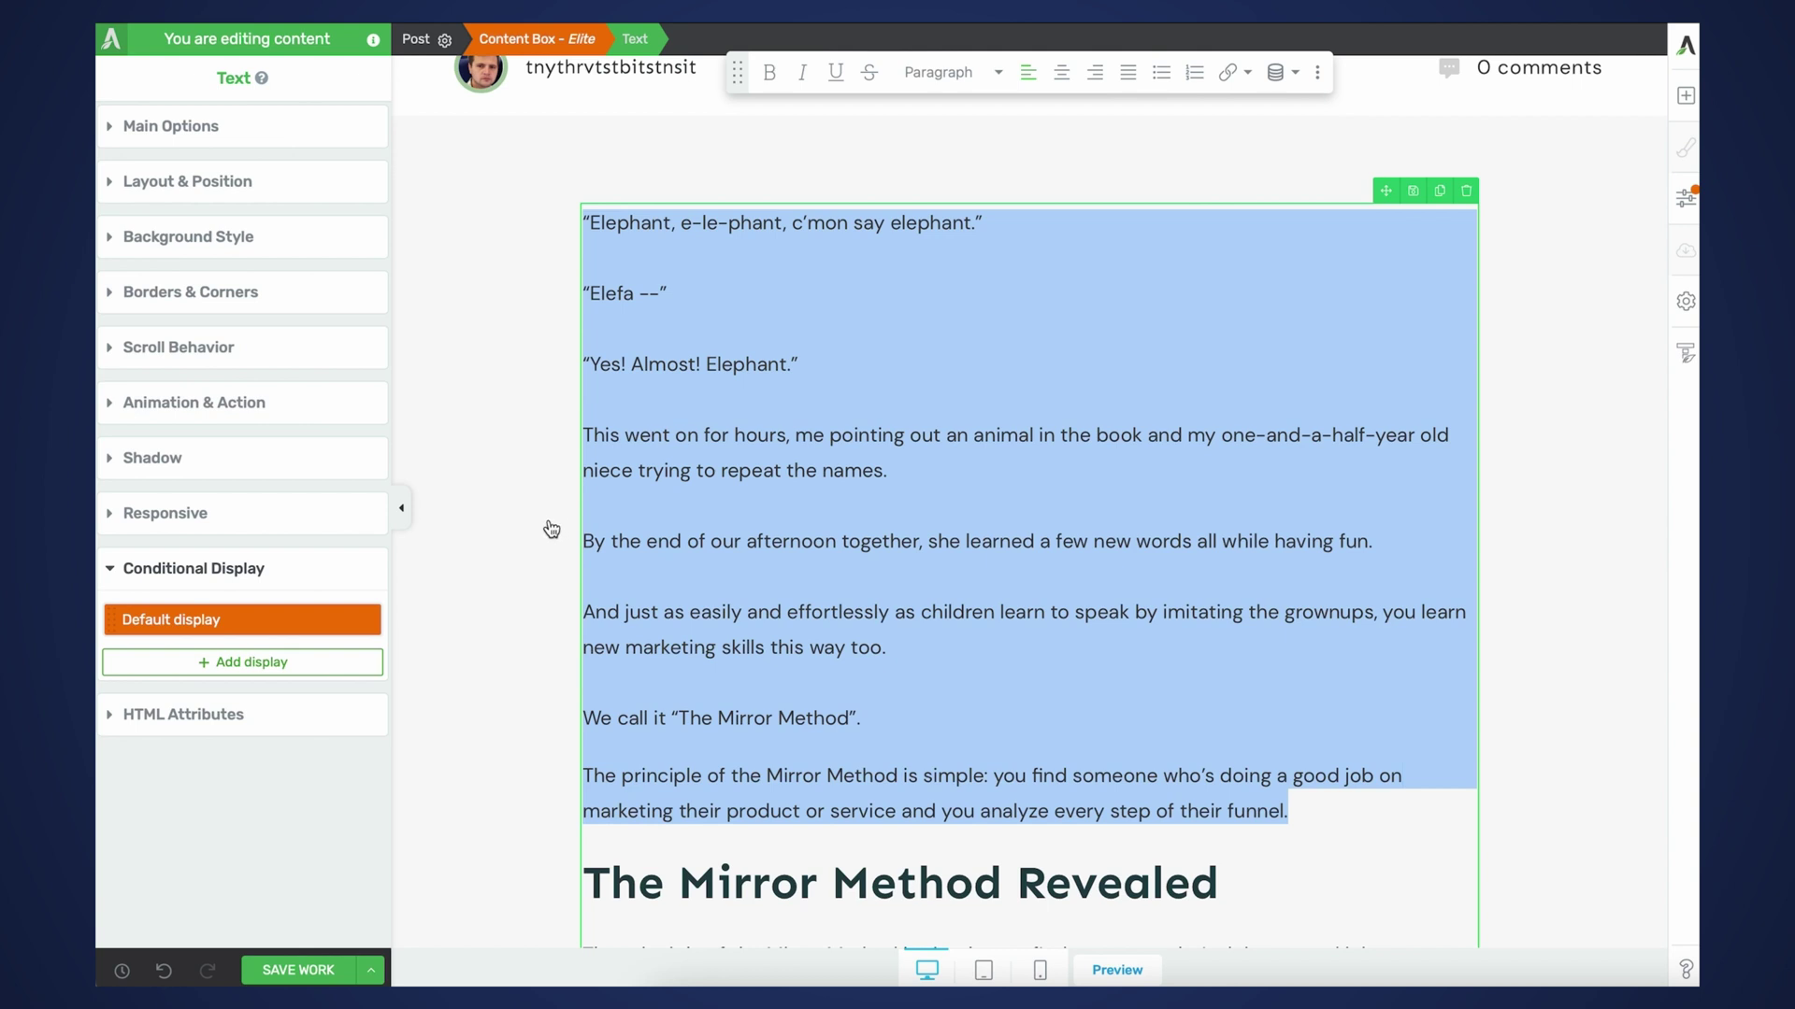
- Replace the selected text with a new Text element above the heading containing the pasted elephant story
key("BackSpace")
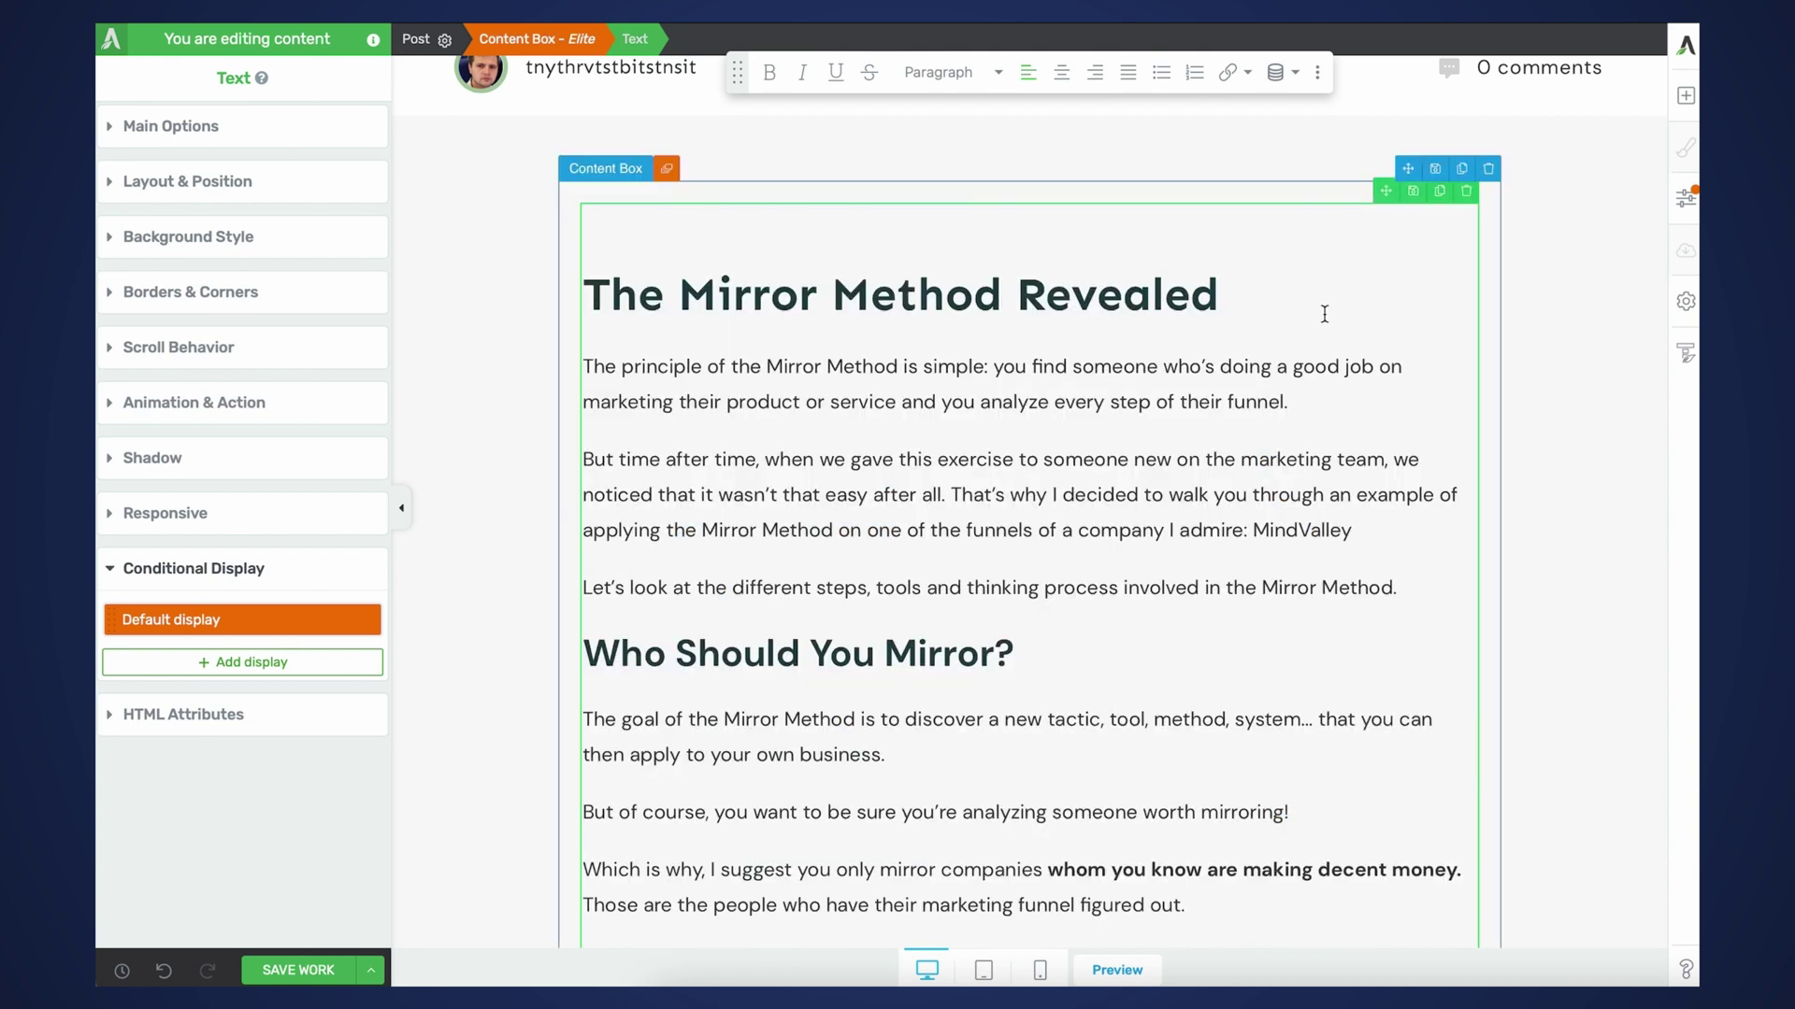
scroll(1273, 328, "down", 1)
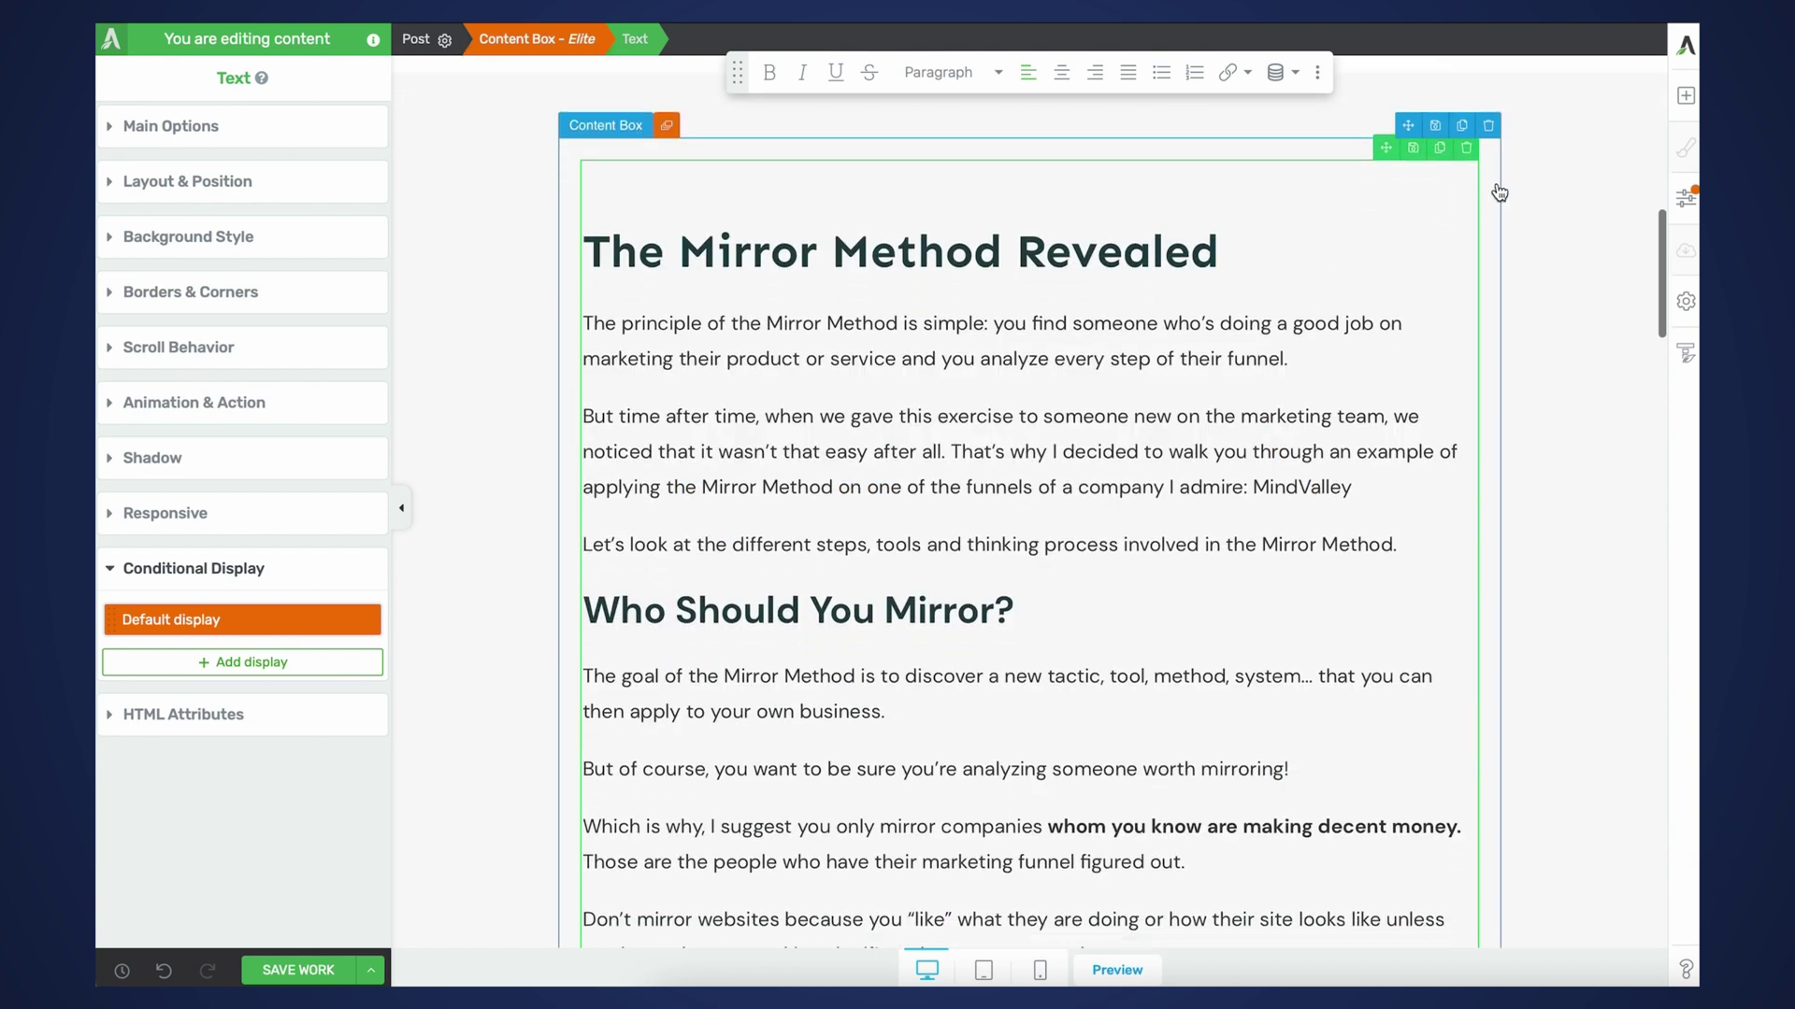
left_click(1685, 95)
left_click_drag(1492, 248, 1105, 236)
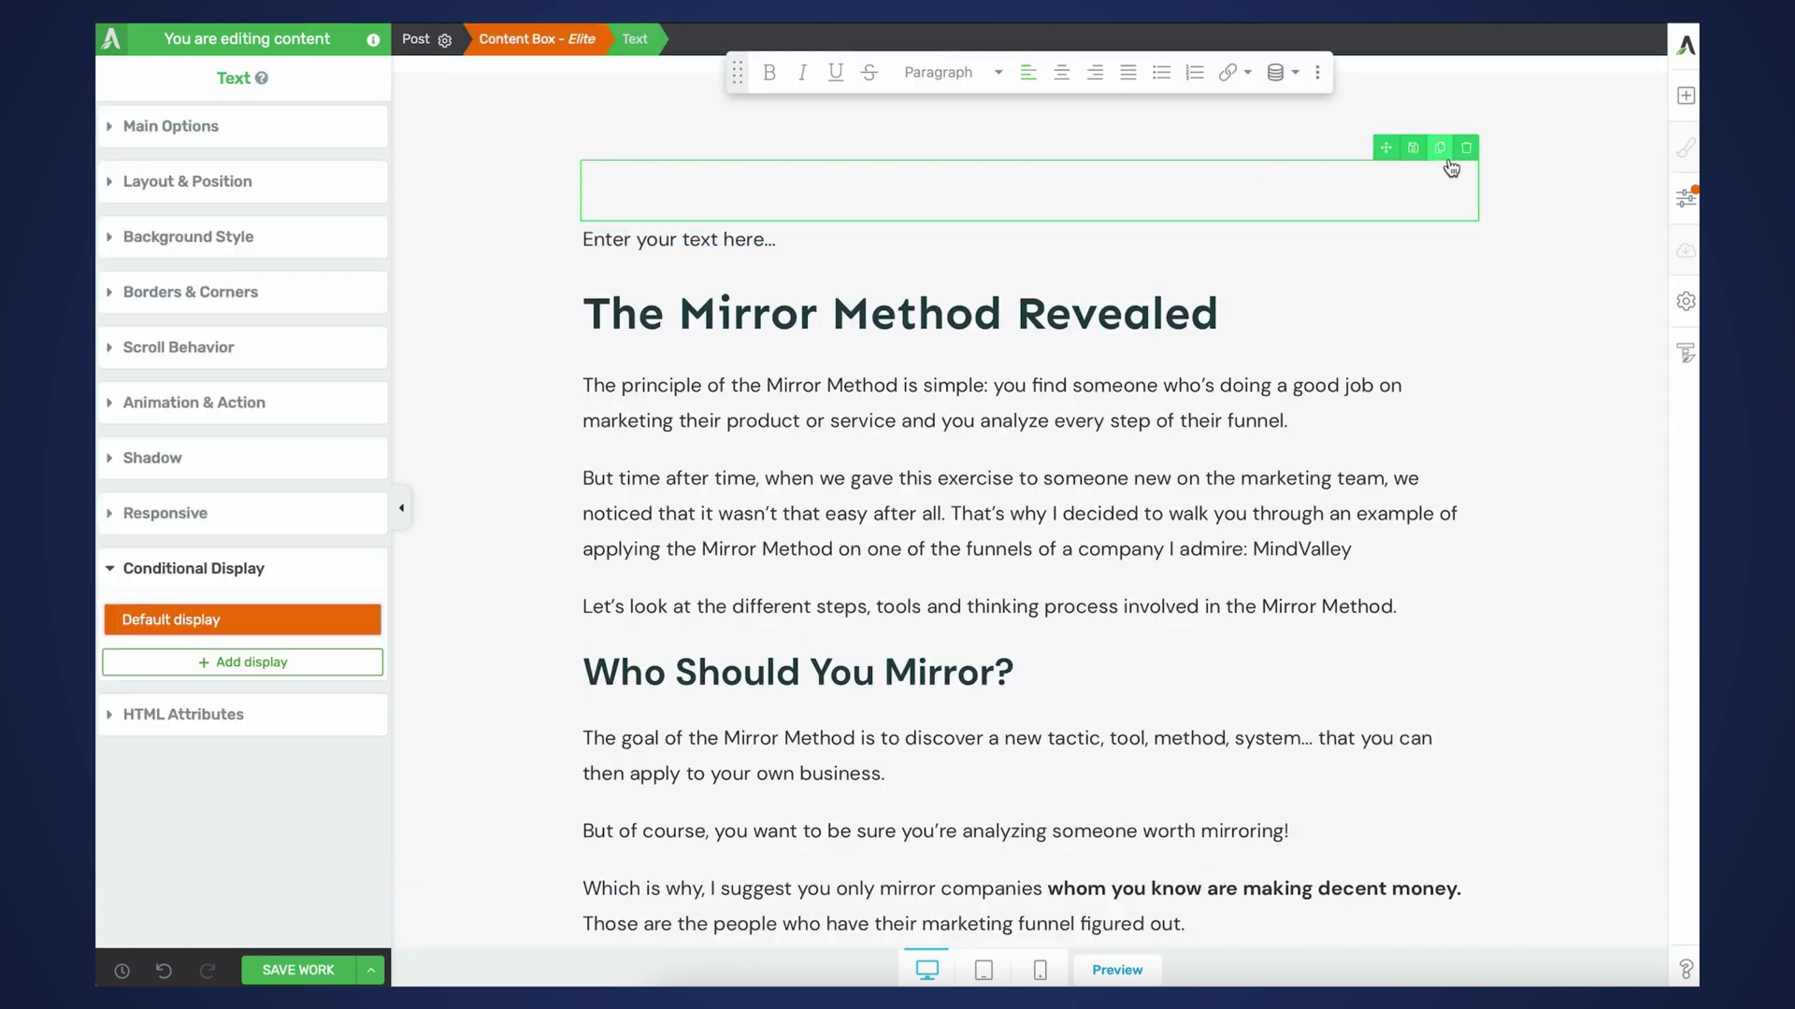
left_click(886, 177)
key("ctrl+a")
key("ctrl+v")
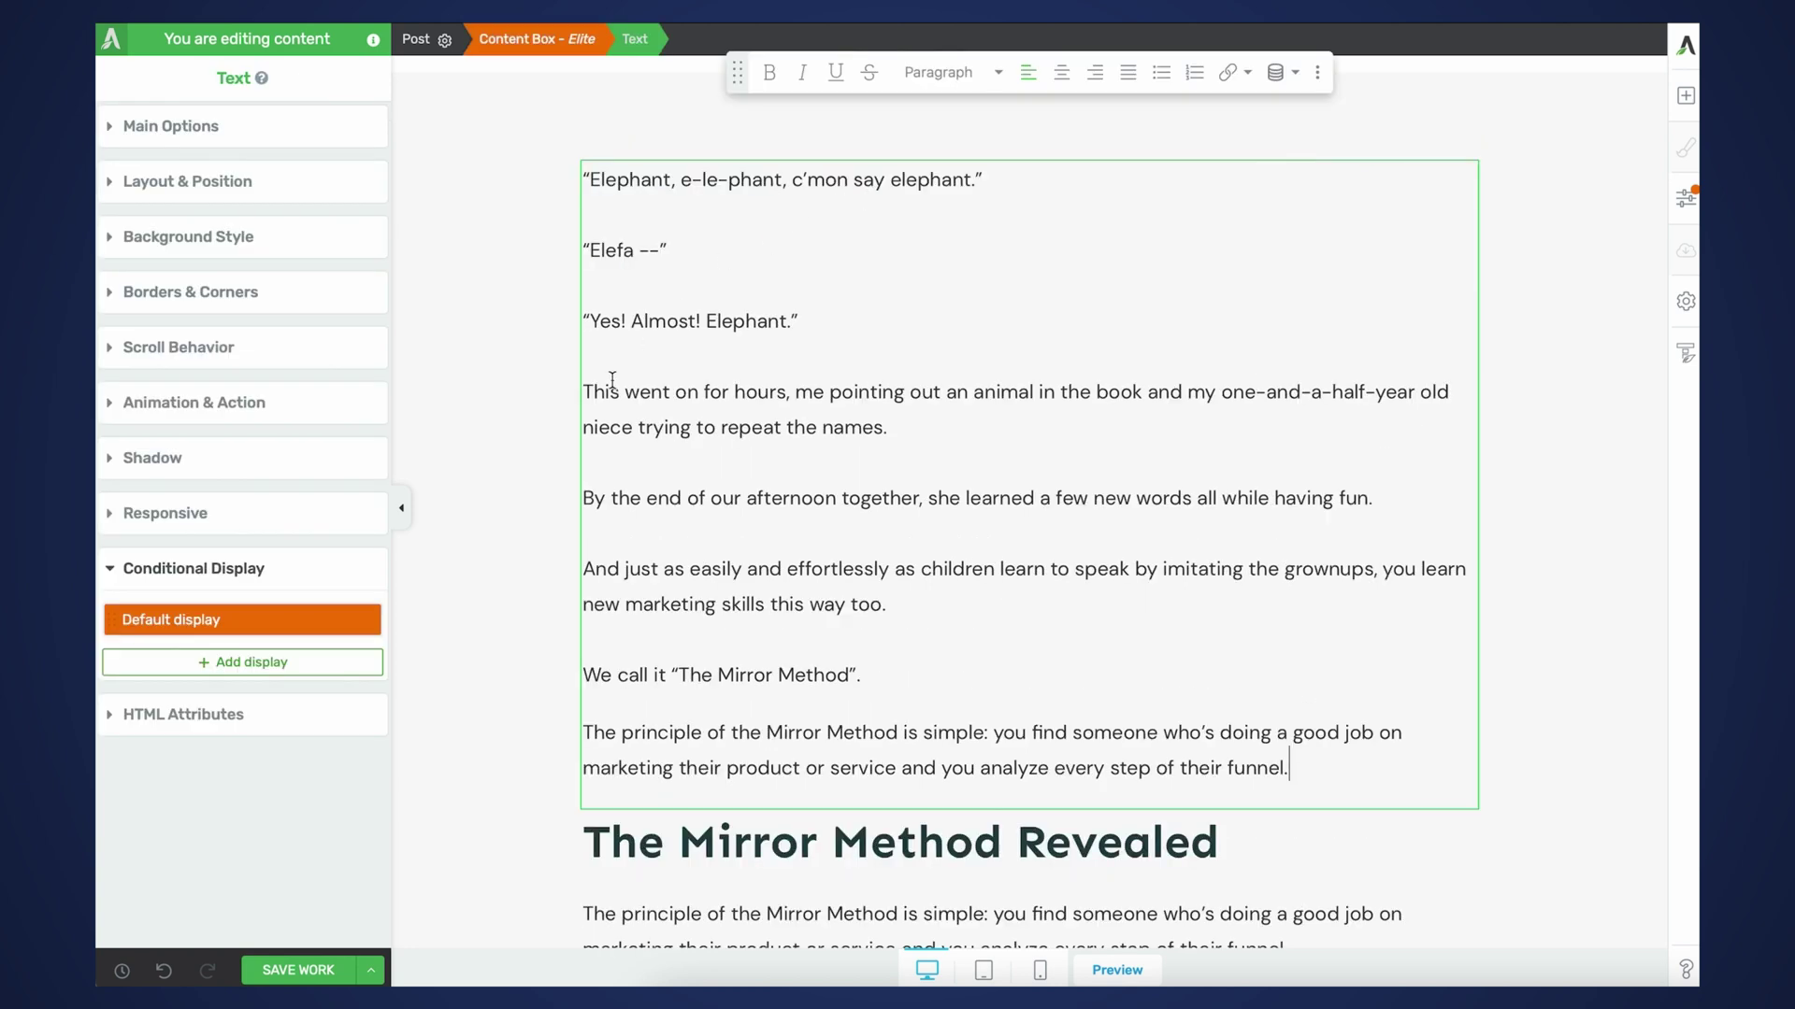
- Drop an empty Content Box below the story, just above 'The Mirror Method Revealed' heading
scroll(612, 379, "down", 2)
left_click(713, 701)
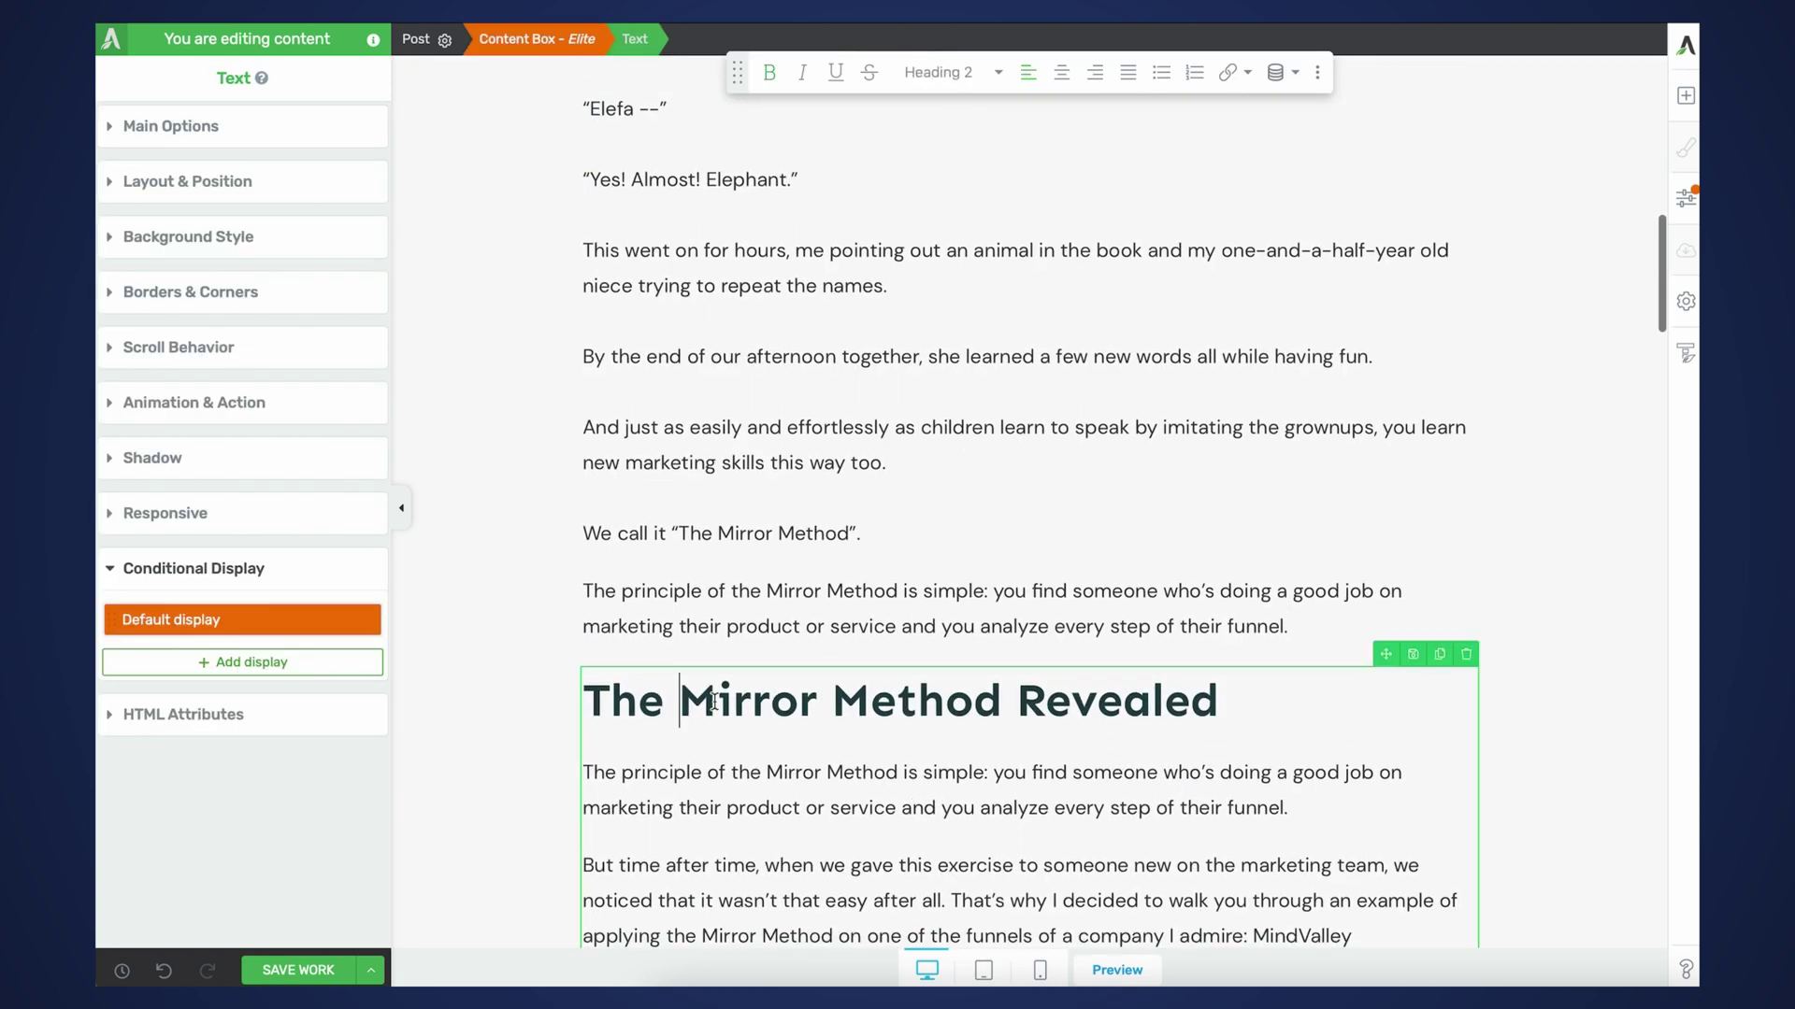
scroll(641, 741, "down", 4)
scroll(726, 716, "up", 5)
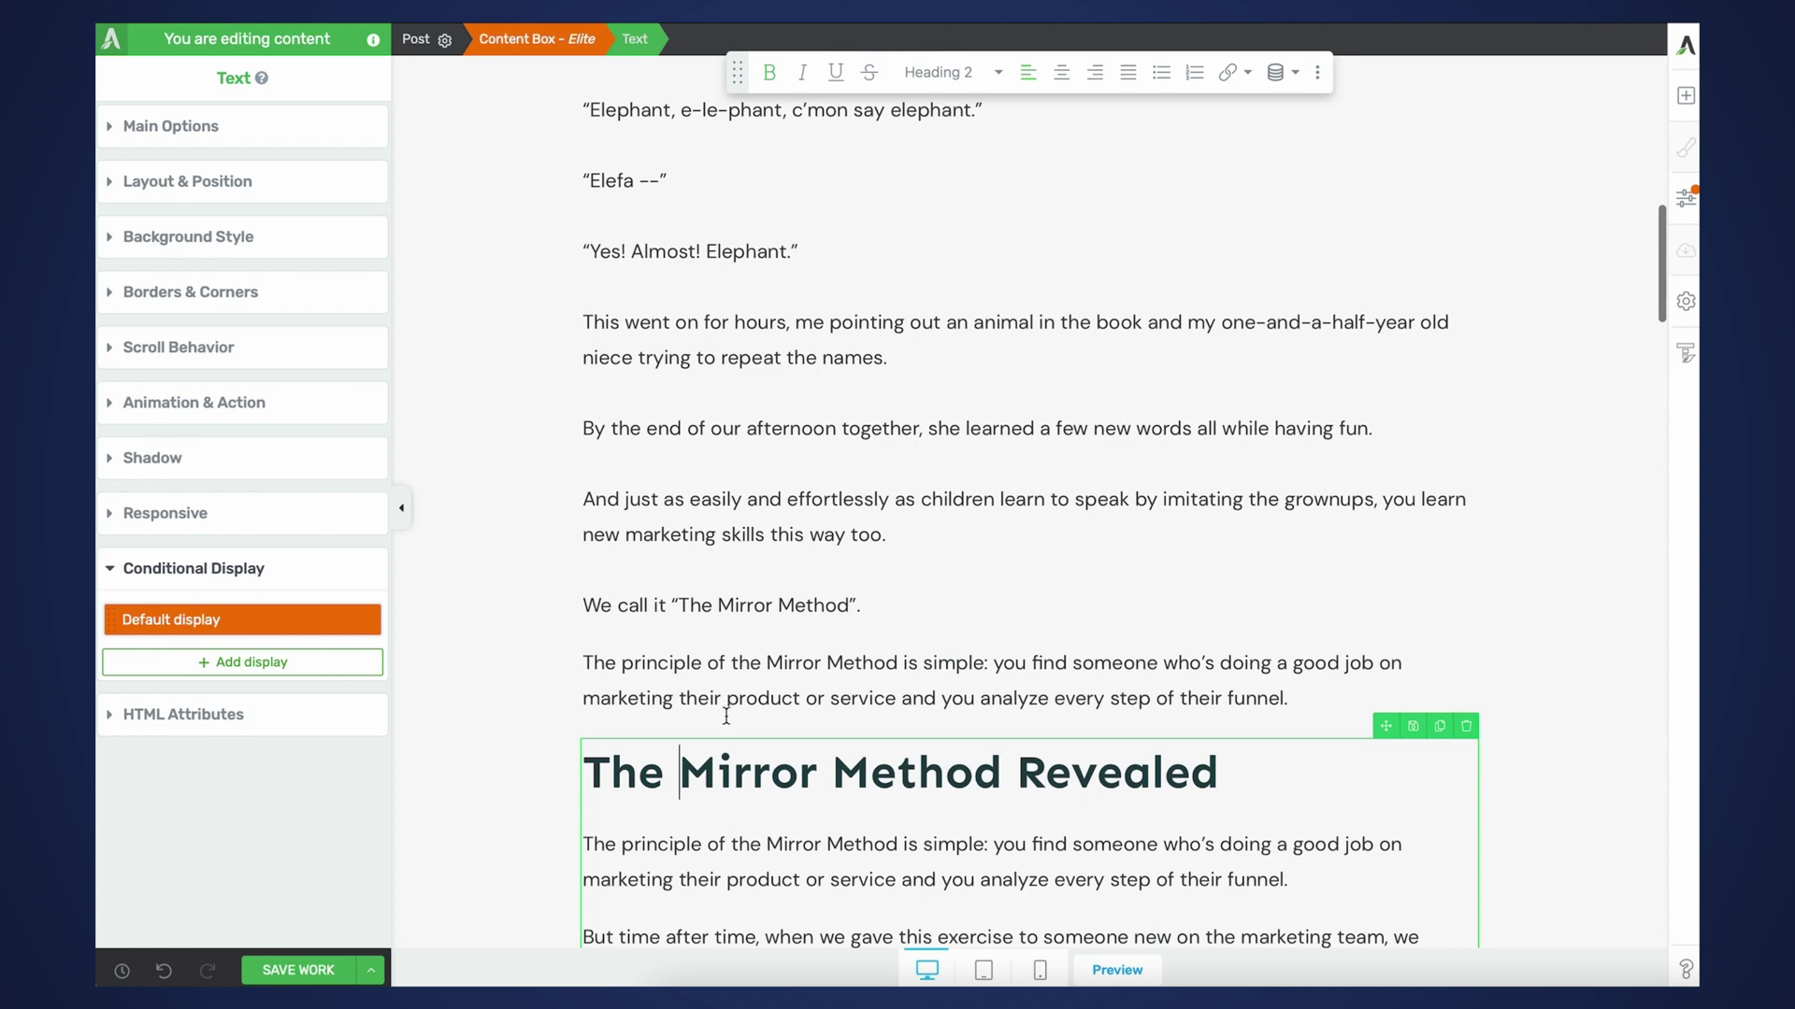
left_click(1685, 95)
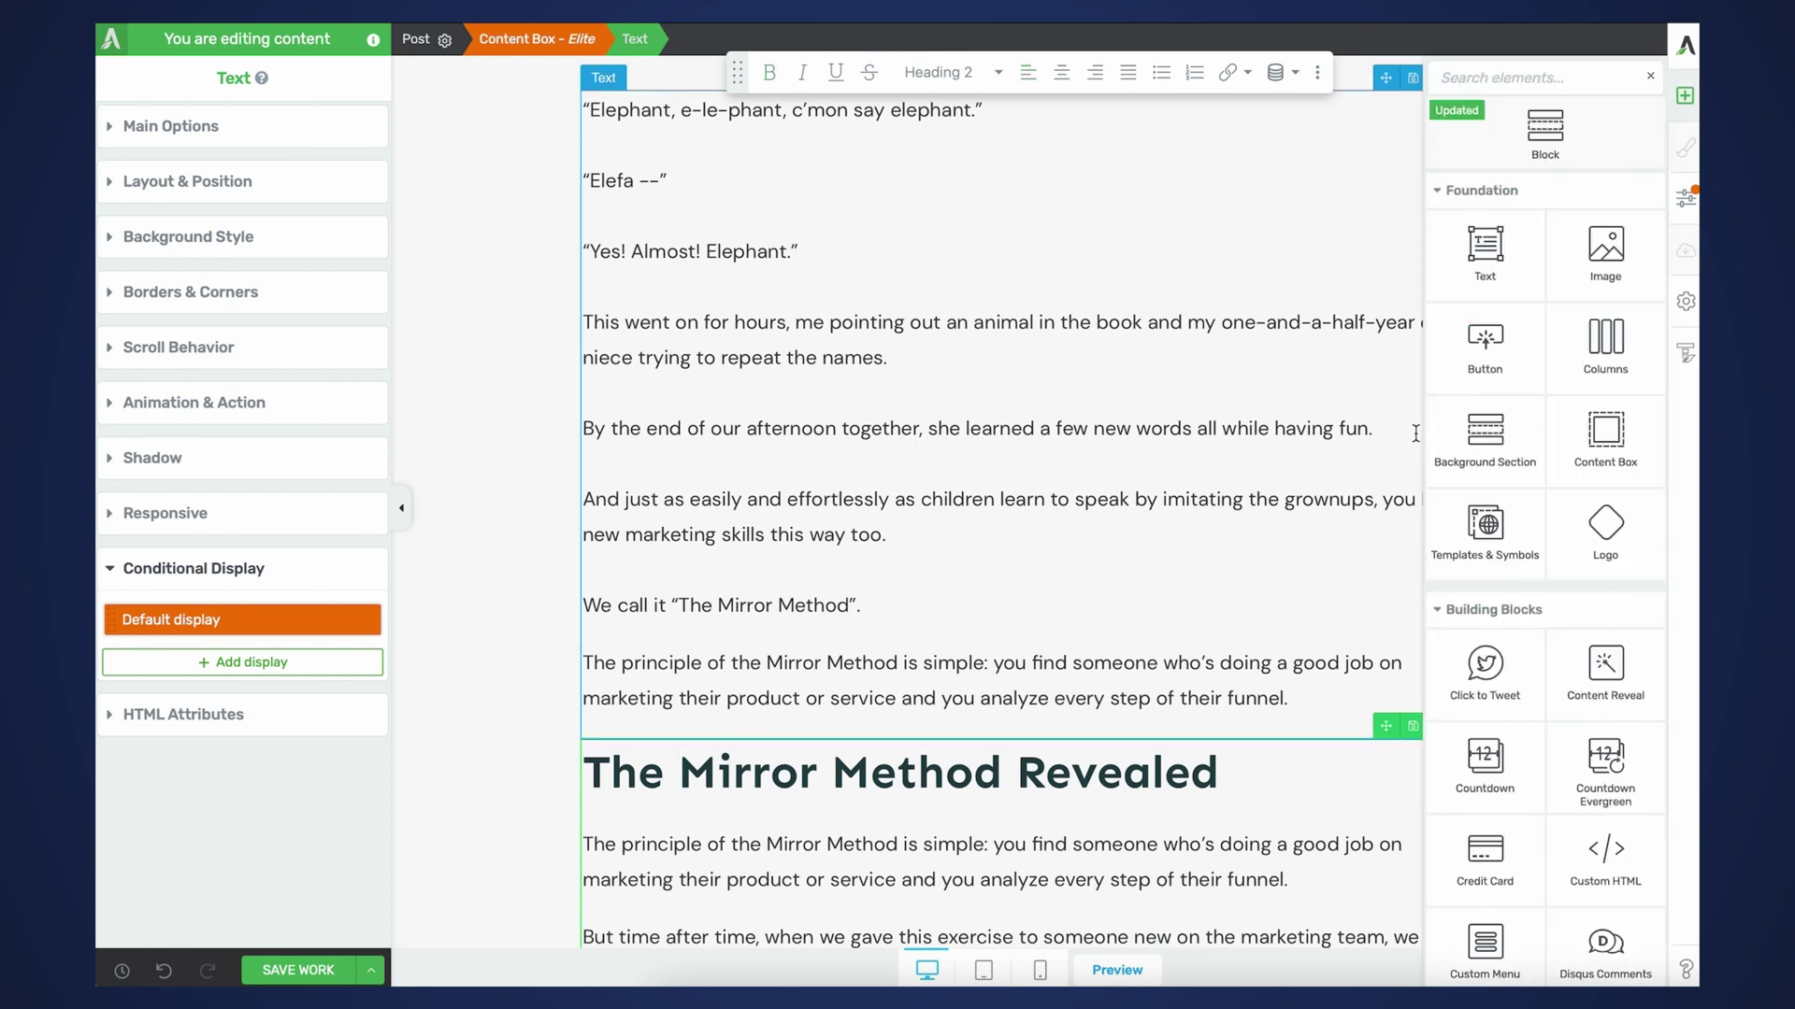
left_click_drag(1604, 431, 1098, 735)
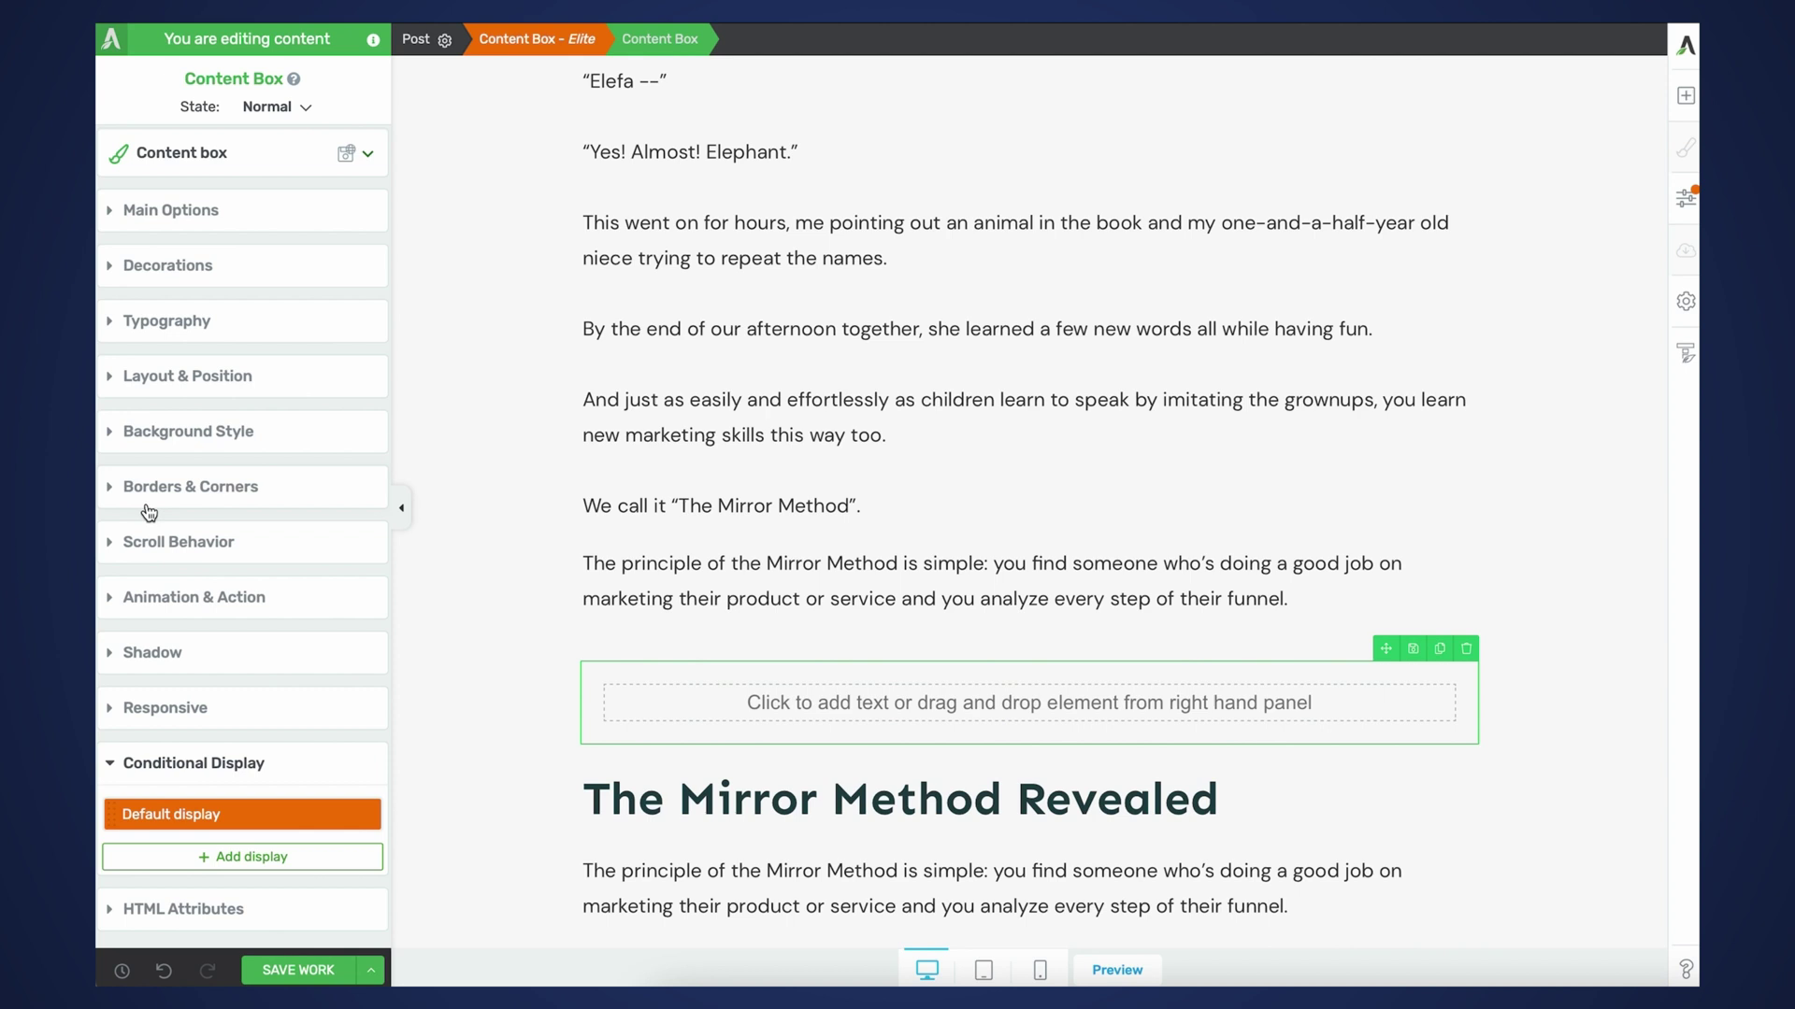
- Give the content box a new-york.jpg background image darkened by a solid black overlay layer
left_click(219, 432)
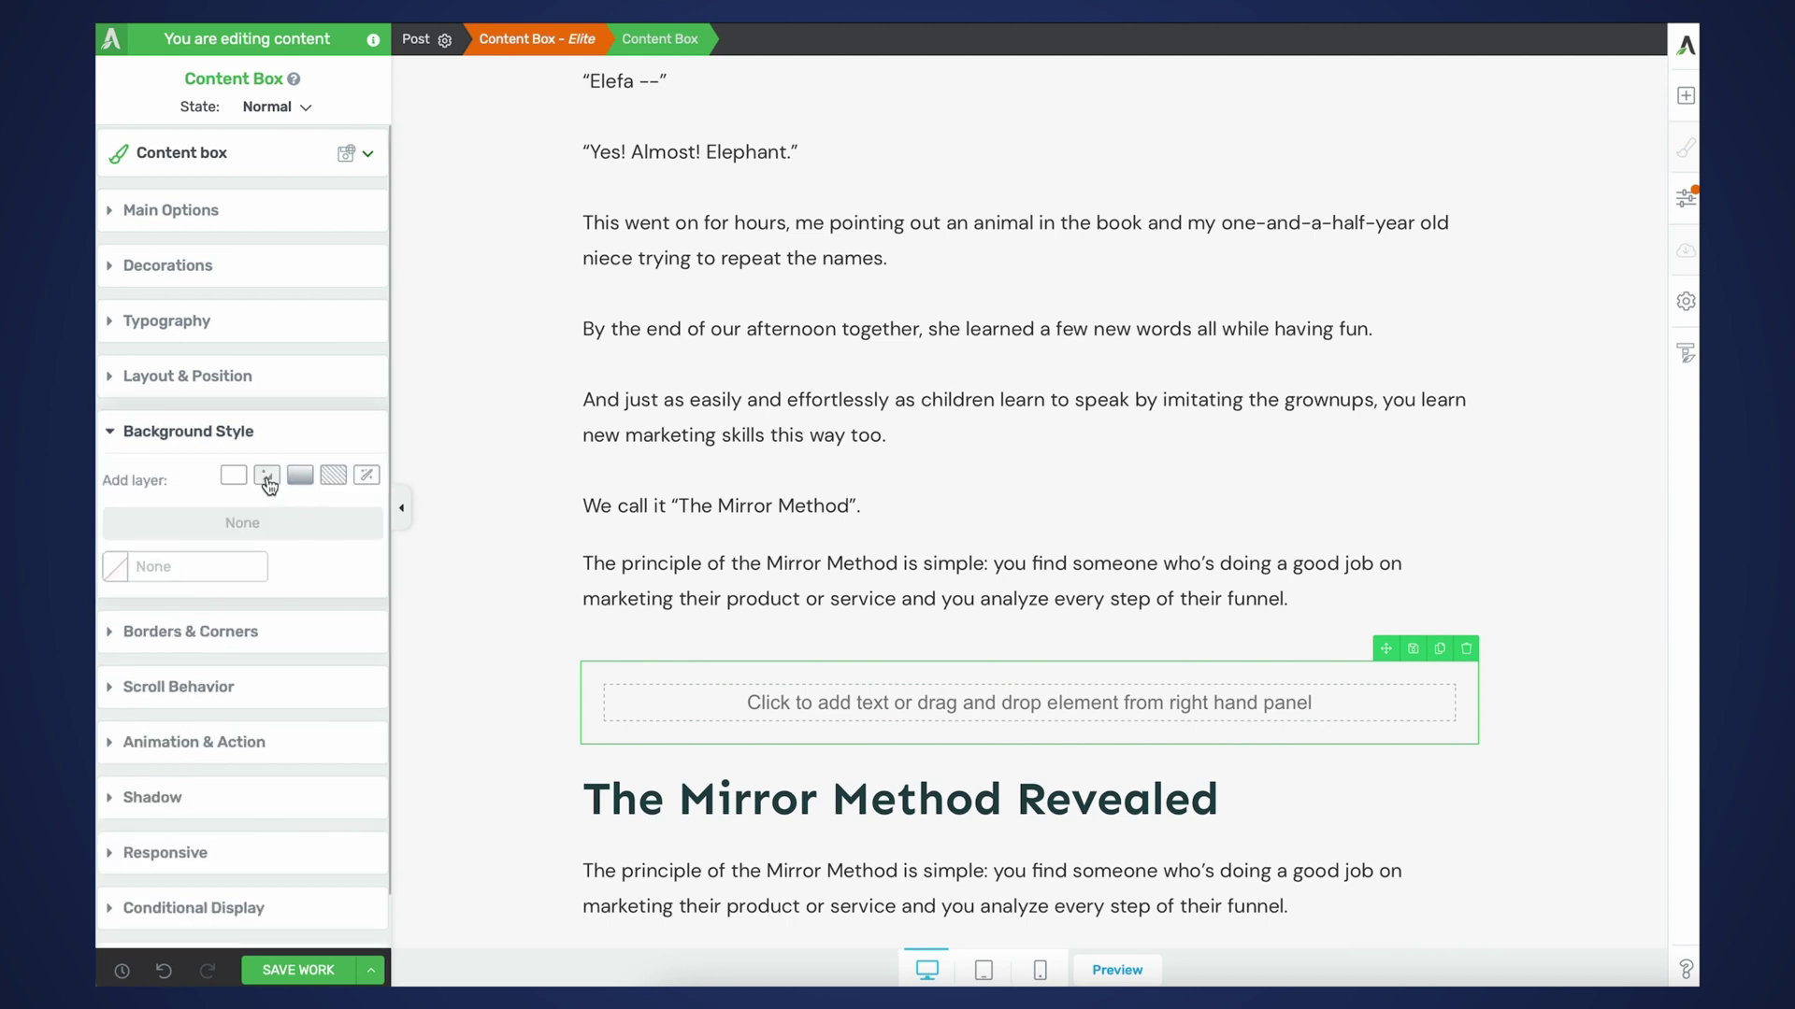
left_click(267, 474)
left_click(267, 598)
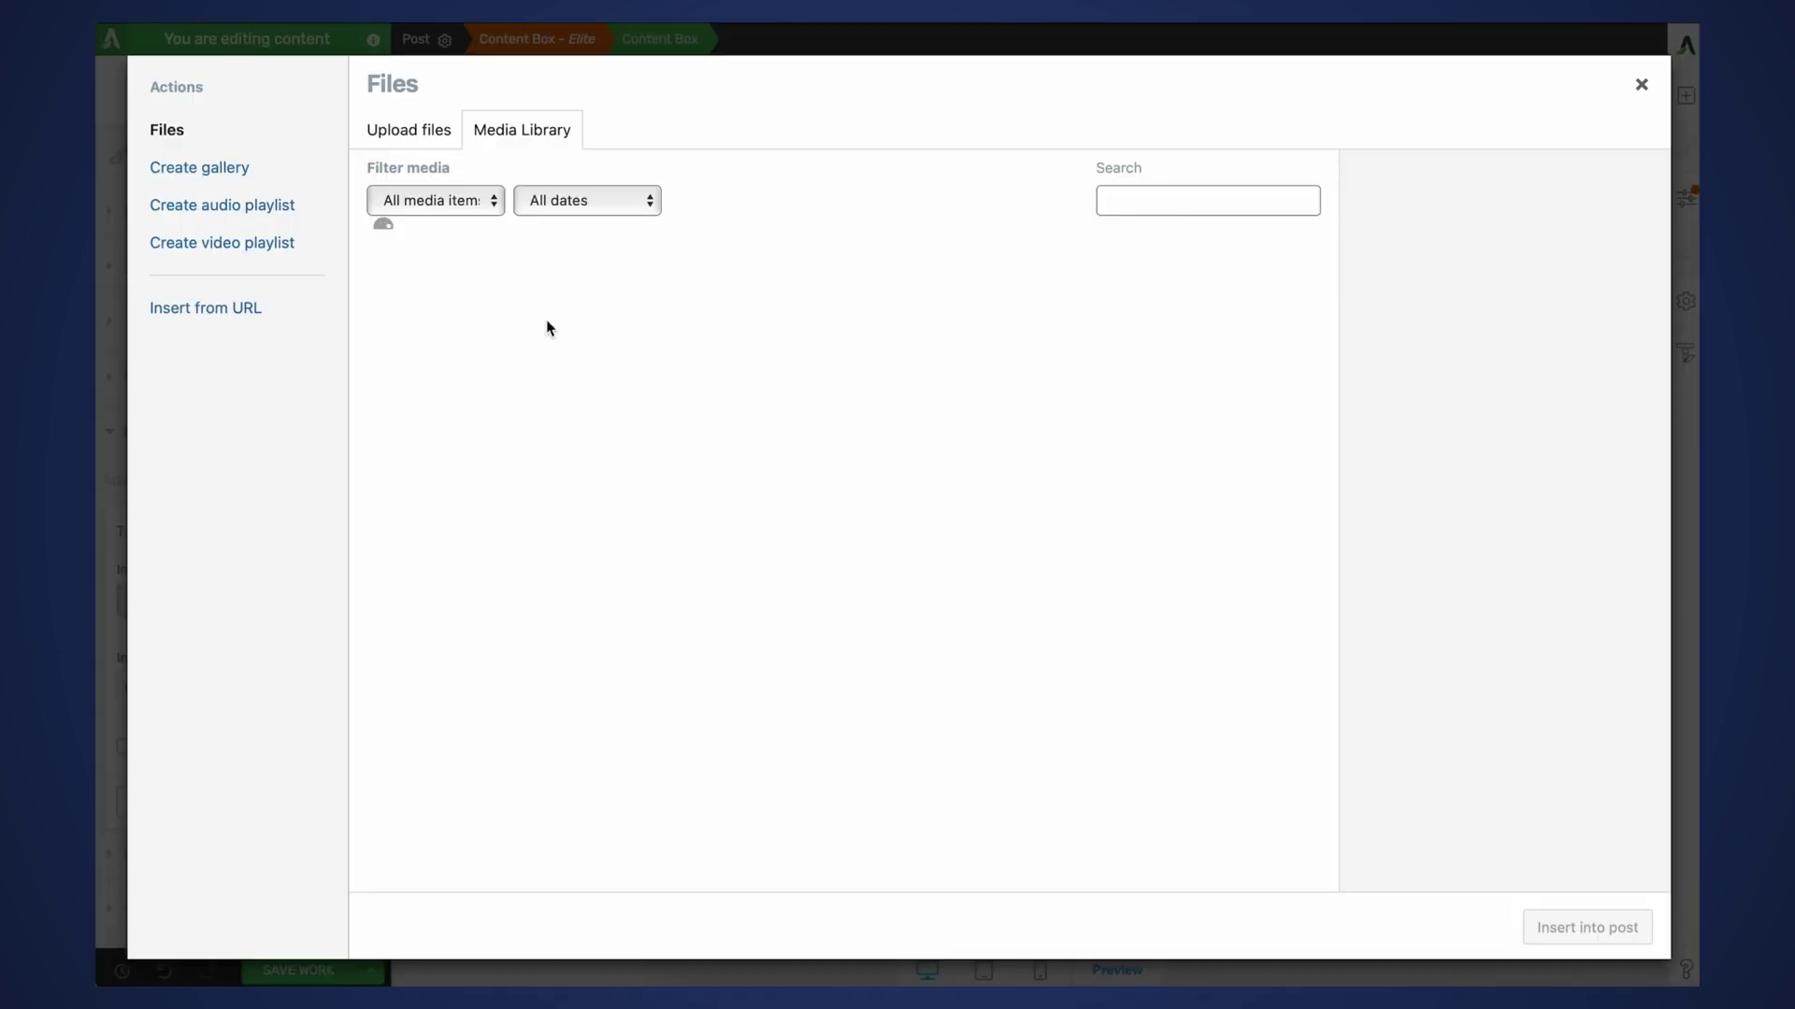
left_click(466, 311)
left_click(1587, 927)
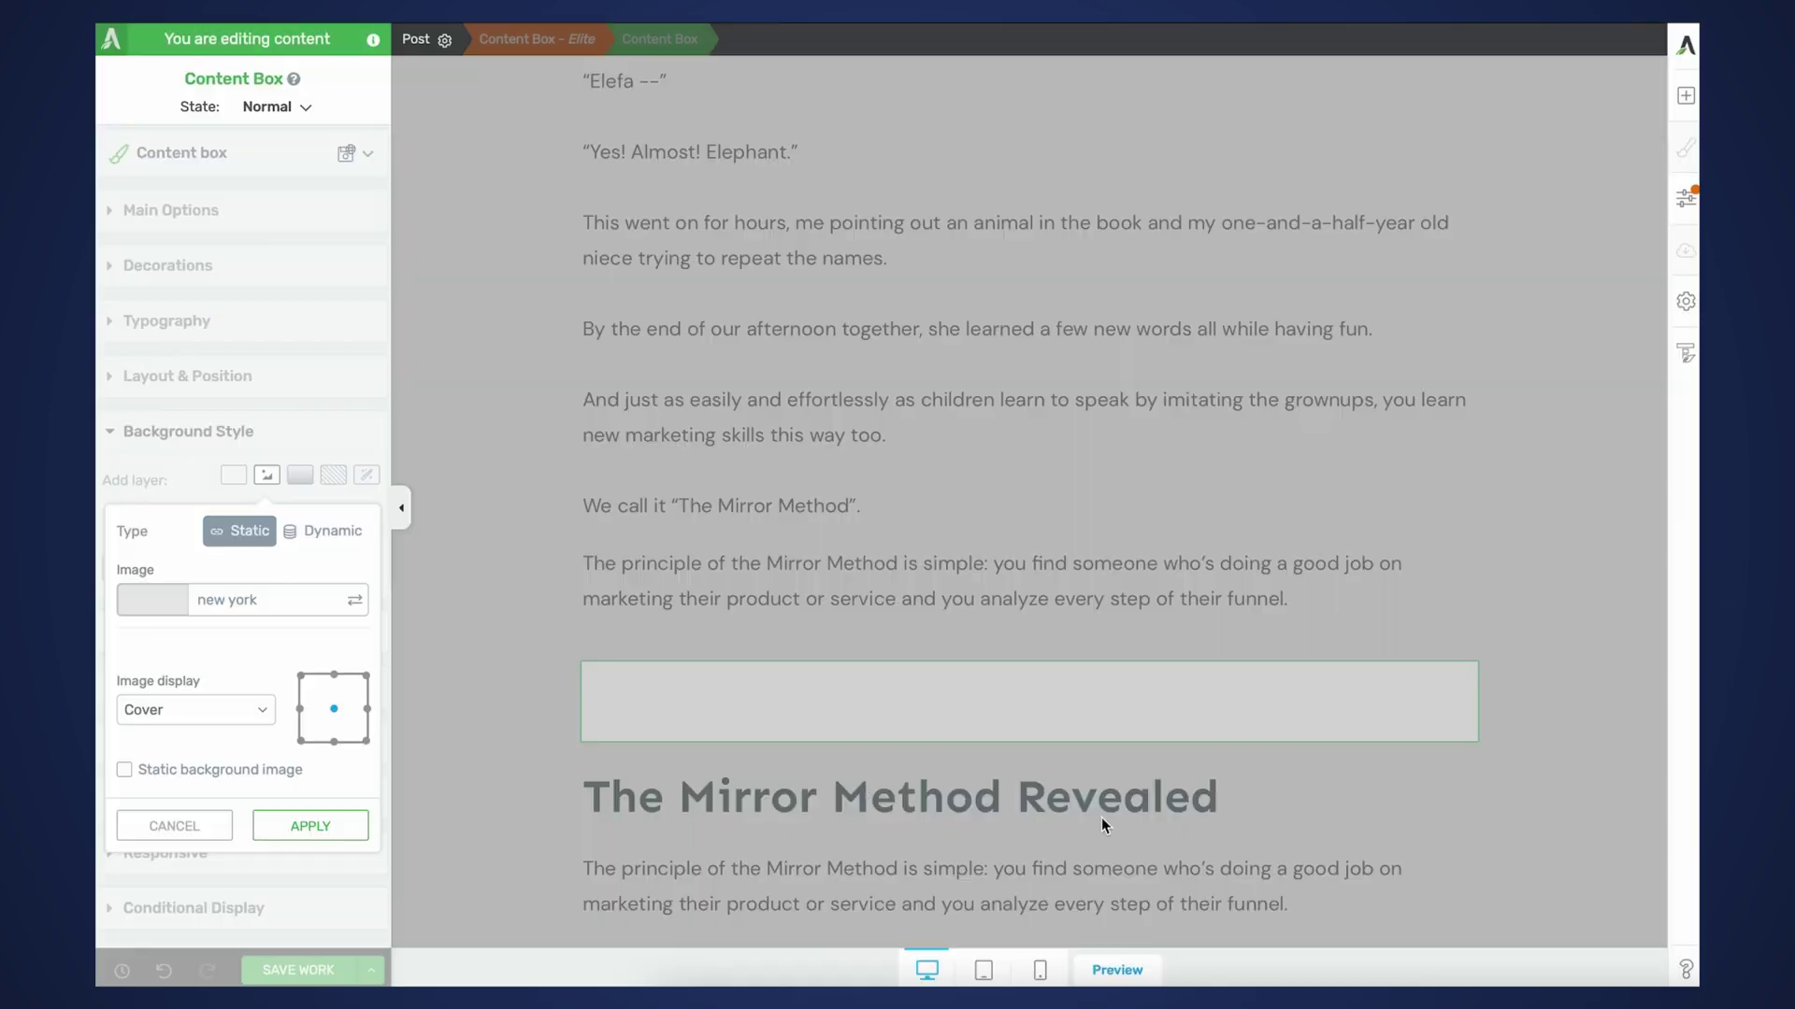
left_click(311, 825)
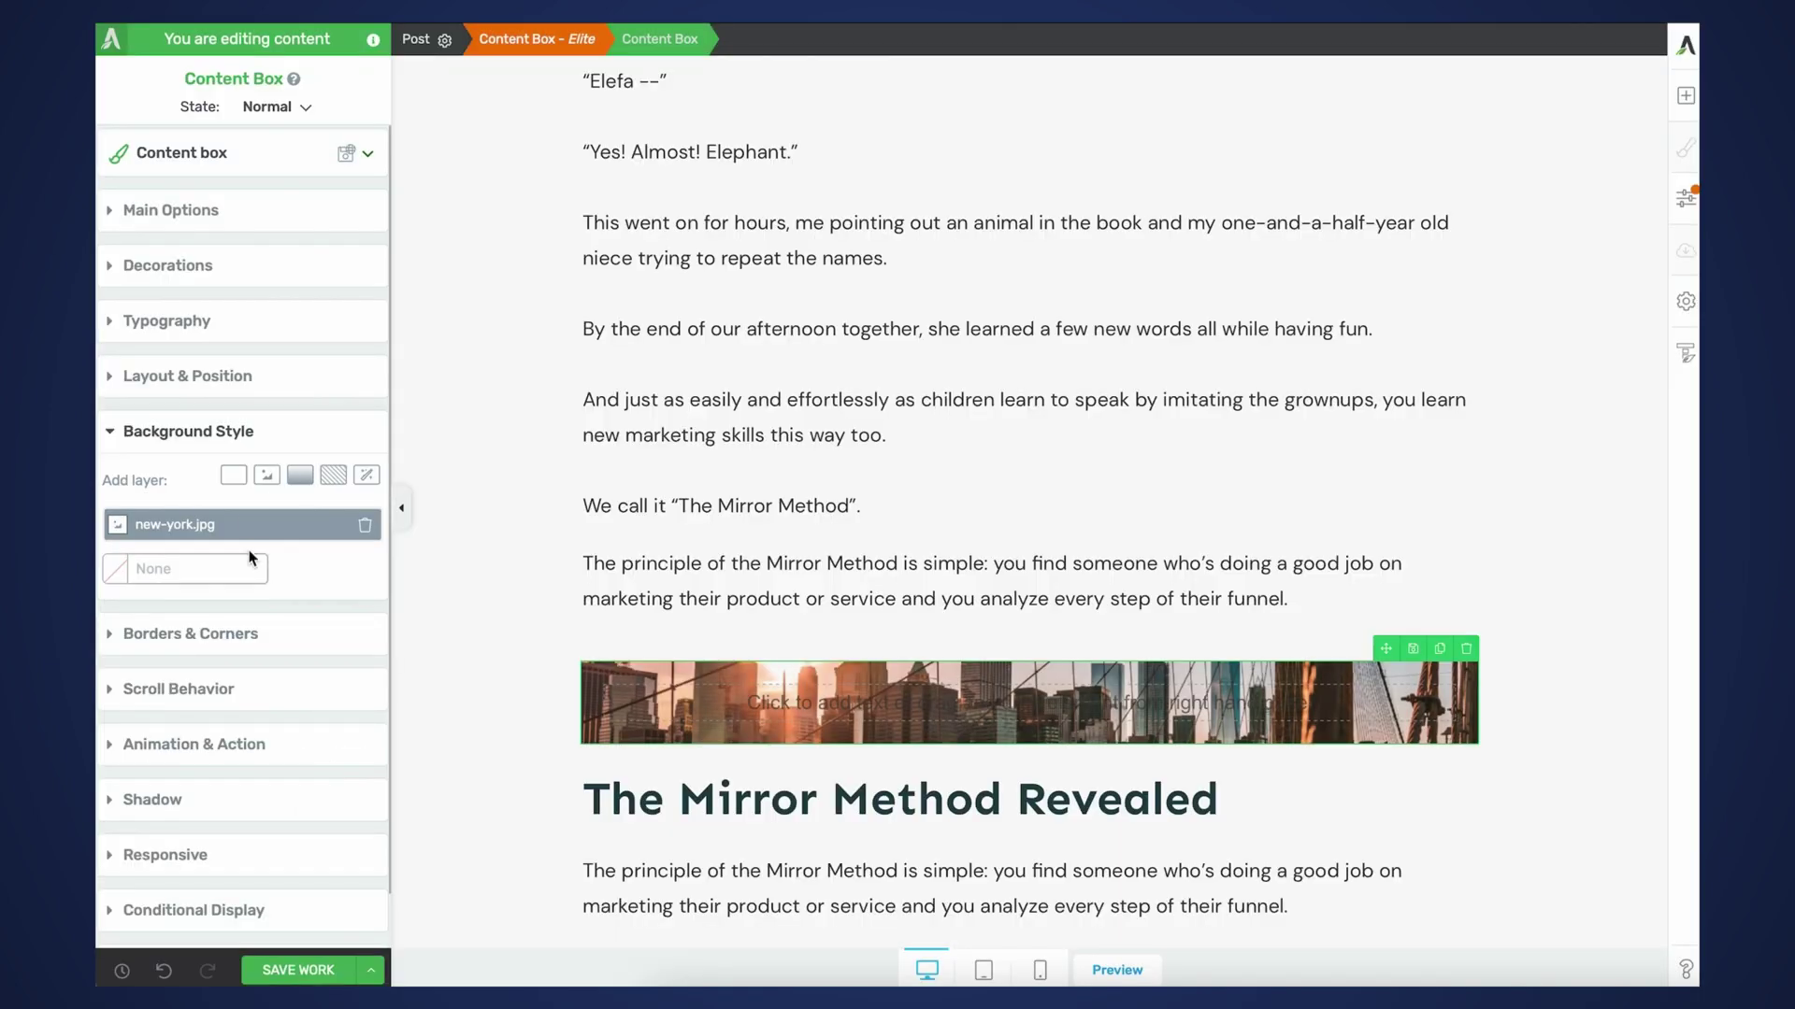
left_click(232, 478)
left_click_drag(276, 693, 300, 701)
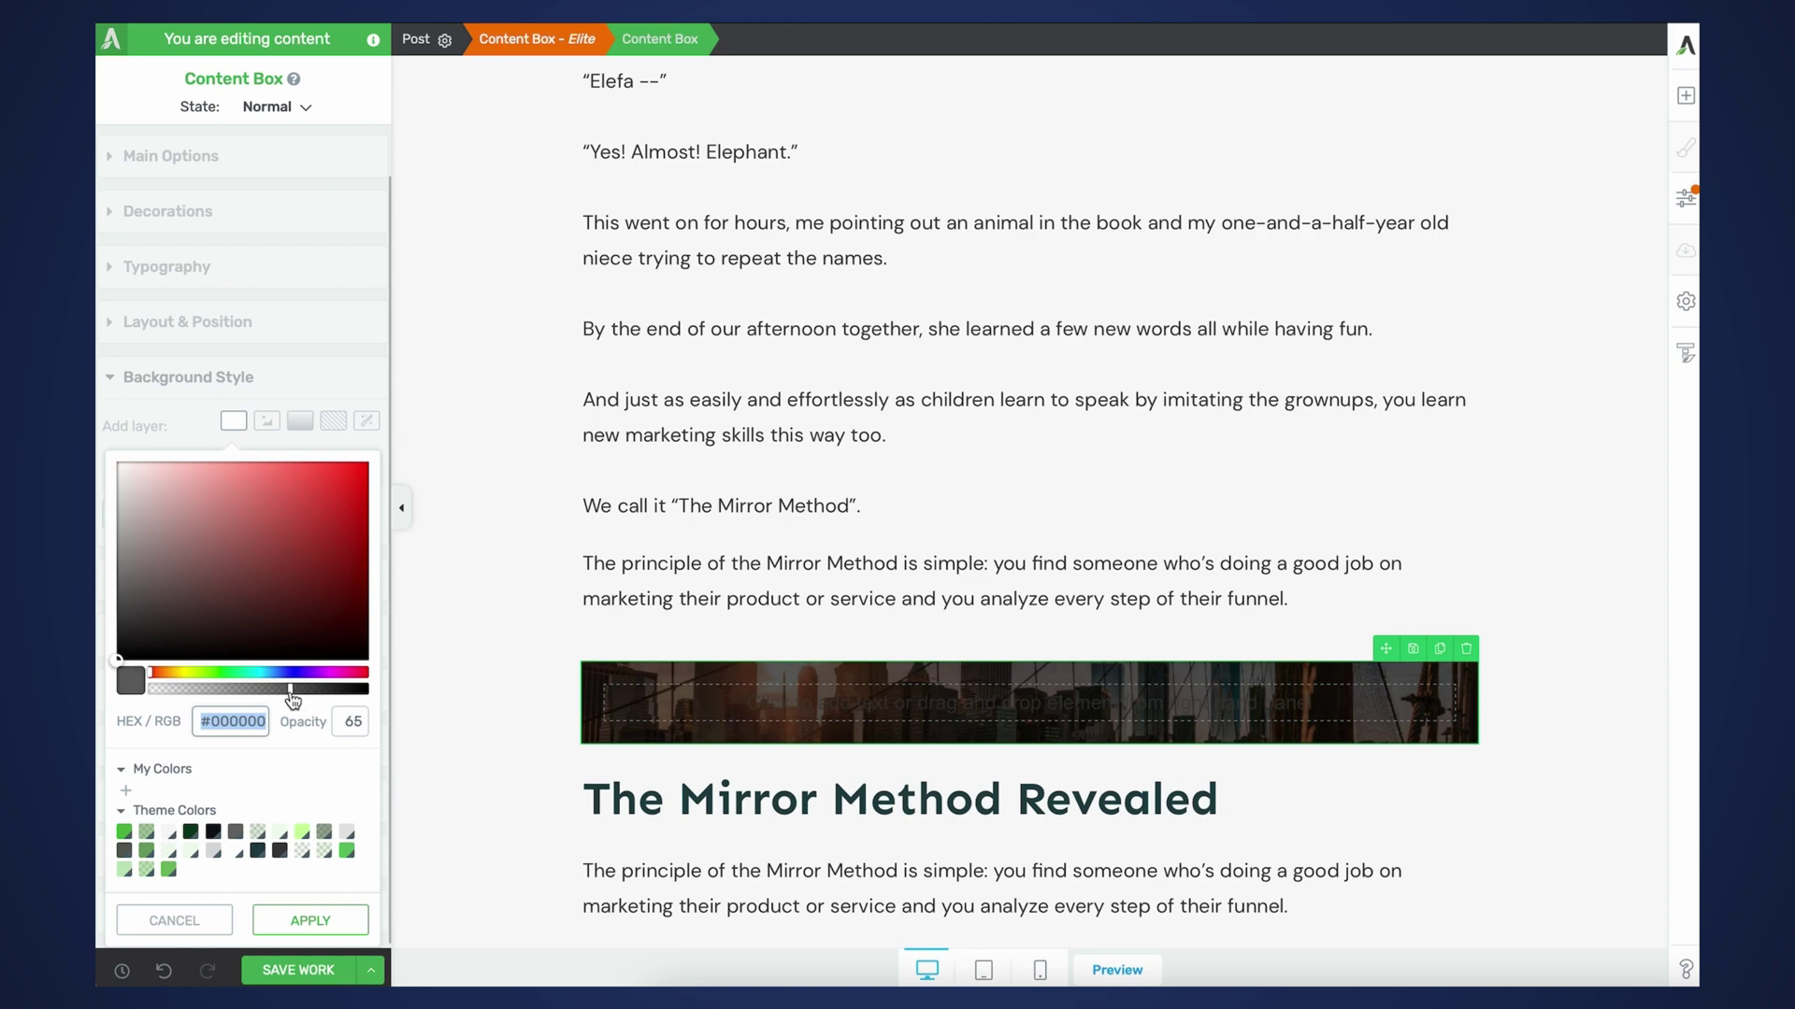
left_click(311, 920)
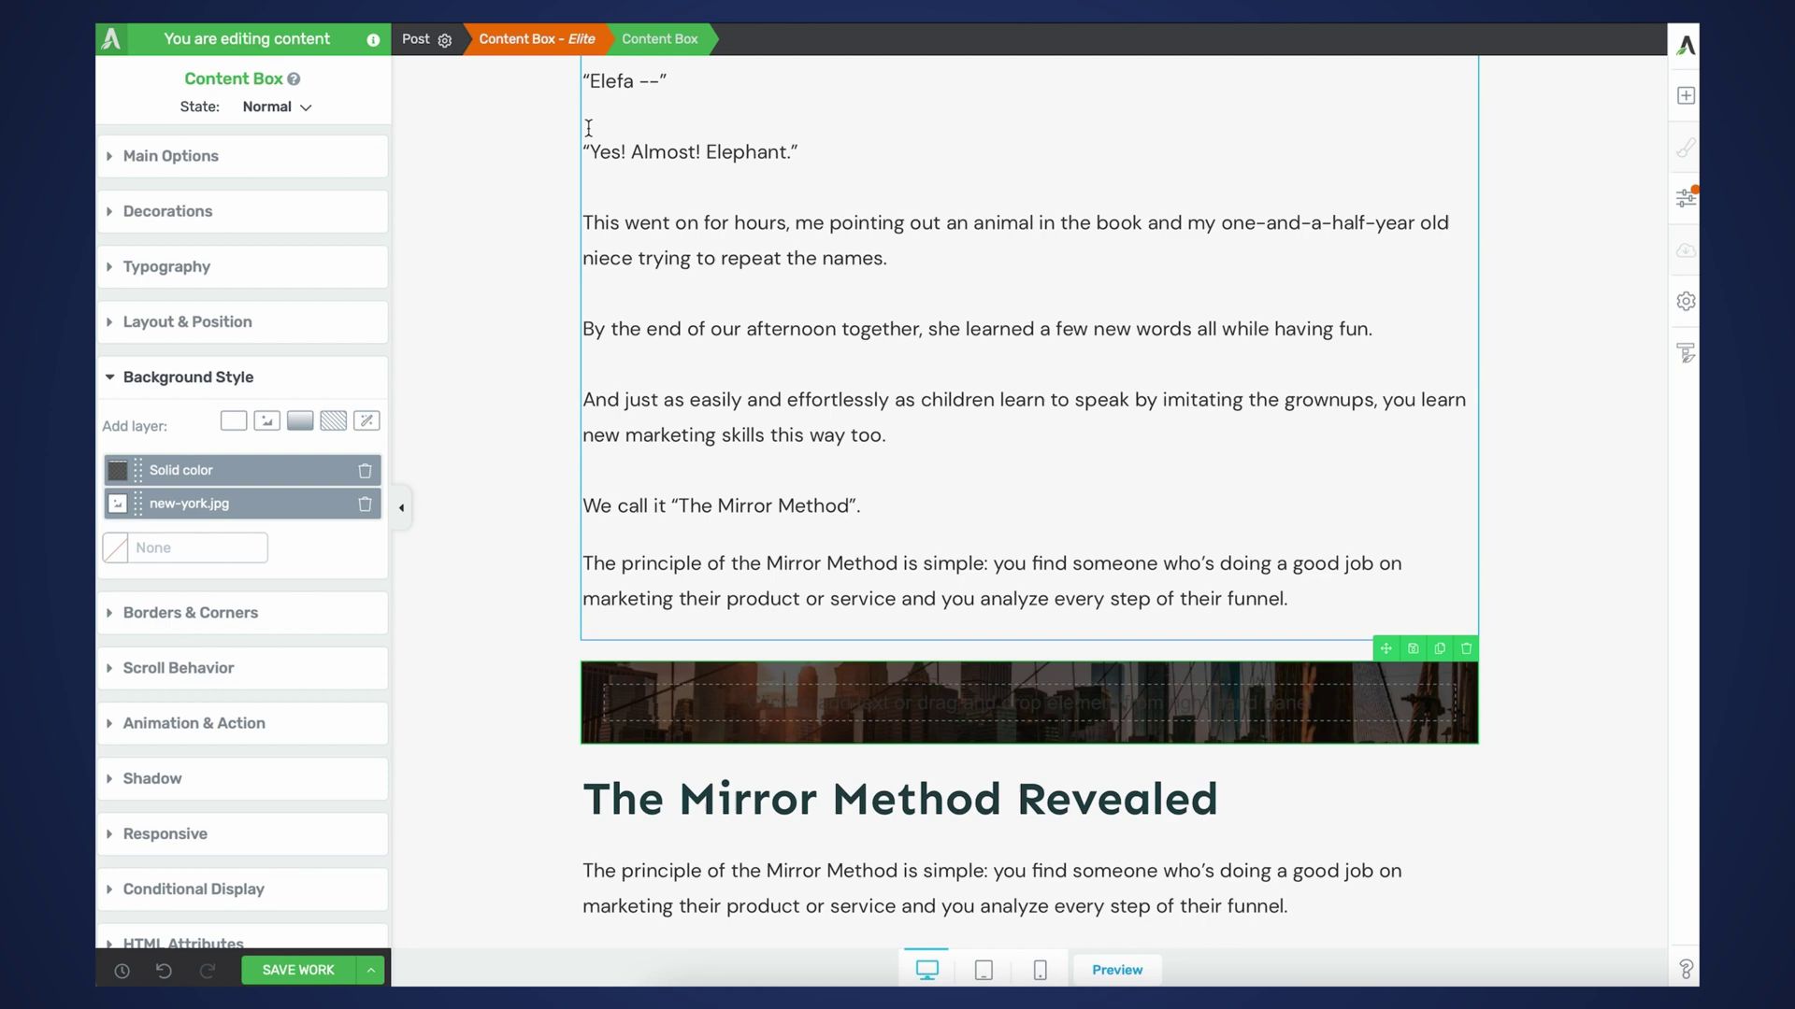
- Set the content box's minimum height to 193 px
left_click(311, 362)
mouse_move(124, 301)
left_mouse_down()
mouse_move(183, 300)
mouse_move(154, 300)
left_mouse_up()
scroll(1222, 473, "down", 2)
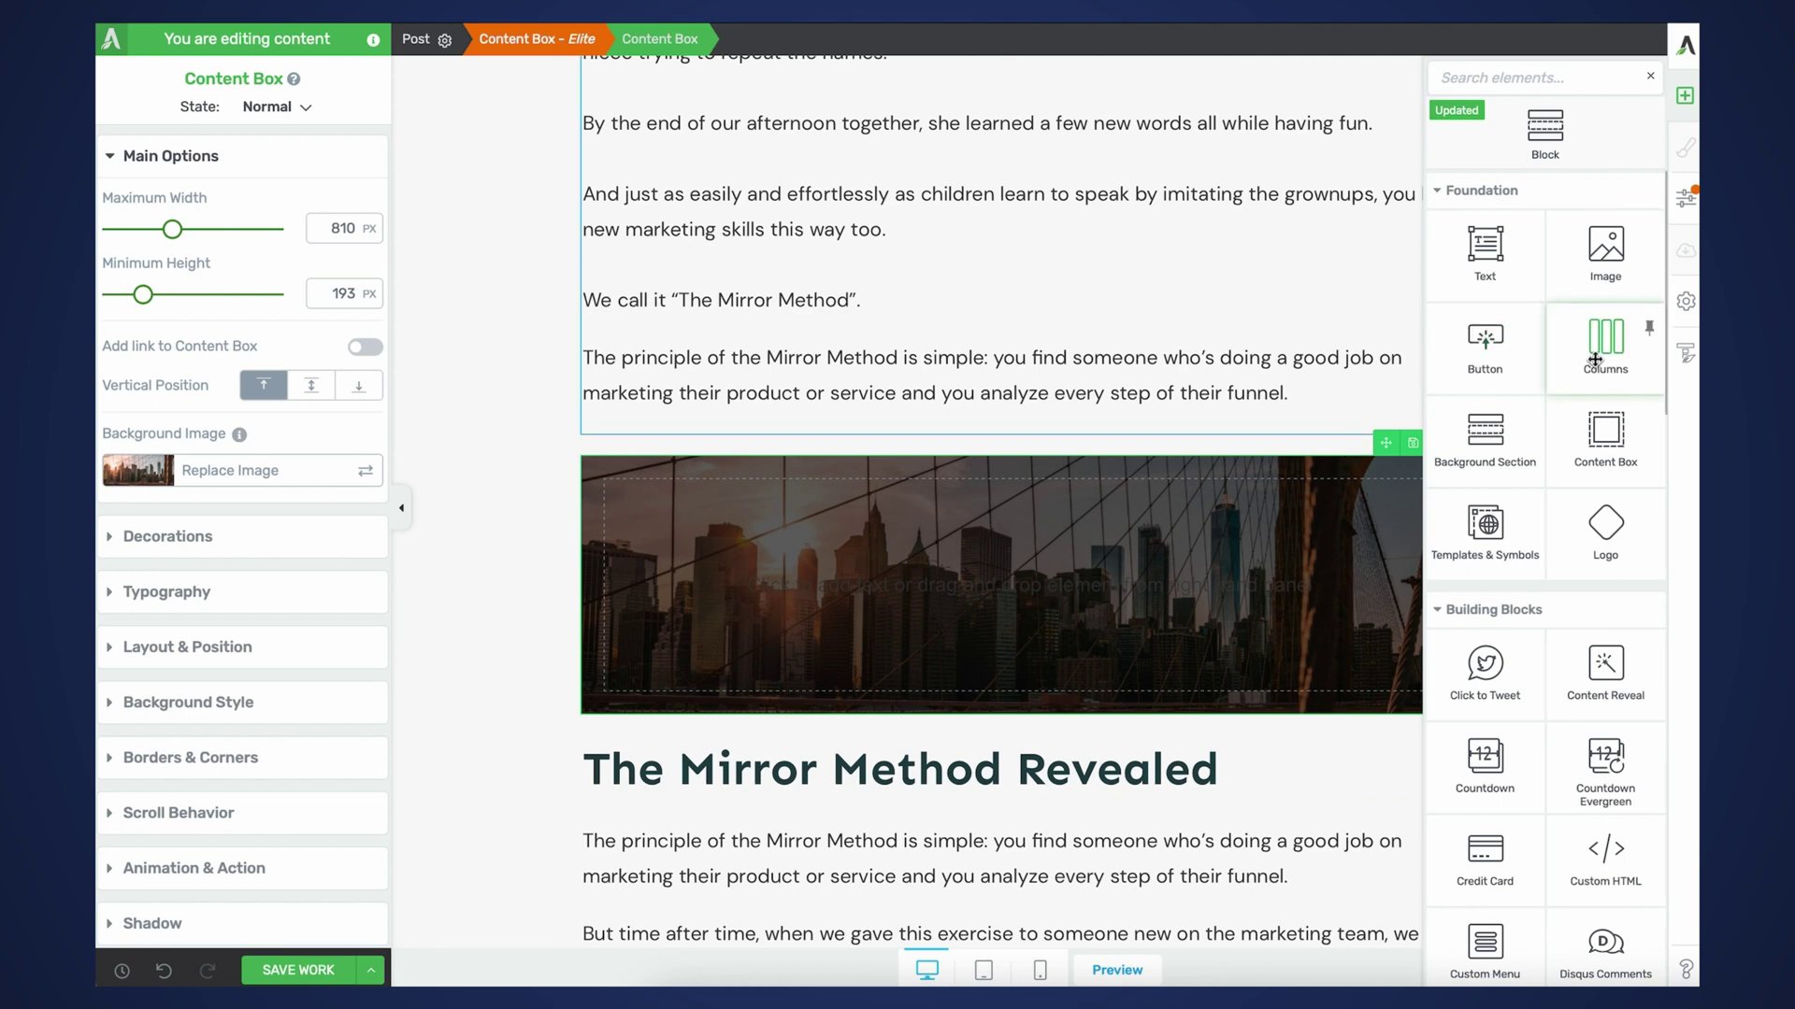
- Add two equal 1/2 + 1/2 columns to the banner, centred vertically
left_click_drag(1606, 341, 1121, 560)
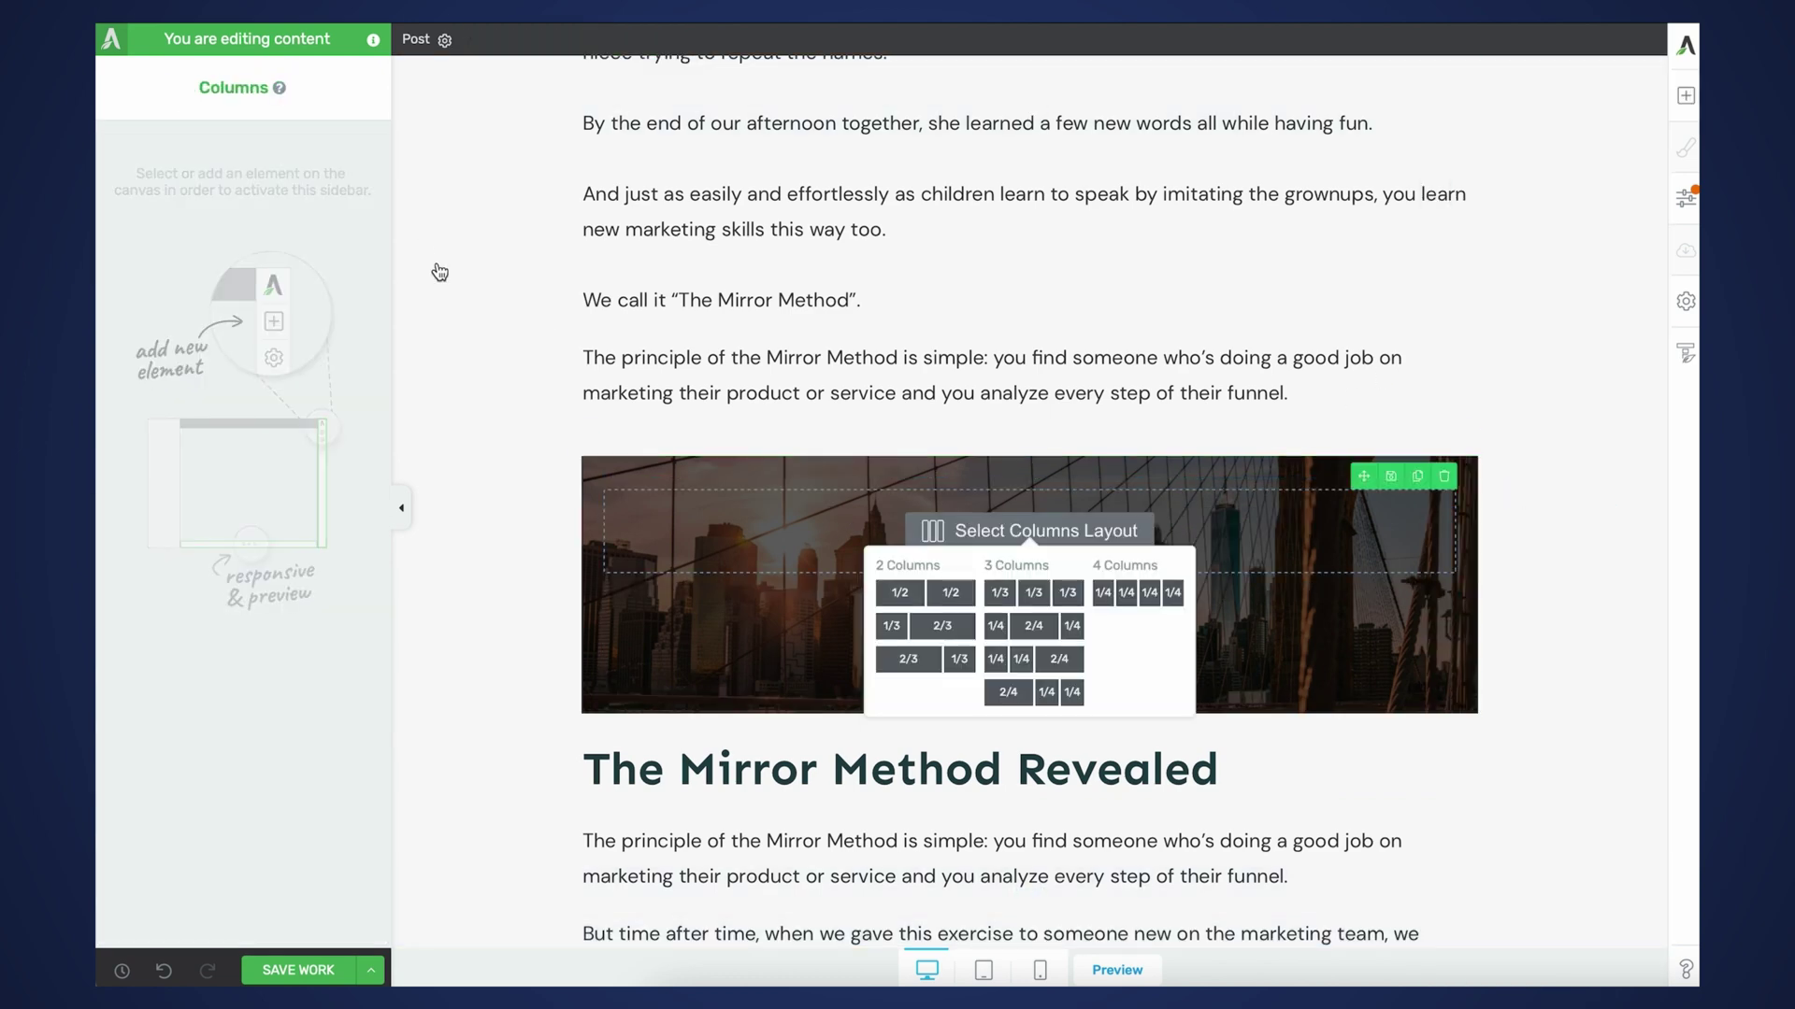
left_click(925, 592)
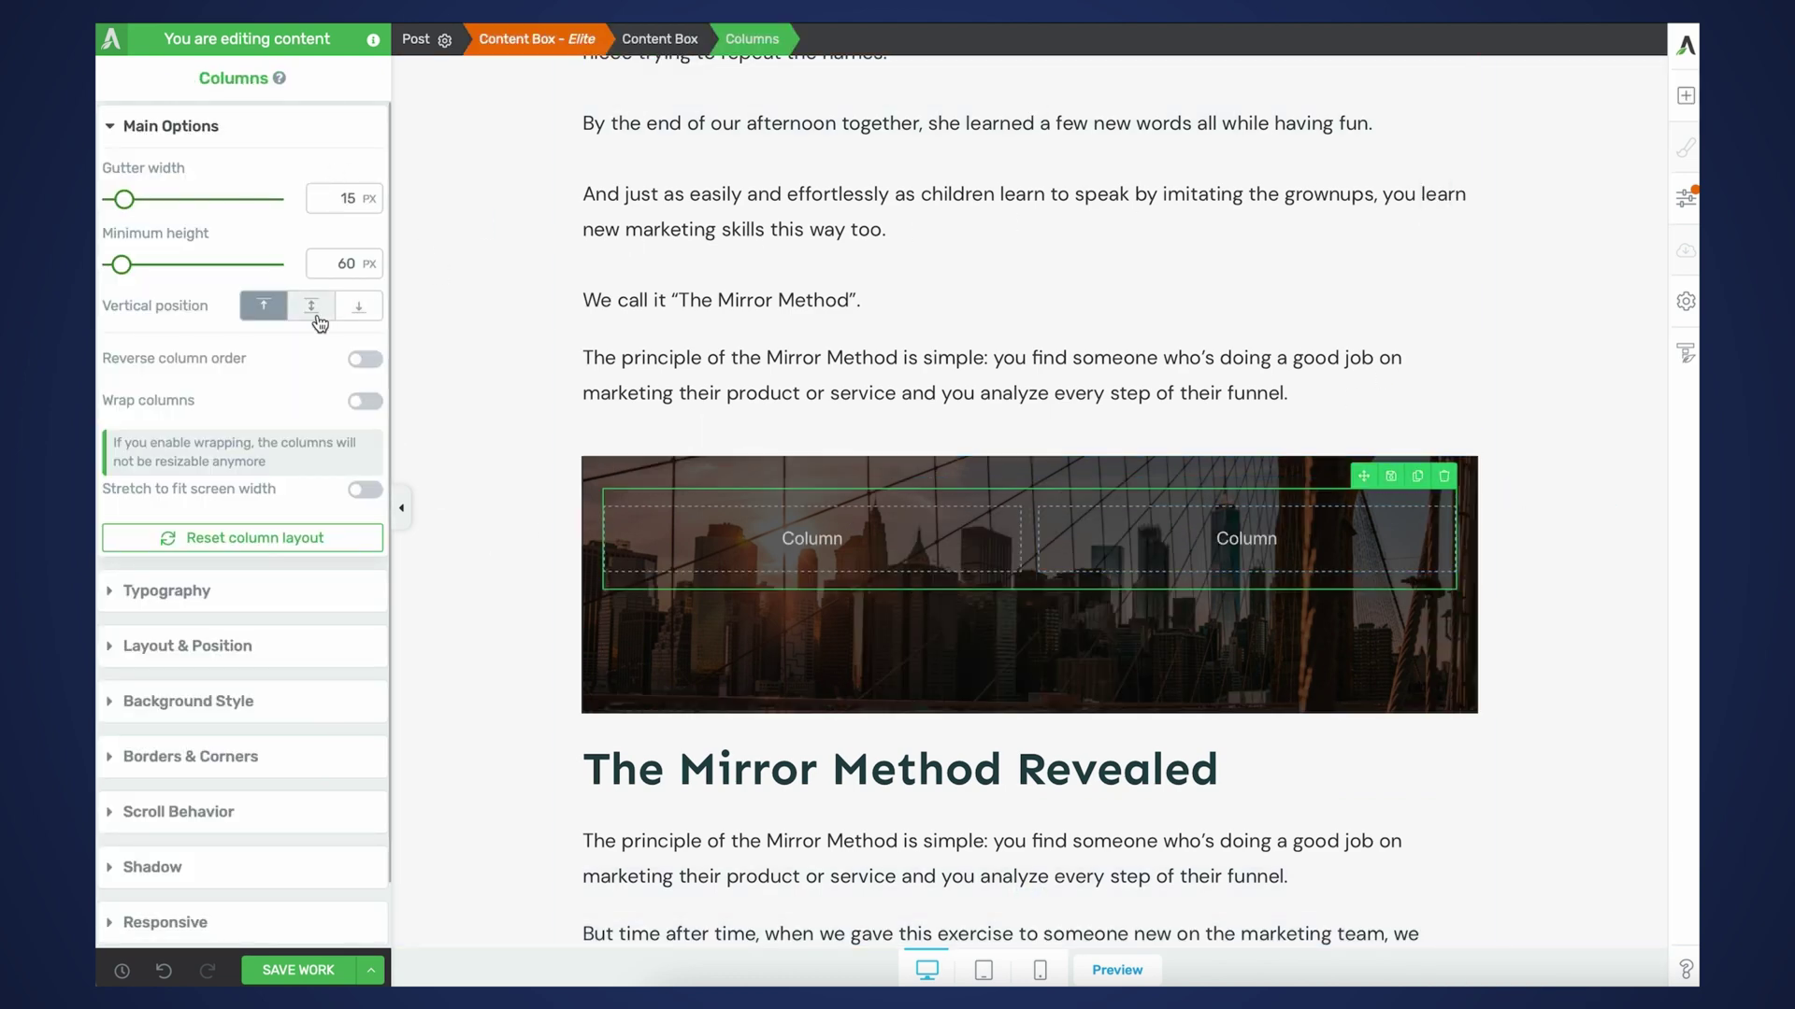
left_click(657, 41)
left_click(312, 440)
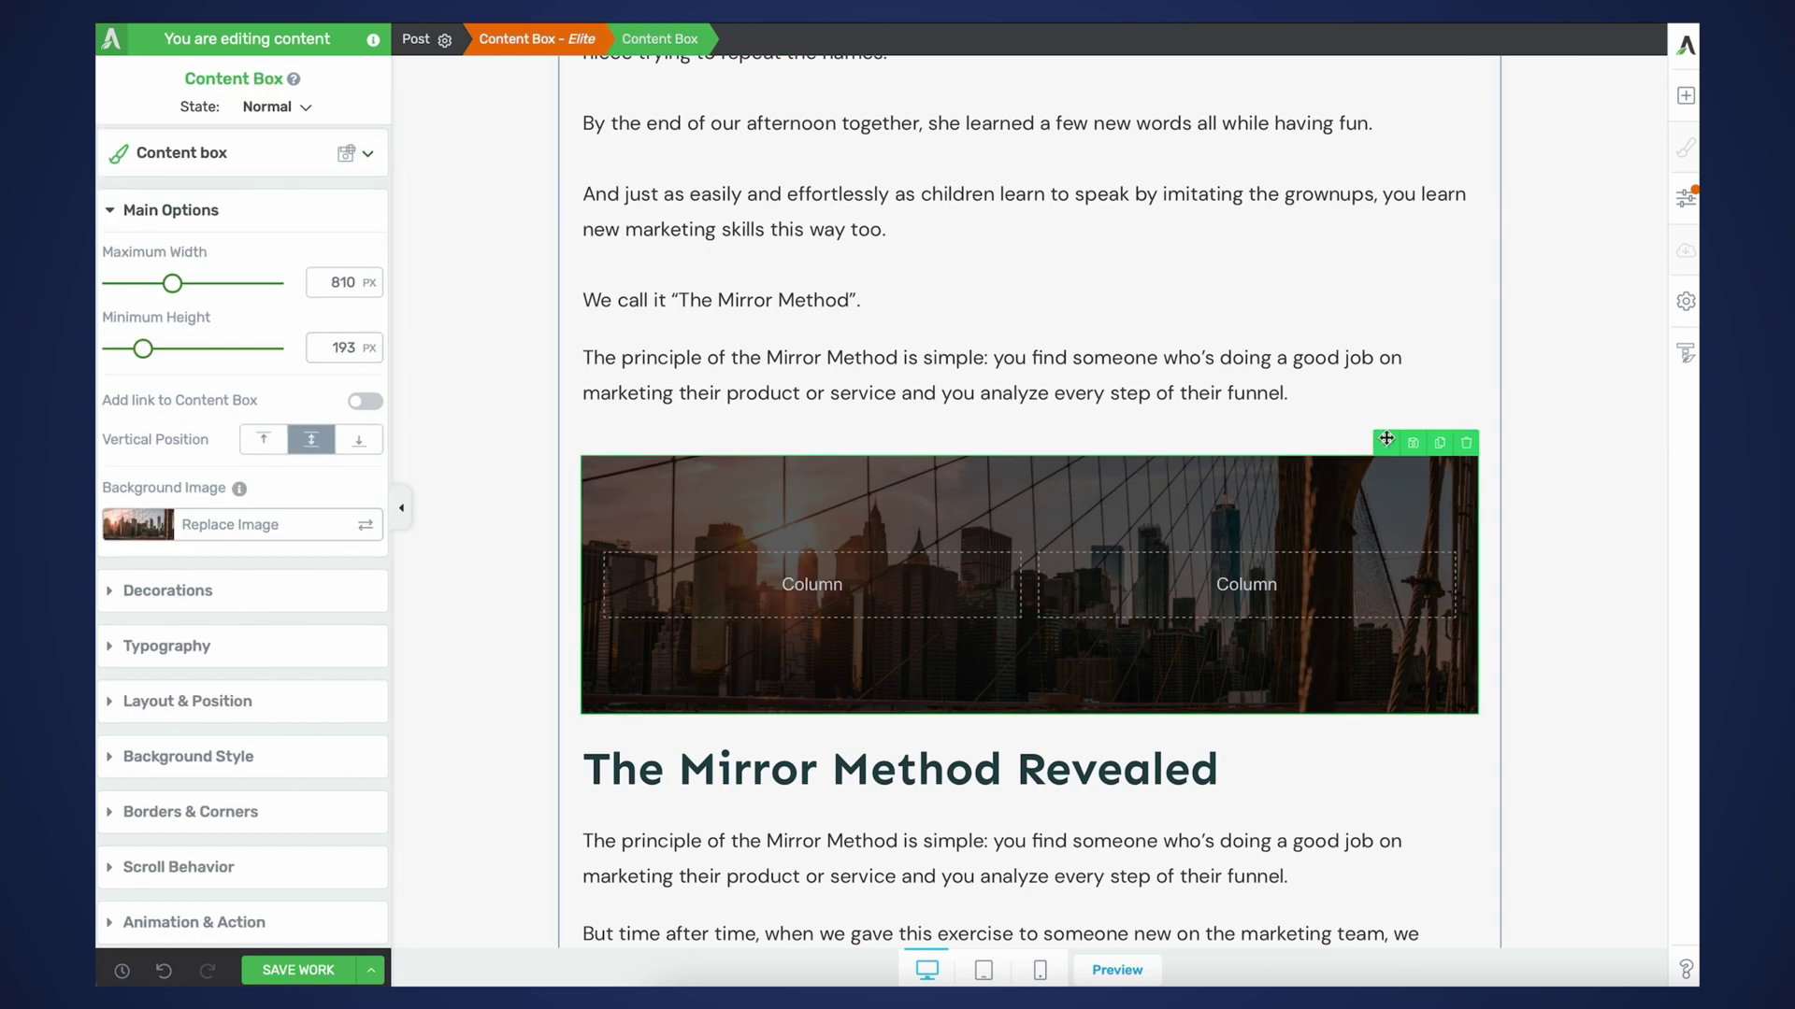
- Put a white, centred, 32 px 'Join us in New York City' headline in the left column, with tighter spacing below
left_click(1685, 95)
left_click_drag(1478, 261, 850, 569)
type("Jo")
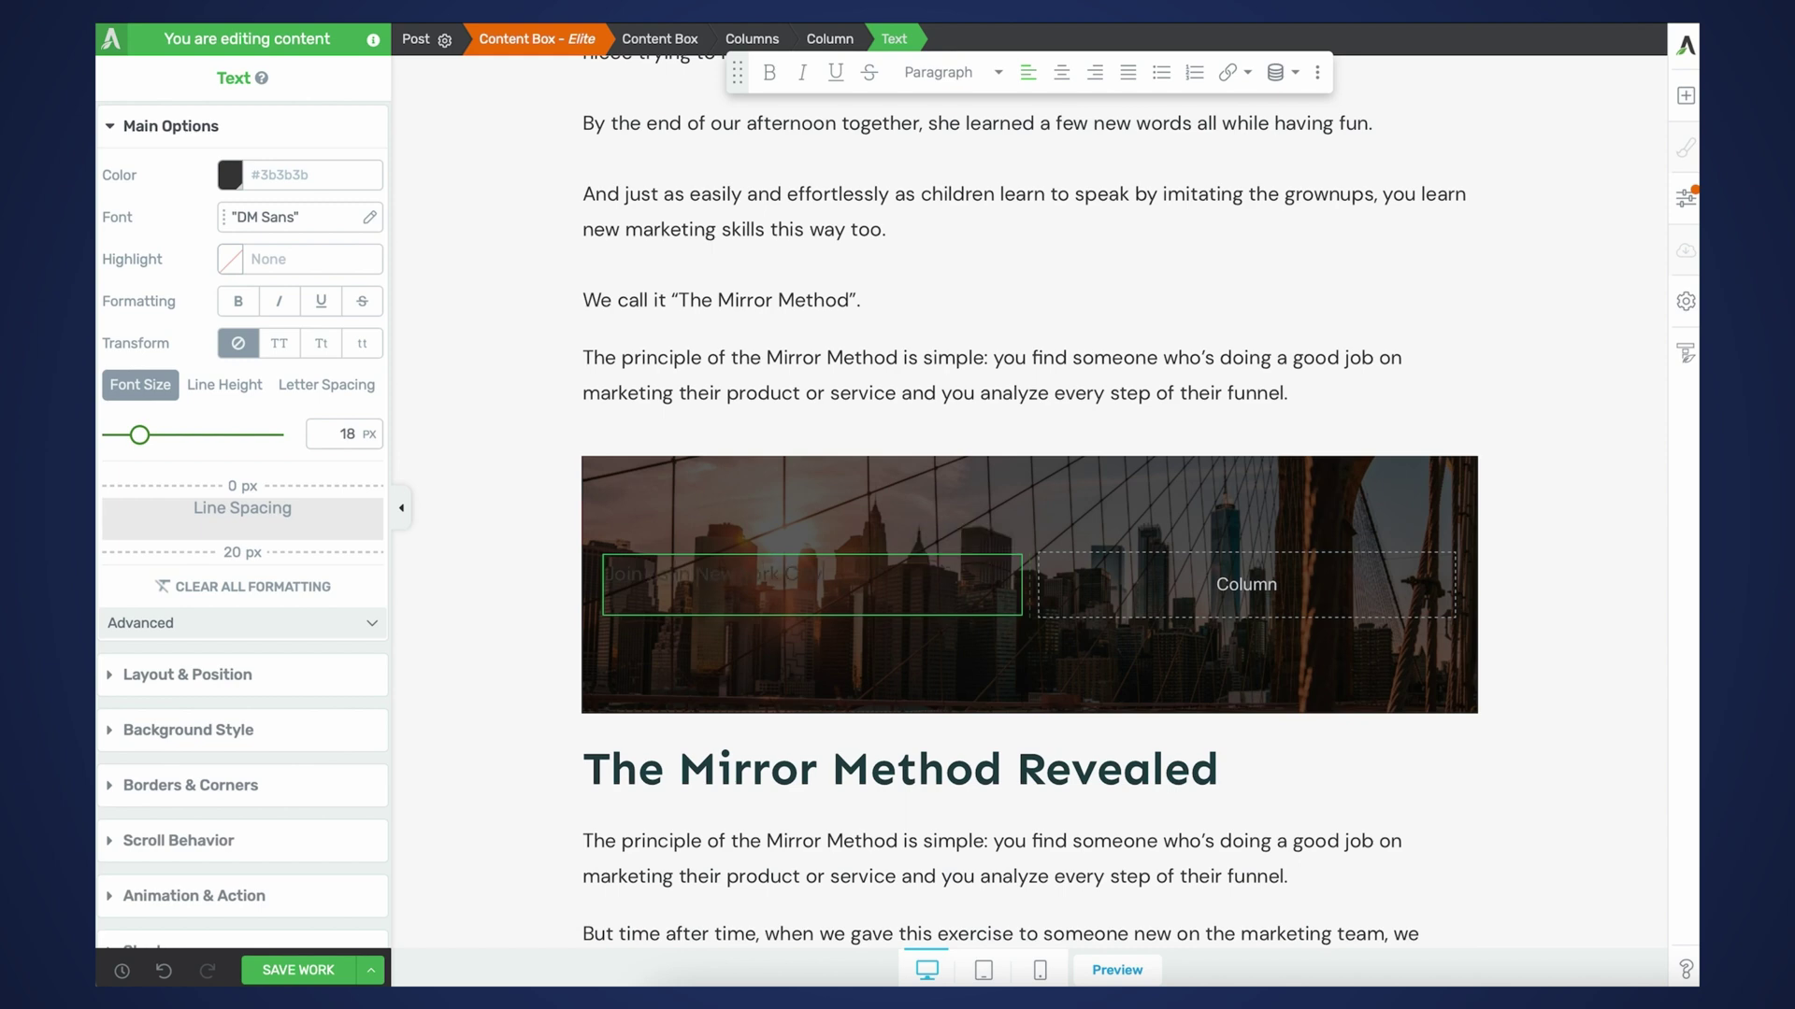
type("in us in New York City")
key("ctrl+a")
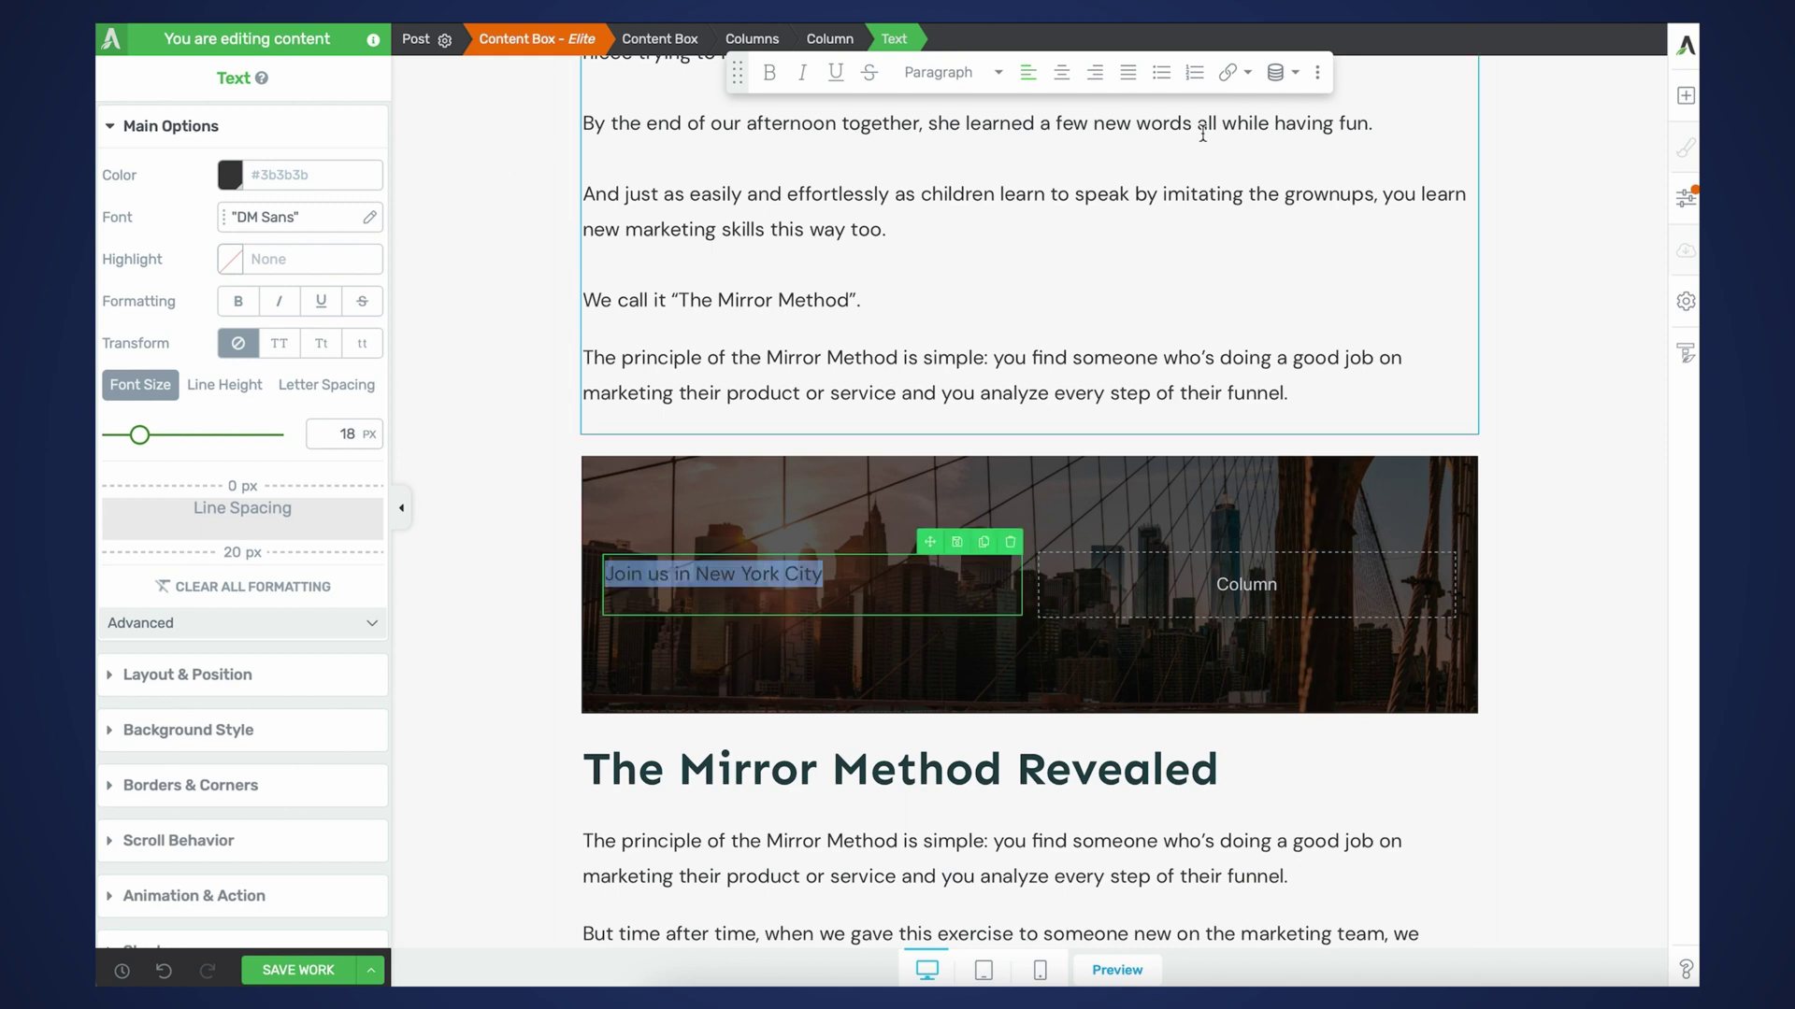
double_click(347, 434)
type("32")
left_click(234, 180)
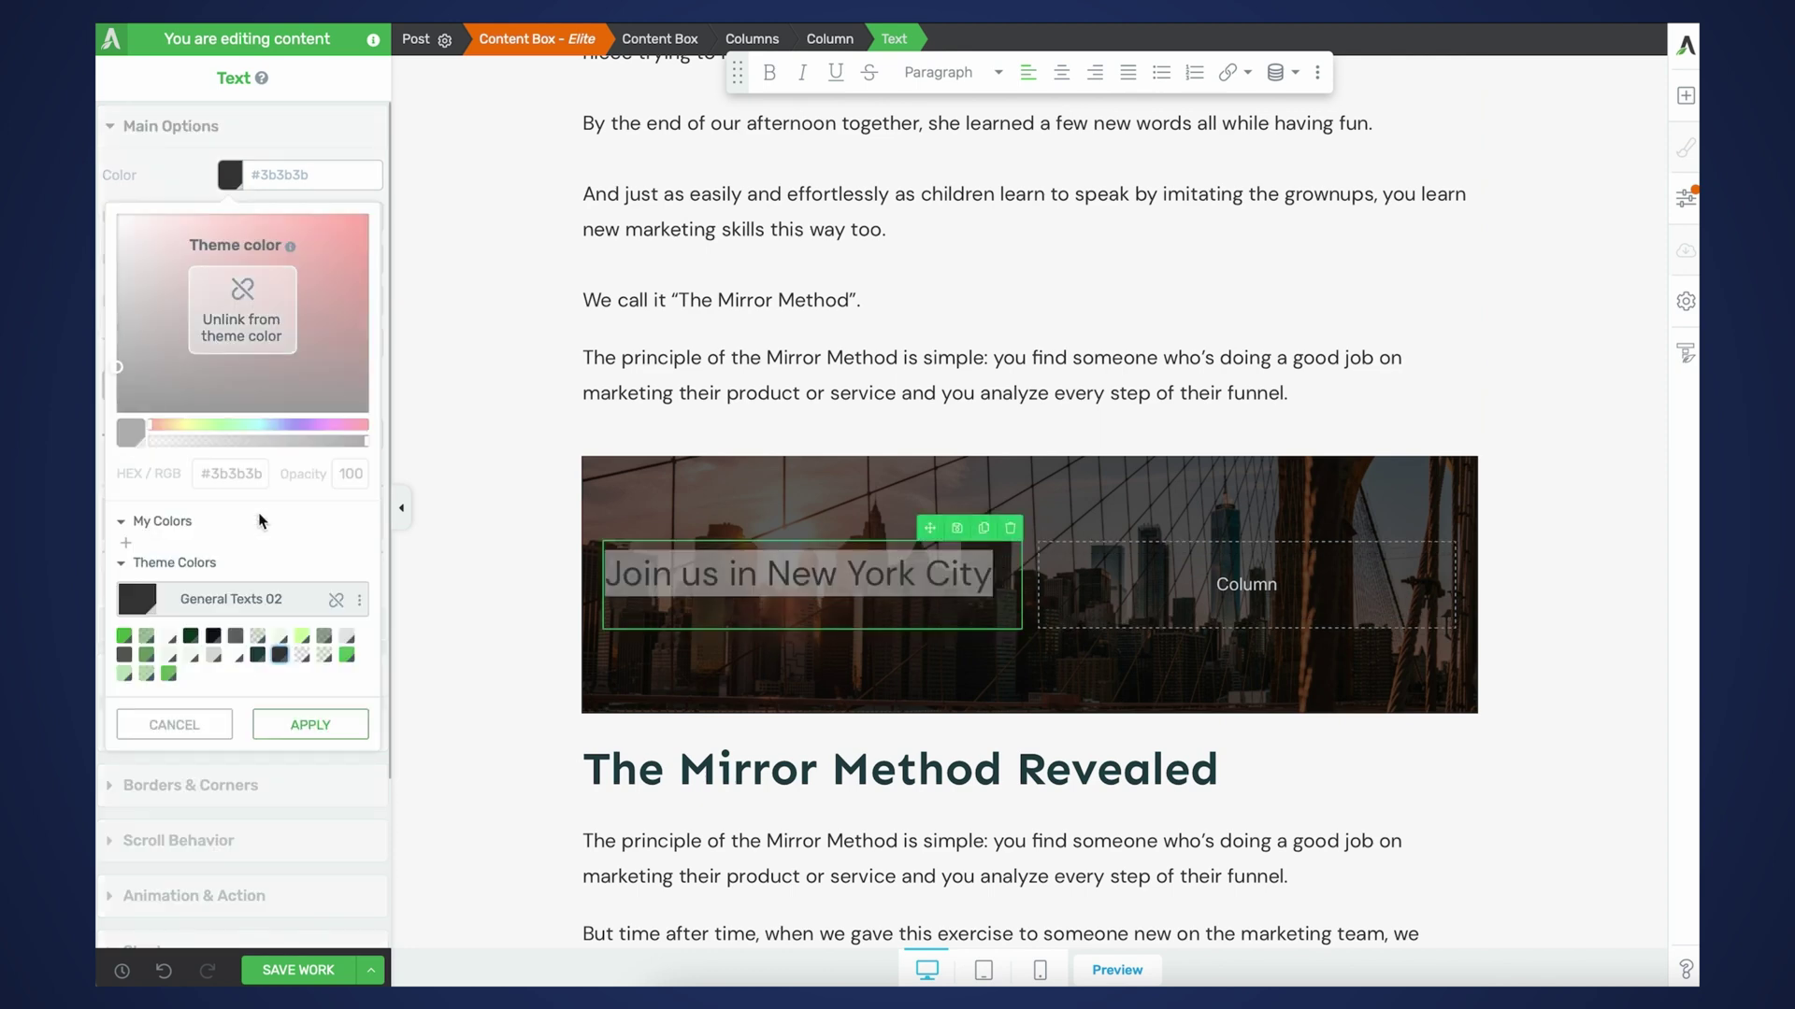
left_click(235, 654)
left_click(311, 724)
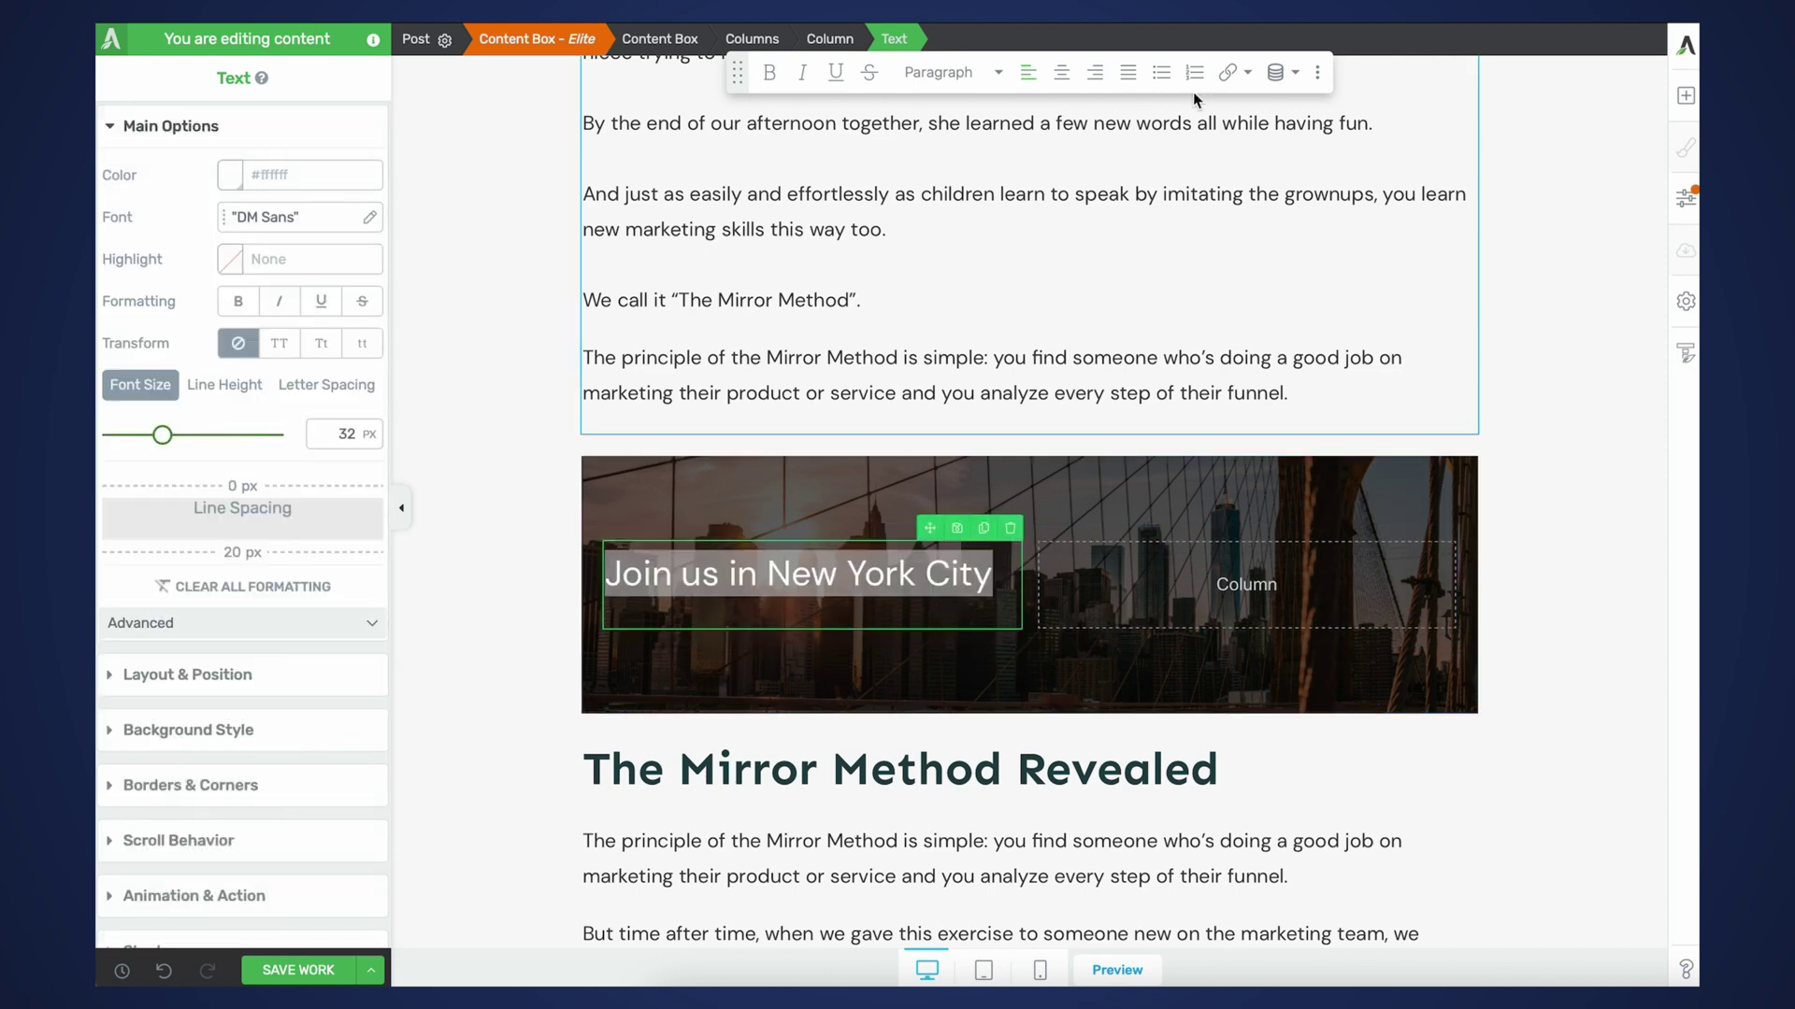
left_click(1061, 72)
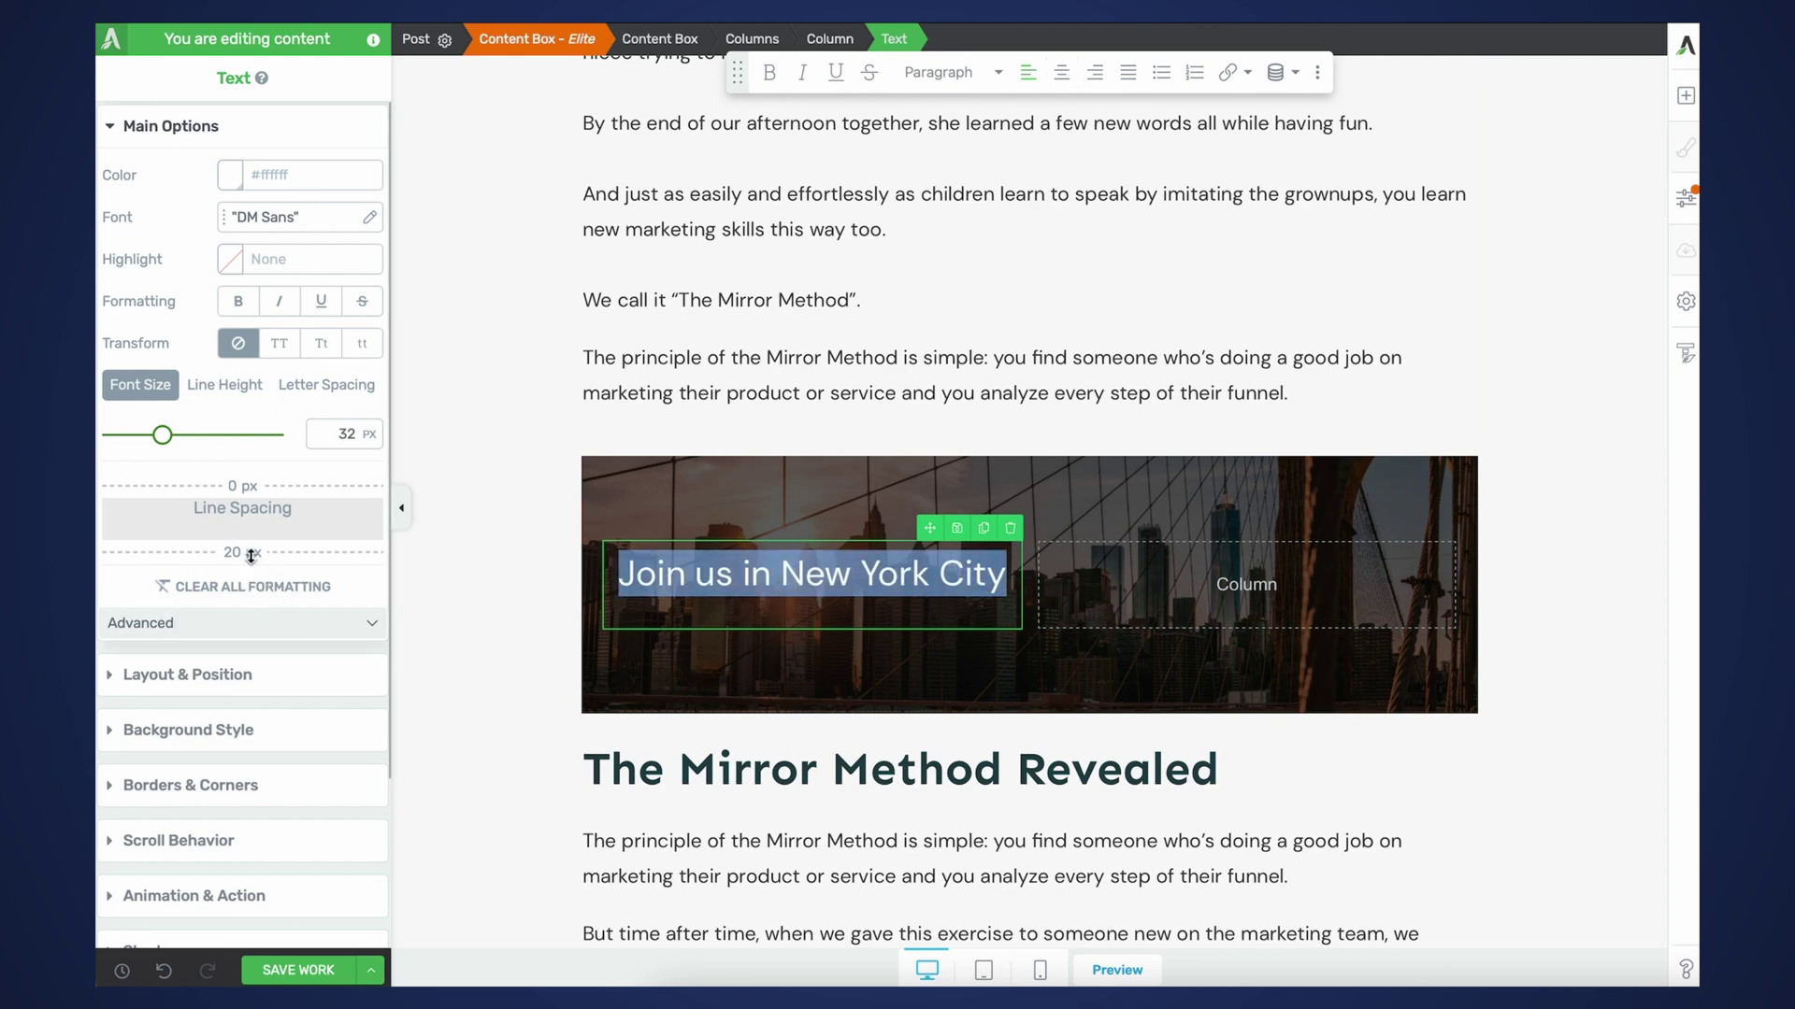
left_click_drag(252, 553, 254, 538)
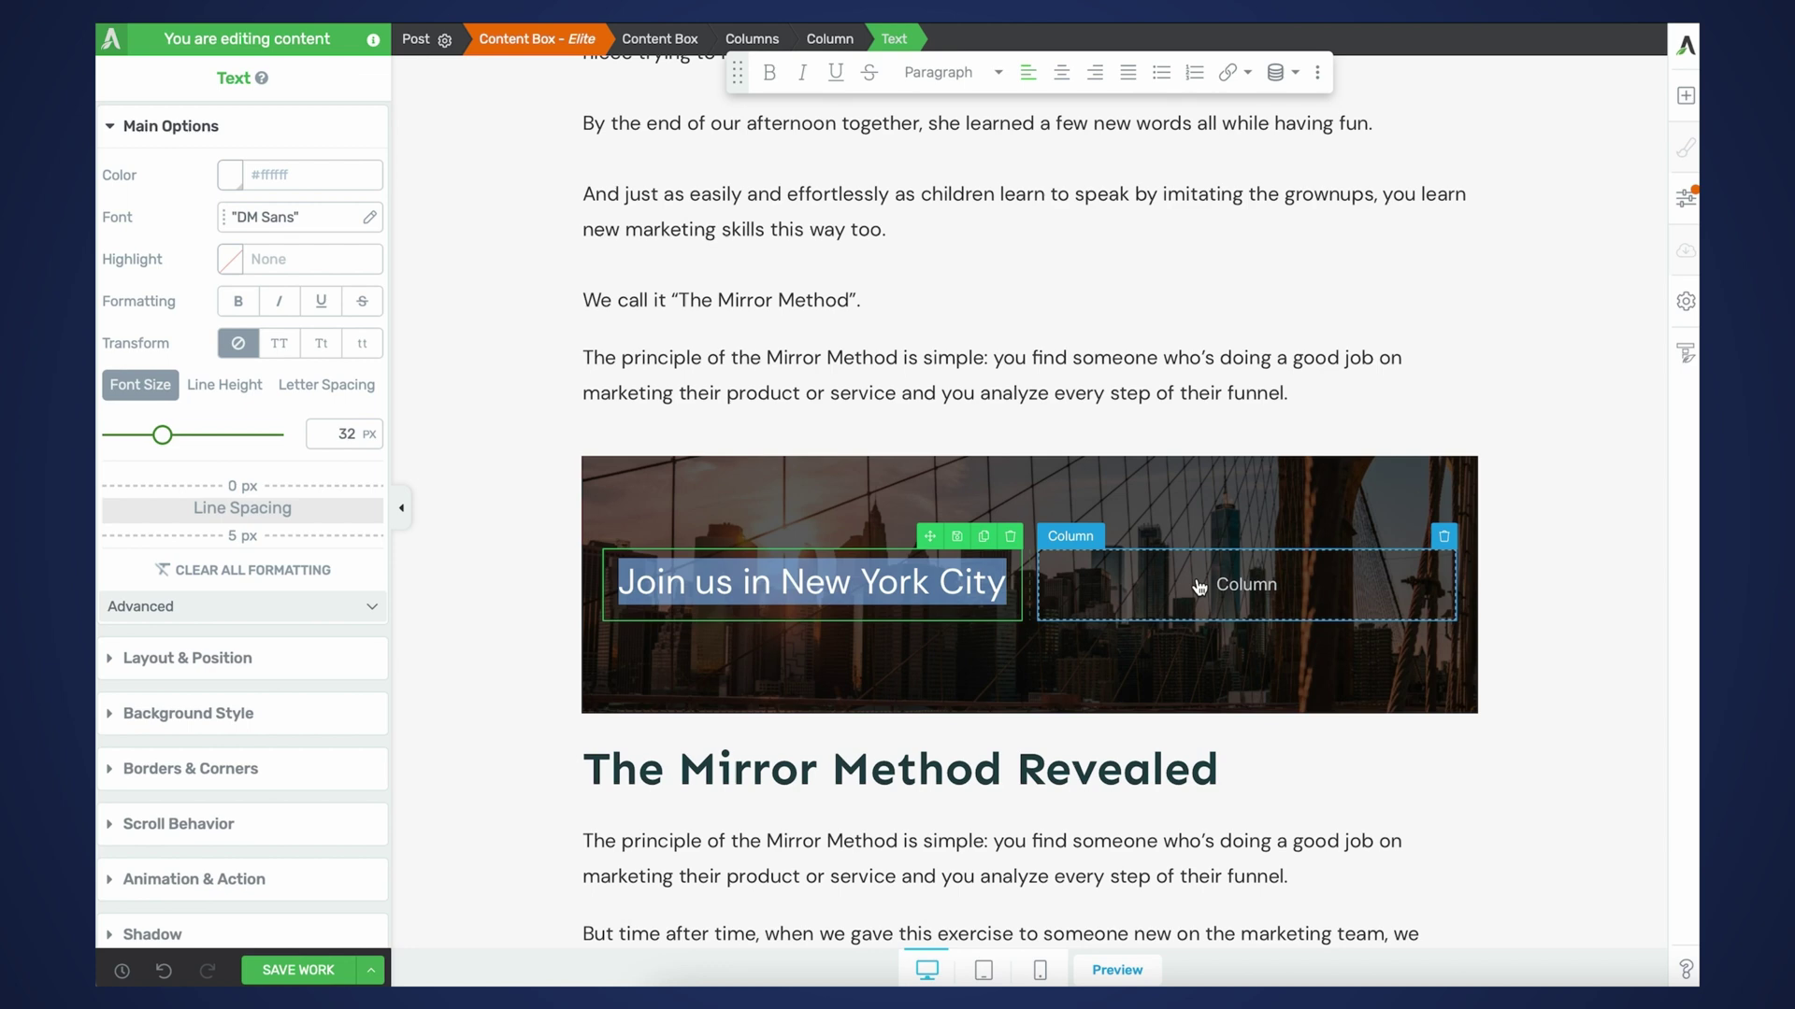
left_click(1685, 98)
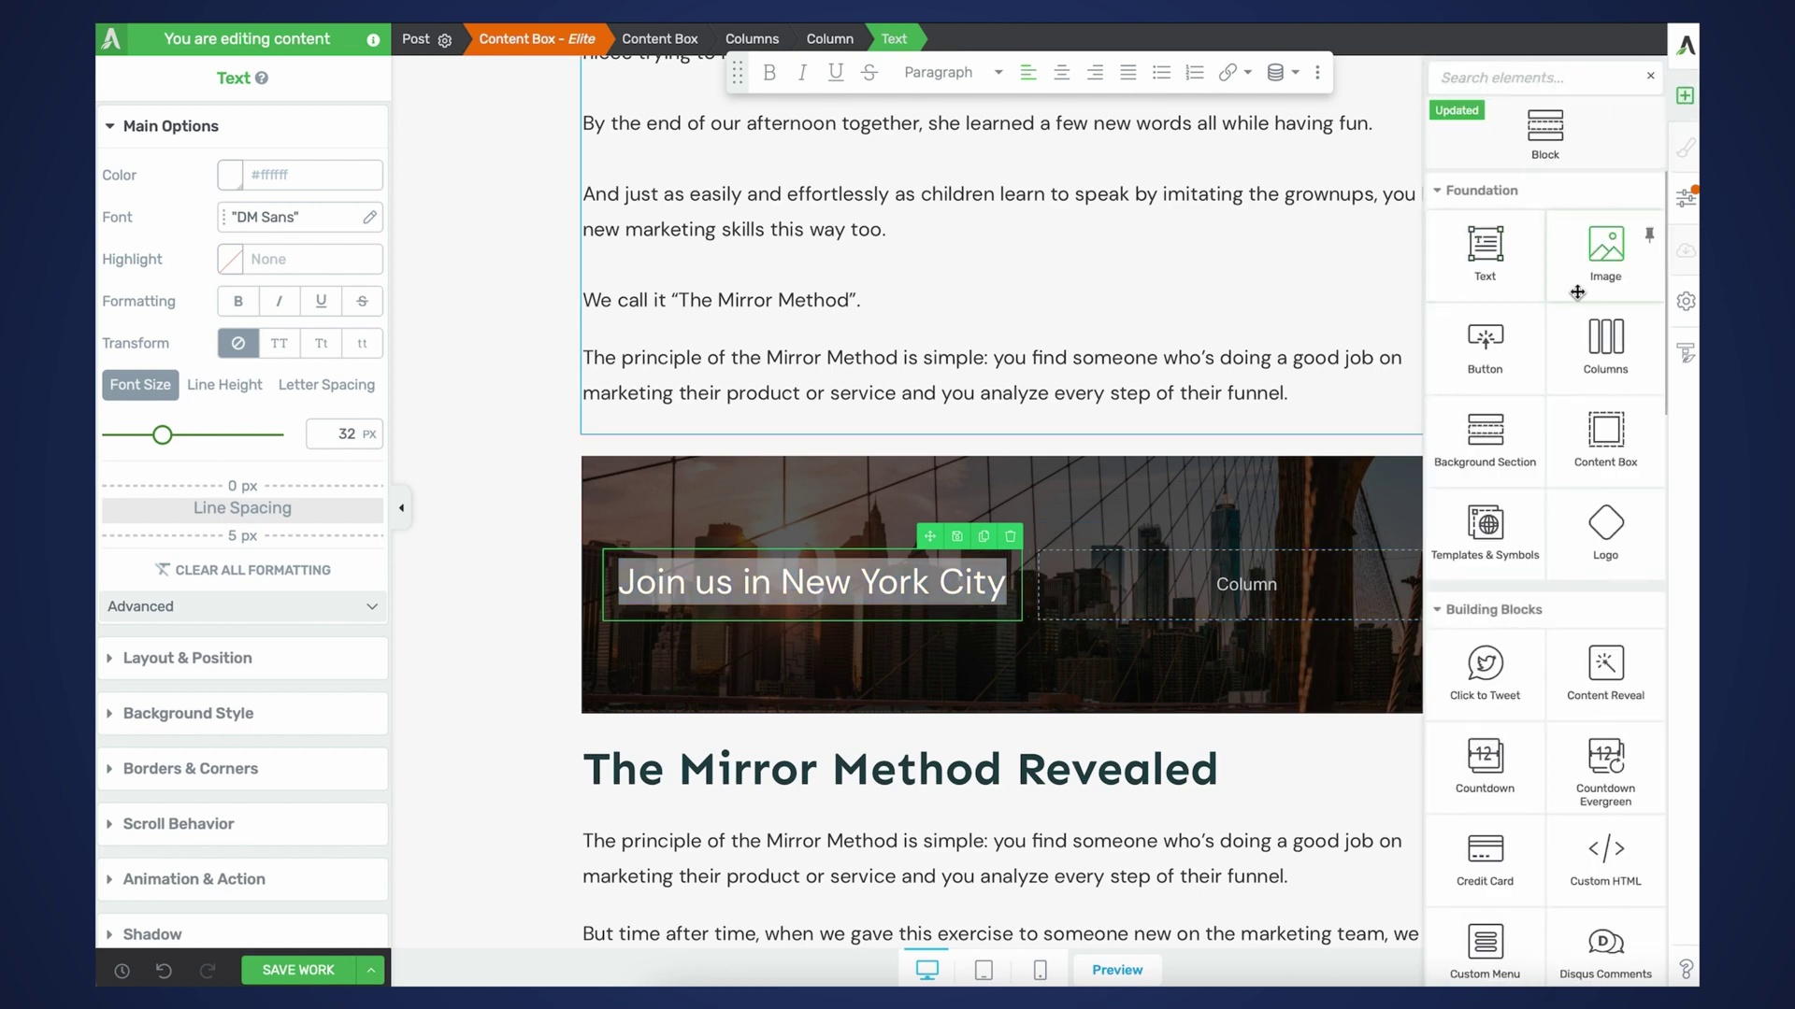
left_click_drag(1479, 319, 1253, 581)
double_click(1204, 576)
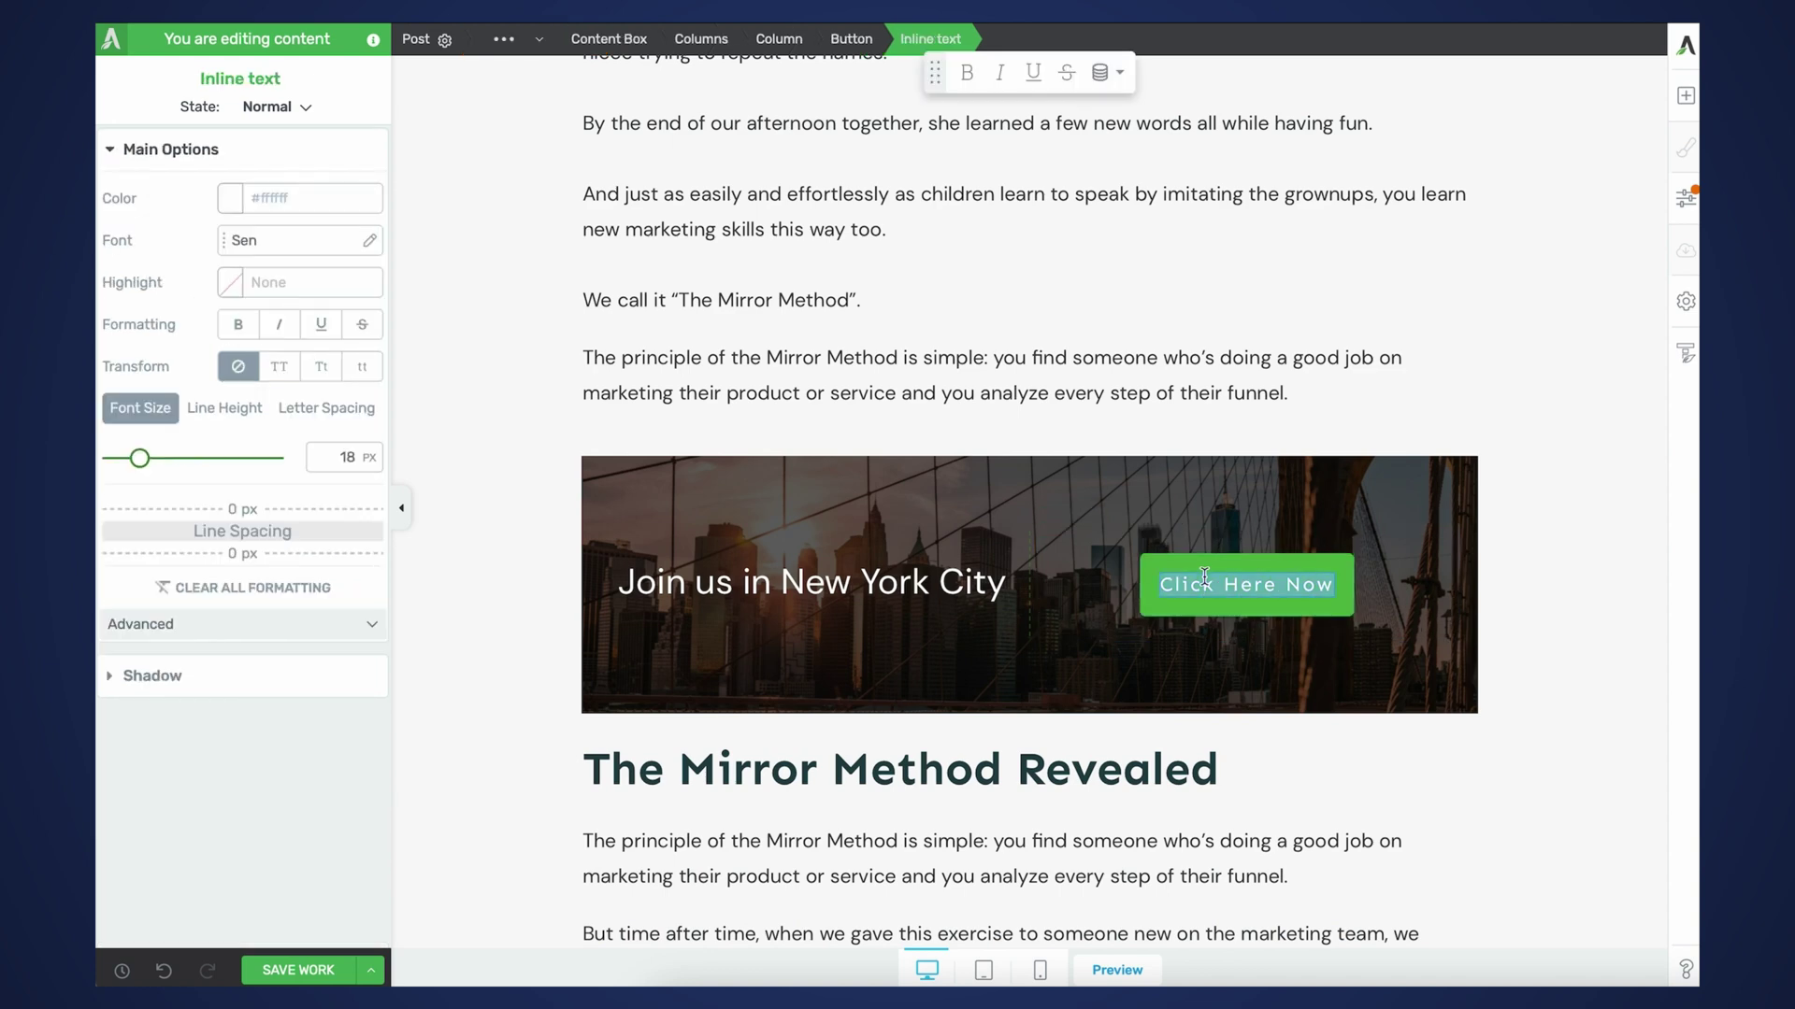
type("Learn more")
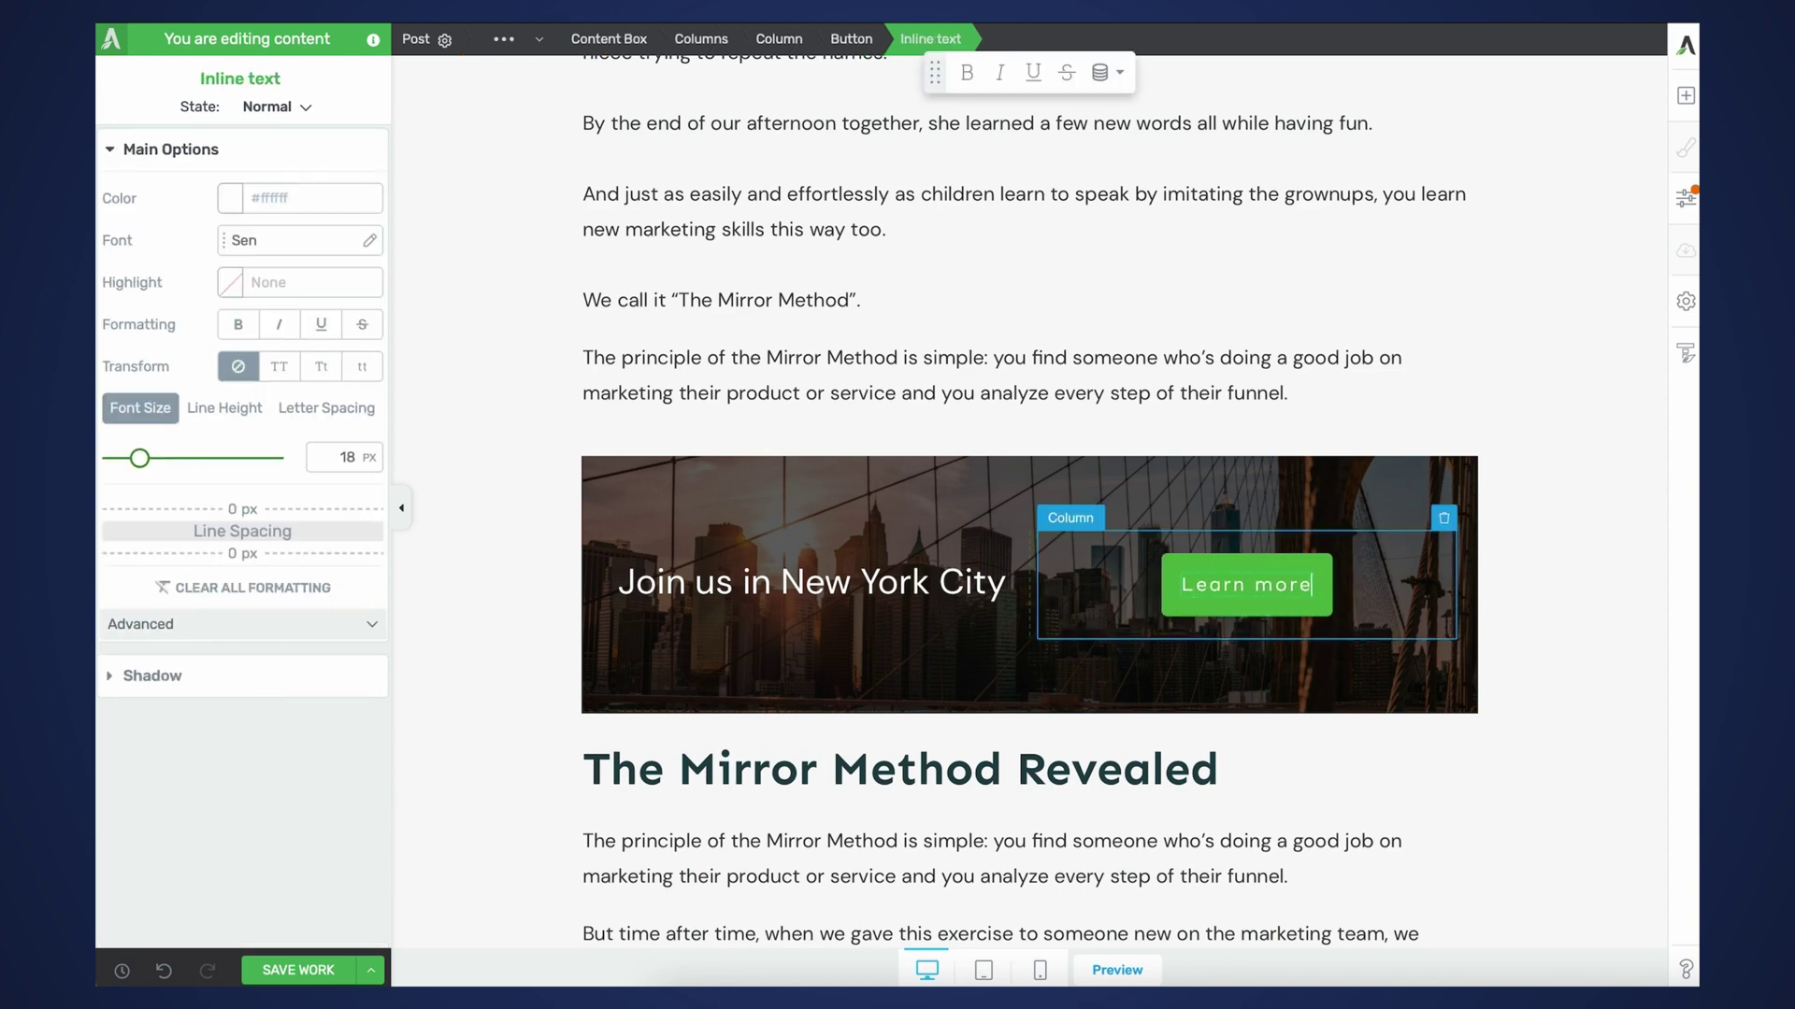
left_click(1624, 665)
scroll(887, 476, "up", 3)
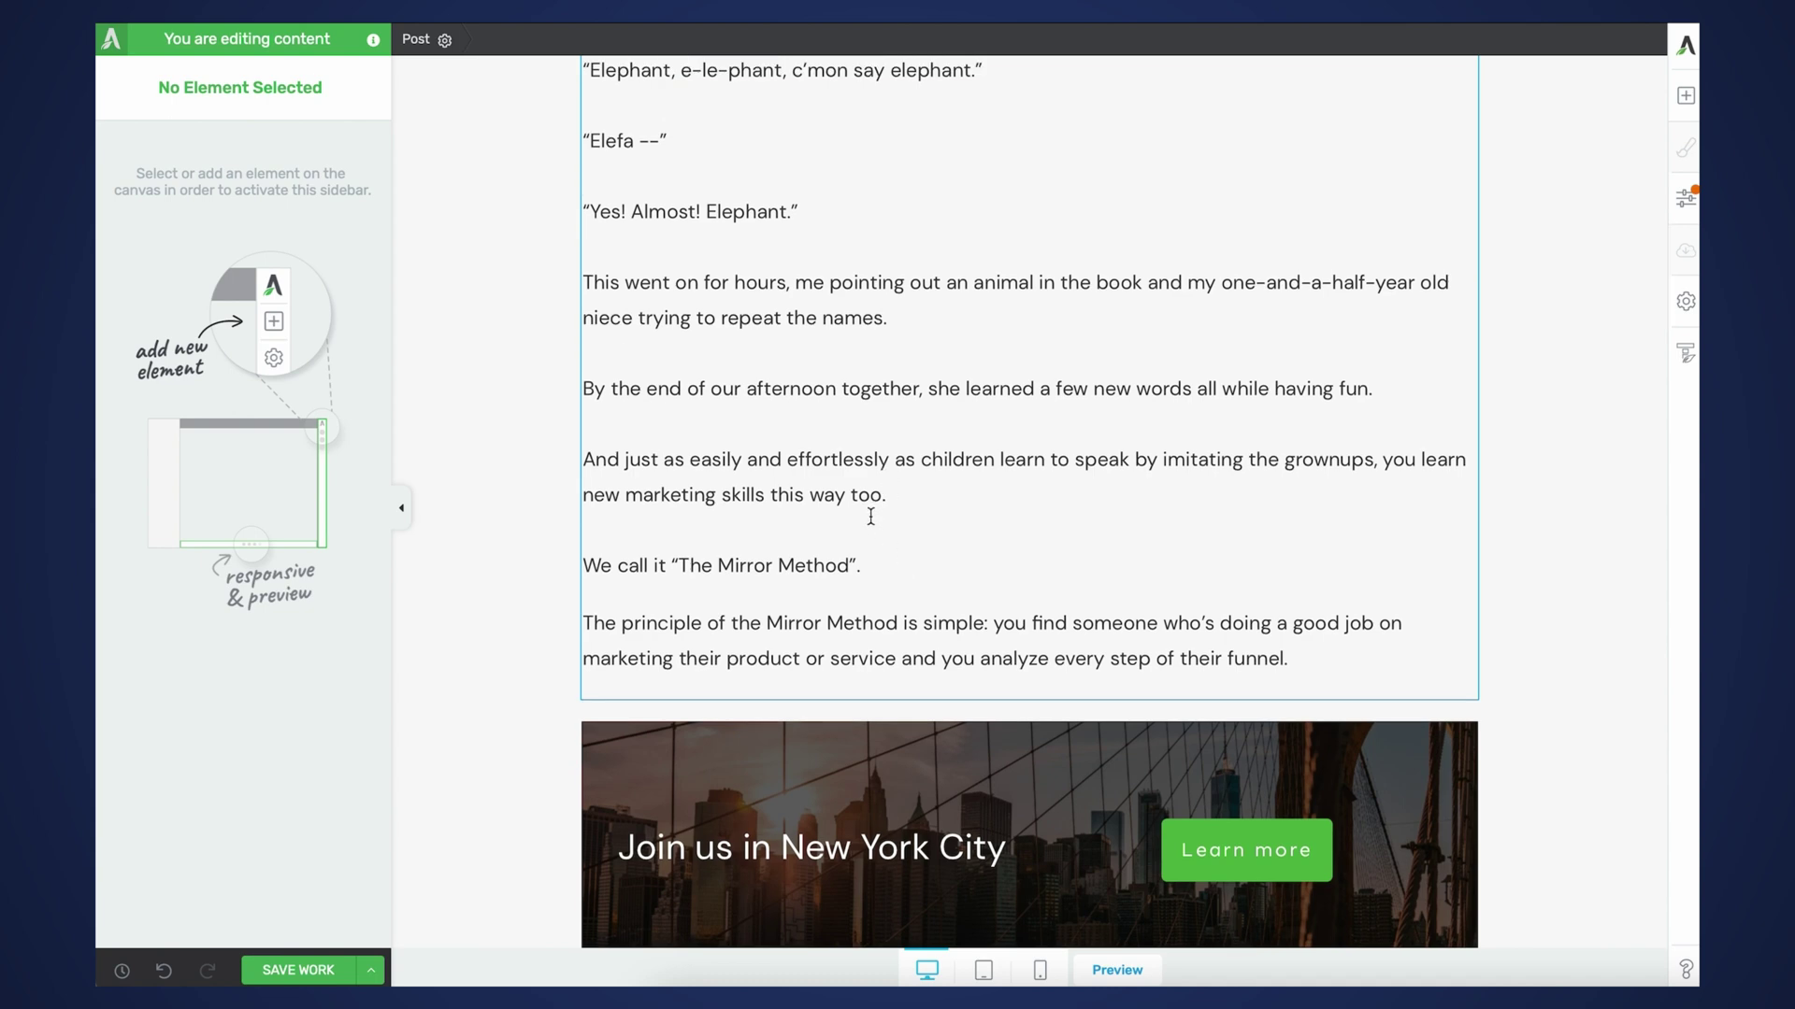
scroll(860, 583, "down", 2)
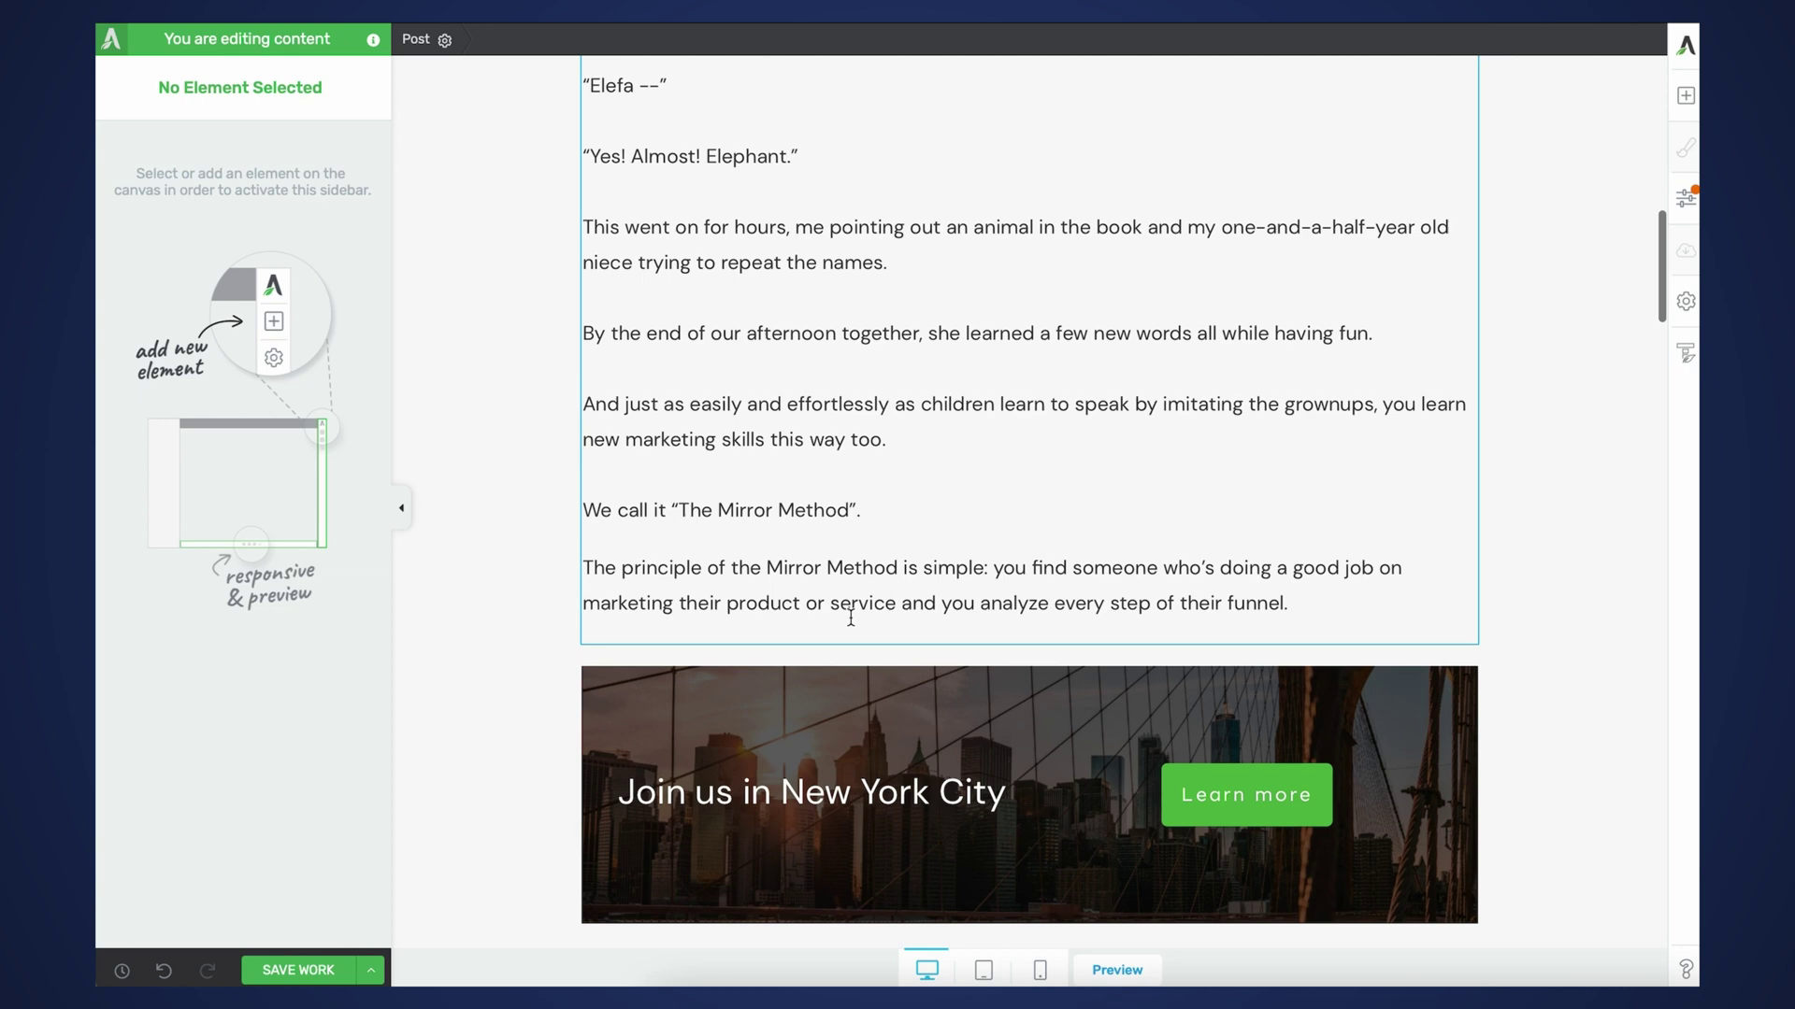
scroll(850, 617, "down", 1)
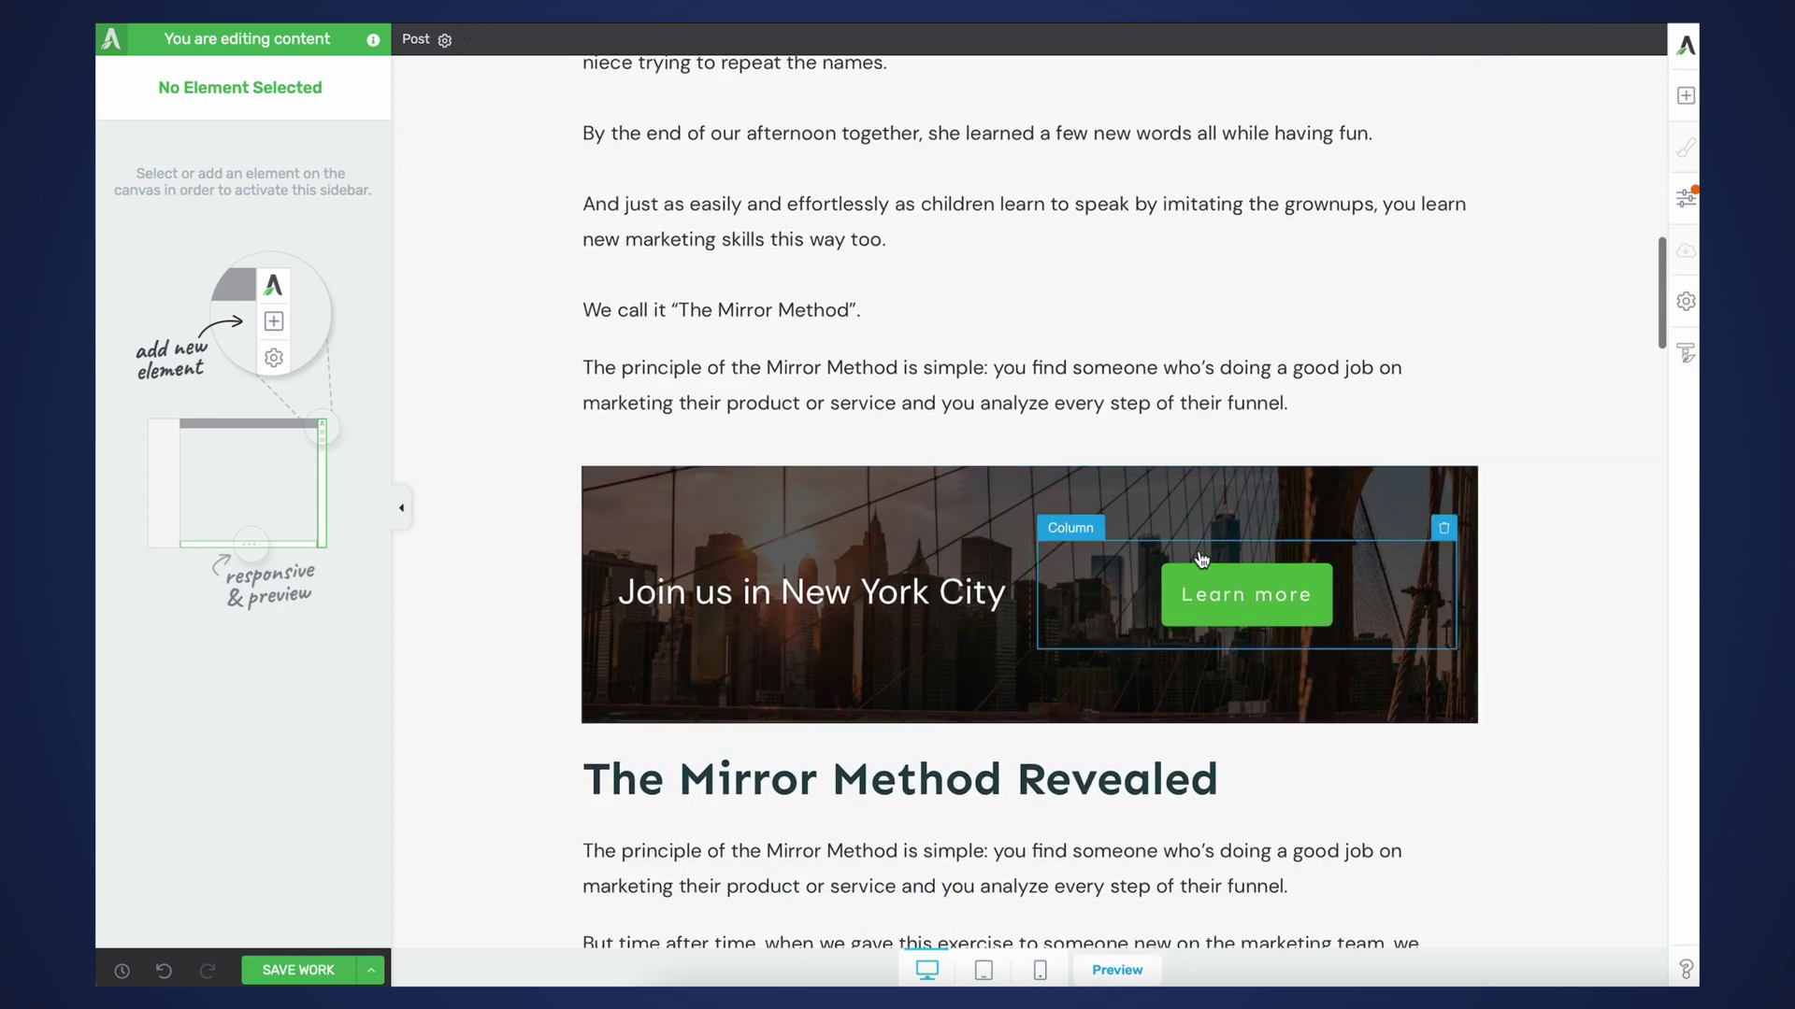
scroll(857, 541, "down", 1)
scroll(857, 541, "up", 6)
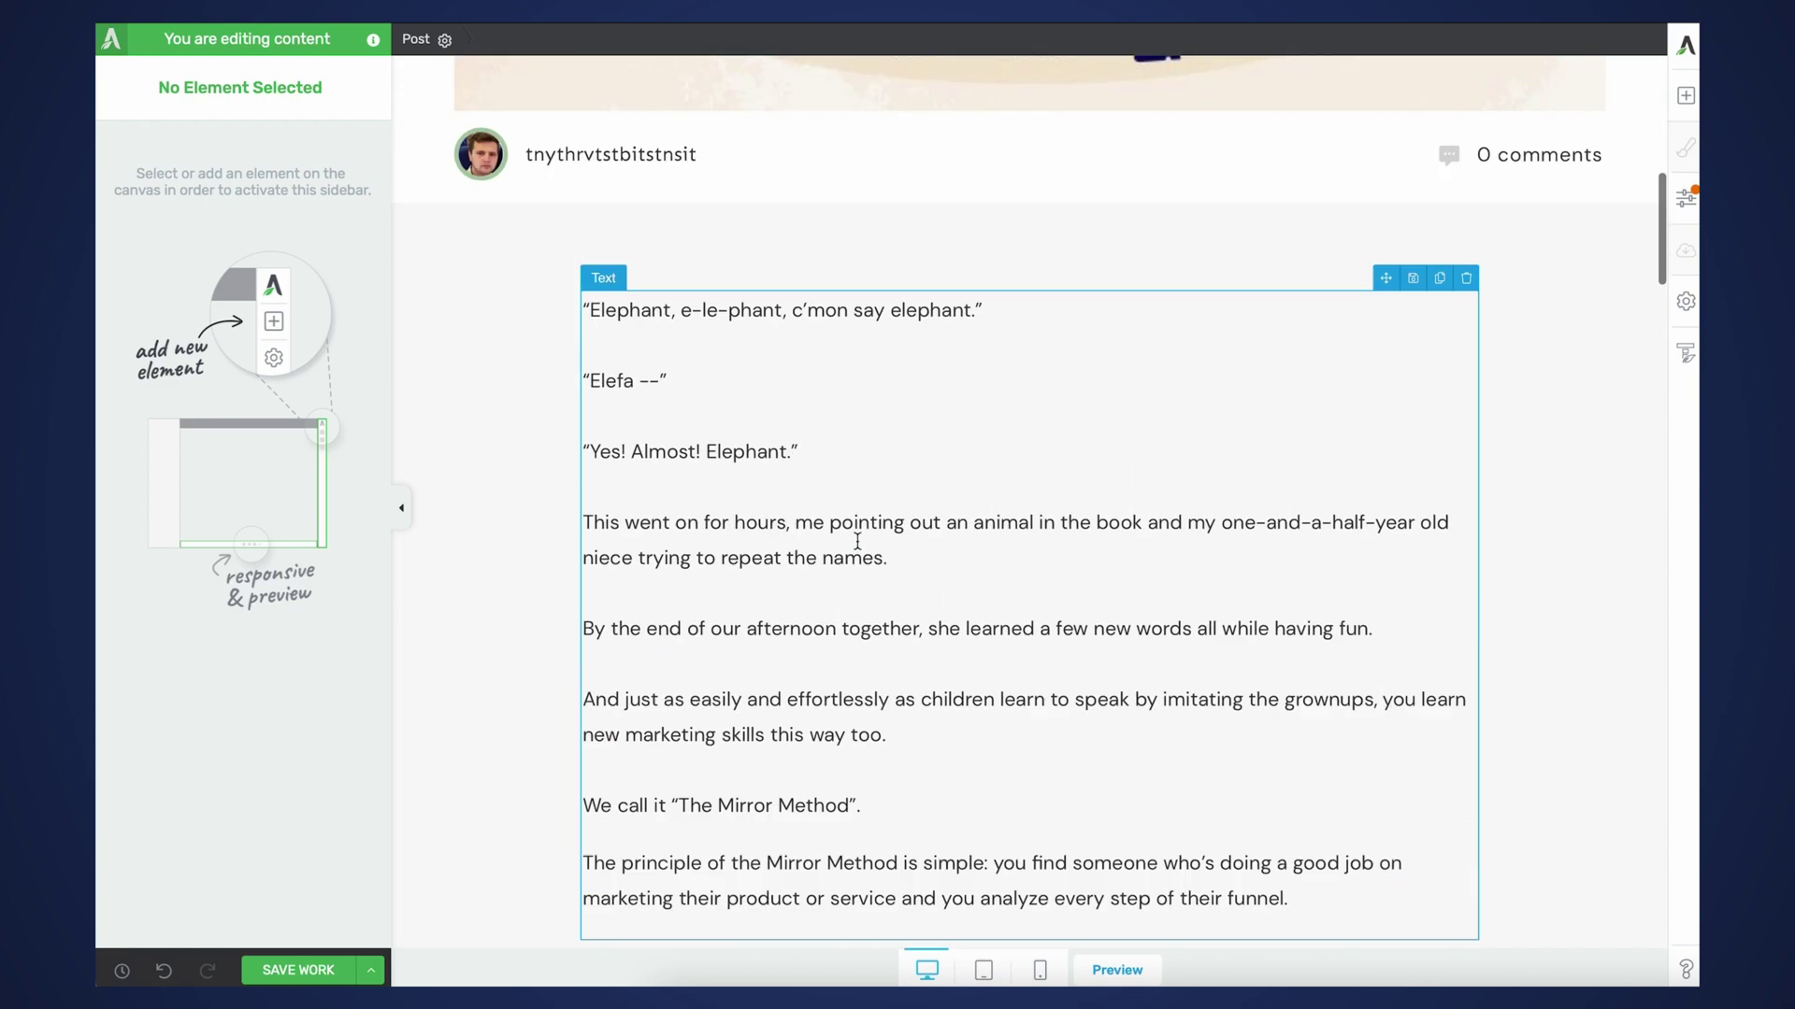
scroll(857, 541, "down", 9)
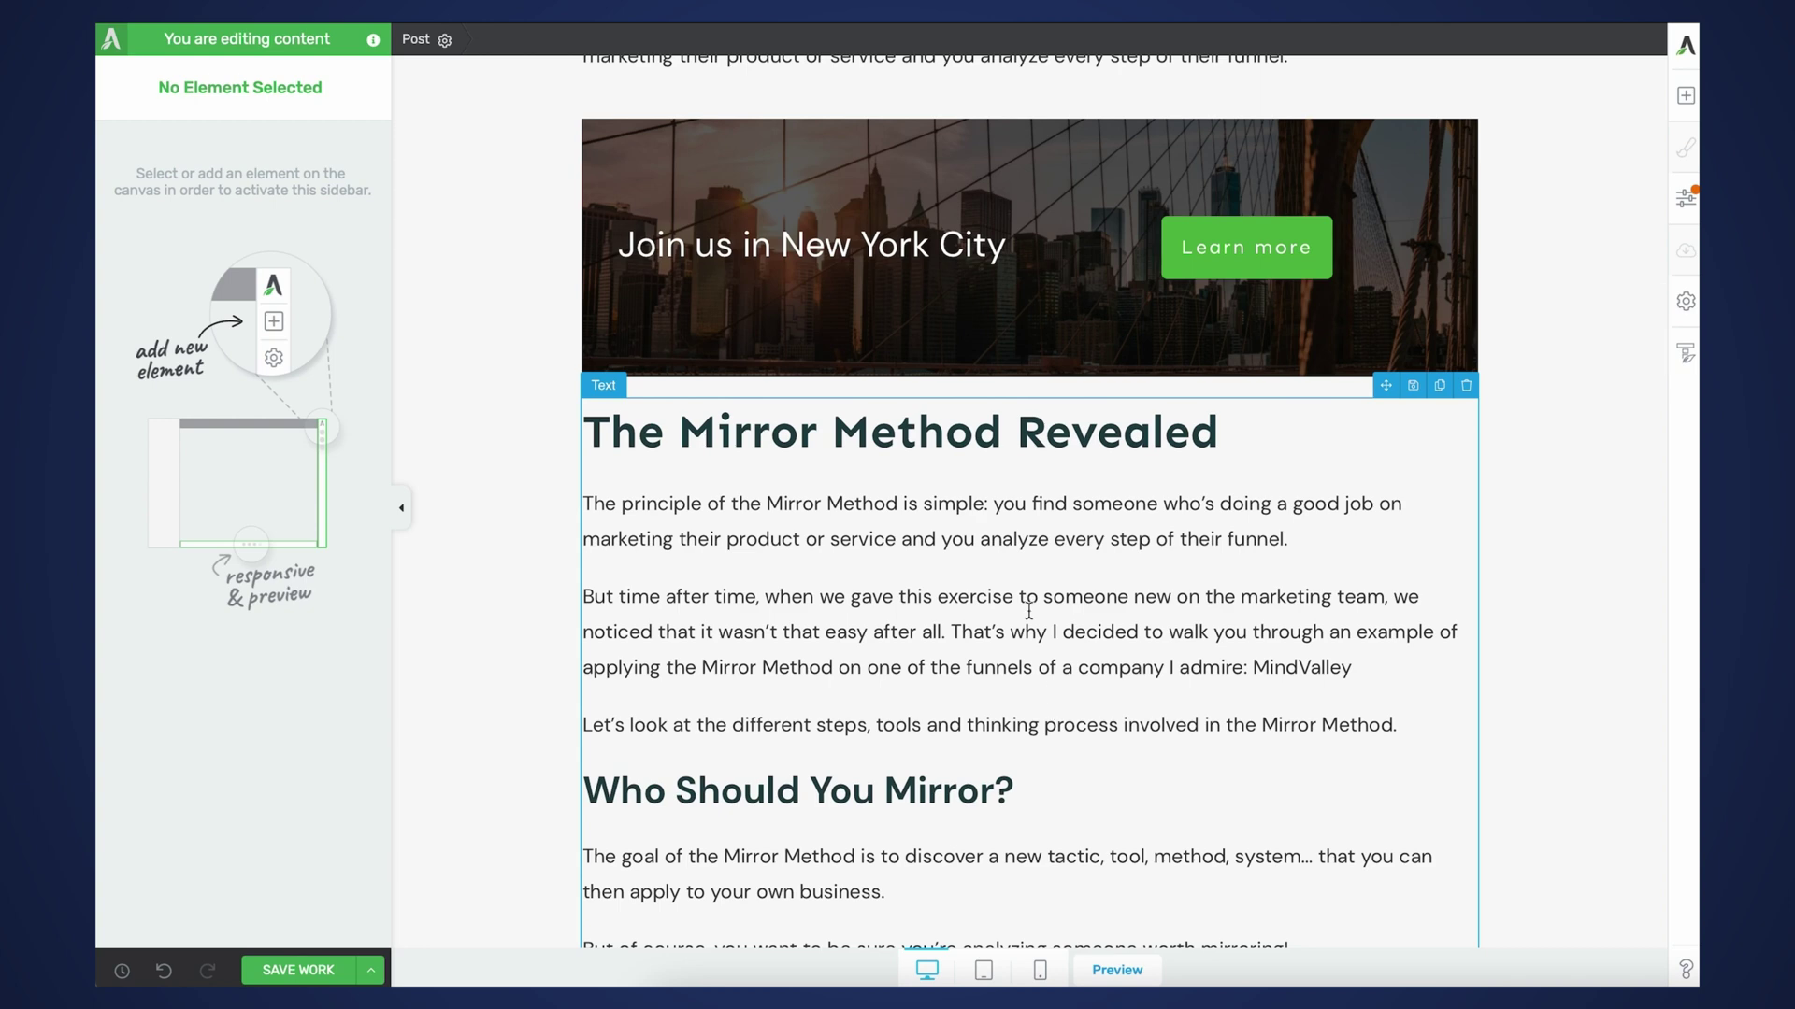
scroll(1028, 611, "up", 1)
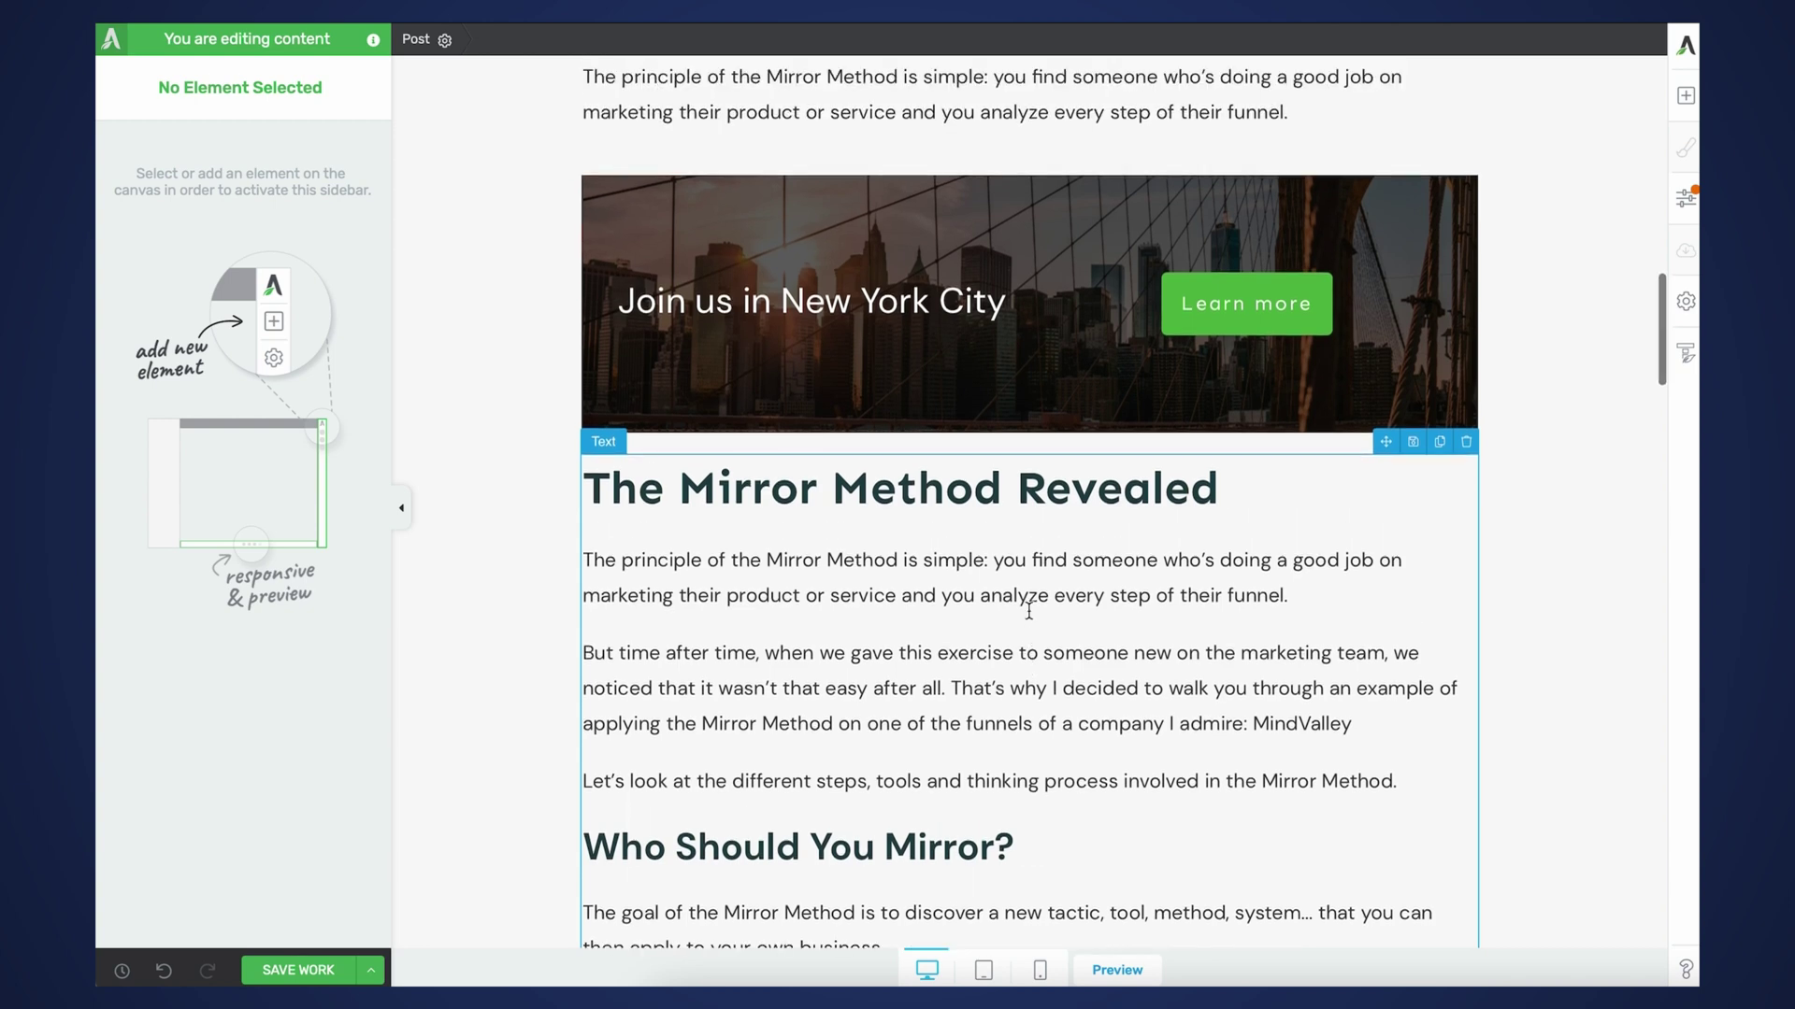
scroll(1028, 611, "up", 4)
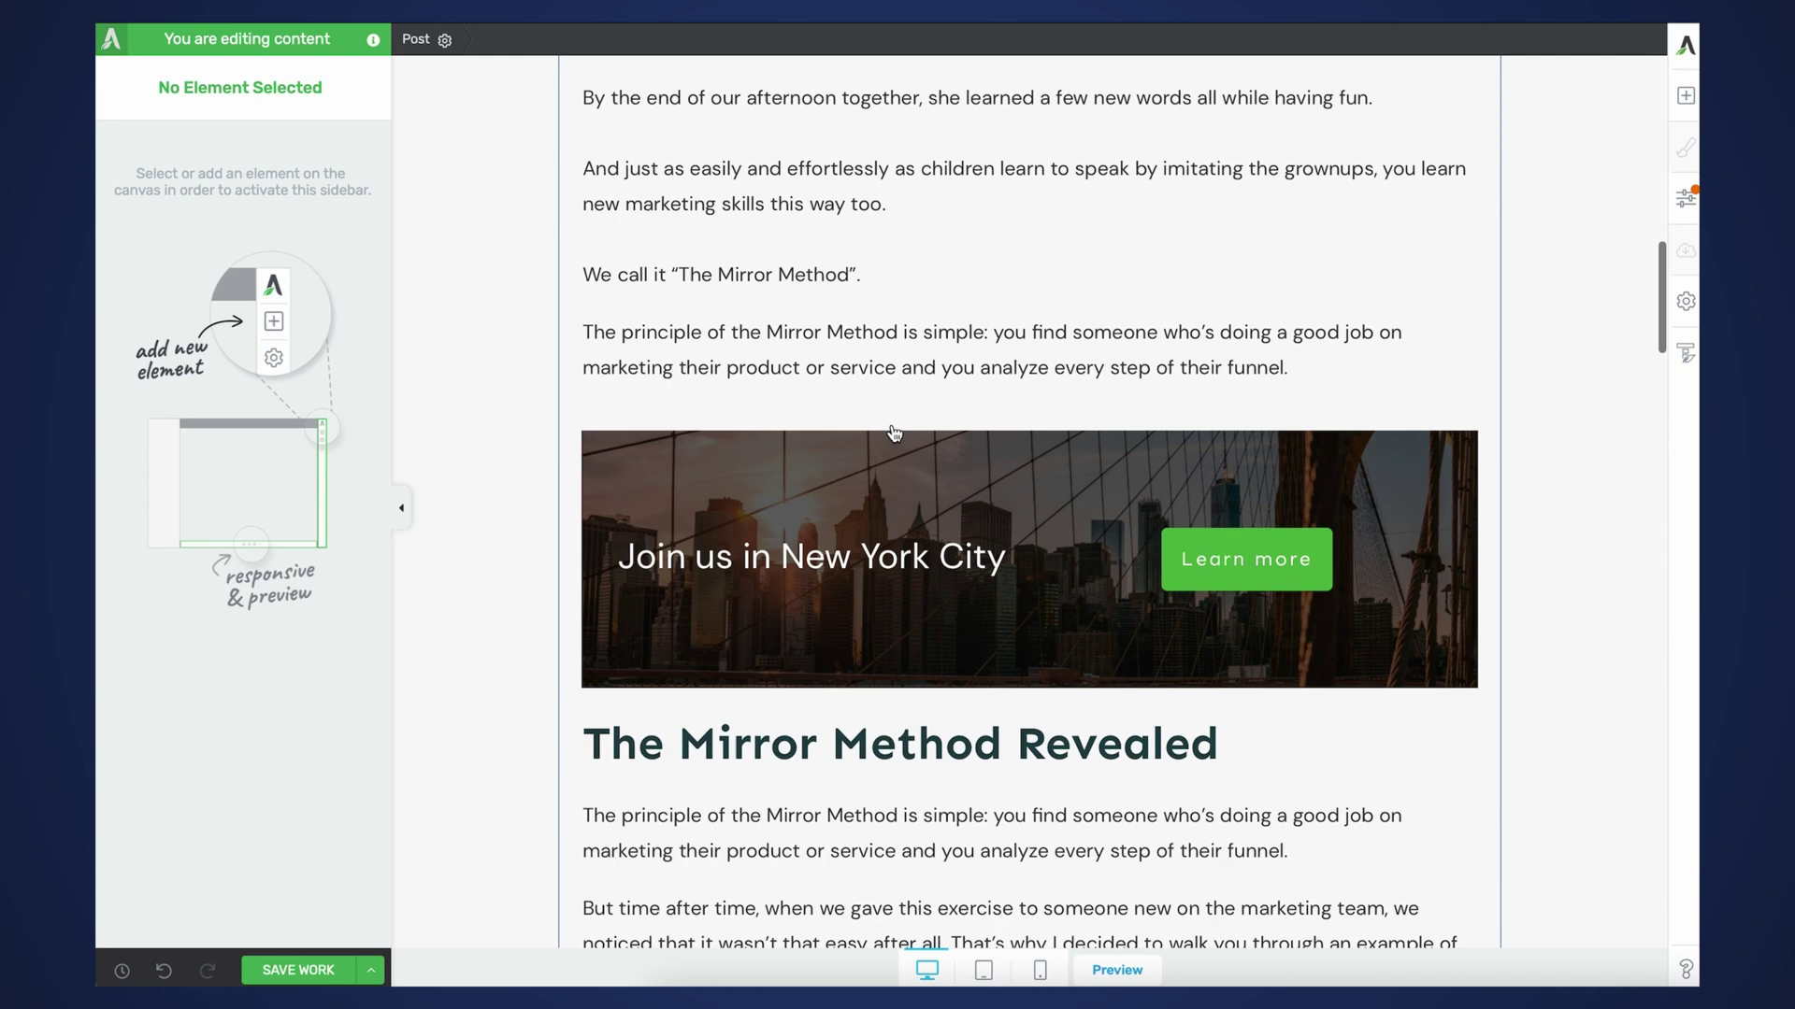
- Add a 'Silver & gold' display after Elite in the article box's Conditional Display and open its conditions
left_click(897, 414)
scroll(774, 365, "up", 8)
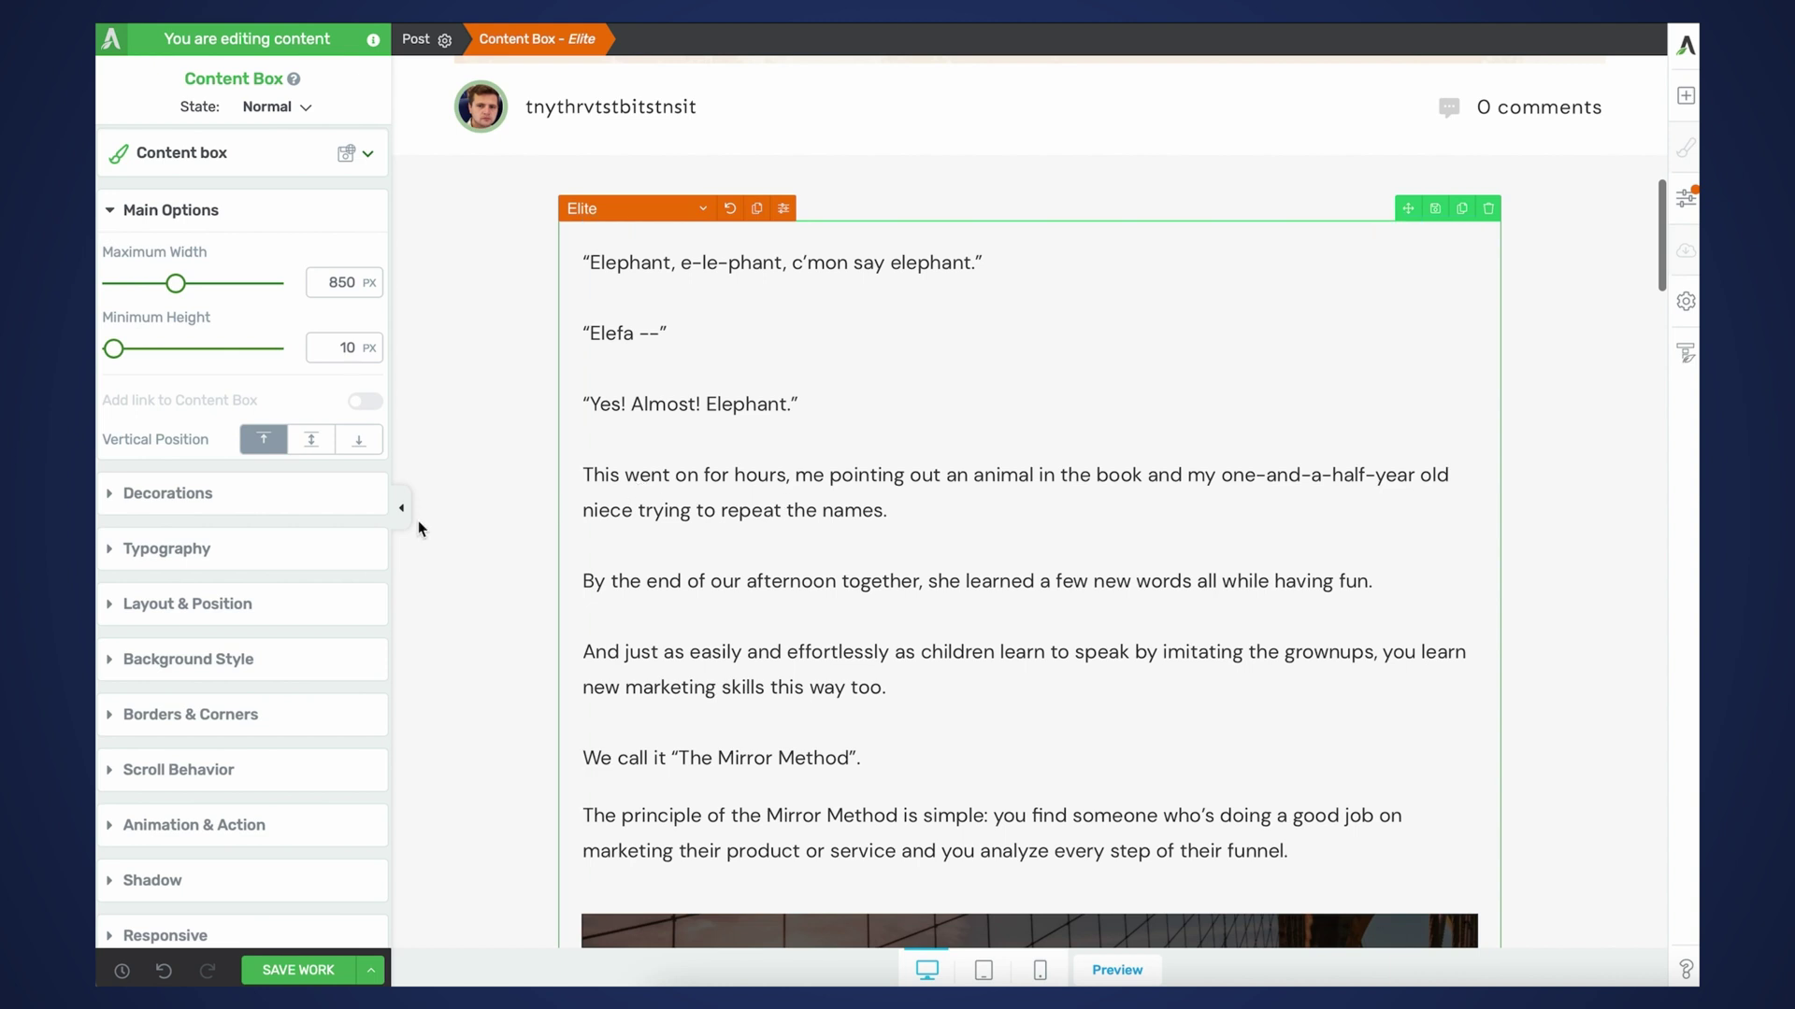
scroll(243, 748, "down", 2)
left_click(257, 854)
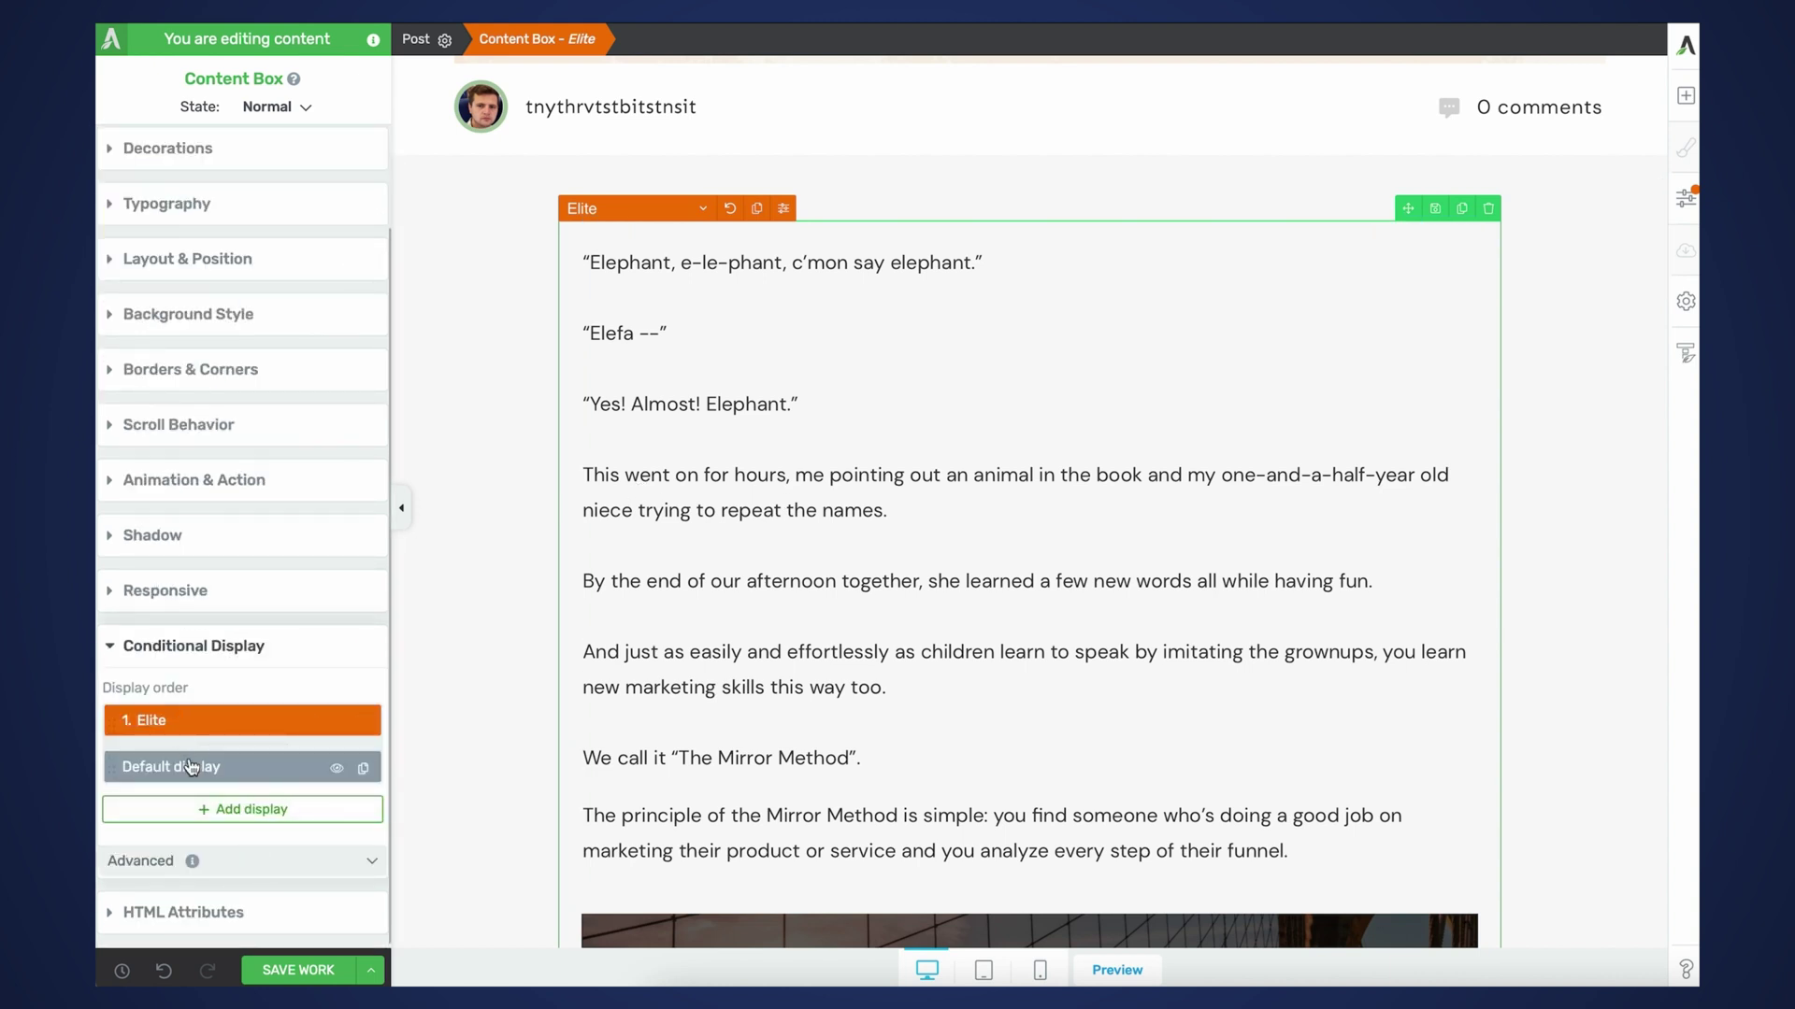
left_click(242, 810)
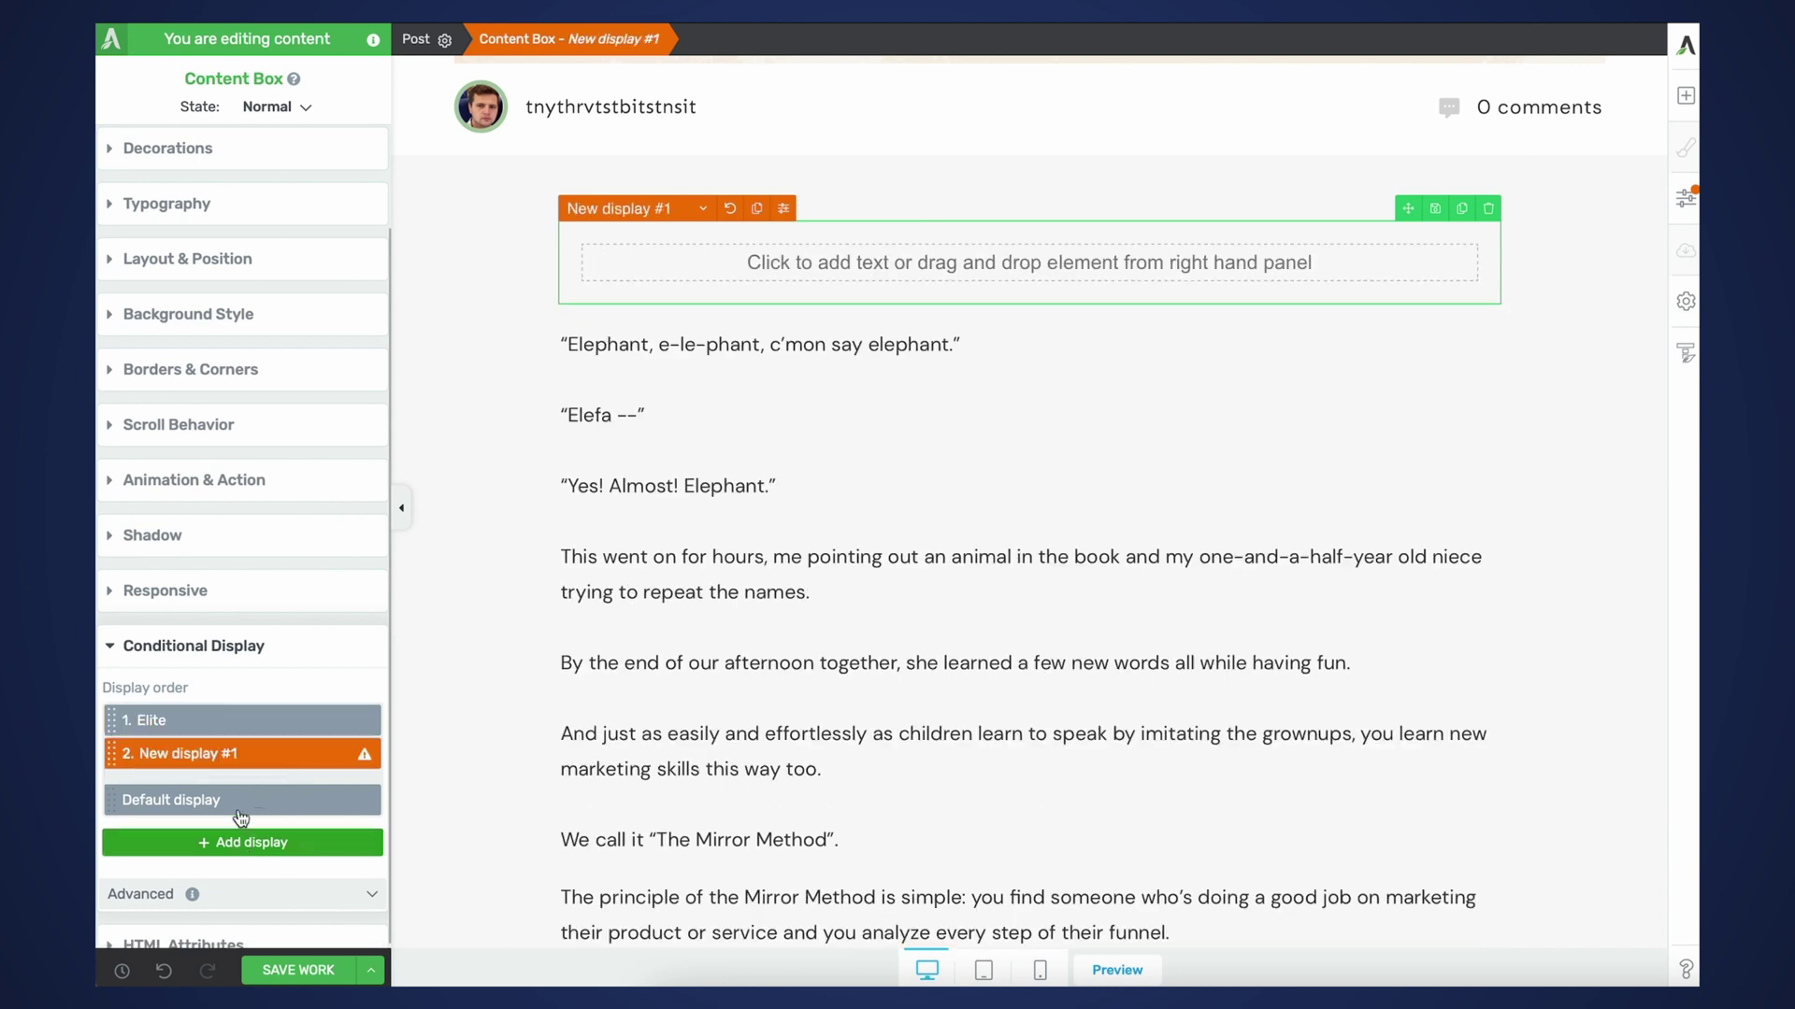
left_click(248, 757)
type("Silver & gold")
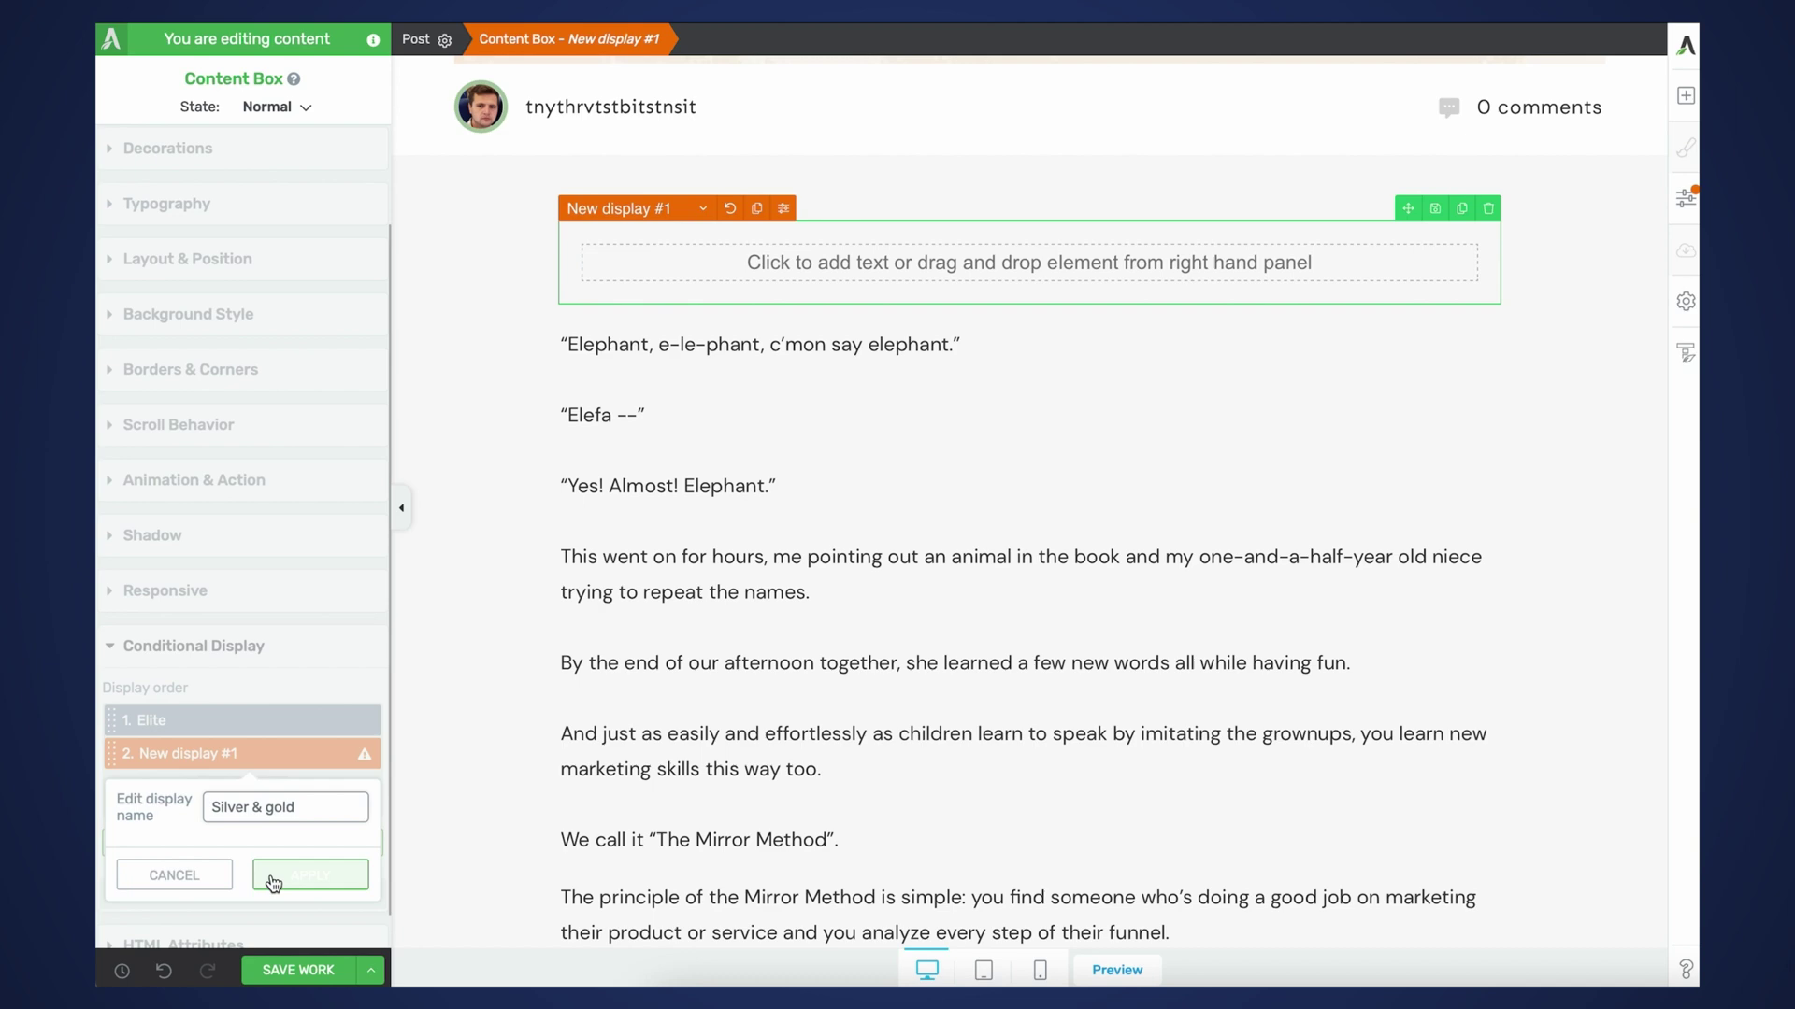
left_click(310, 875)
left_click(363, 759)
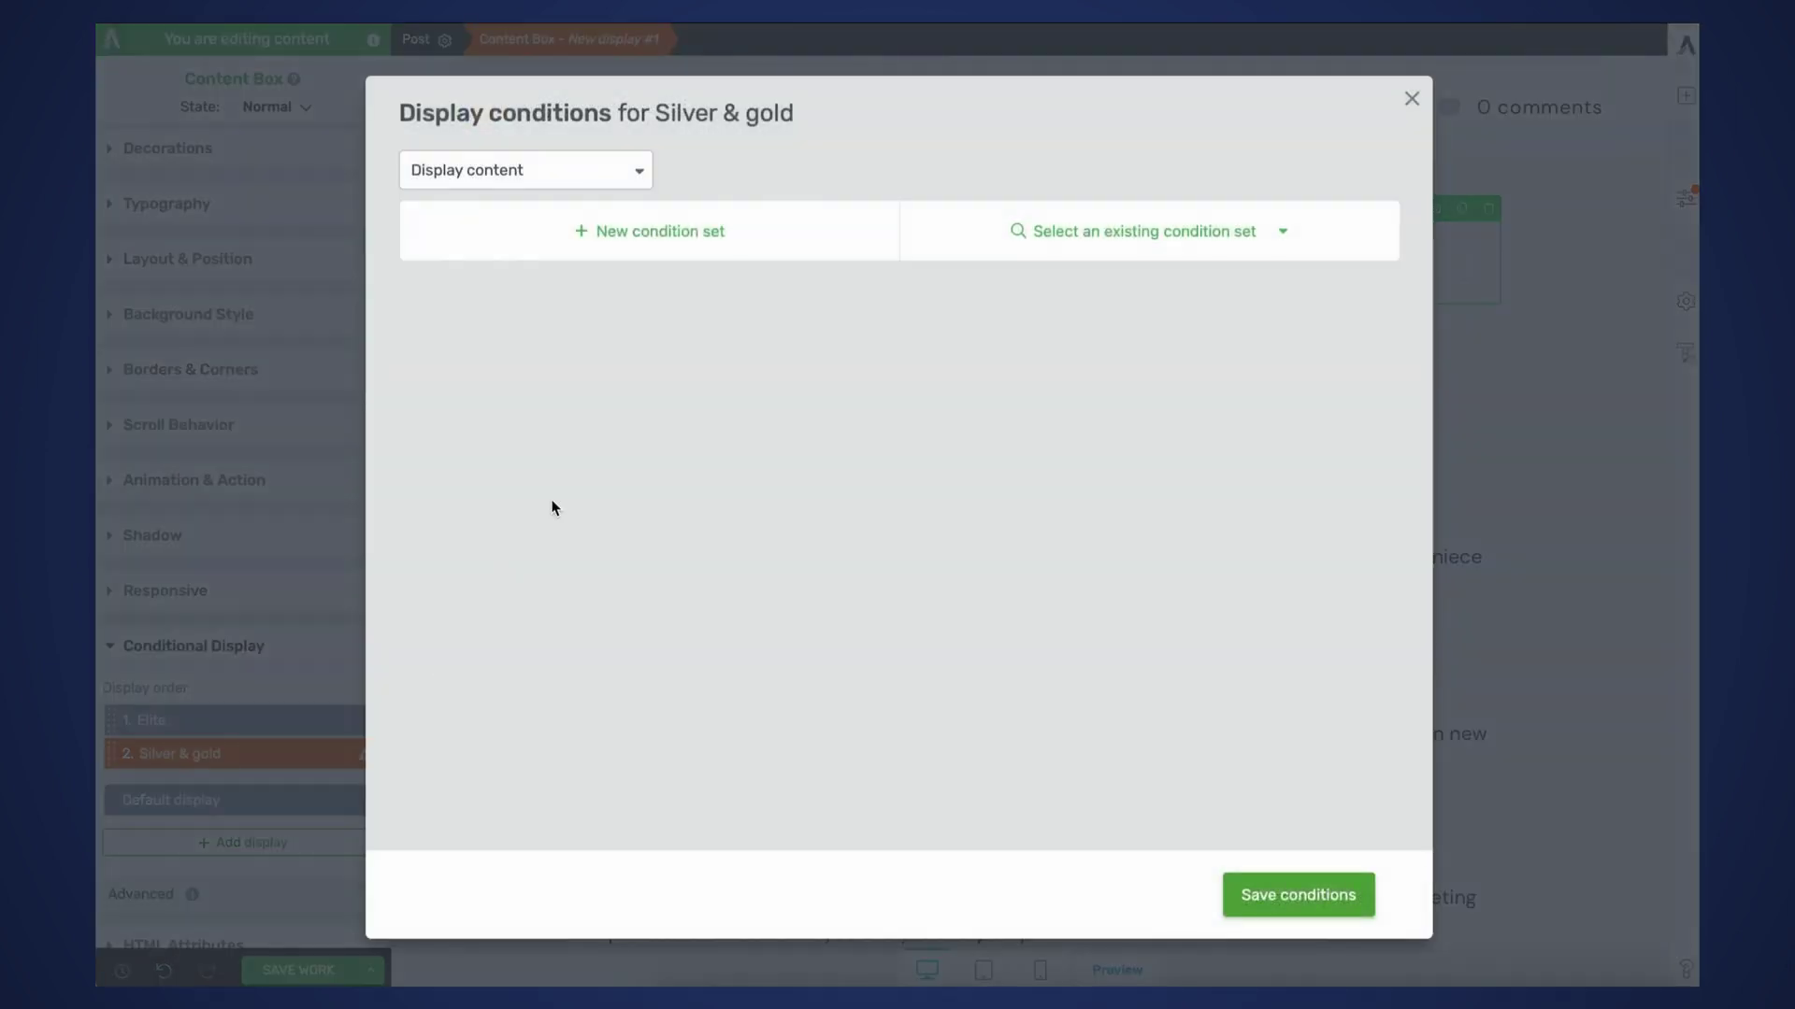
- Add a condition set: User is a member of Silver
left_click(570, 231)
left_click(606, 285)
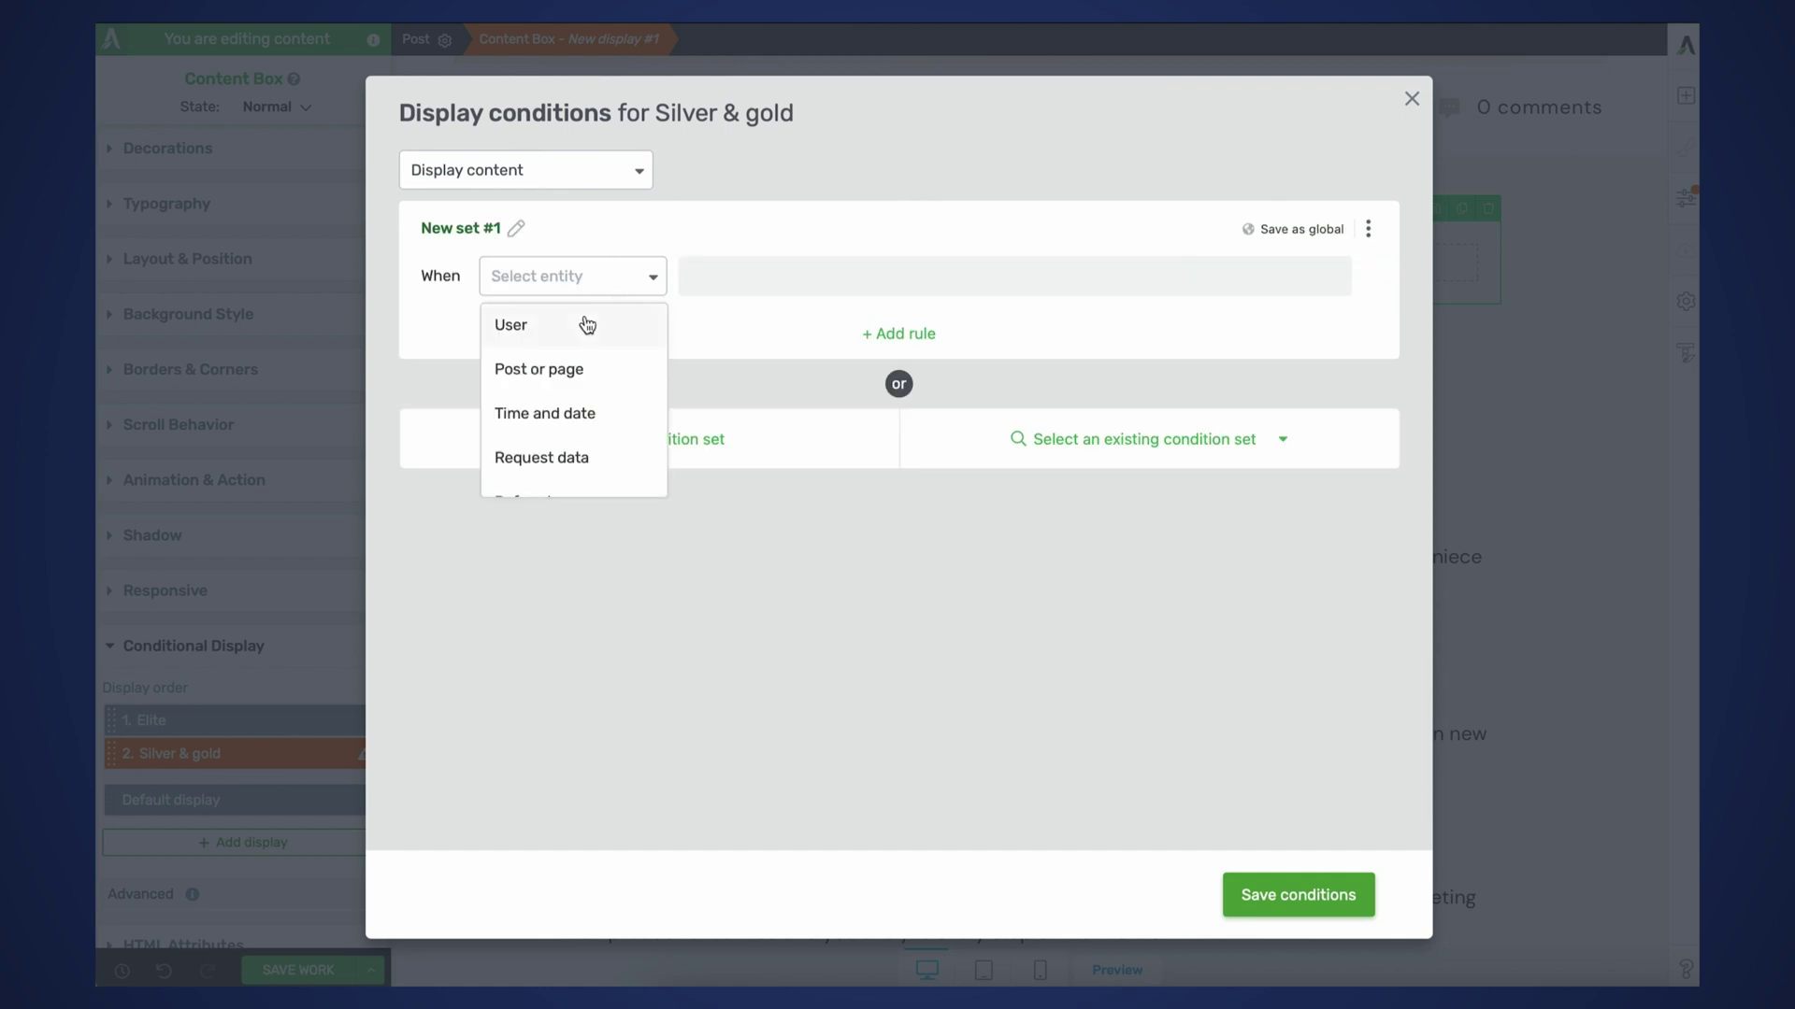
left_click(585, 320)
left_click(783, 286)
left_click(781, 412)
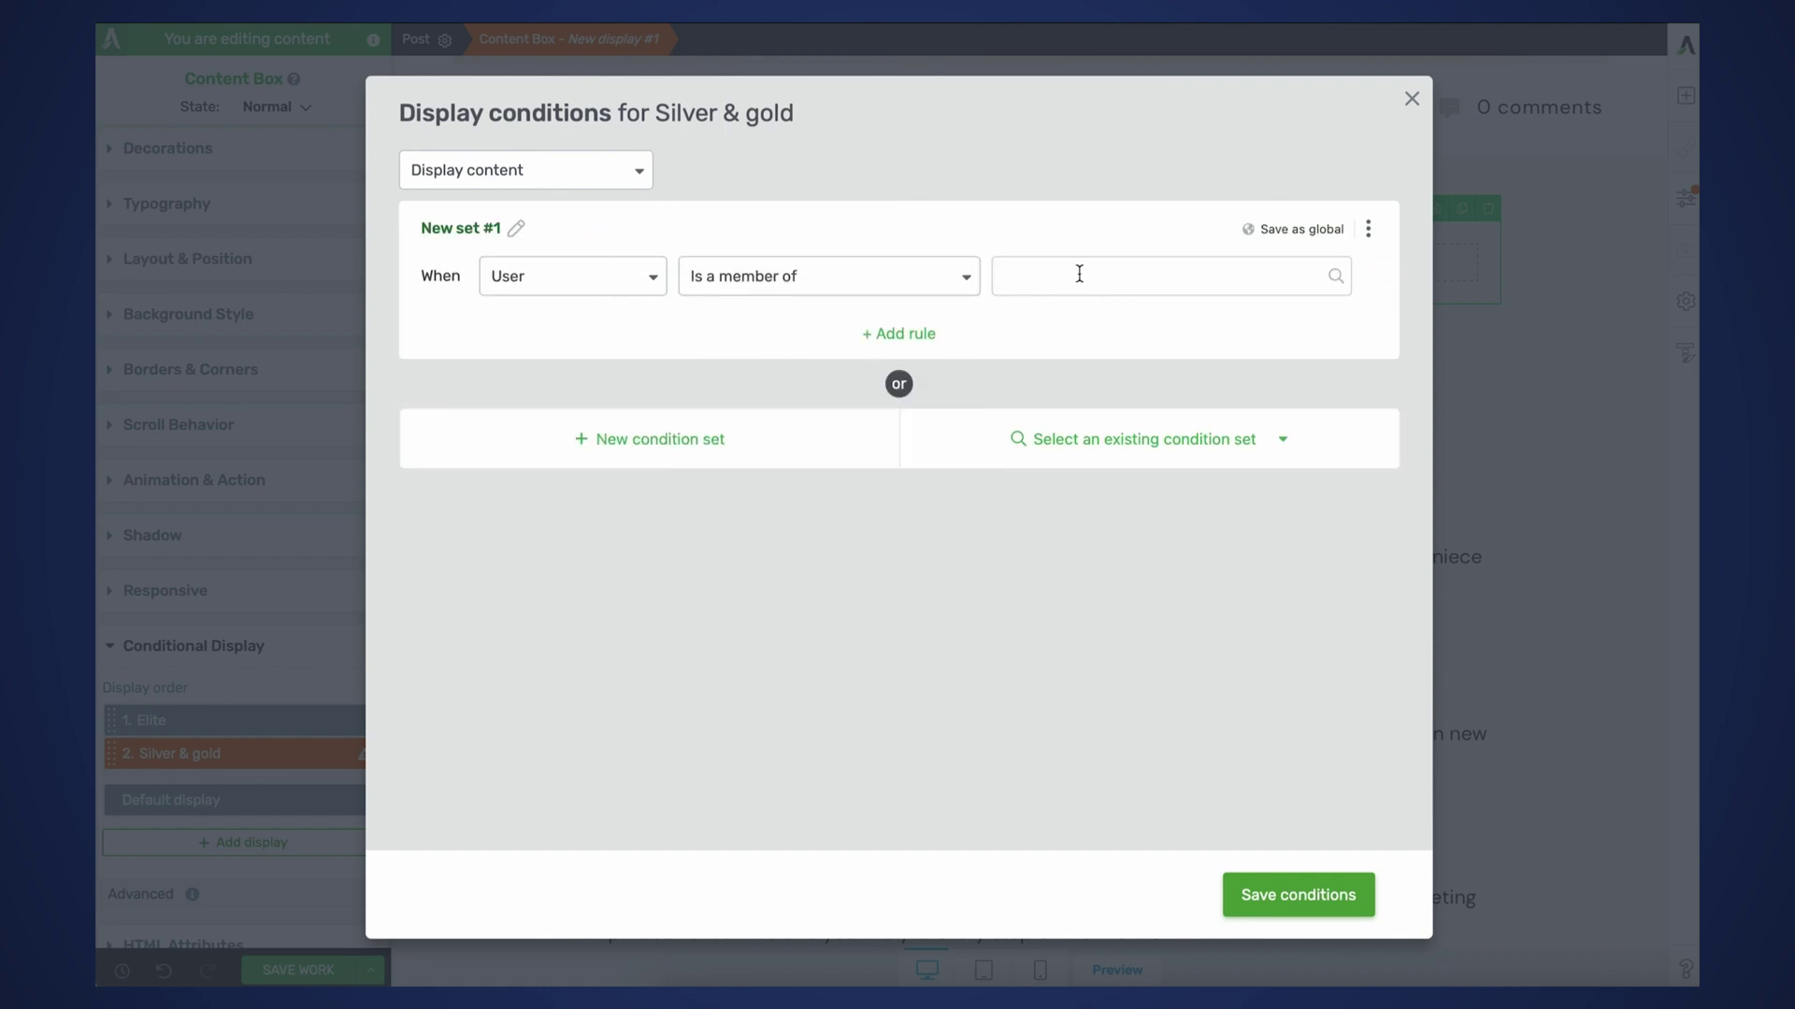
left_click(1079, 274)
left_click(1081, 321)
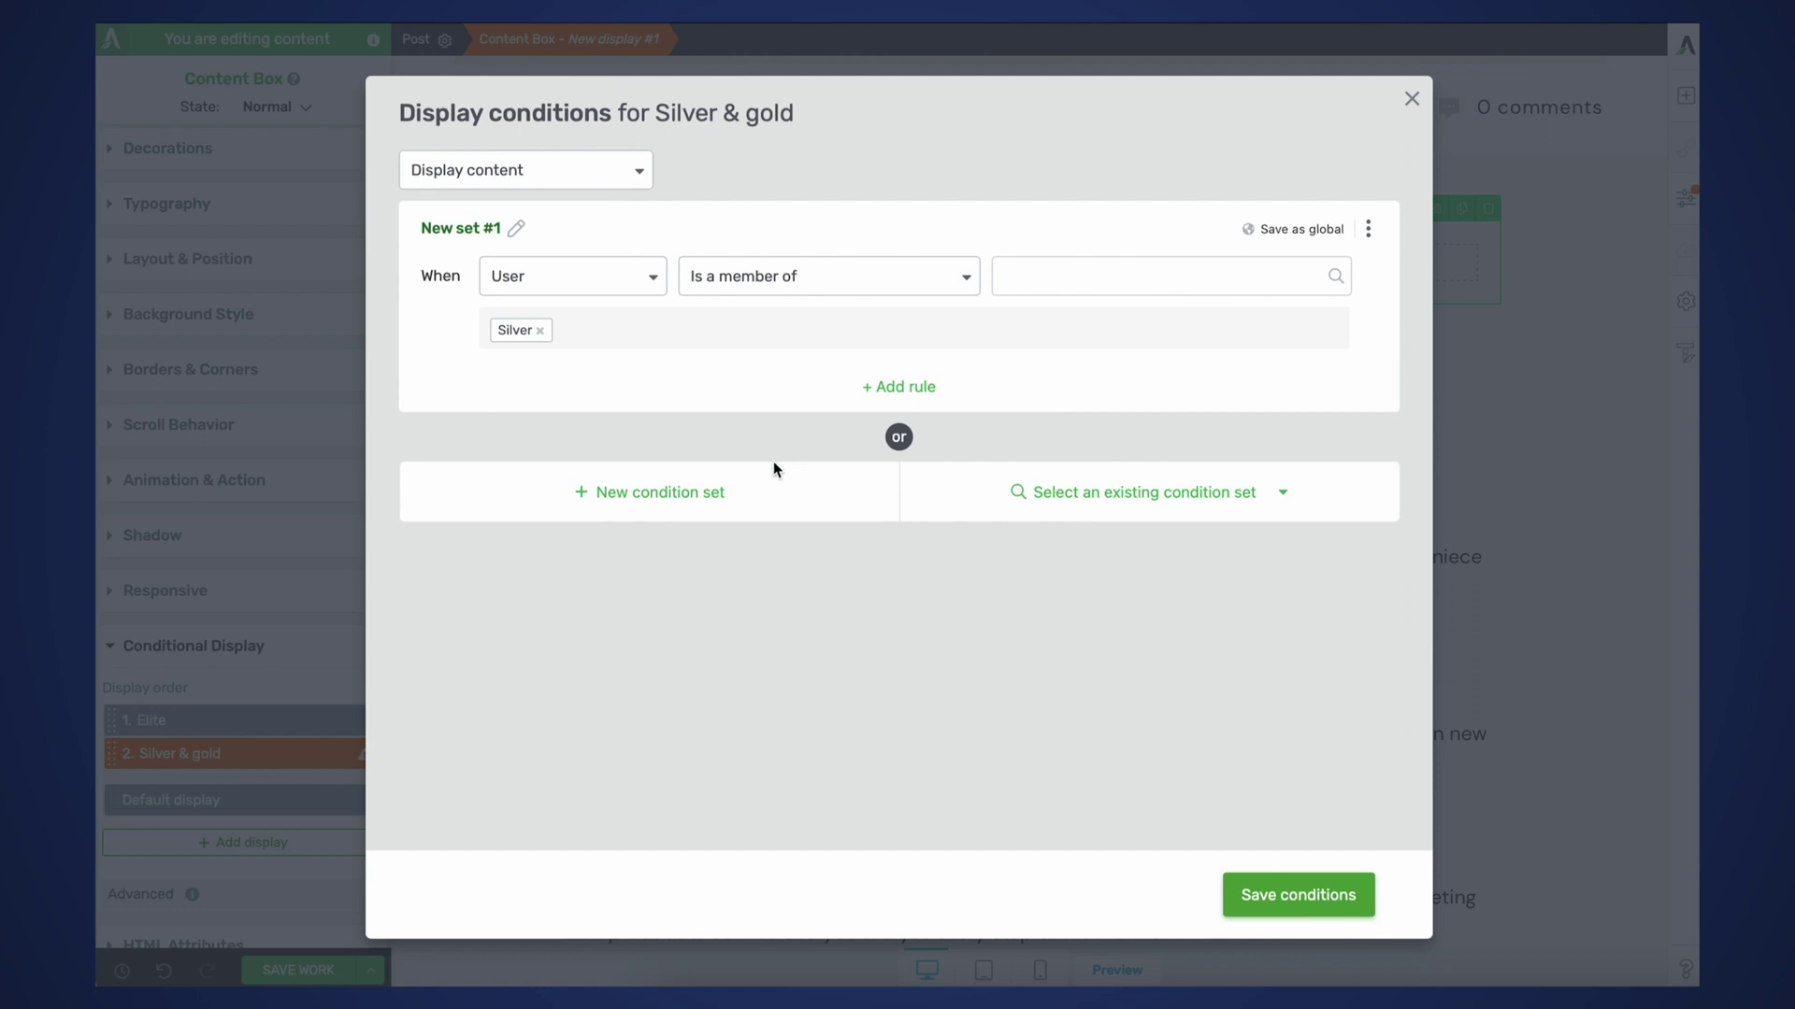
- Add a second condition set: User is a member of Gold
left_click(677, 517)
left_click(520, 547)
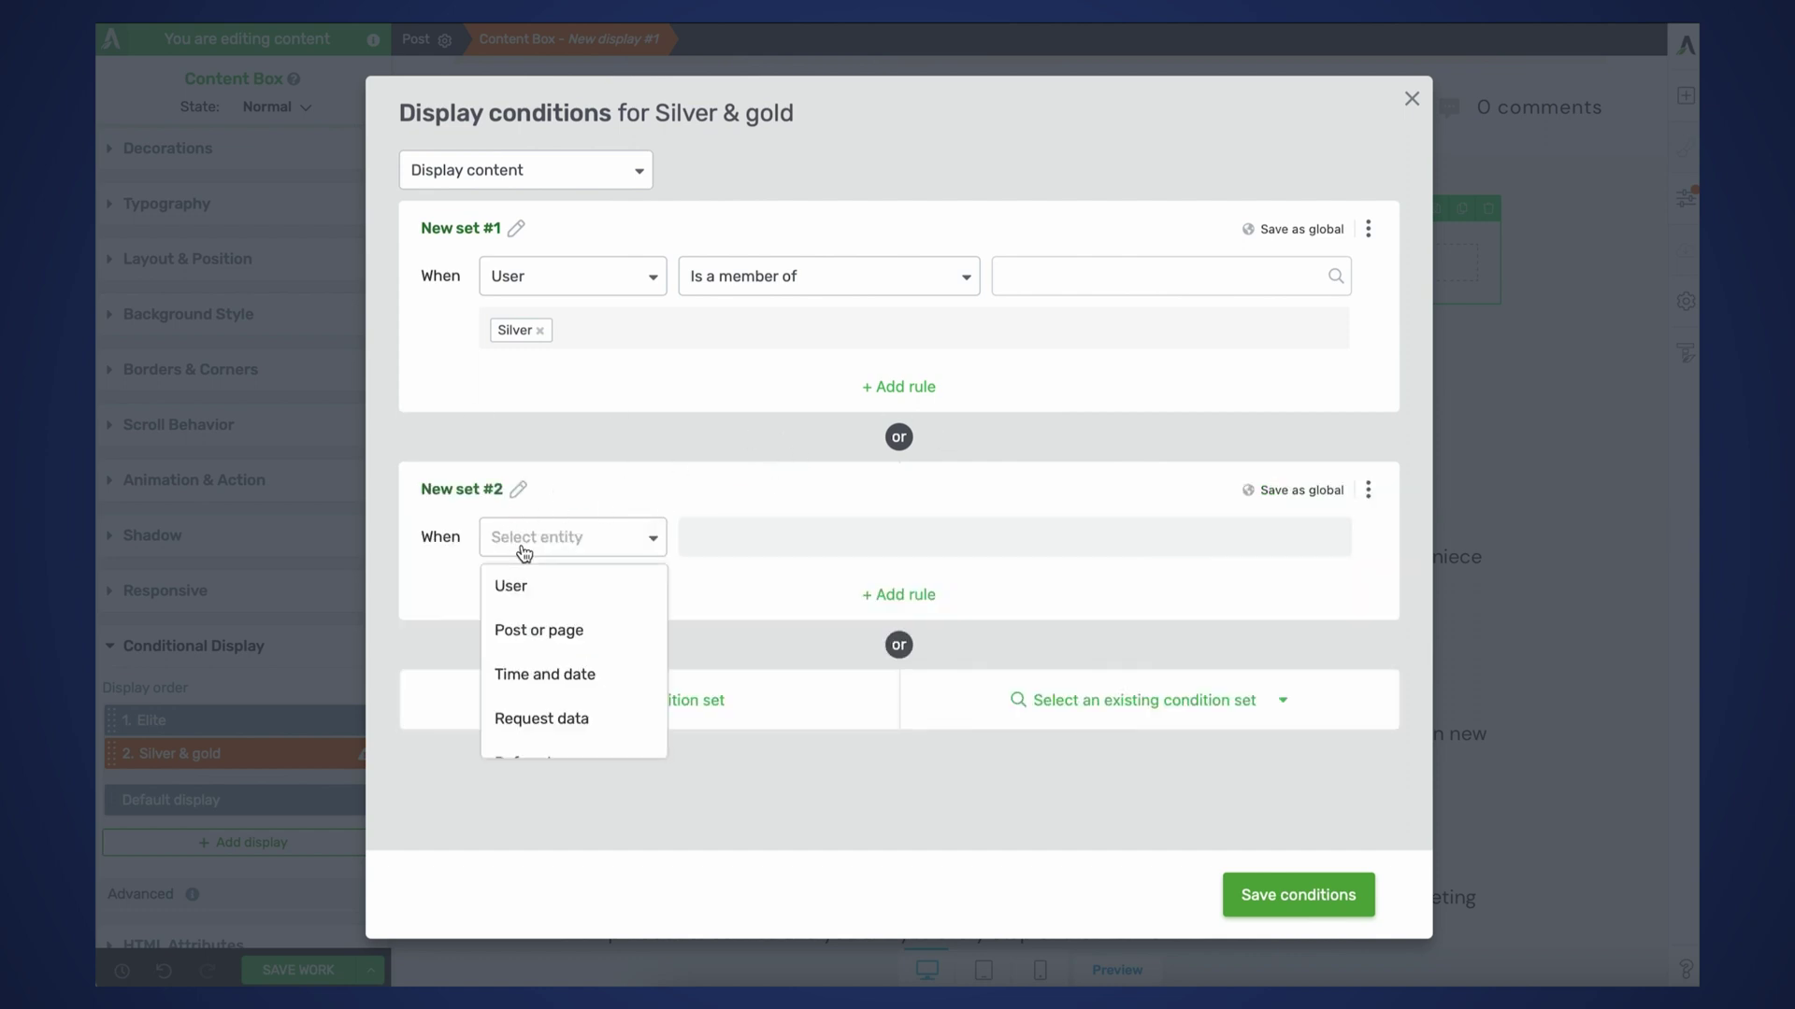
left_click(555, 579)
left_click(771, 538)
left_click(790, 683)
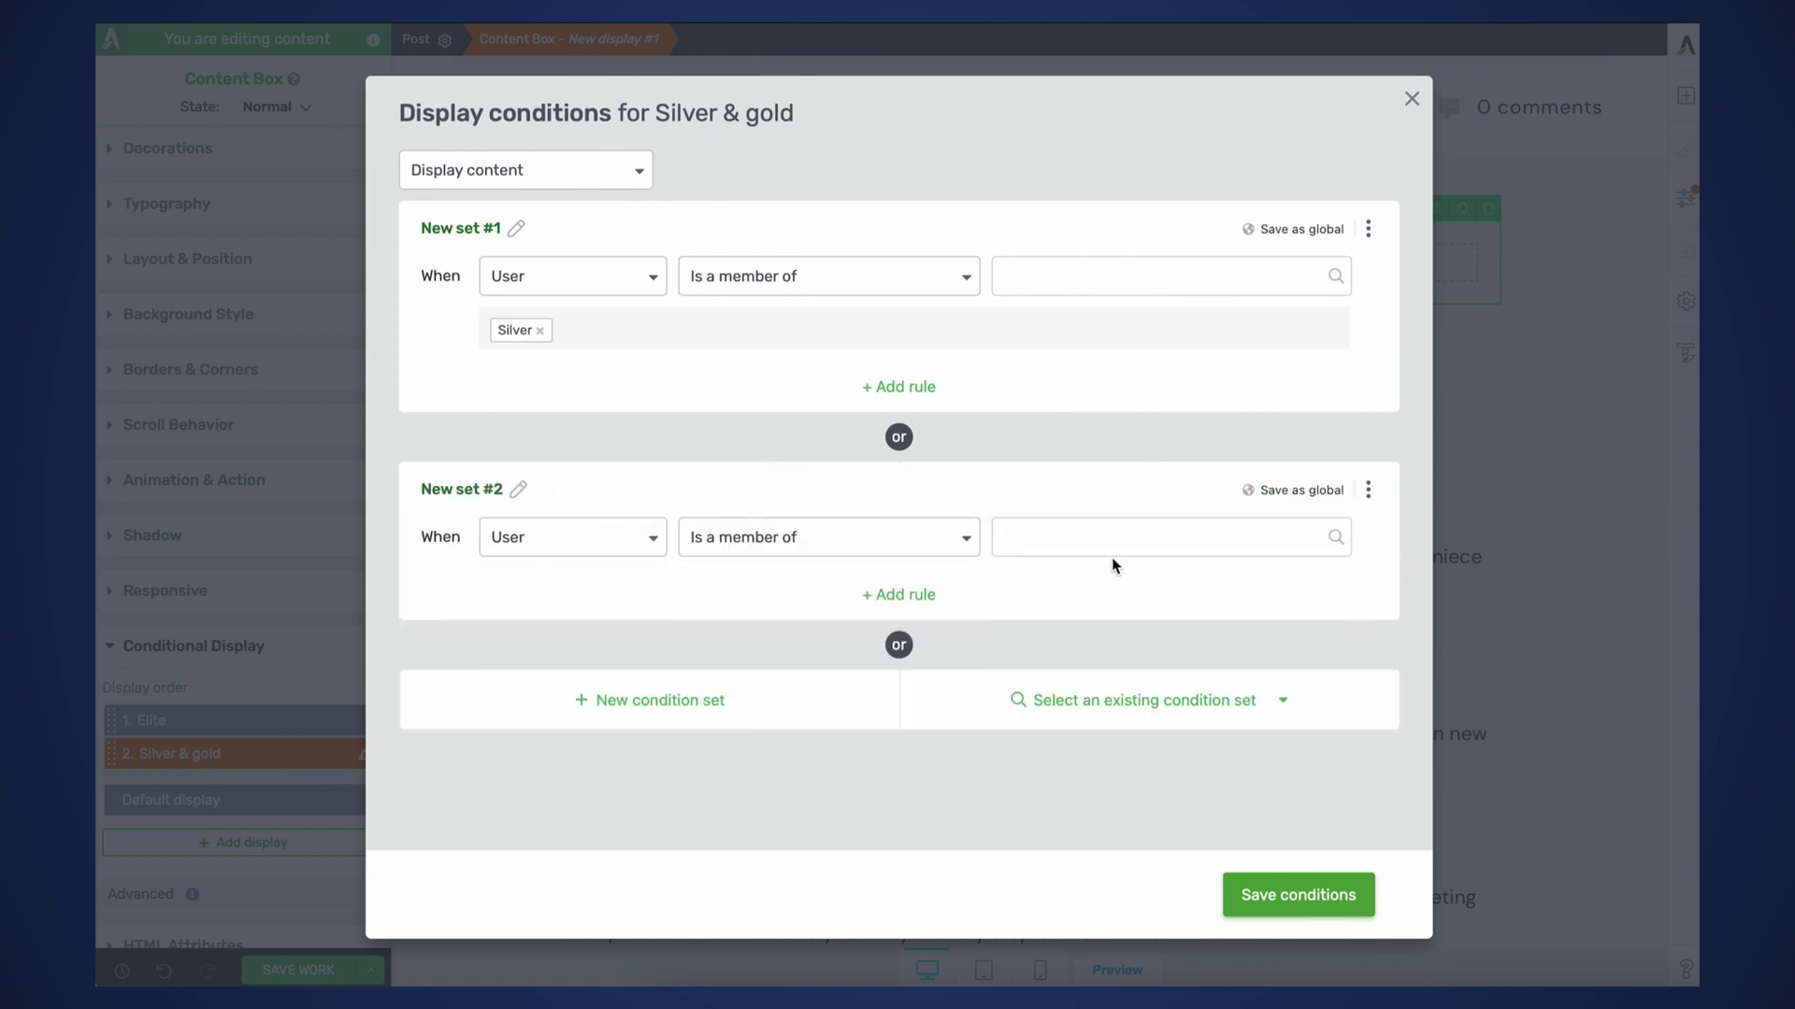
left_click(1109, 529)
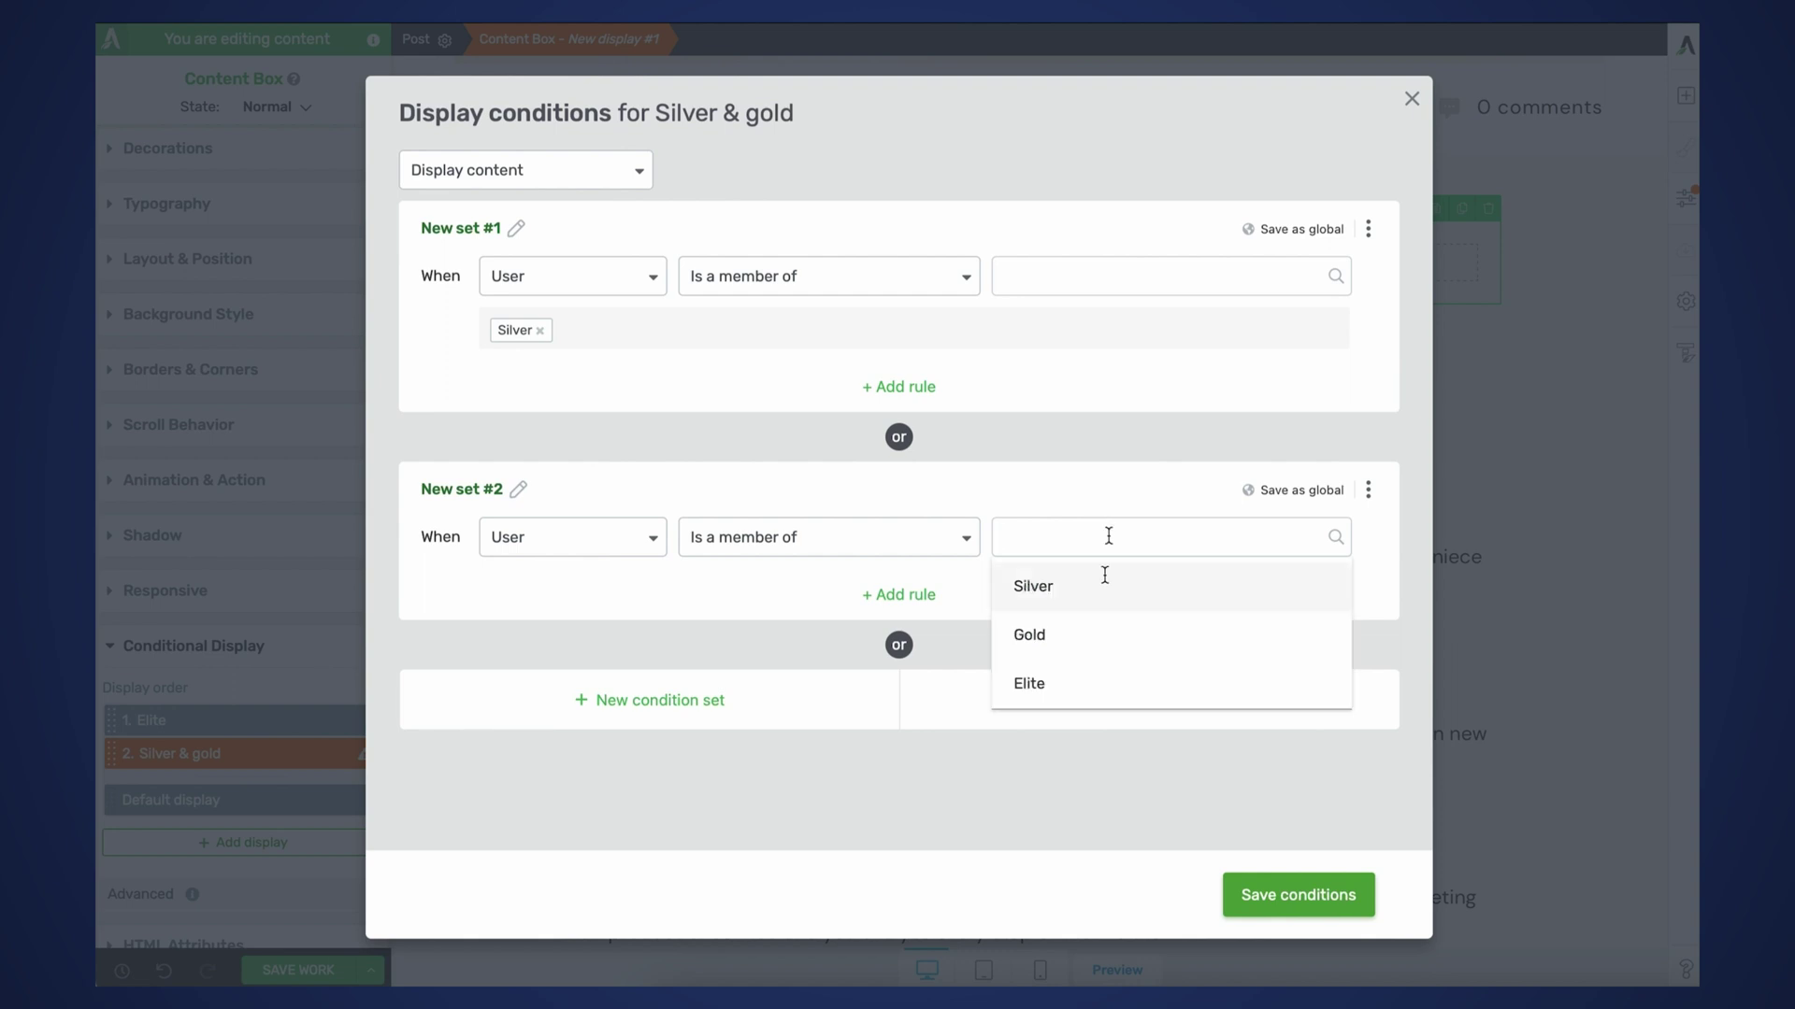
left_click(1074, 645)
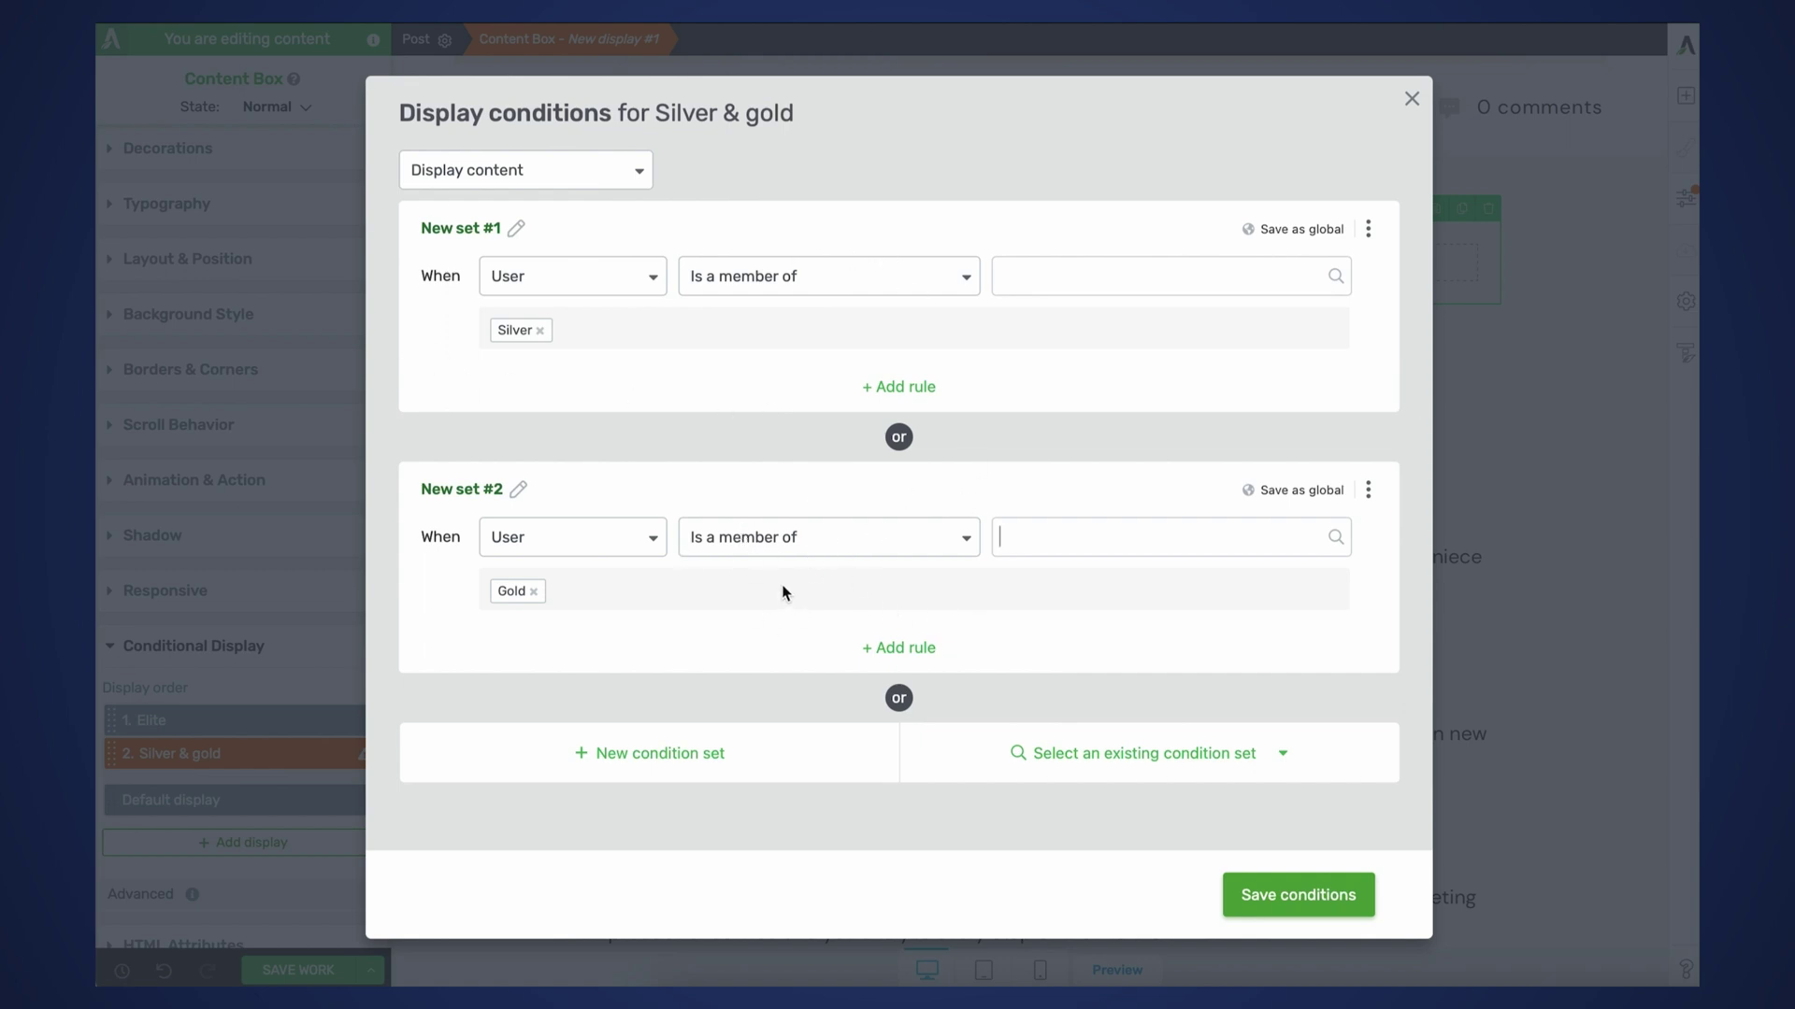
- Discard an extra 'not a member of Elite' set and save the Silver & gold conditions
left_click(628, 755)
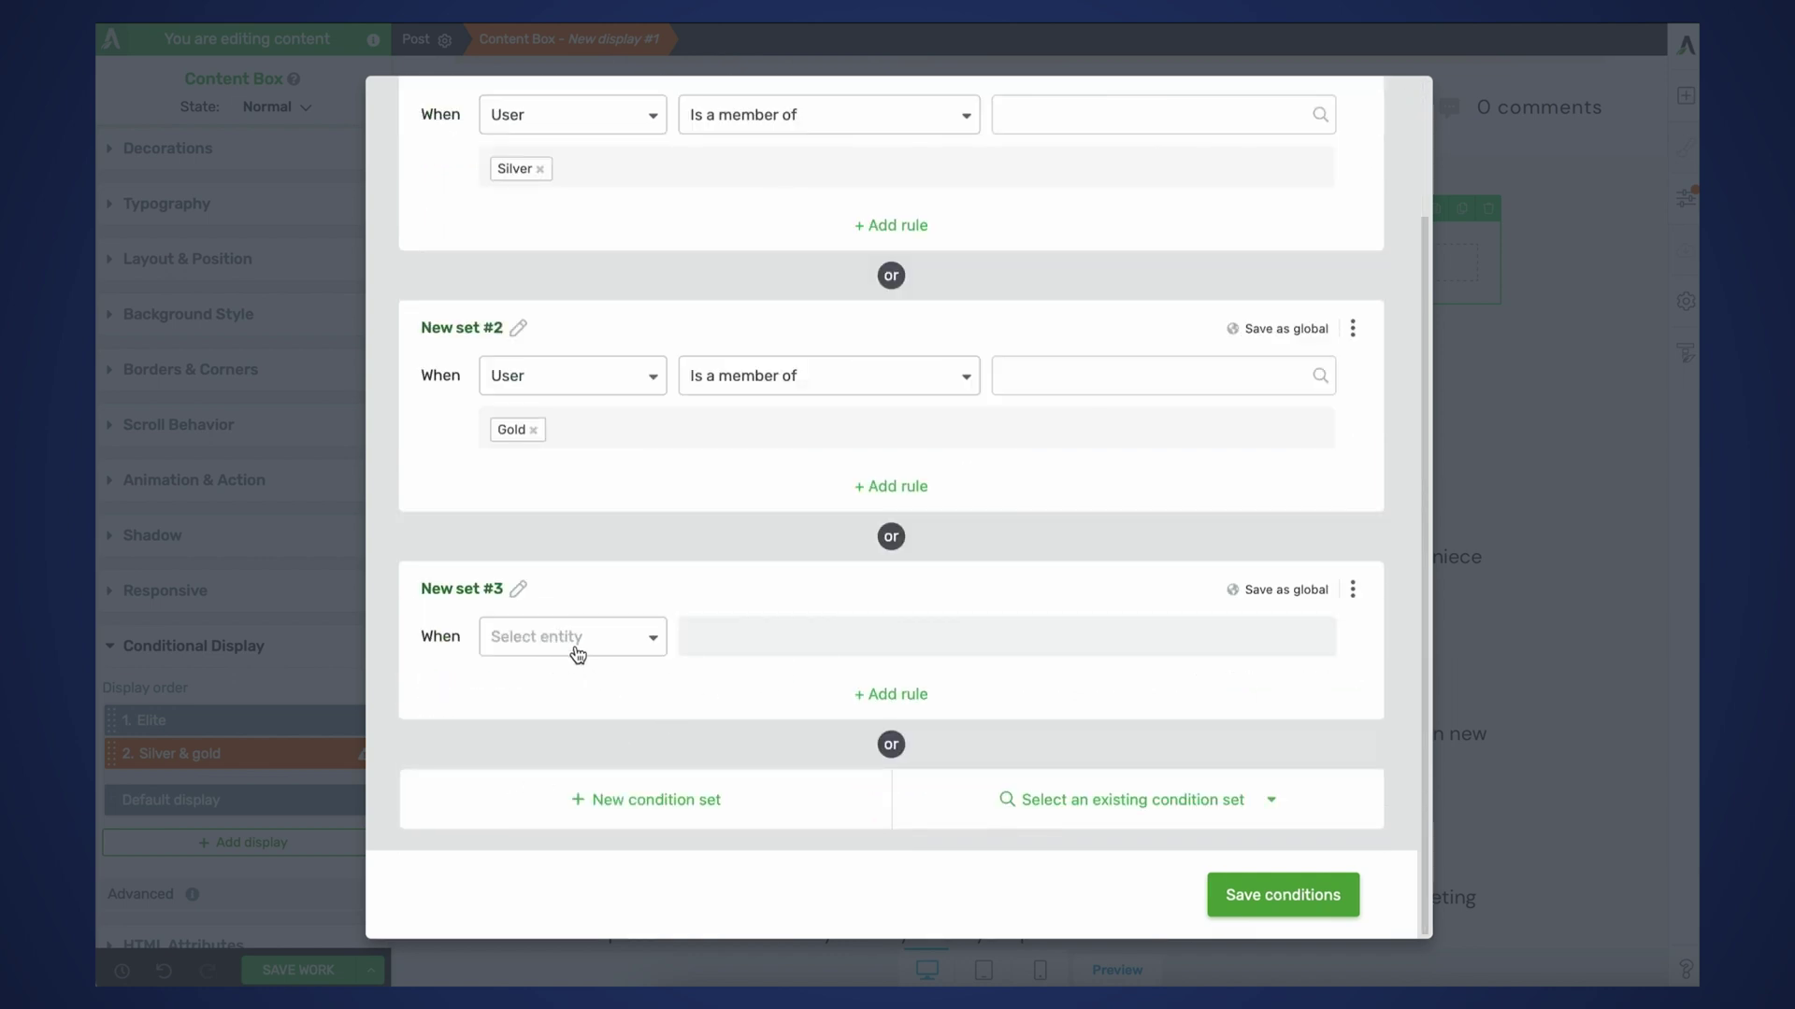
left_click(577, 652)
left_click(517, 704)
left_click(838, 654)
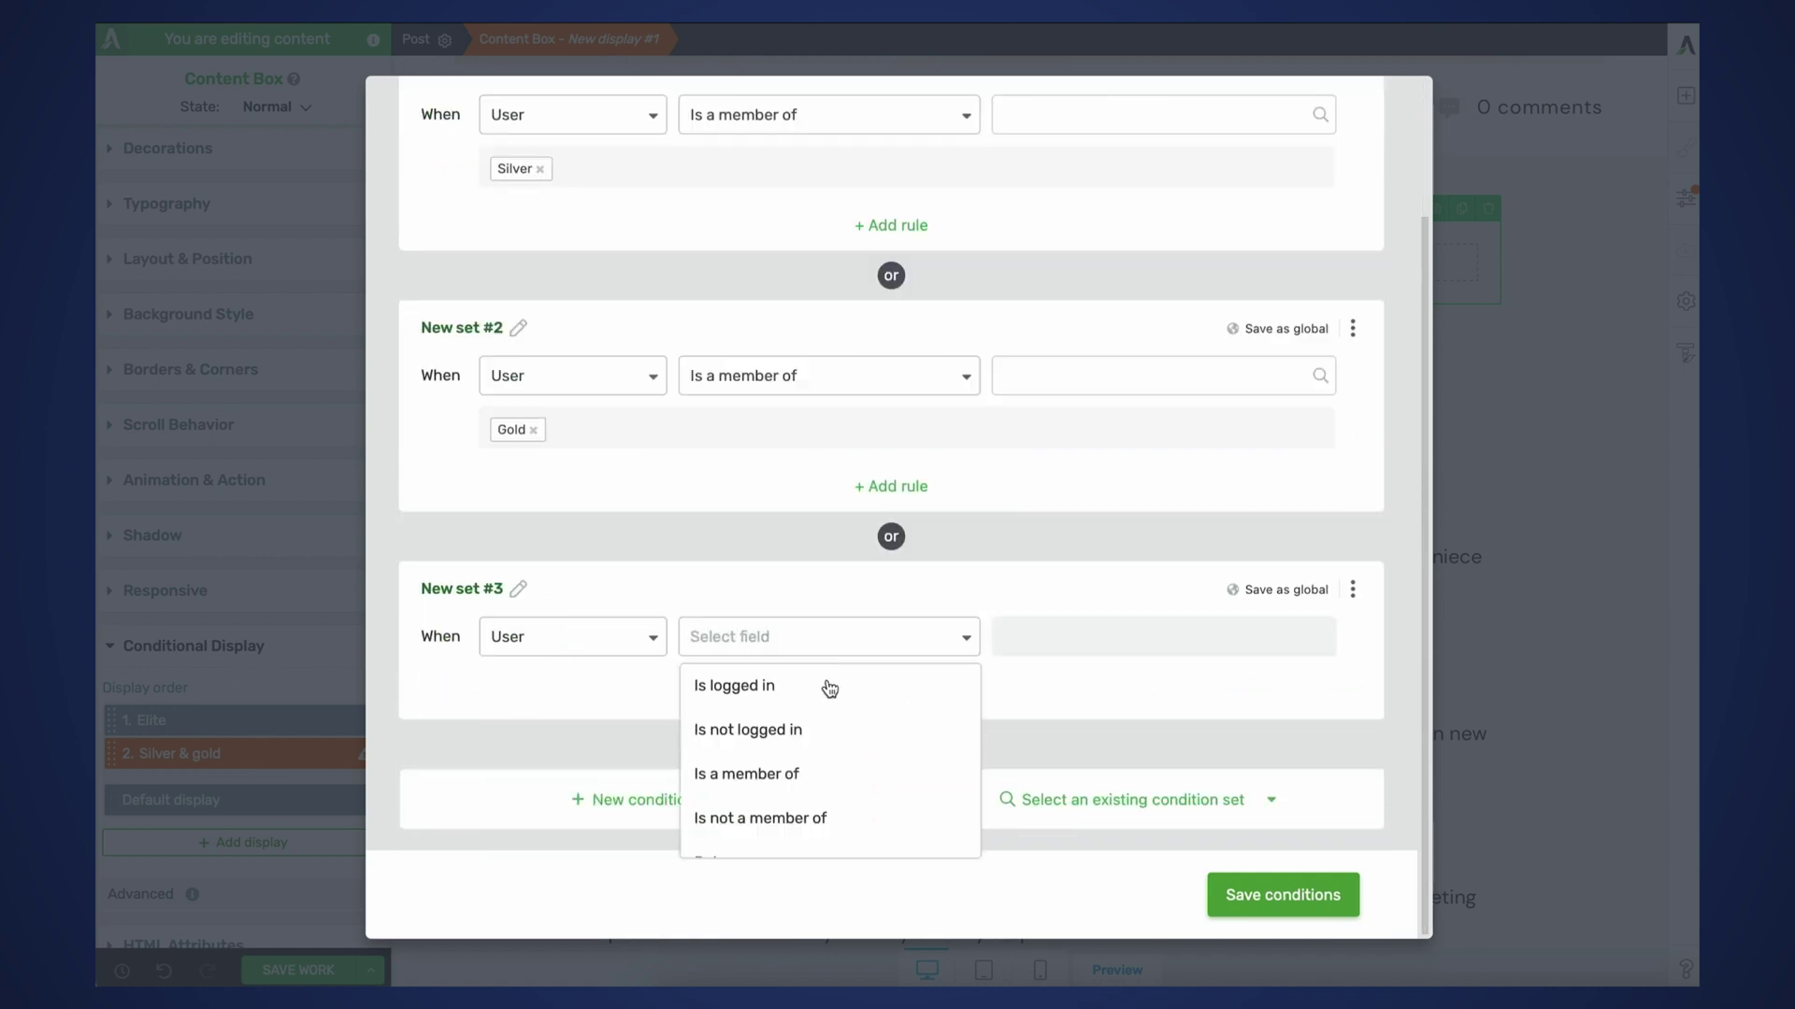
left_click(778, 817)
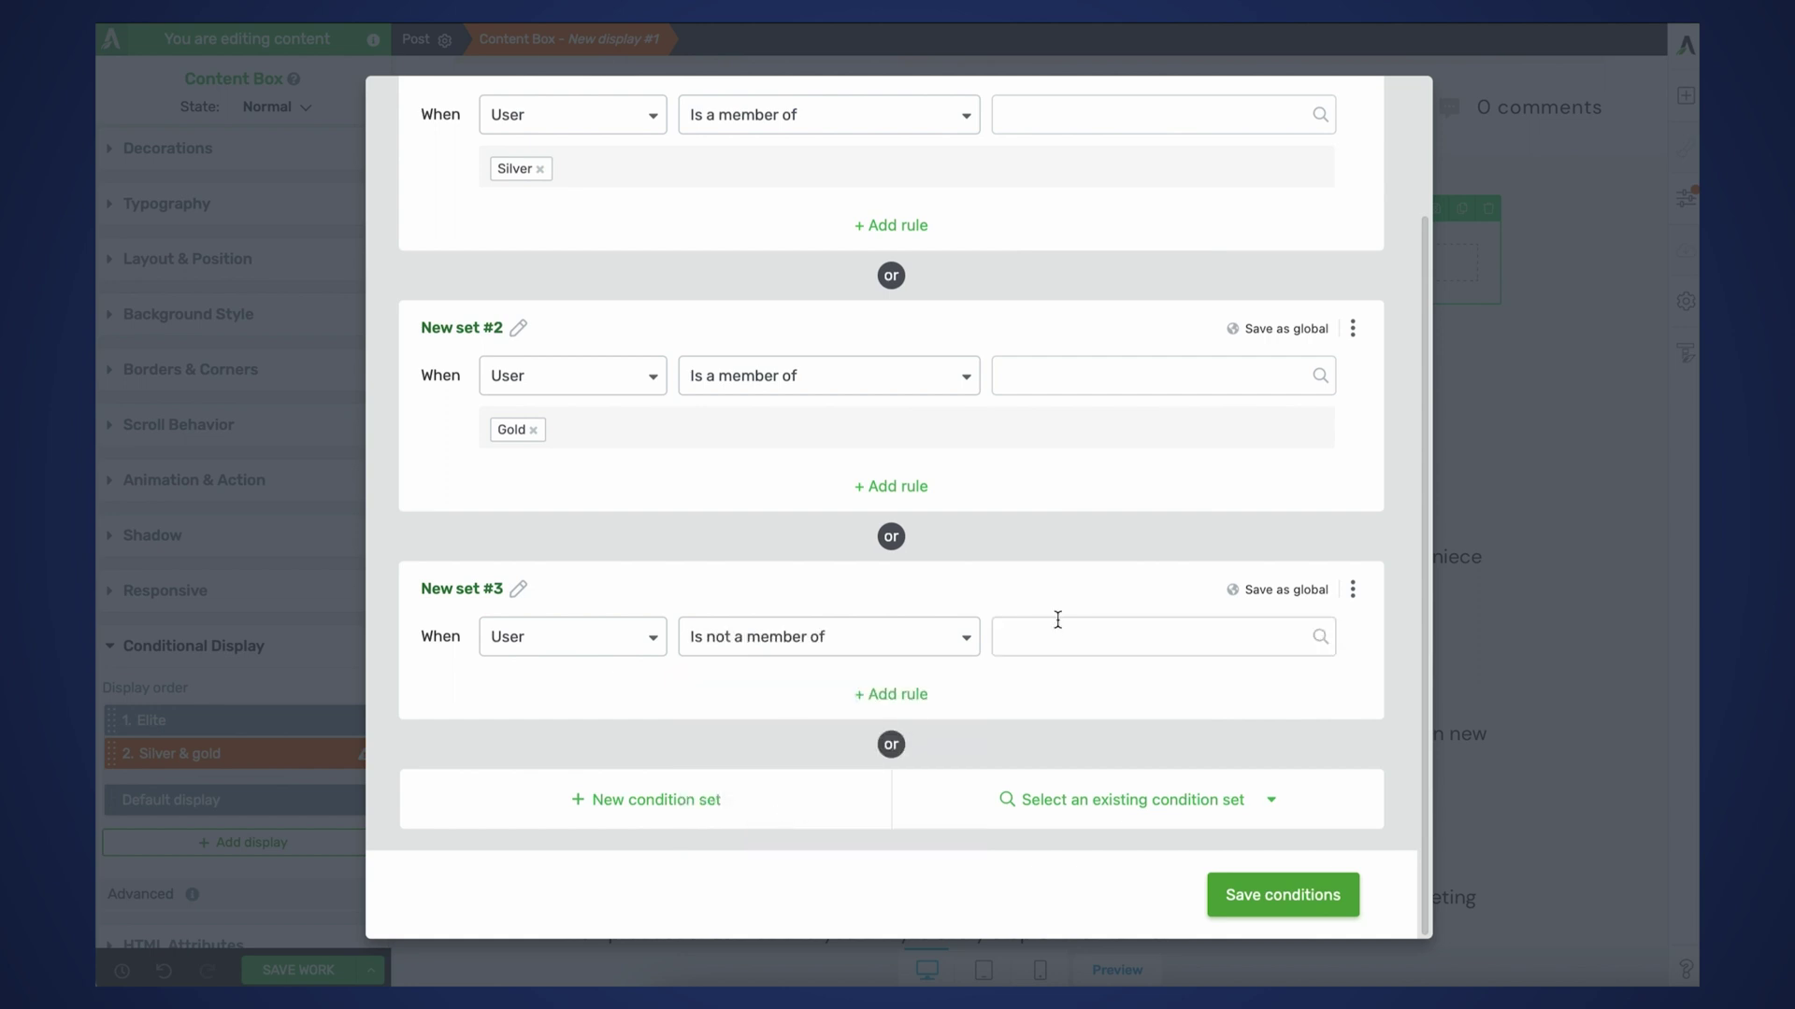
left_click(1057, 622)
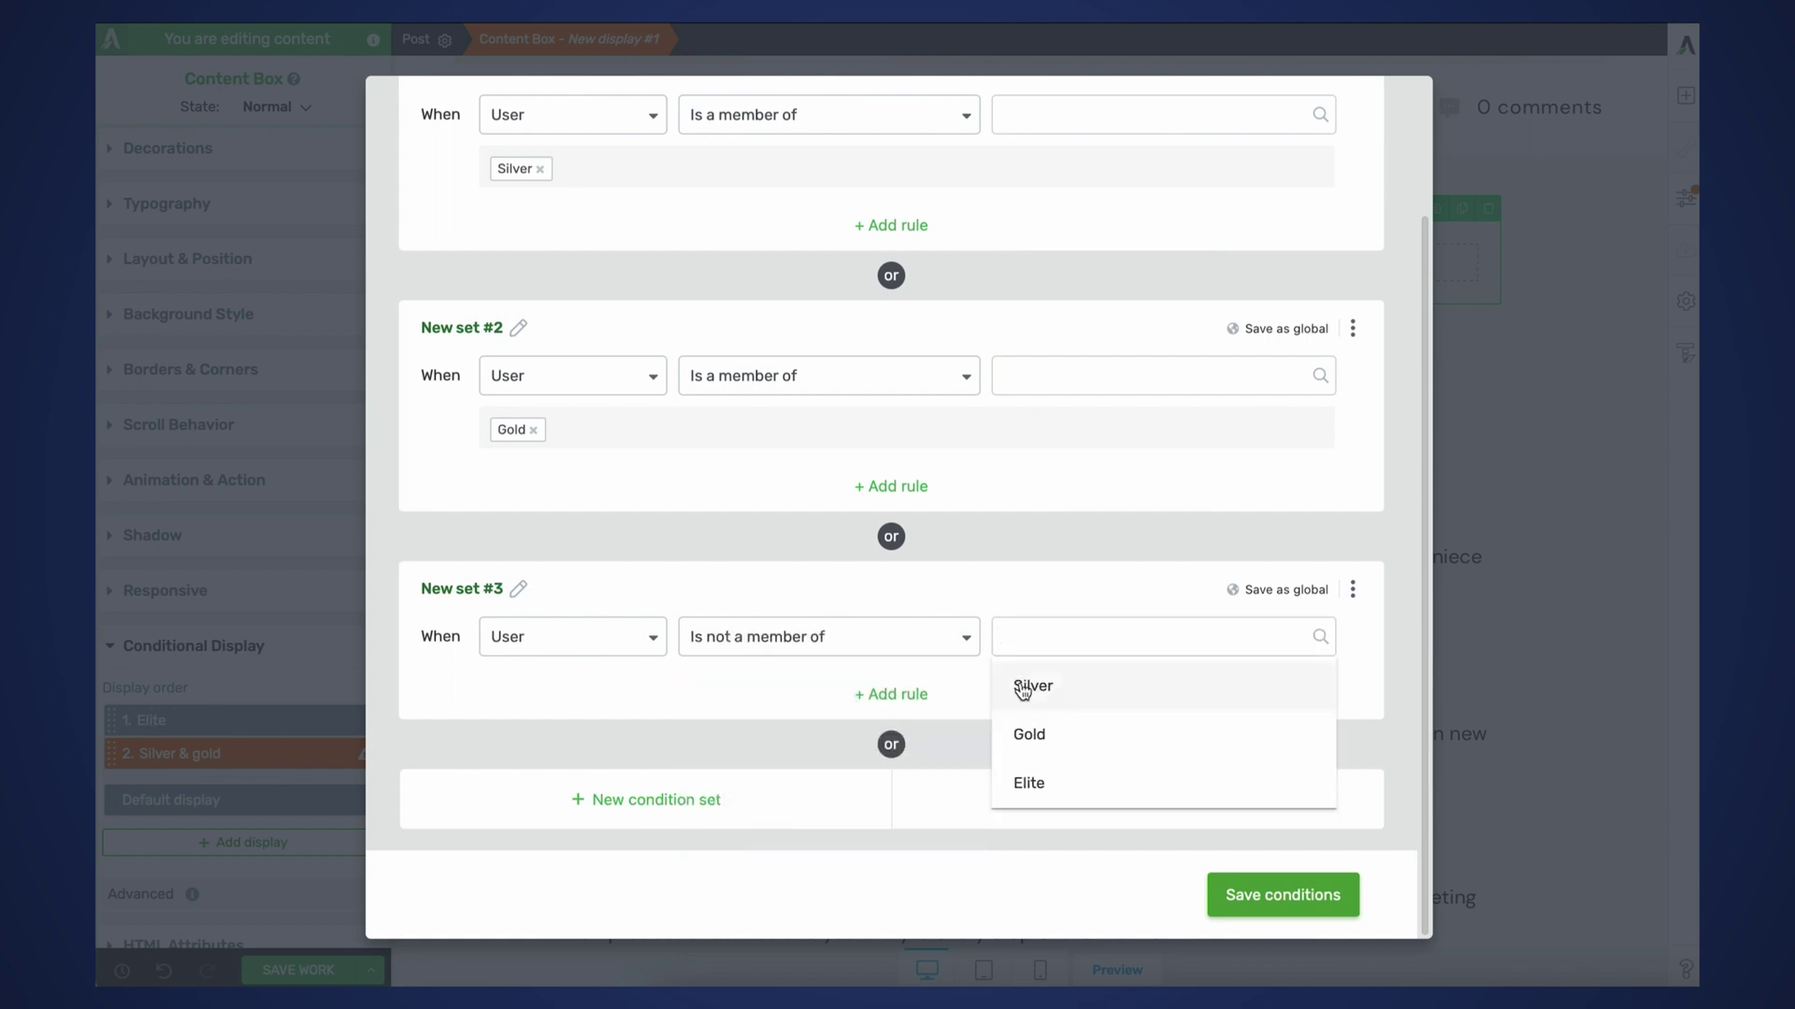
left_click(1048, 796)
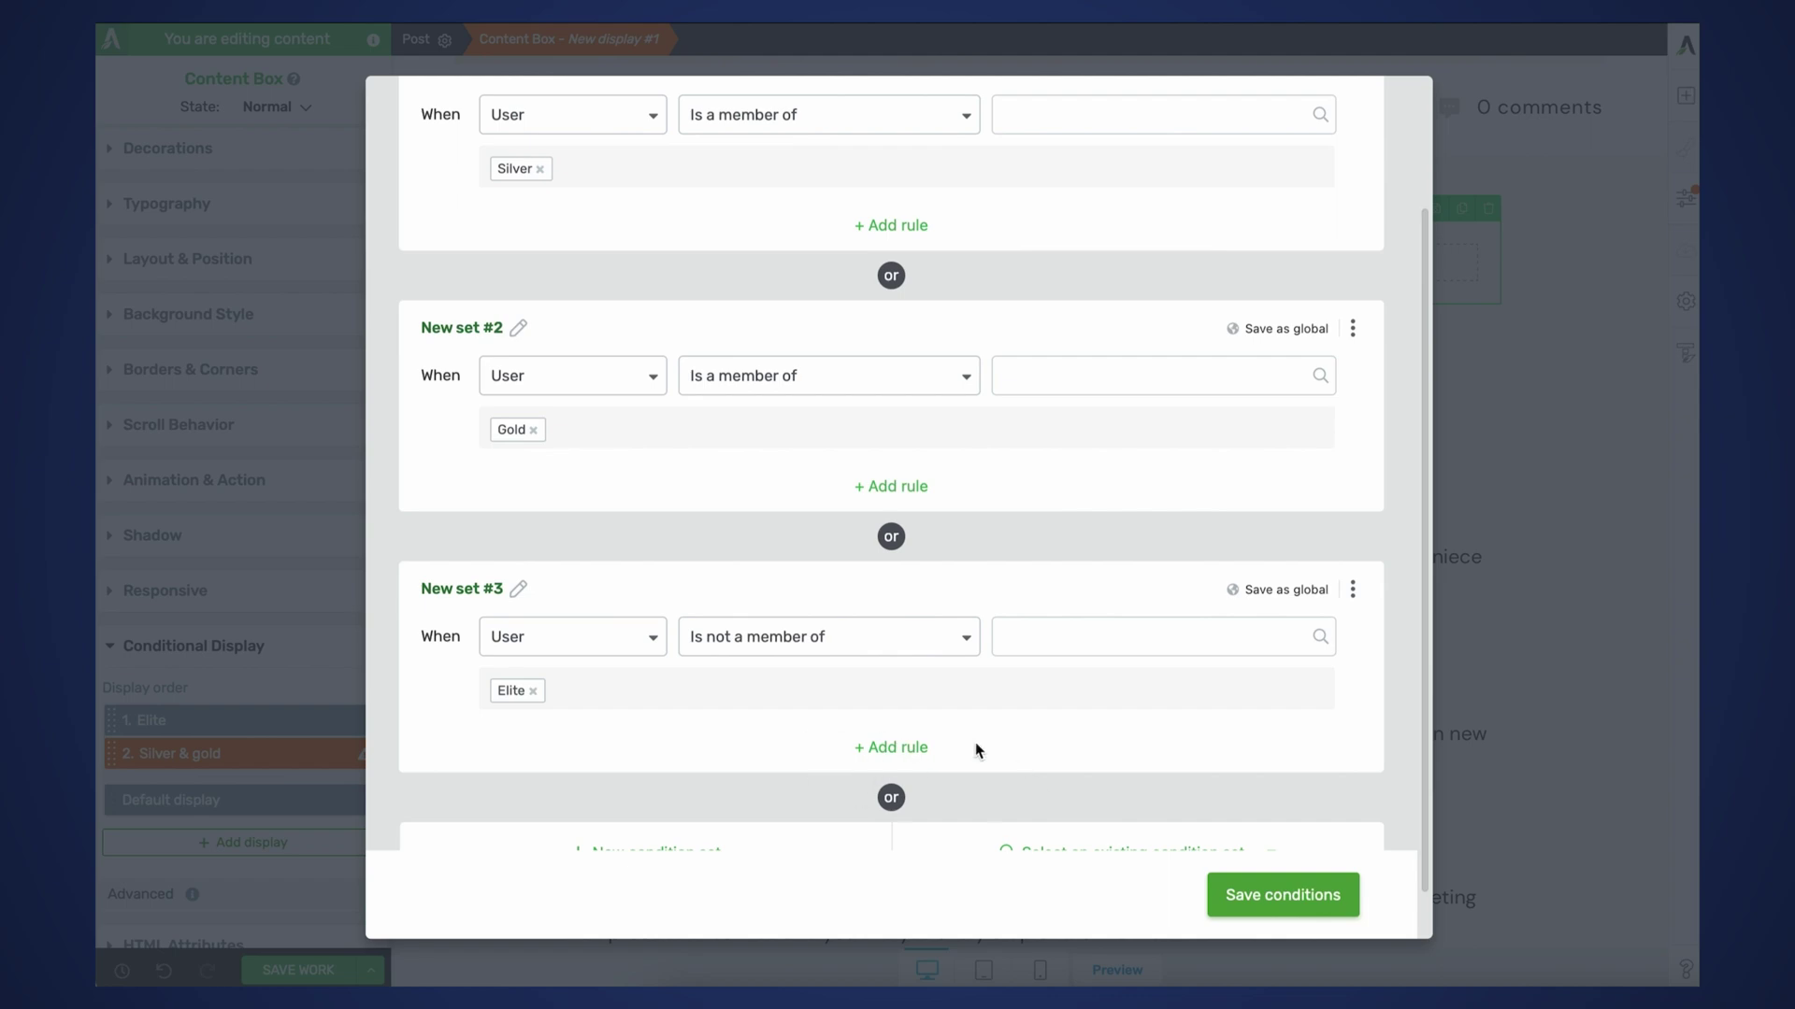
left_click(1352, 588)
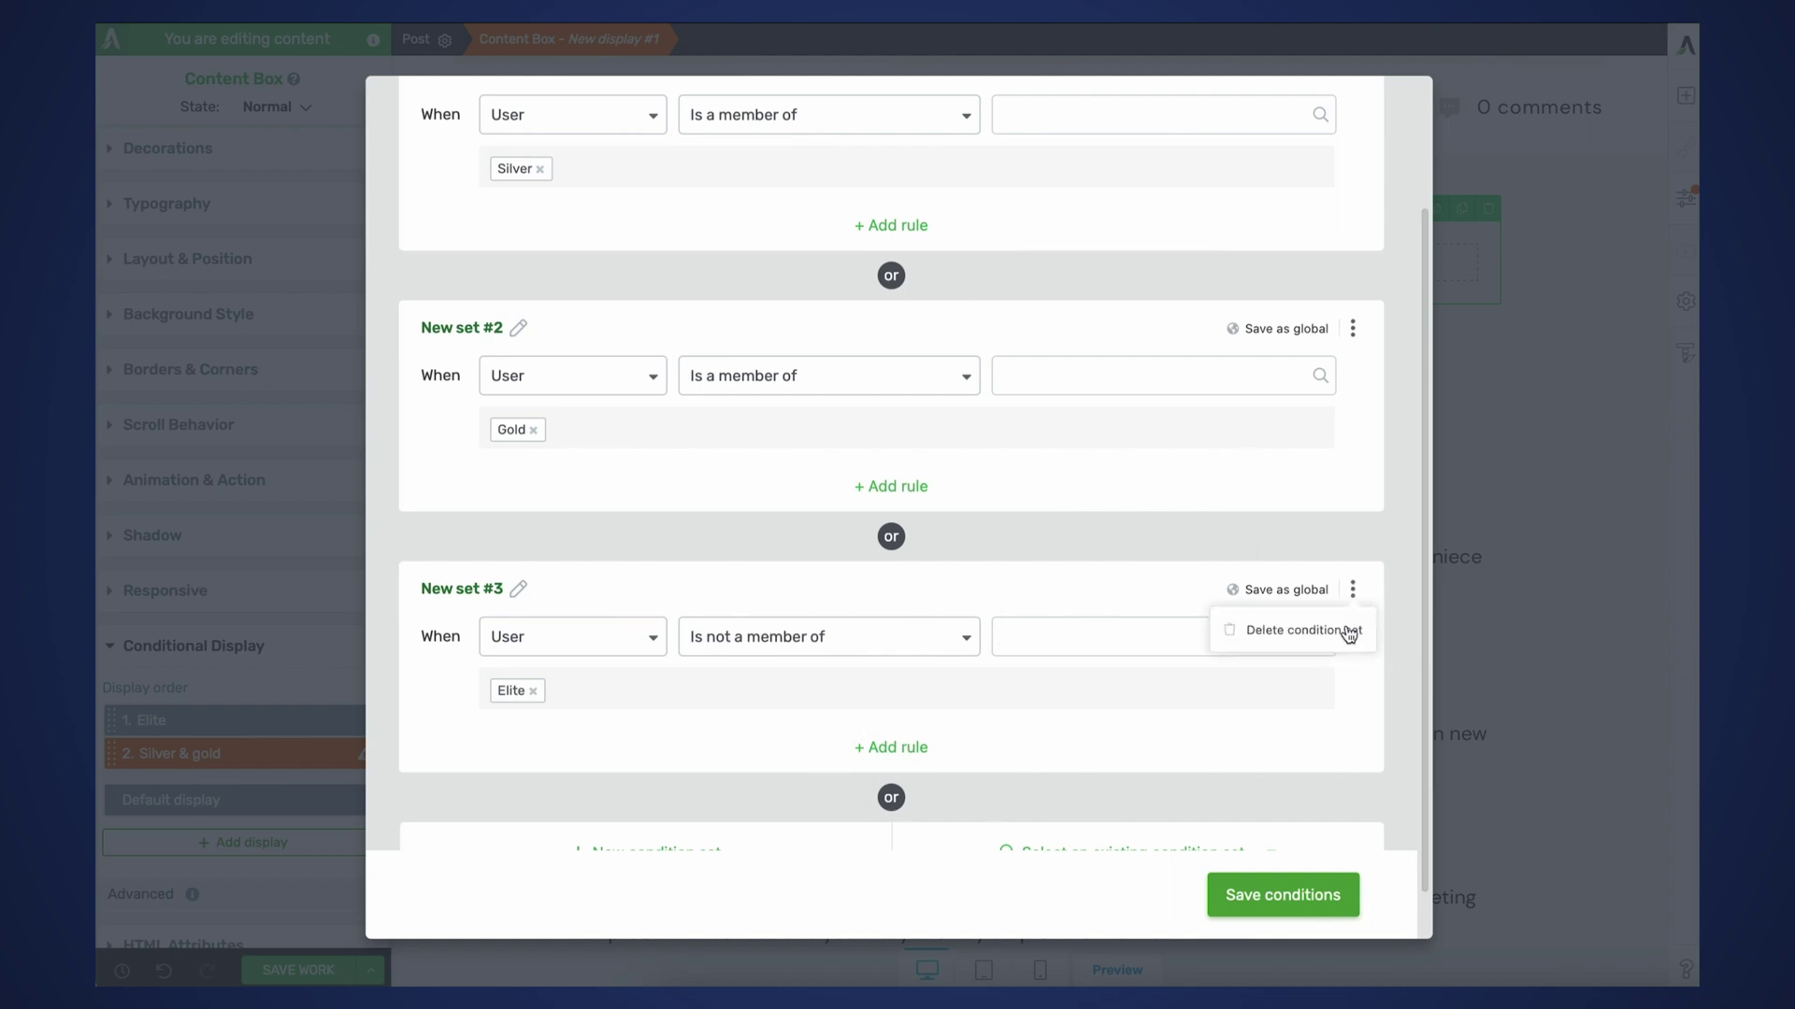
left_click(1220, 632)
left_click(1262, 693)
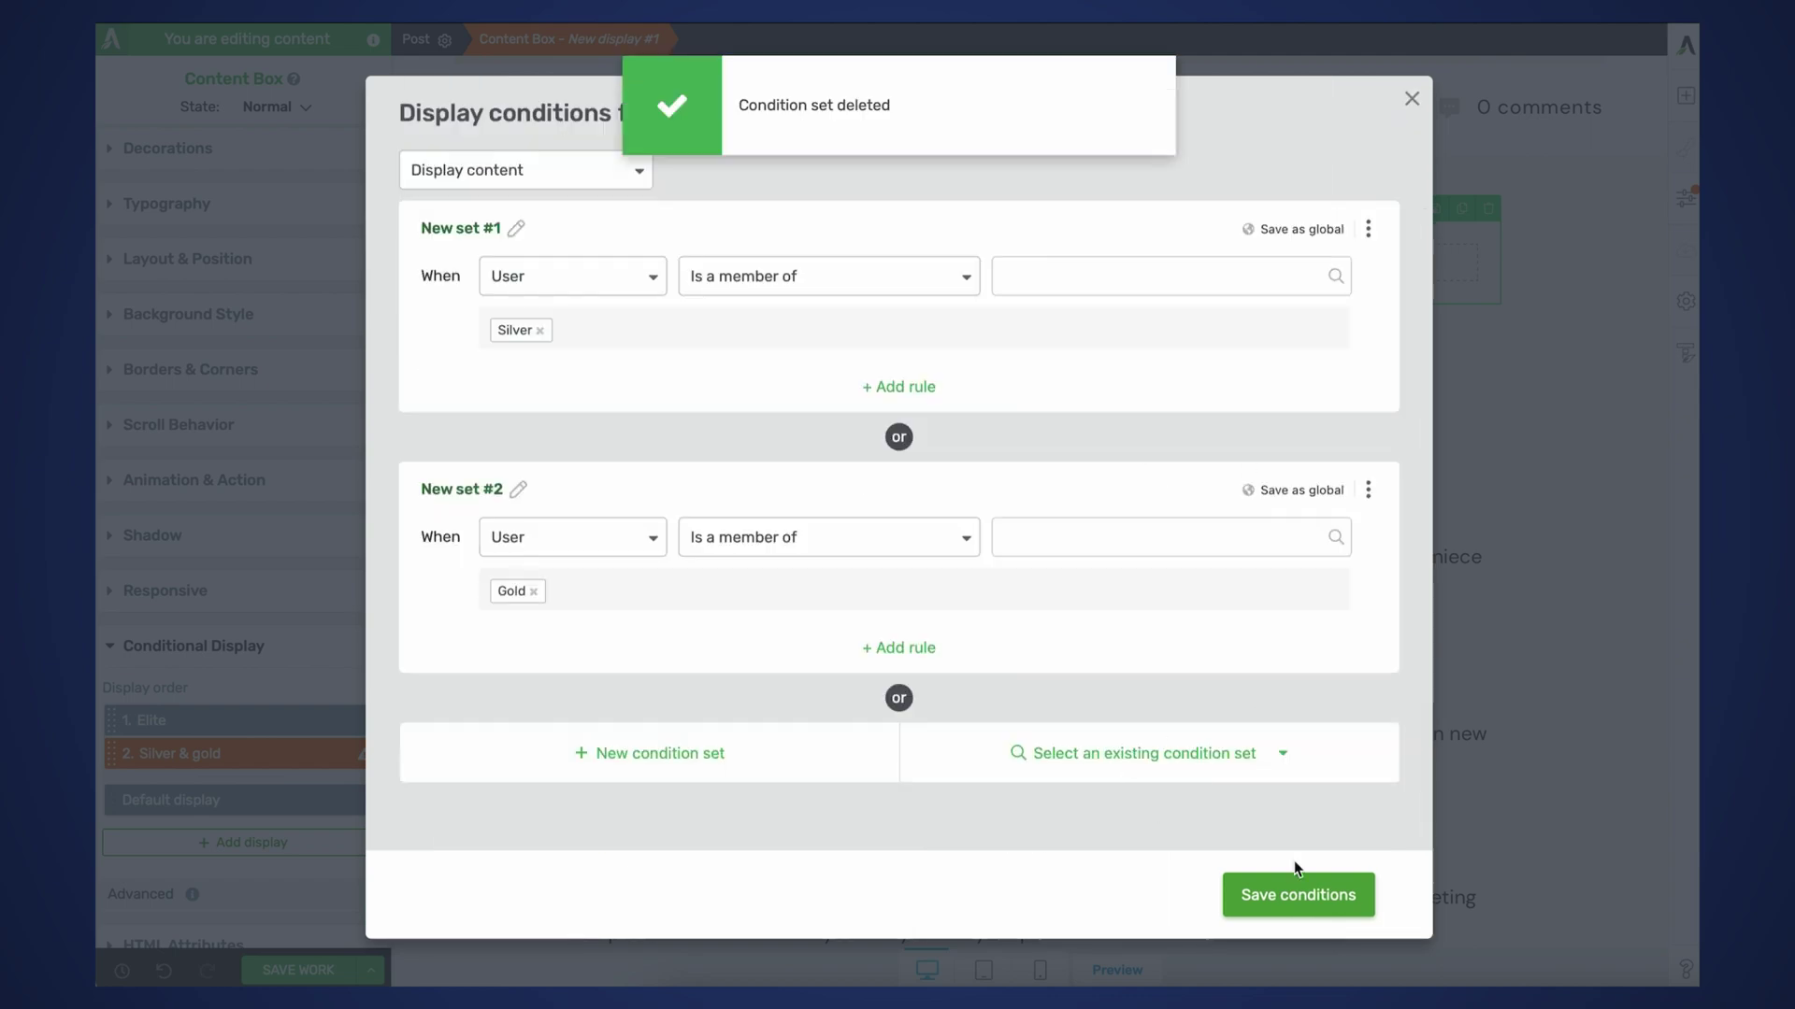
left_click(1294, 895)
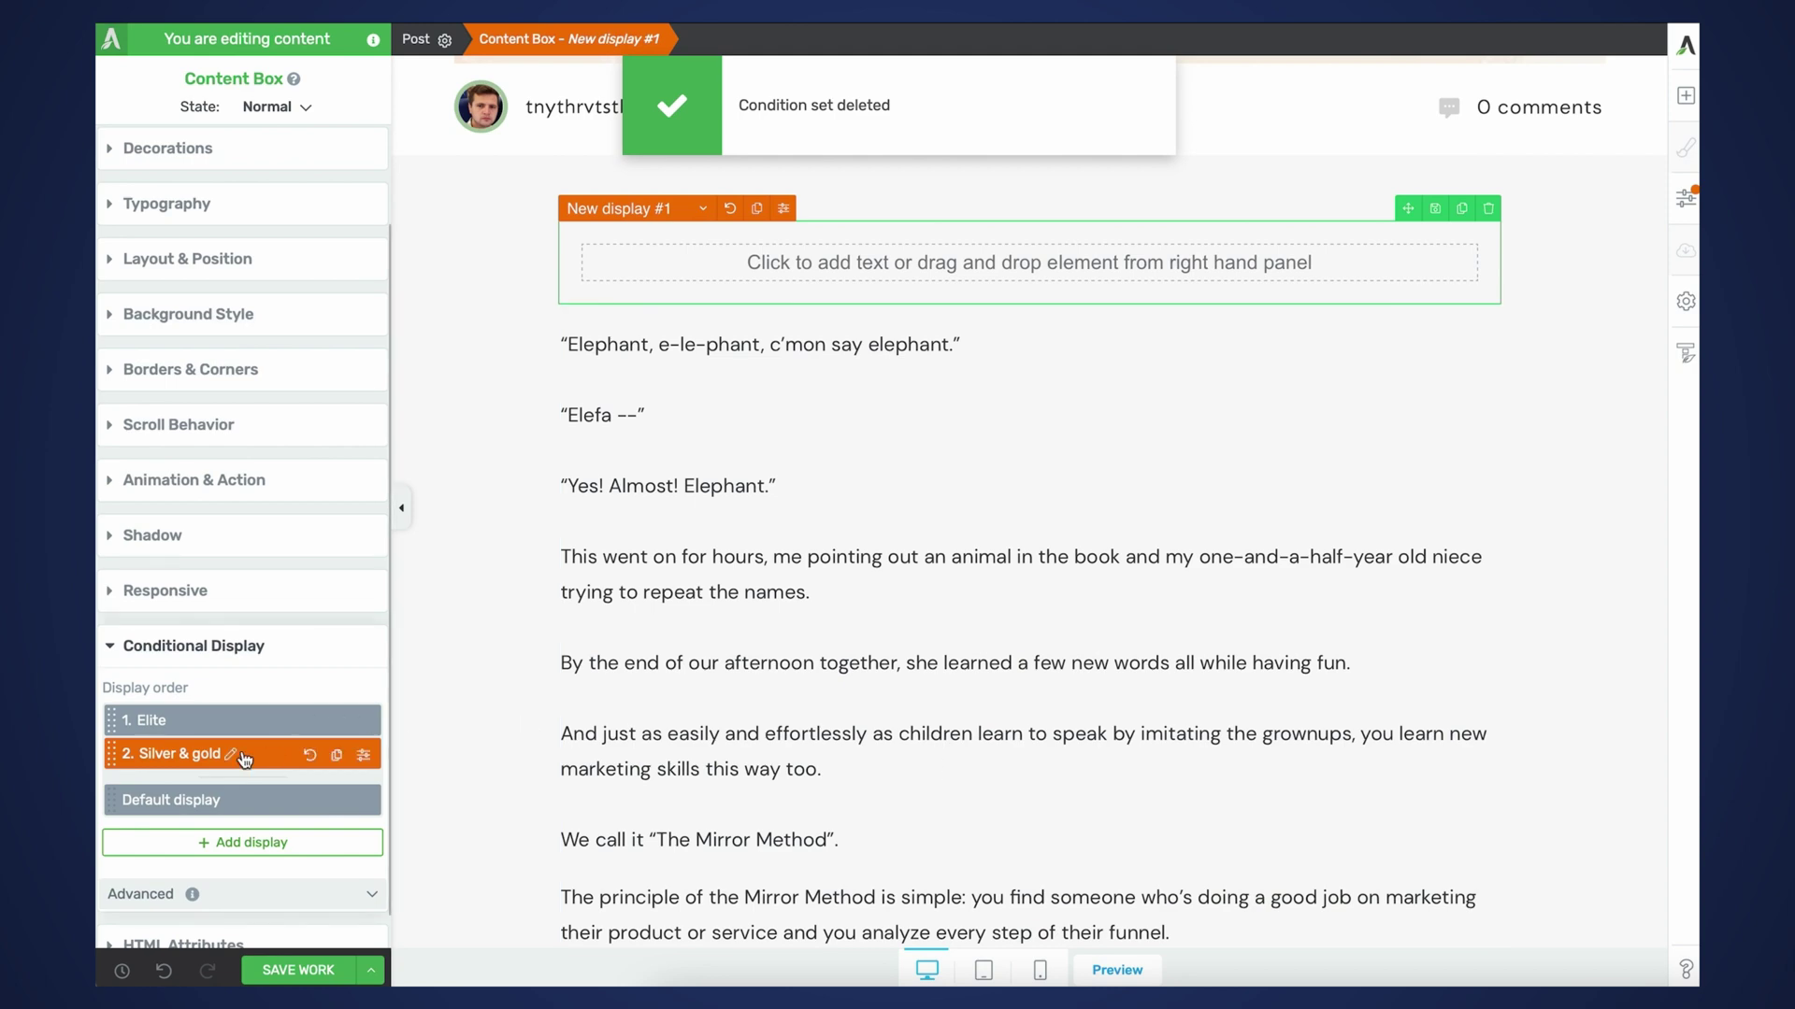
- Copy the article's opening story through 'We call it' into the Silver & gold box's empty text
scroll(881, 699, "up", 1)
scroll(936, 709, "up", 1)
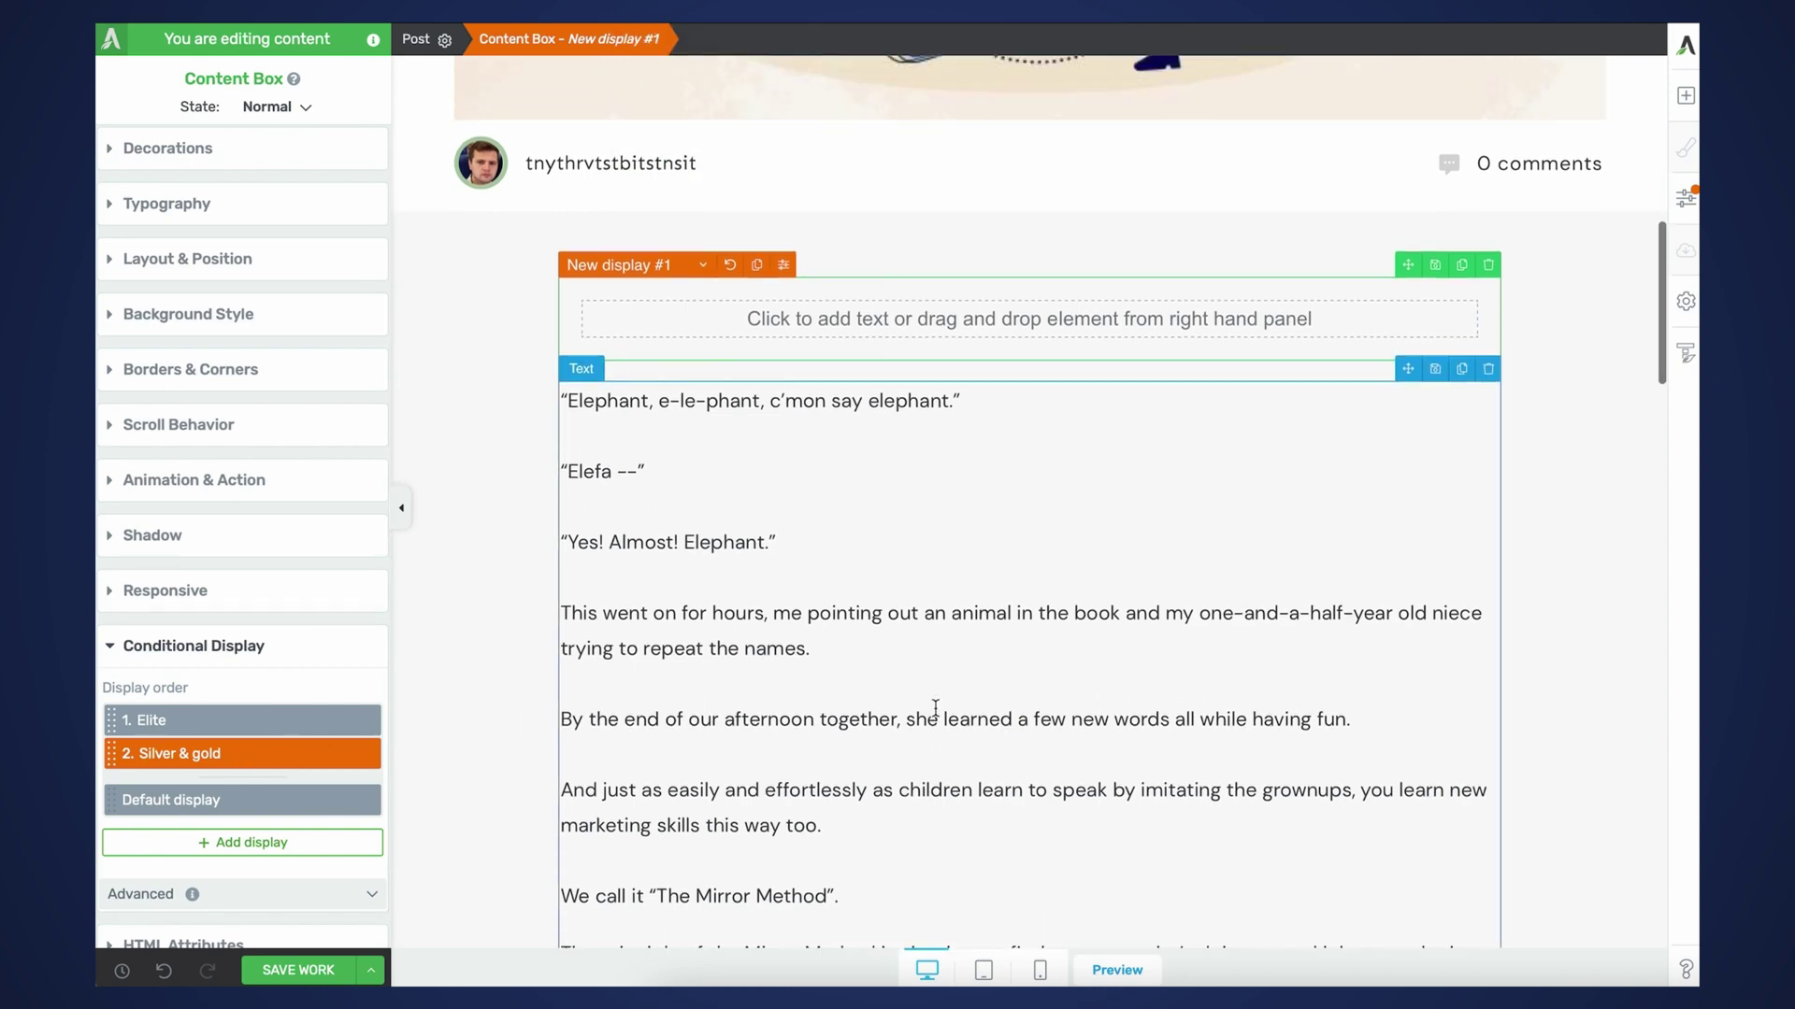
scroll(935, 709, "down", 5)
scroll(921, 692, "up", 2)
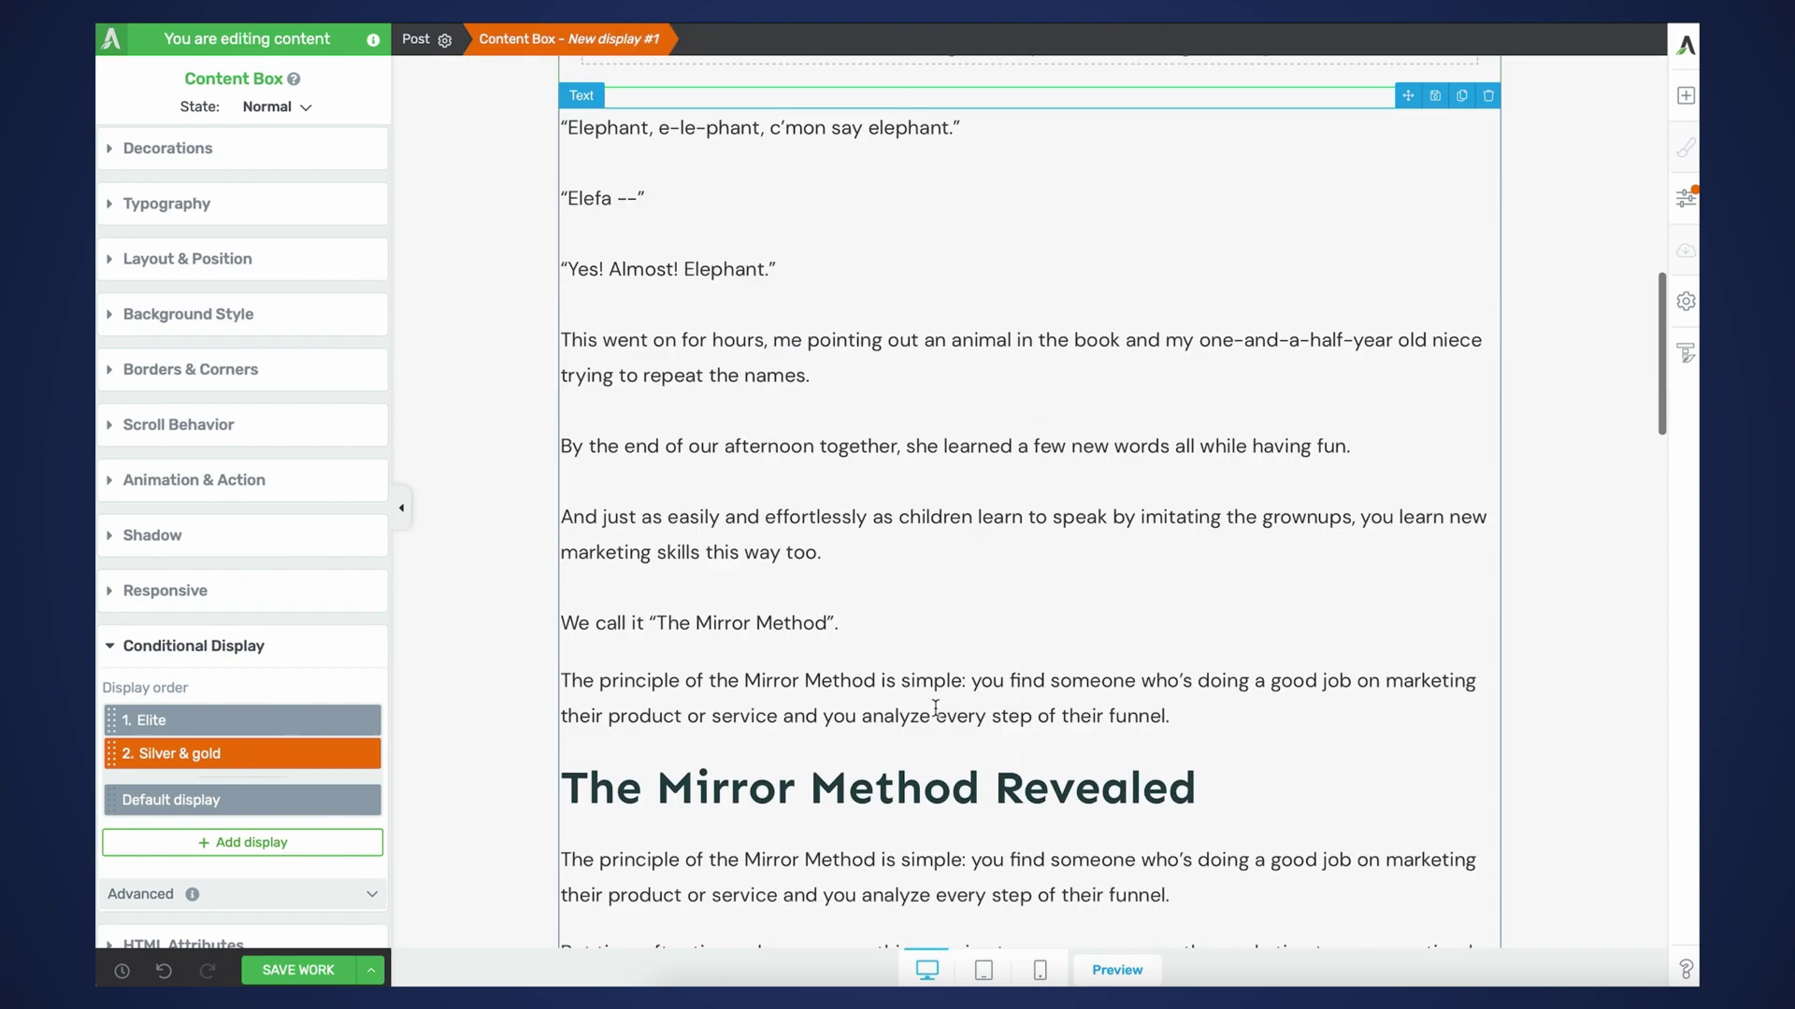
left_click(1001, 599)
left_click_drag(962, 620, 549, 108)
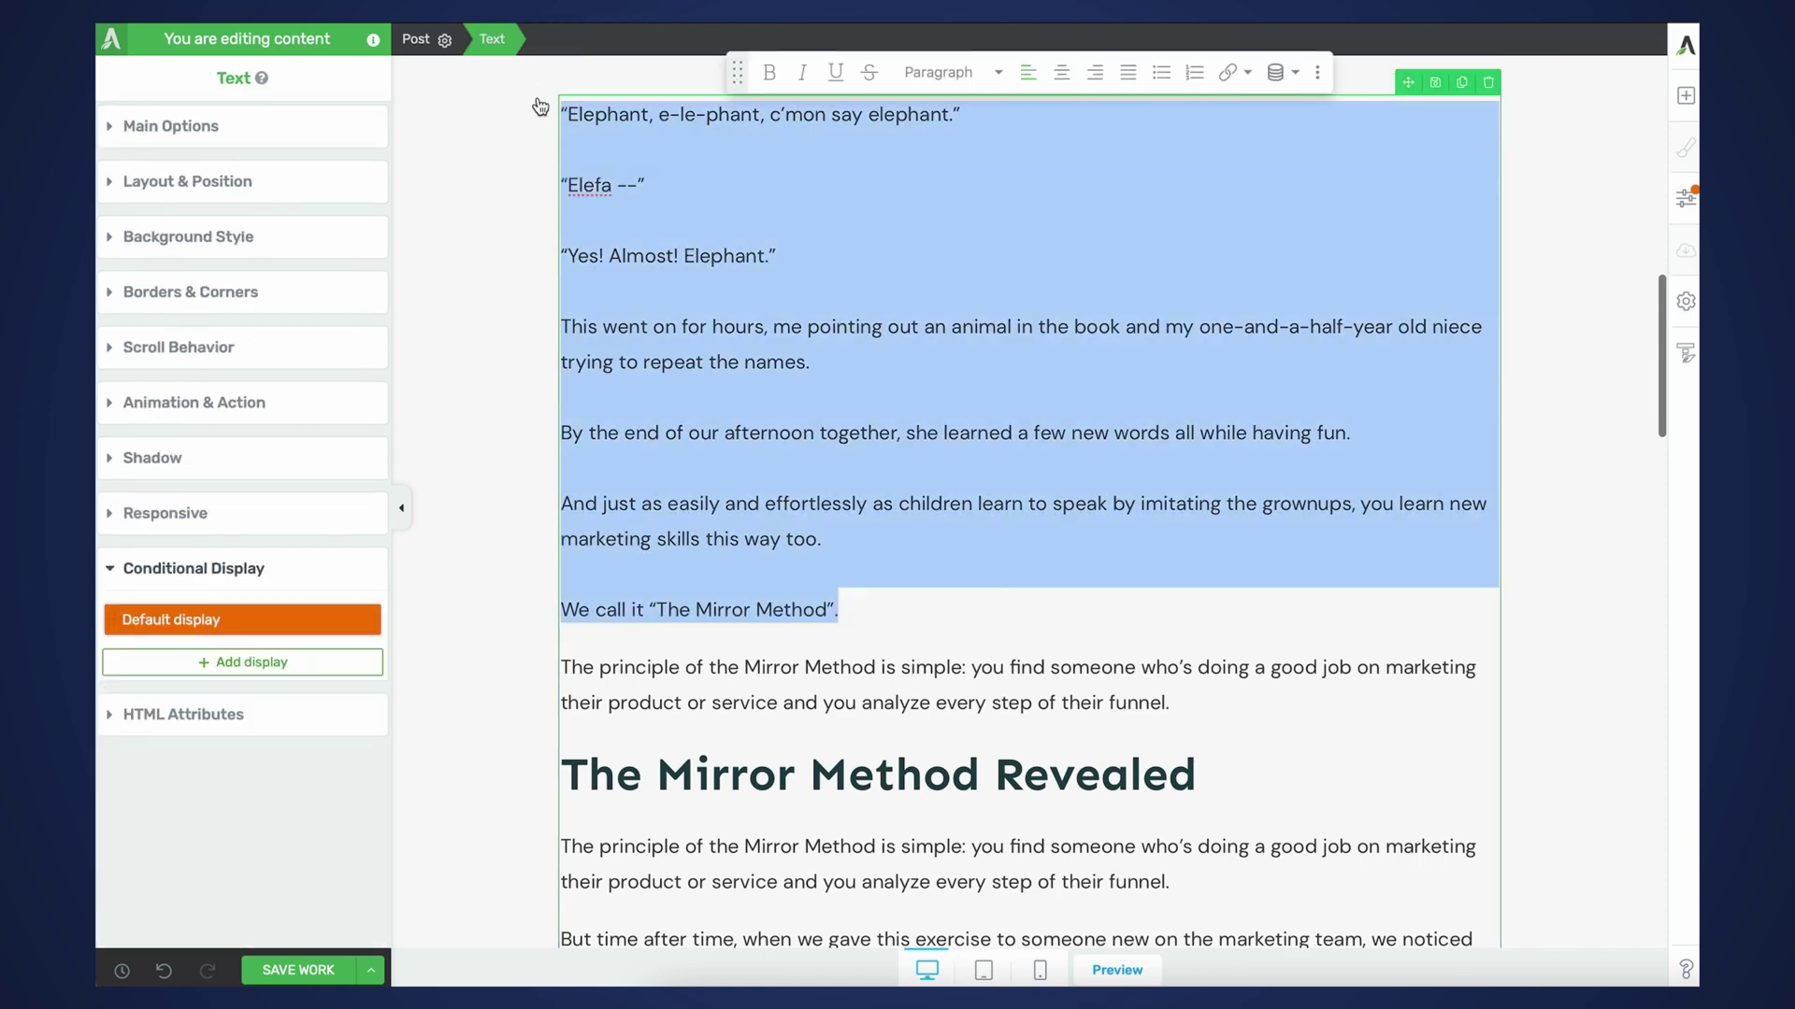
key("ctrl+c")
scroll(1141, 629, "up", 2)
left_click(1149, 304)
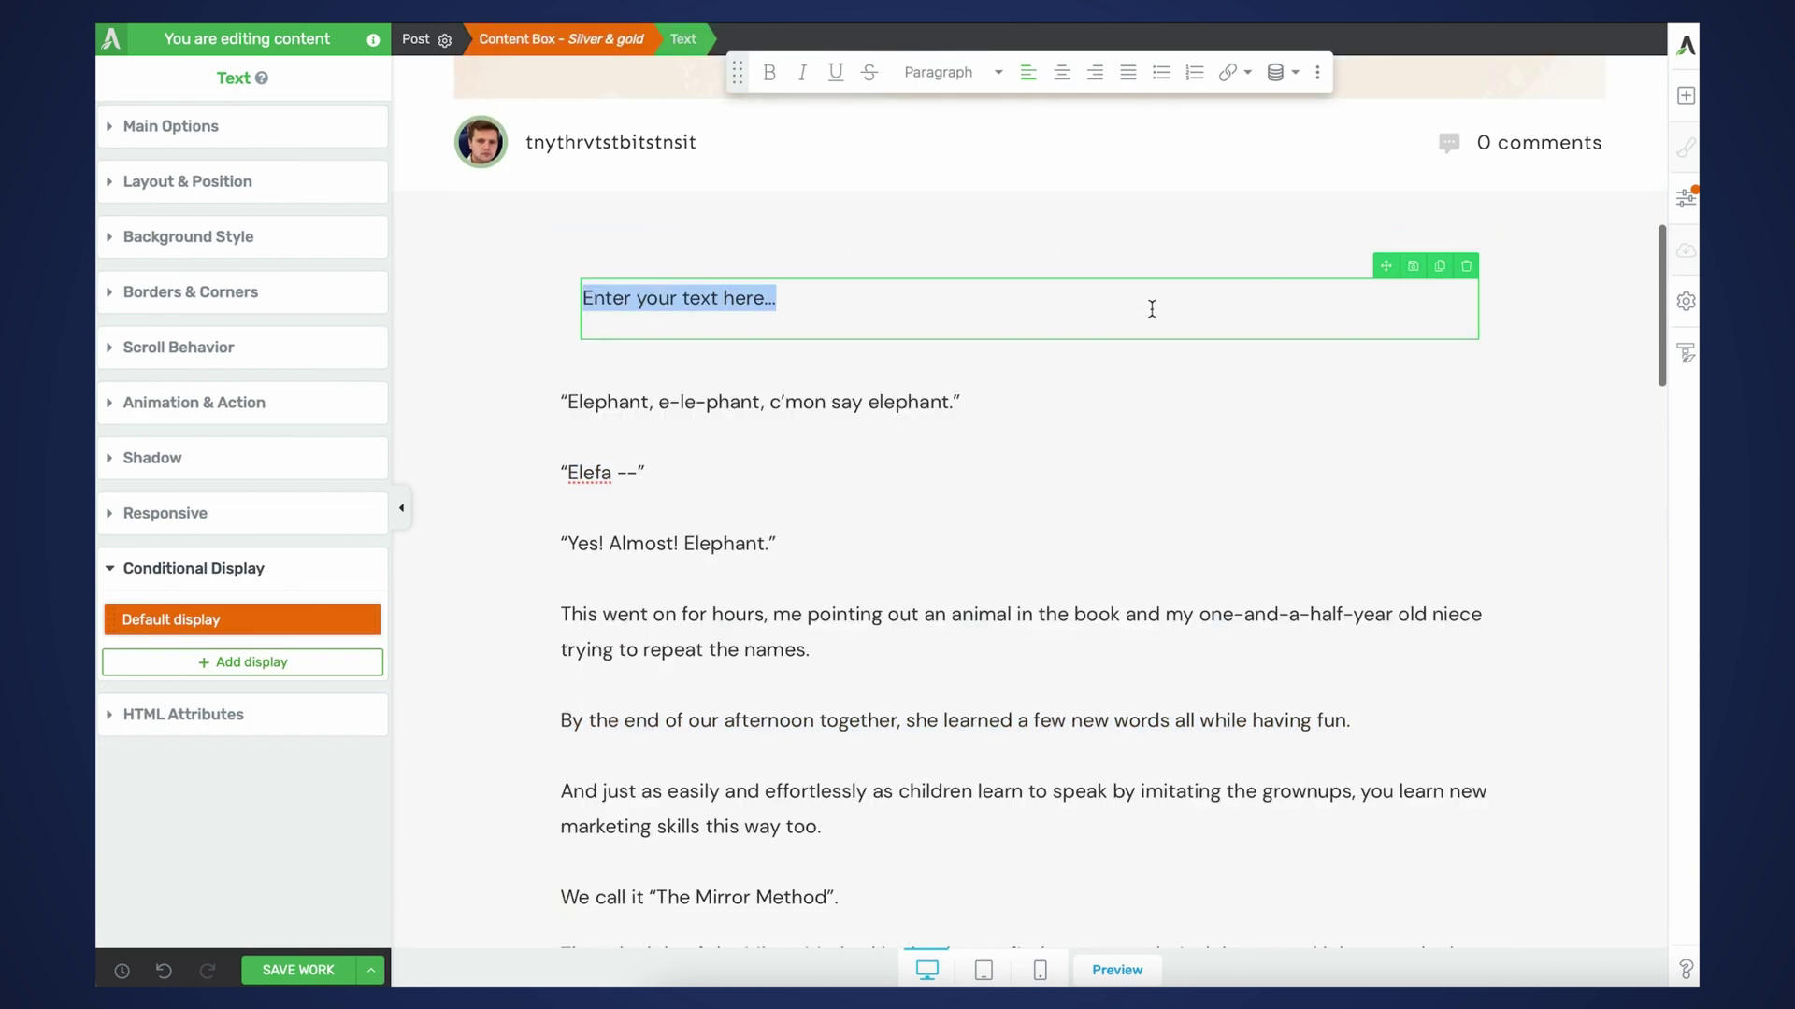
key("ctrl+v")
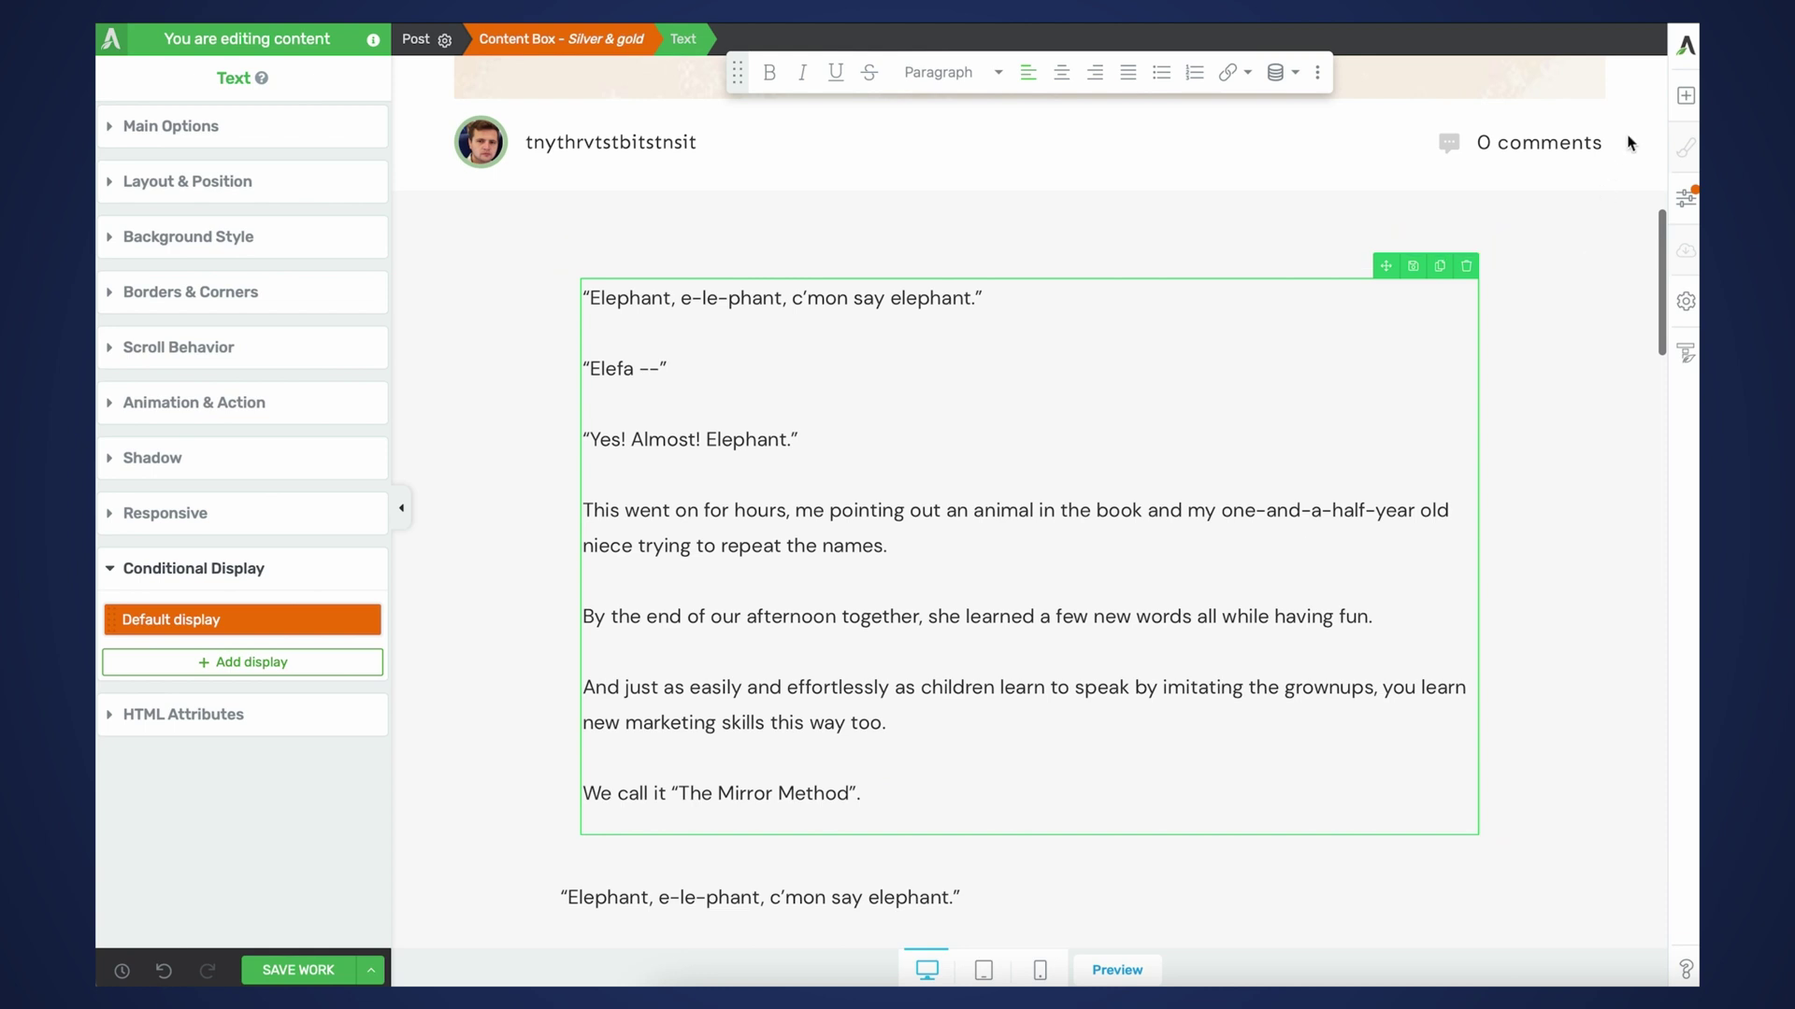
- Add a bold, centred 'HEY! THIS POST IS FOR ELITE MEMBERS ONLY!' notice below, with ELITE italicised
left_click(1685, 96)
left_click_drag(1500, 251, 1071, 720)
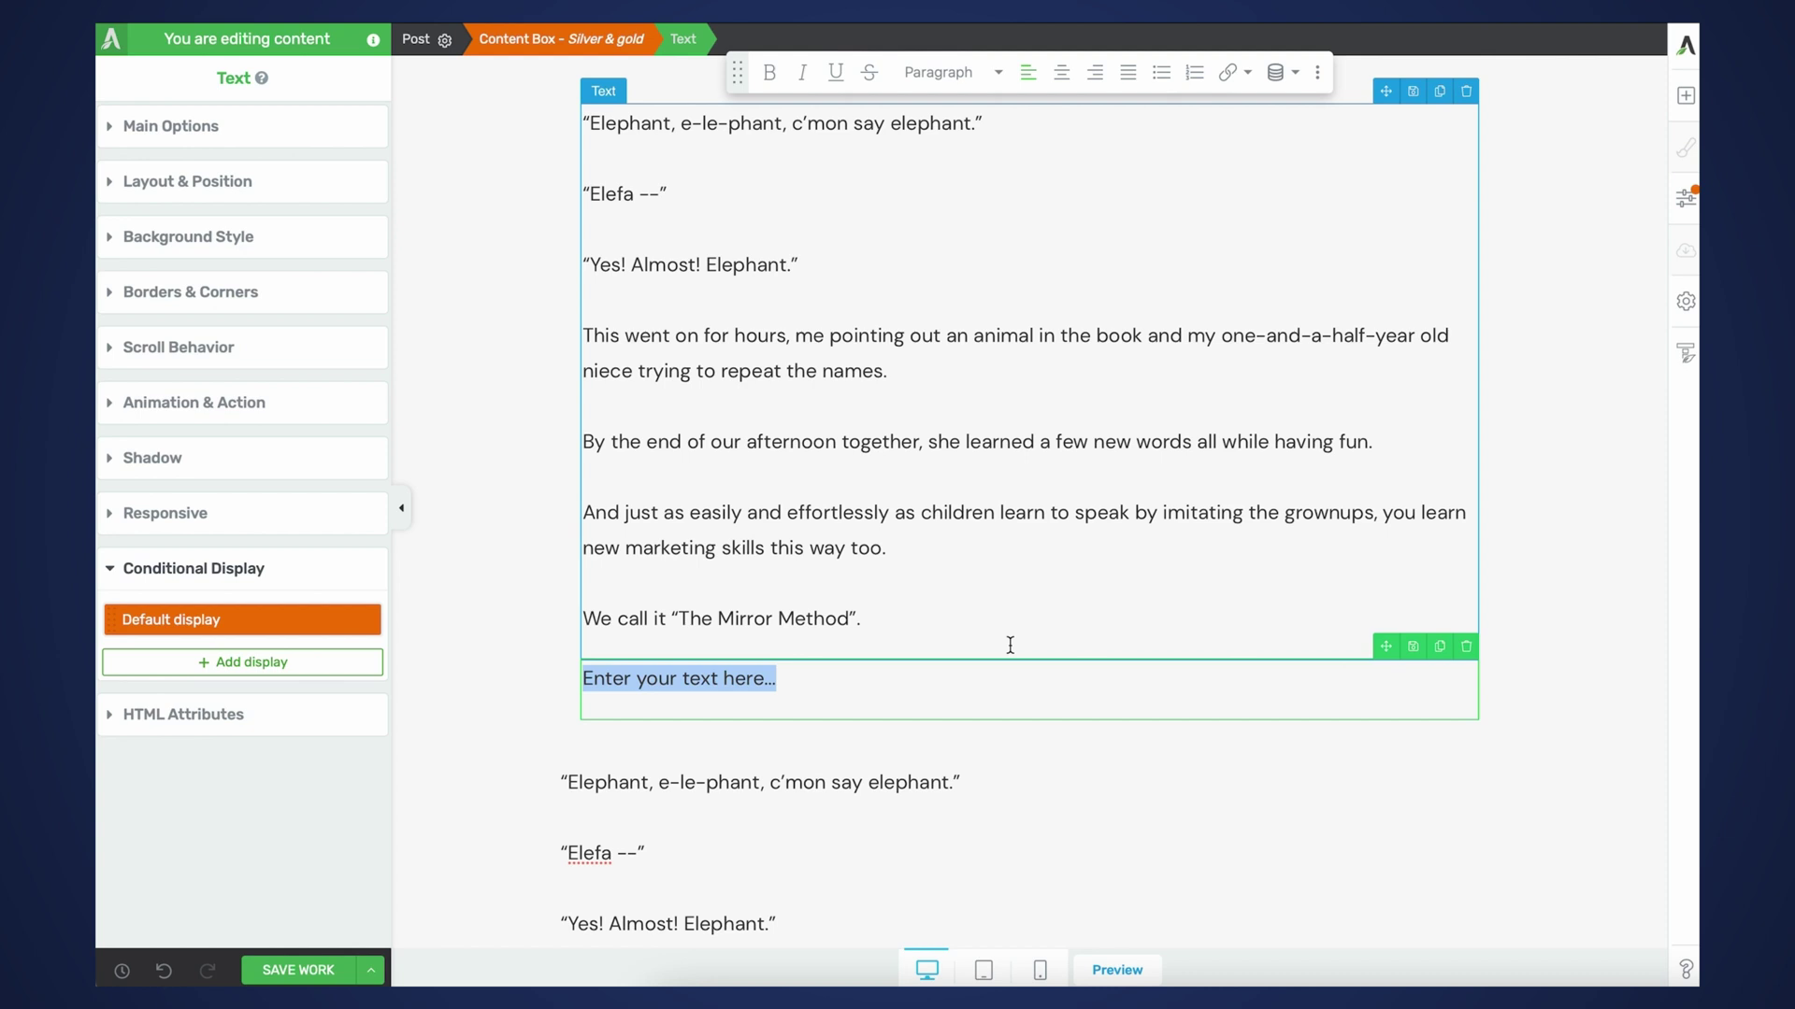
type("HEY! THIS POS")
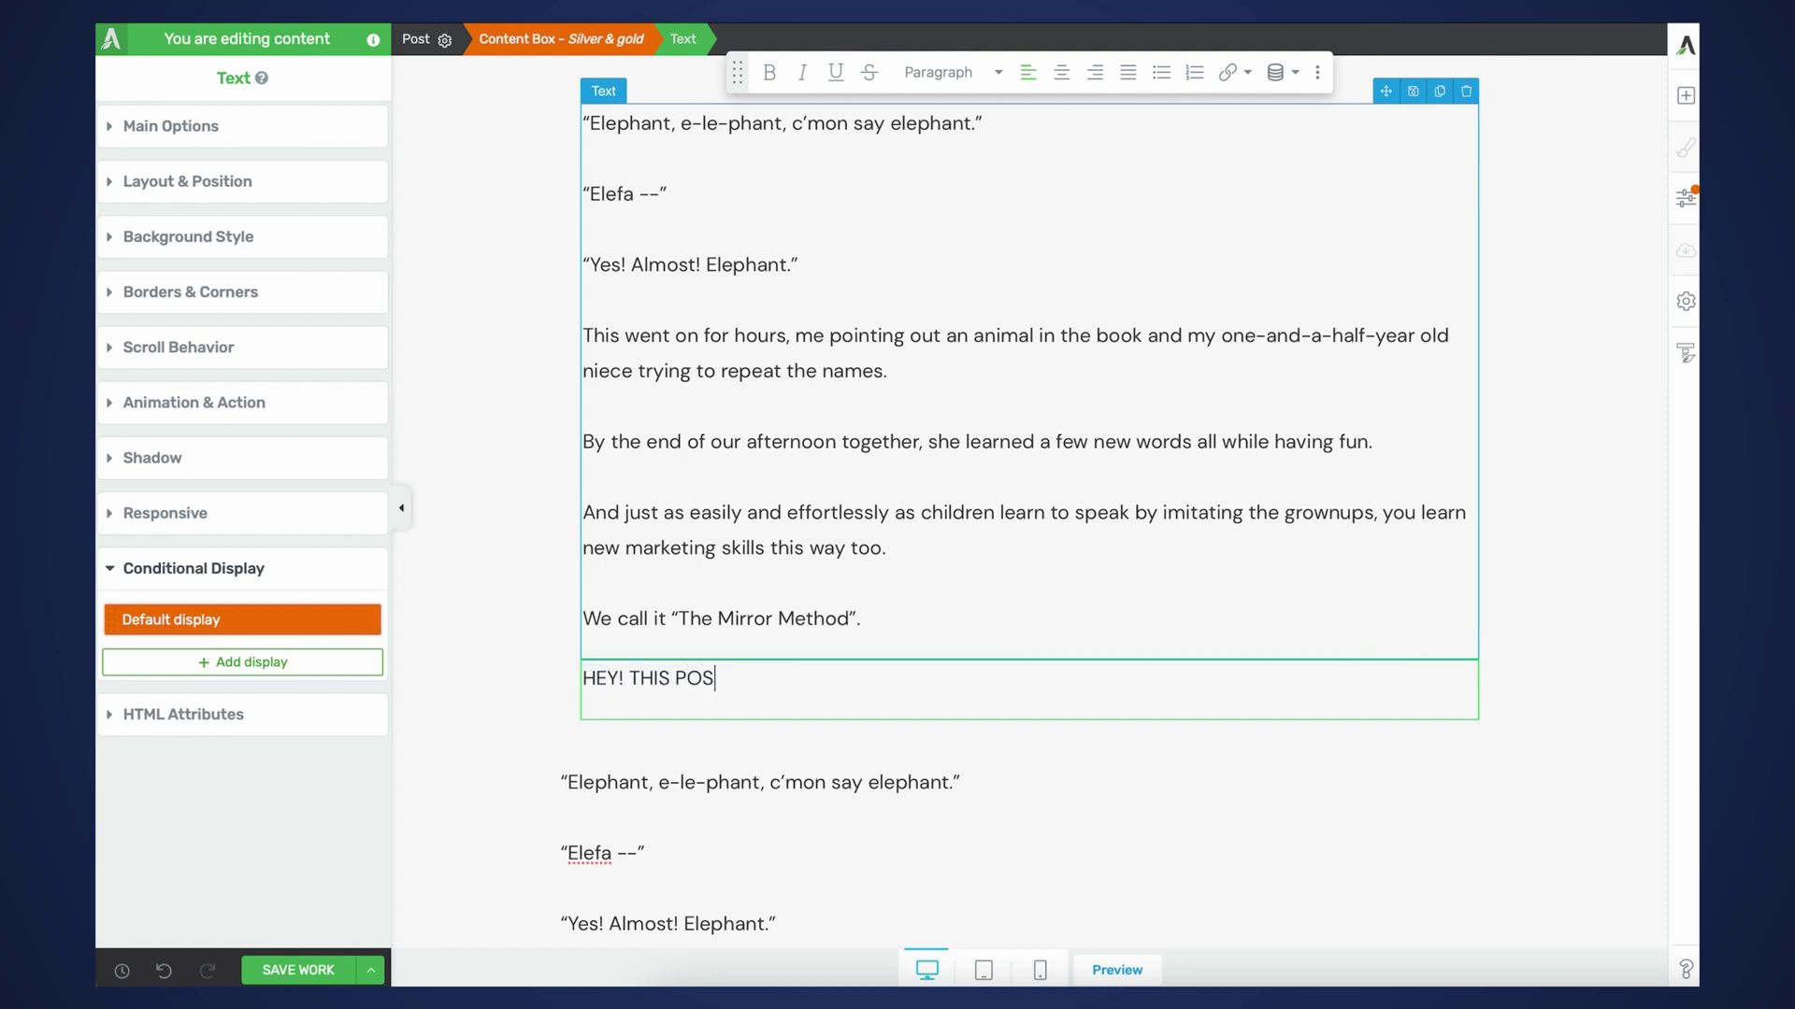
type("T IS FOR ELITE MEMBE")
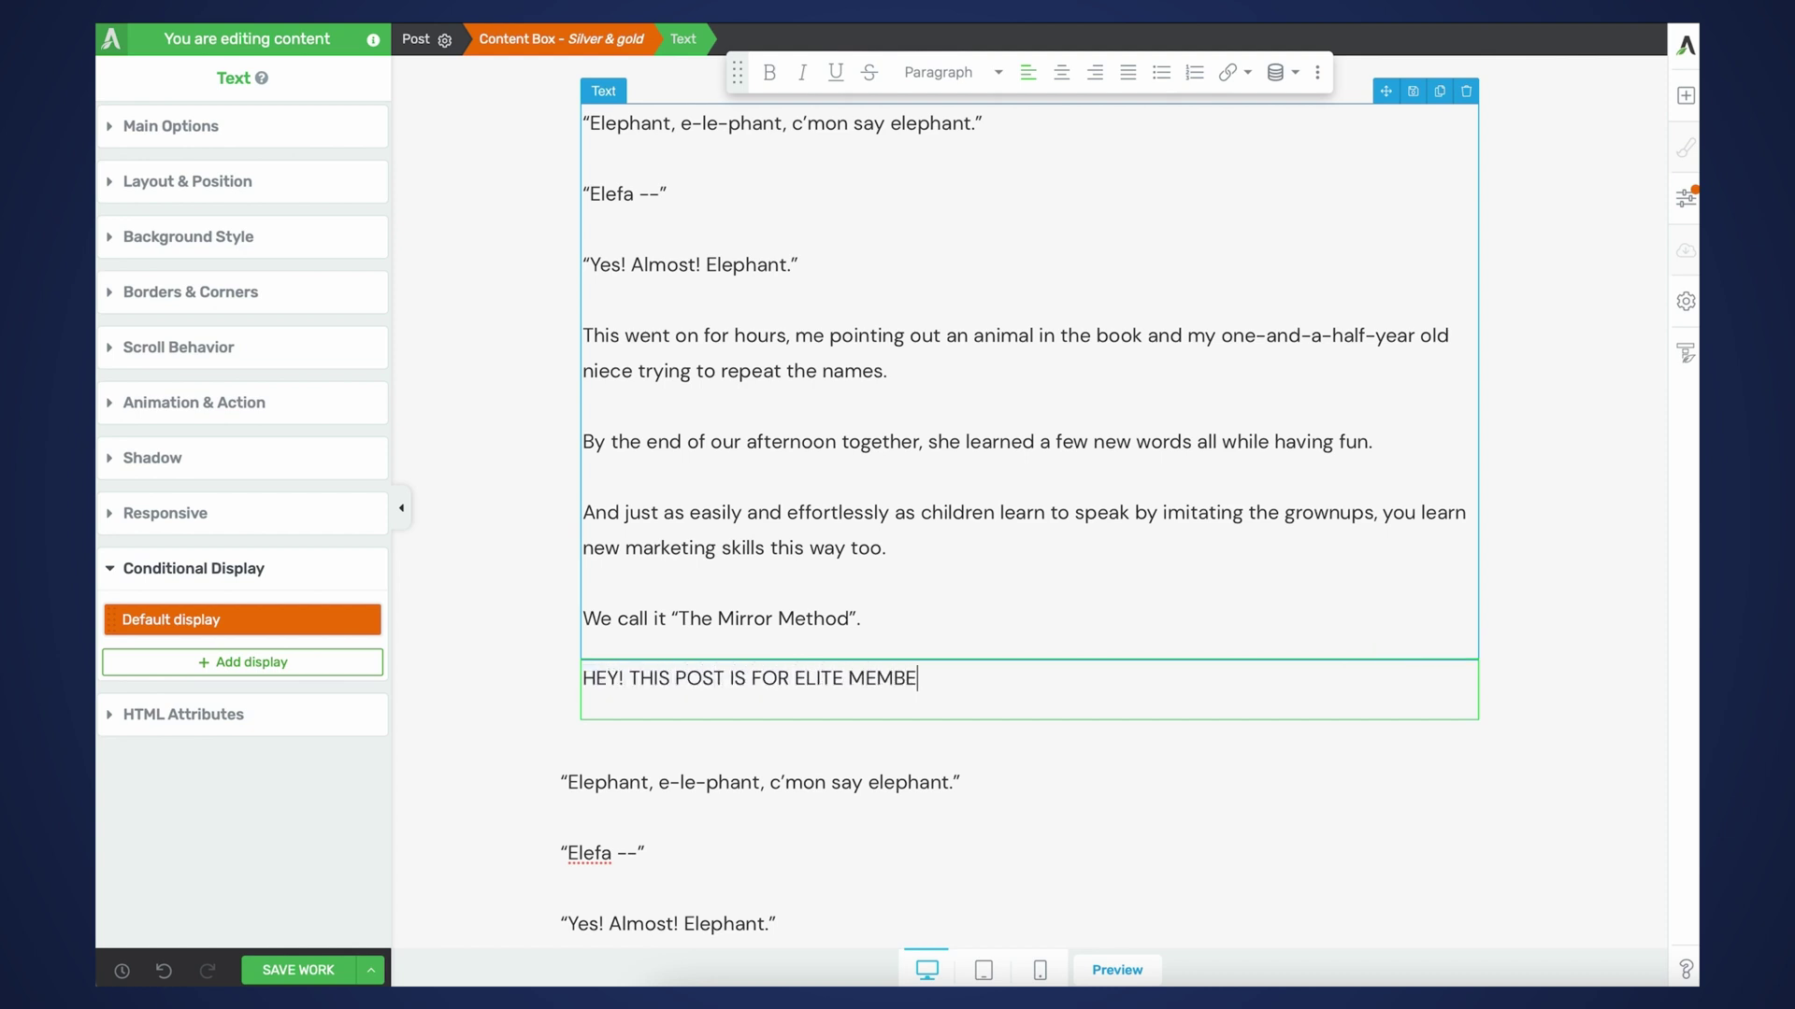
type("RS ONLY!")
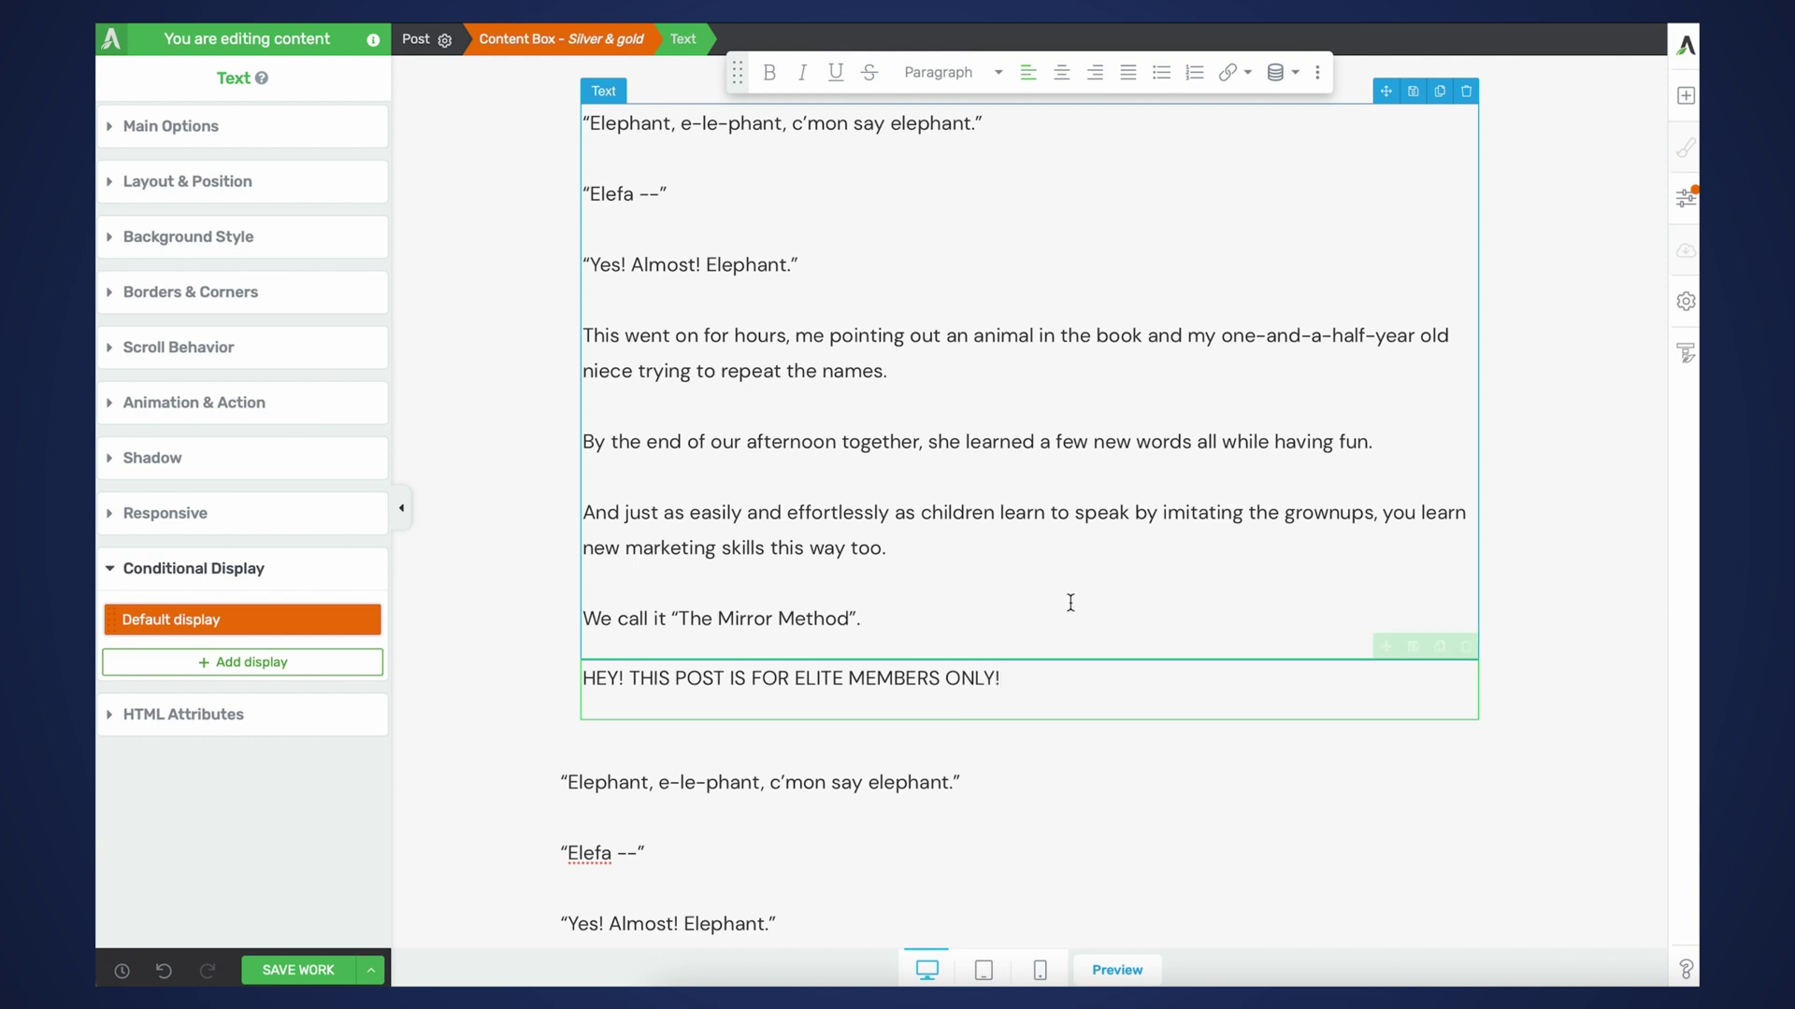
key("ctrl+a")
left_click(769, 75)
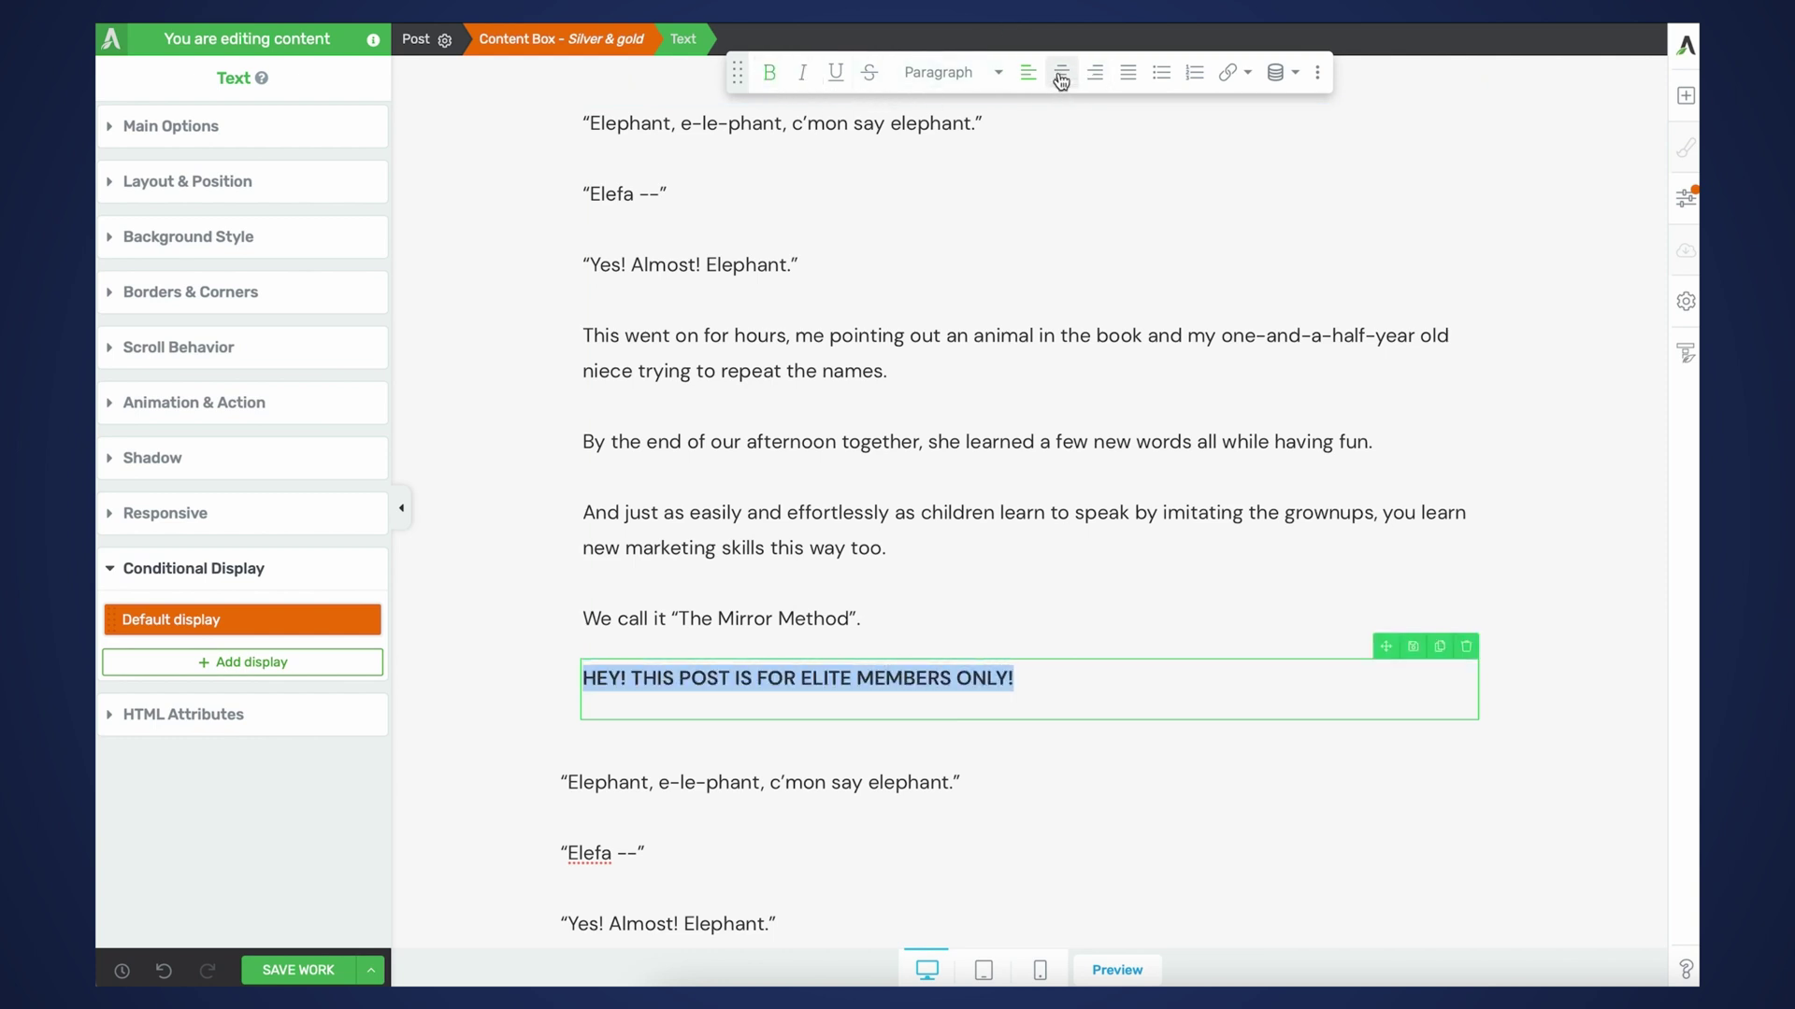
left_click(1061, 72)
left_click(1089, 677)
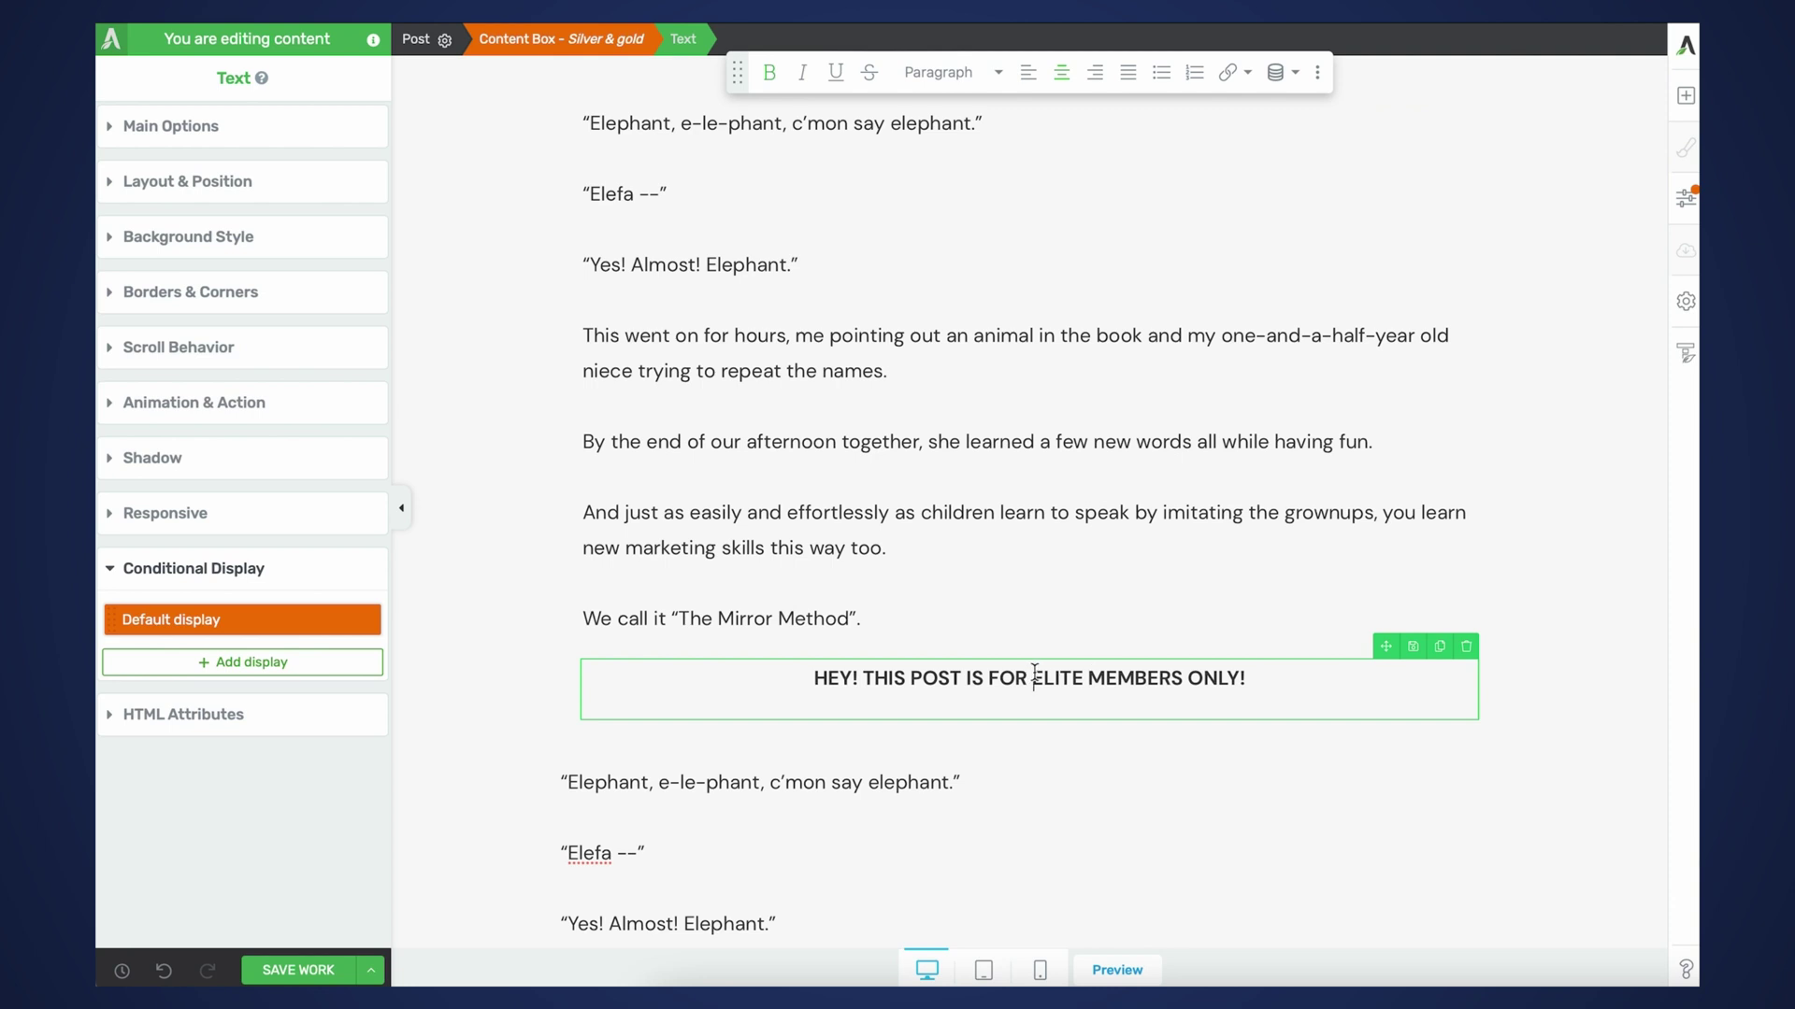
left_click_drag(1035, 675, 1075, 678)
key("ctrl+i")
left_click(1208, 529)
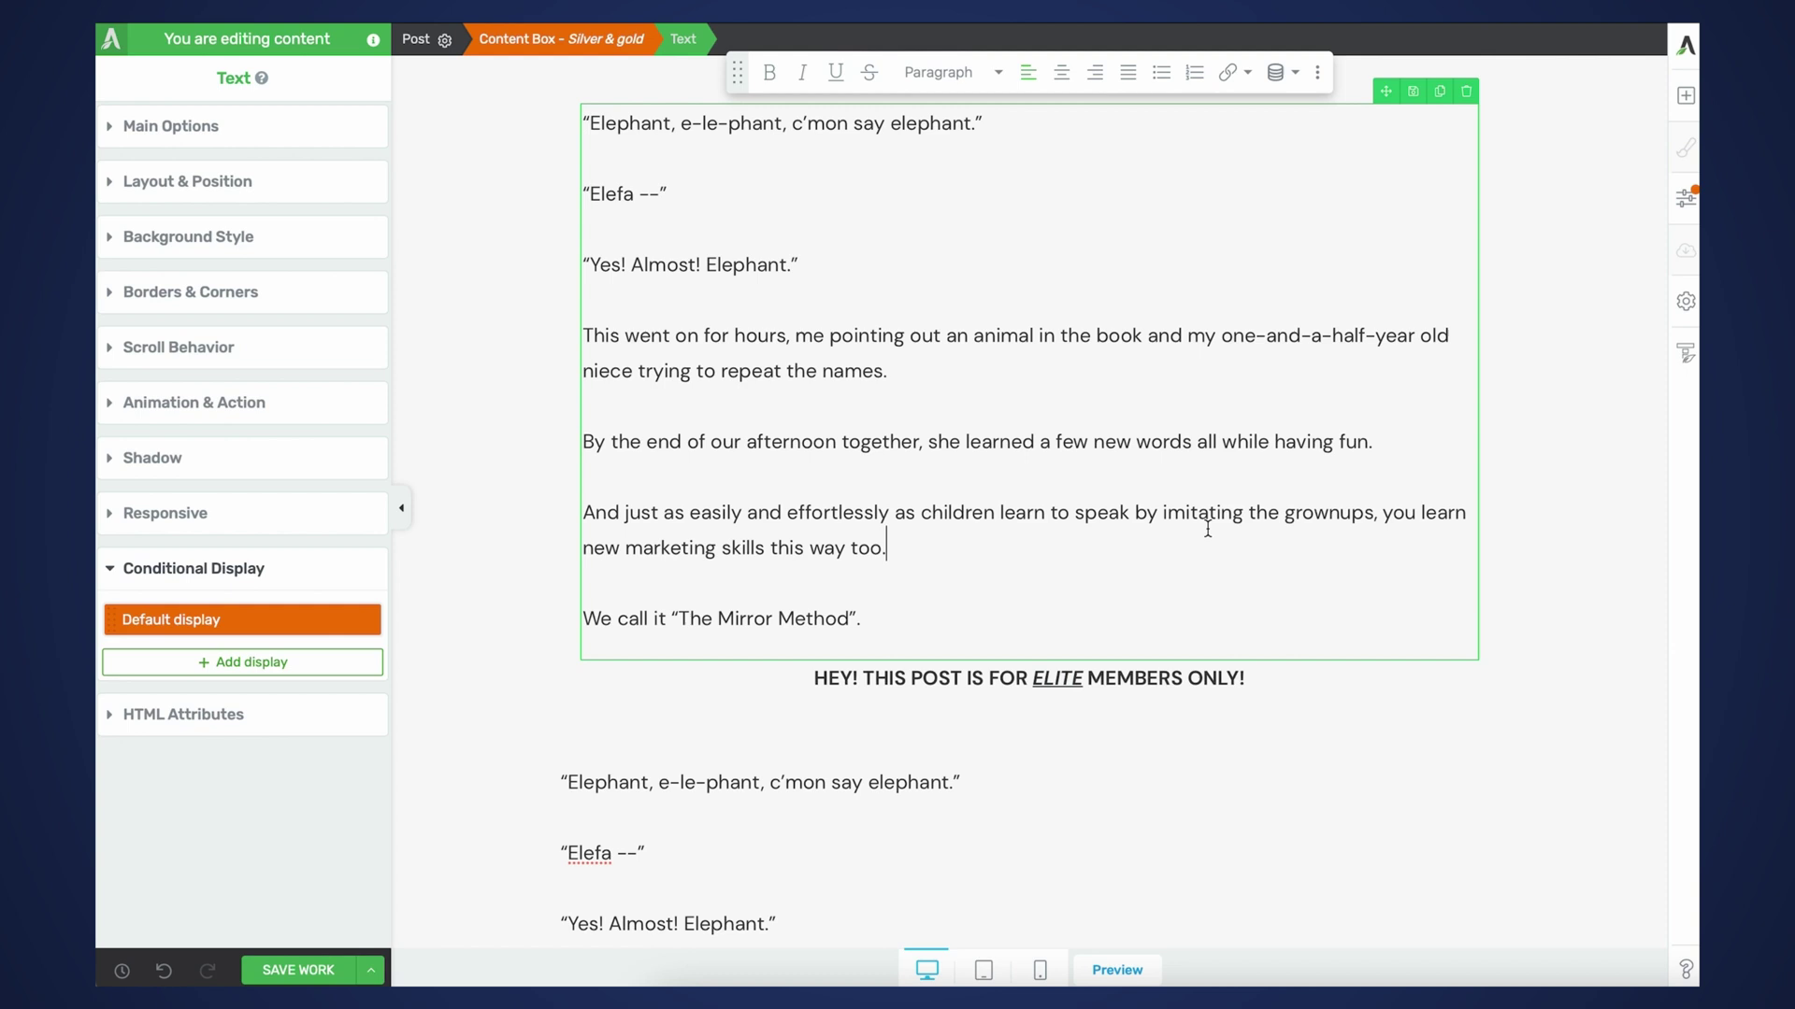
left_click(1299, 699)
left_click(252, 138)
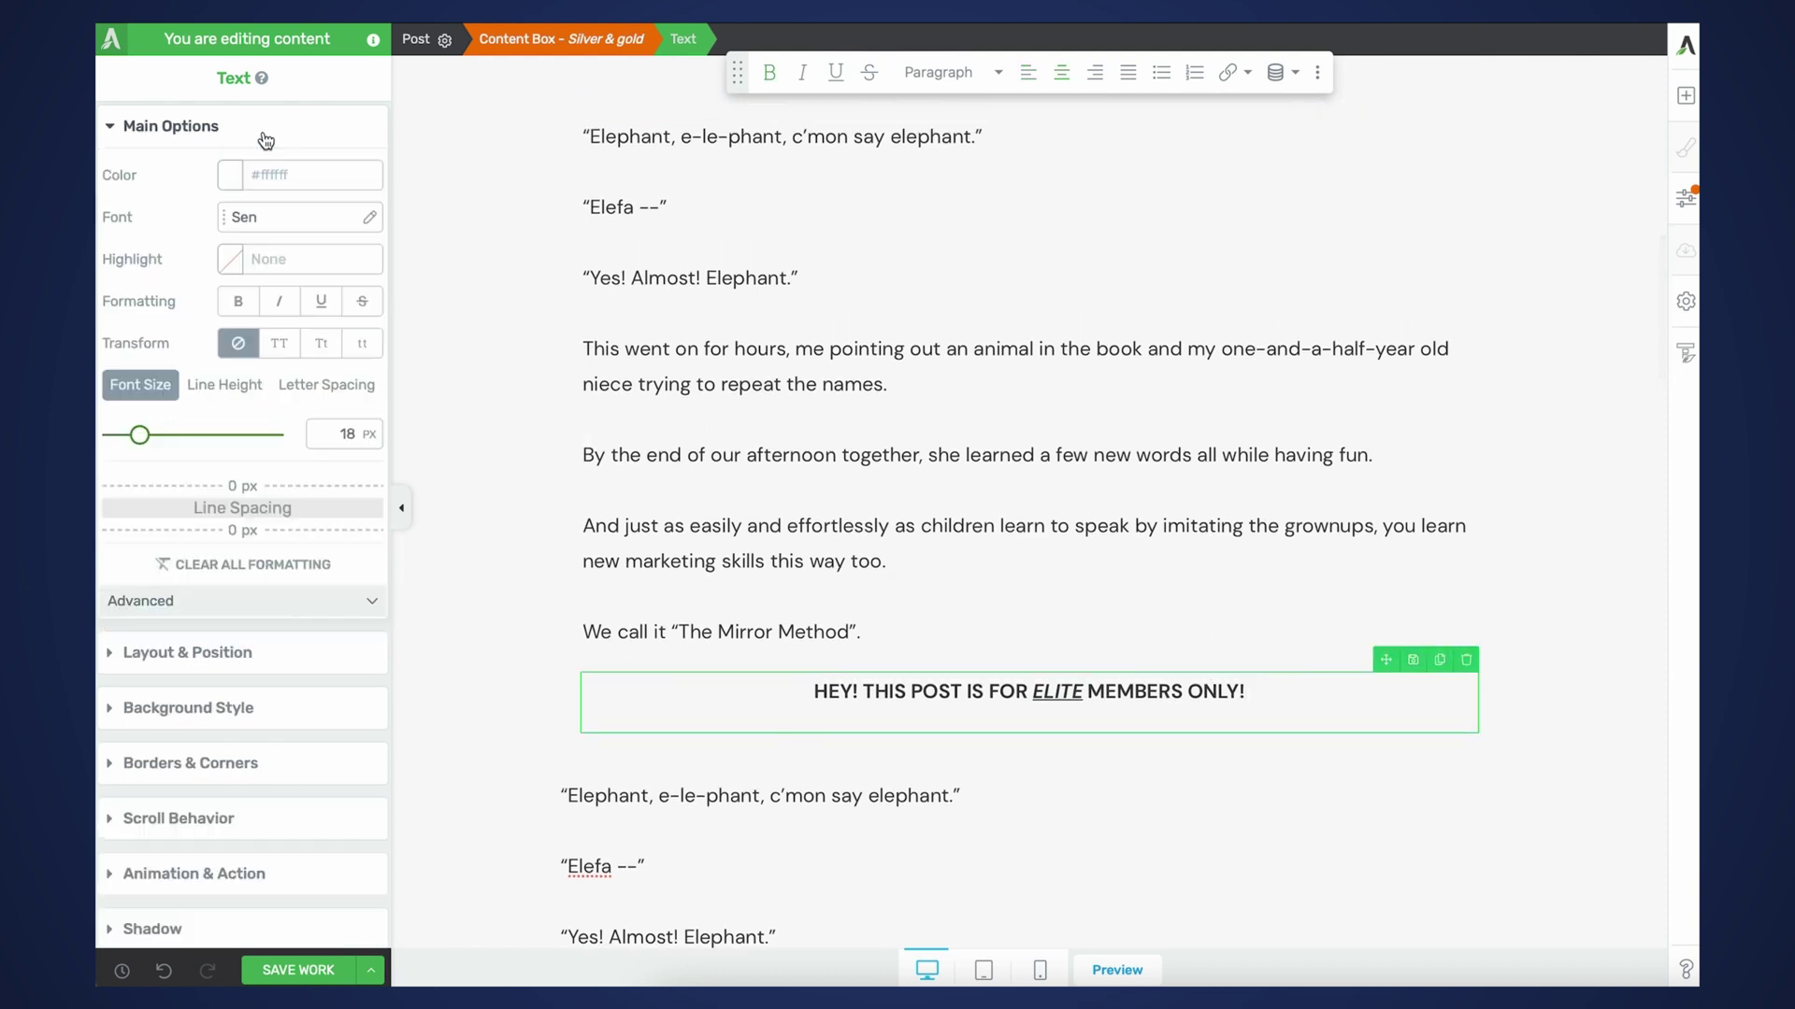
- Duplicate the notice as a 14 px line: 'Use coupon code ELITE20 at check out to get 20% off for life.'
left_click(1437, 661)
triple_click(1129, 727)
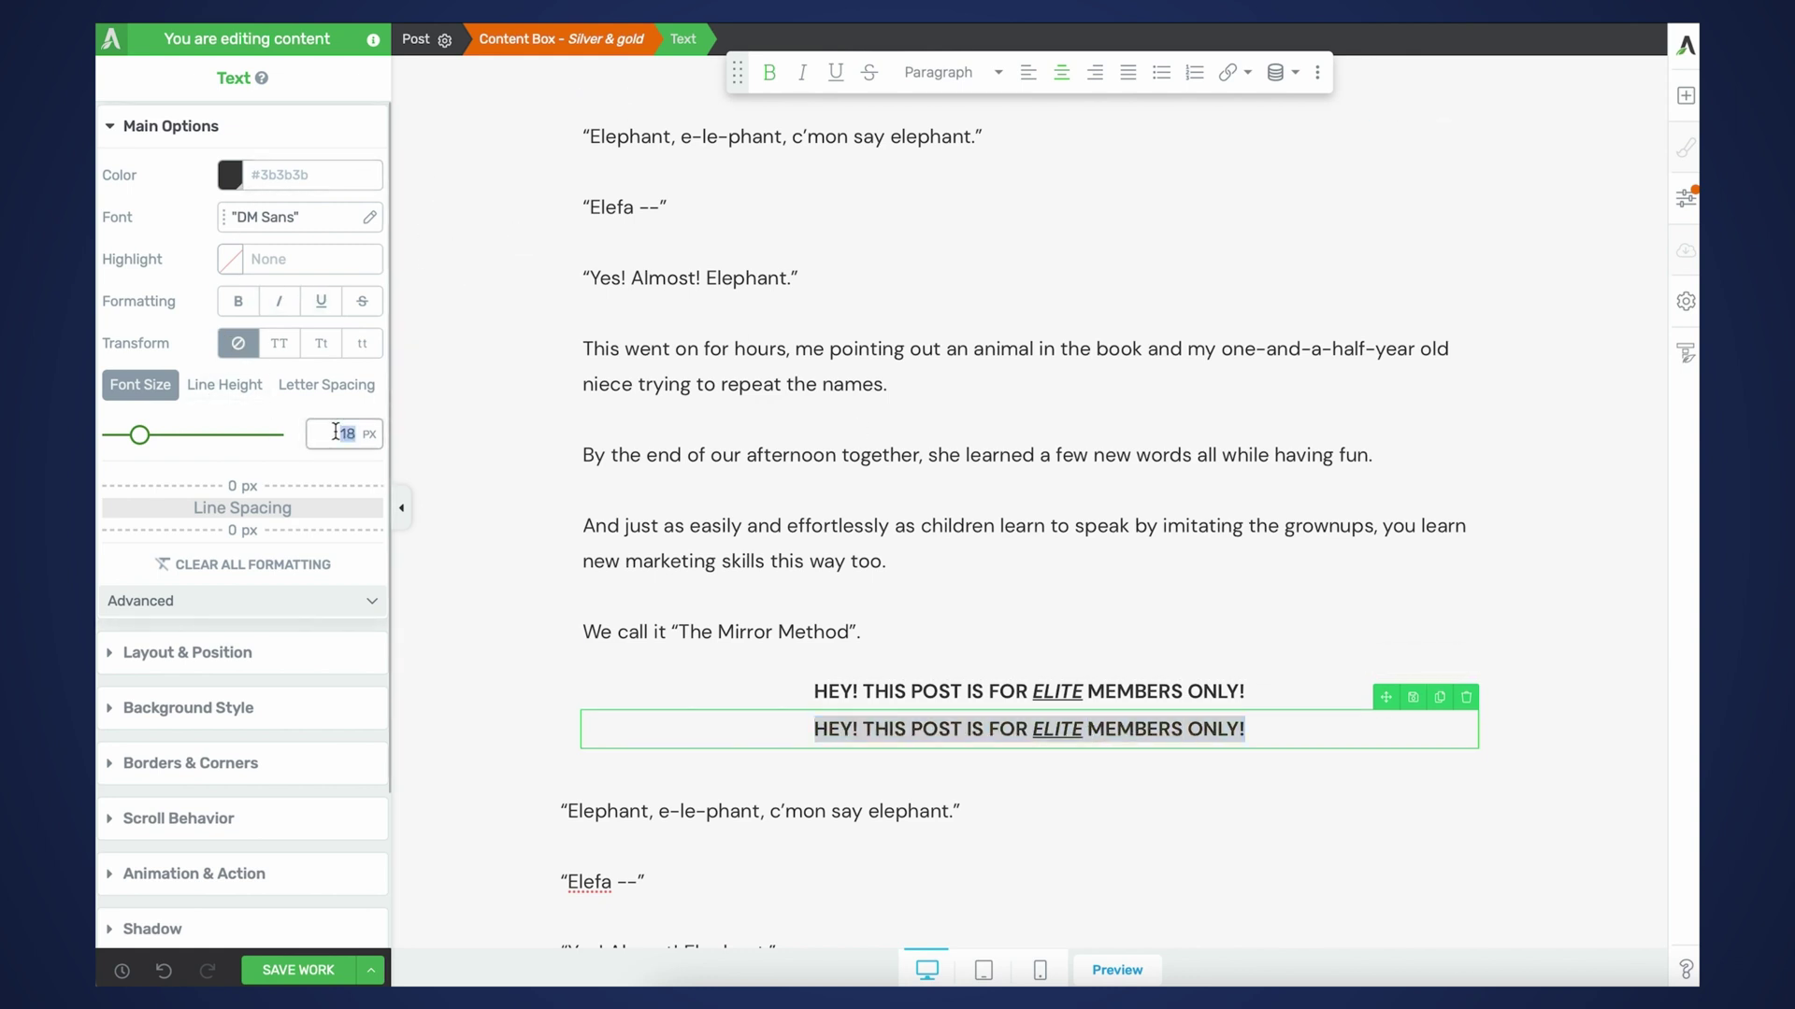
type("14")
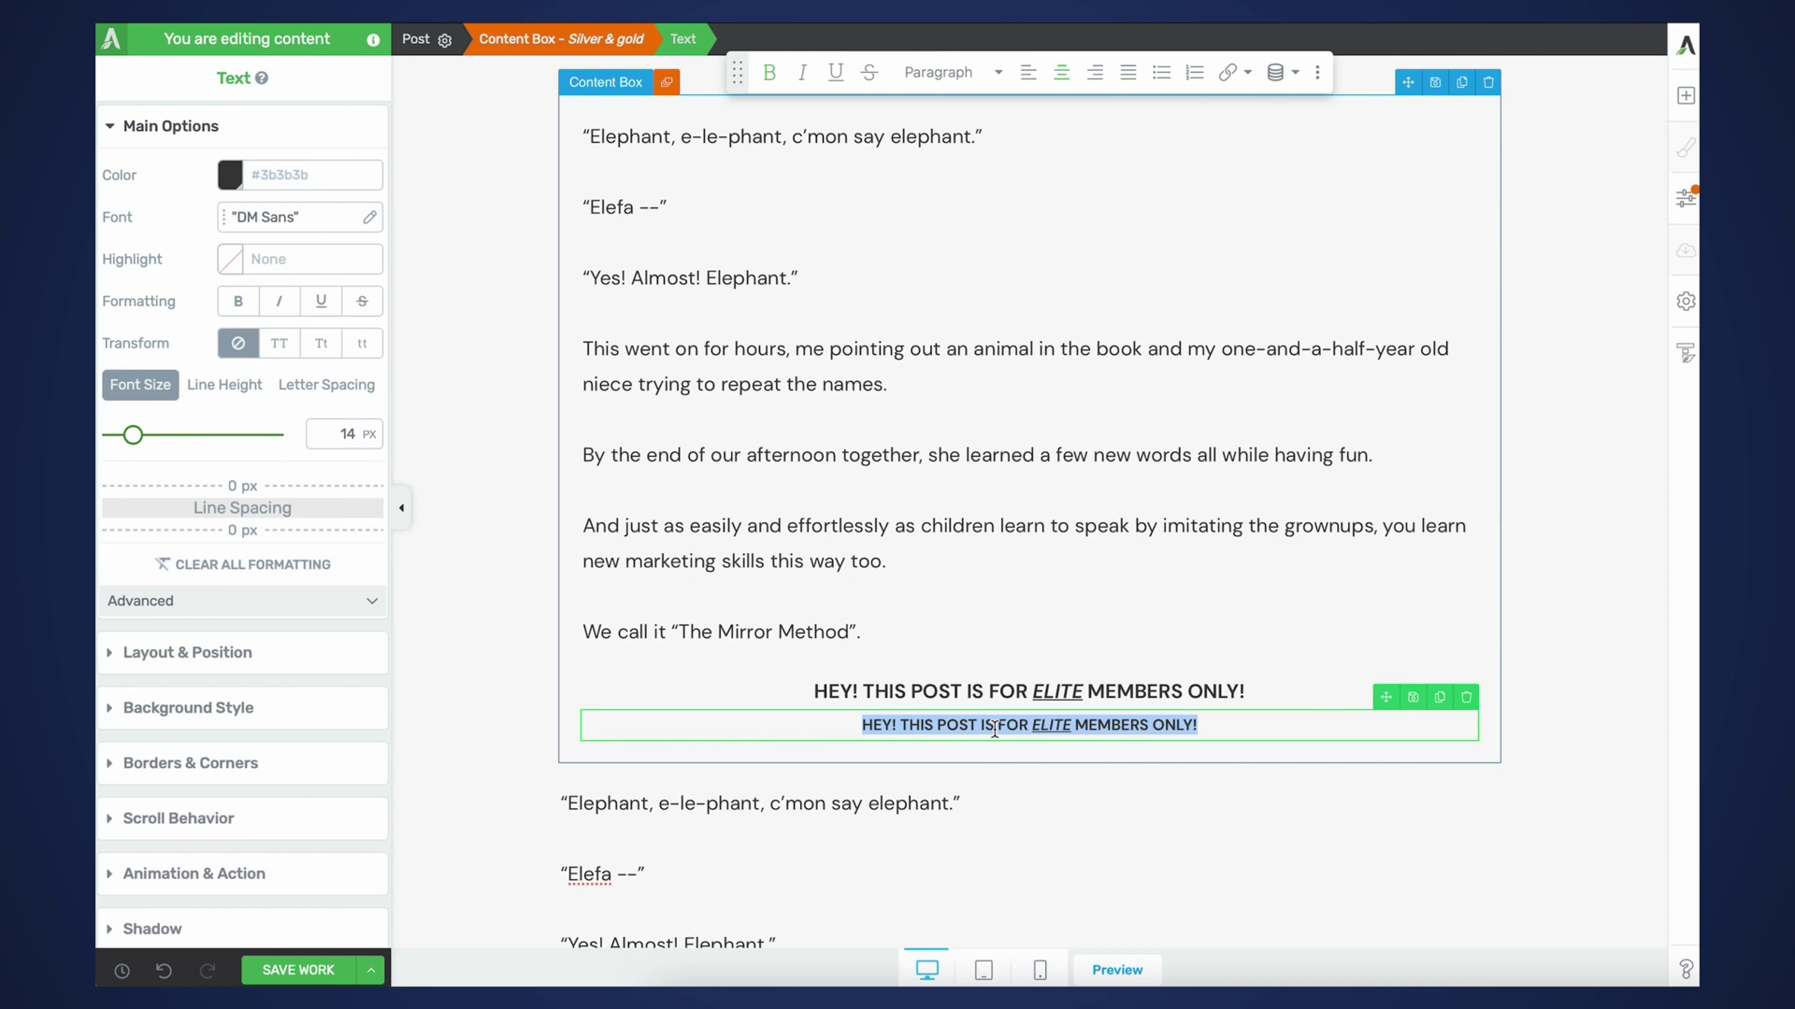
type("Use copupon co")
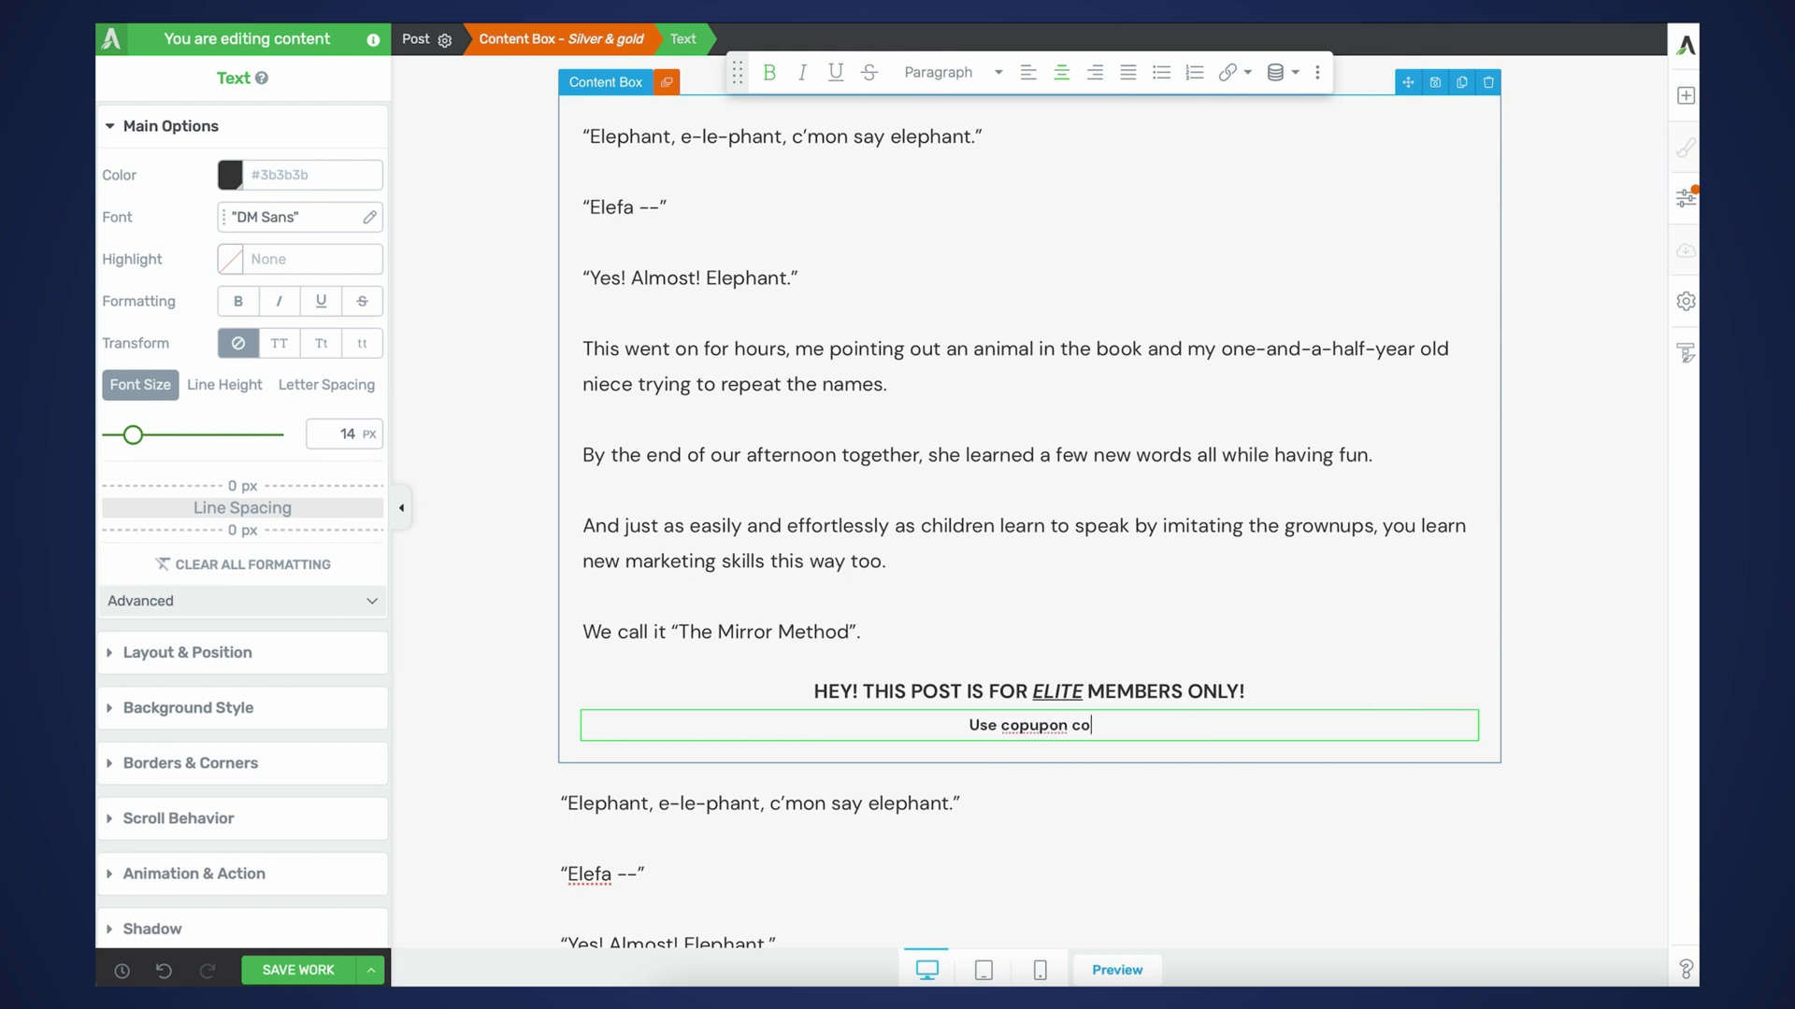
type("de ELITE20")
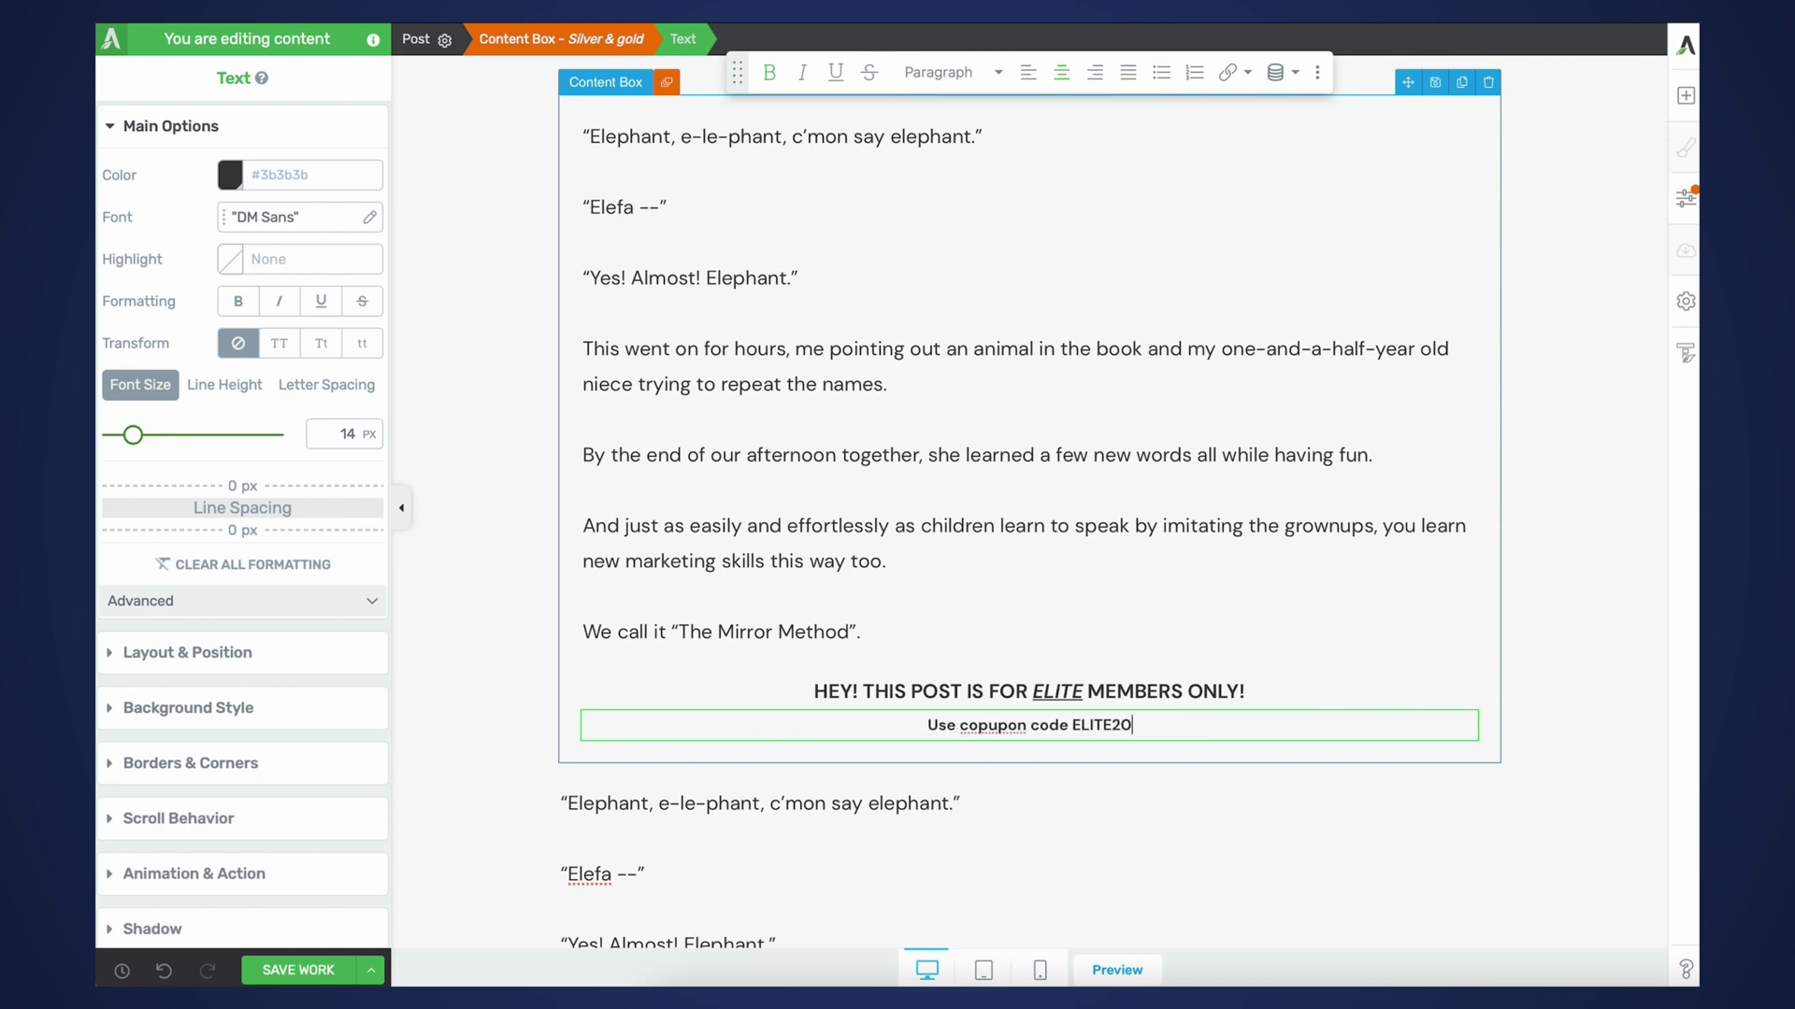
type(" %")
key("BackSpace")
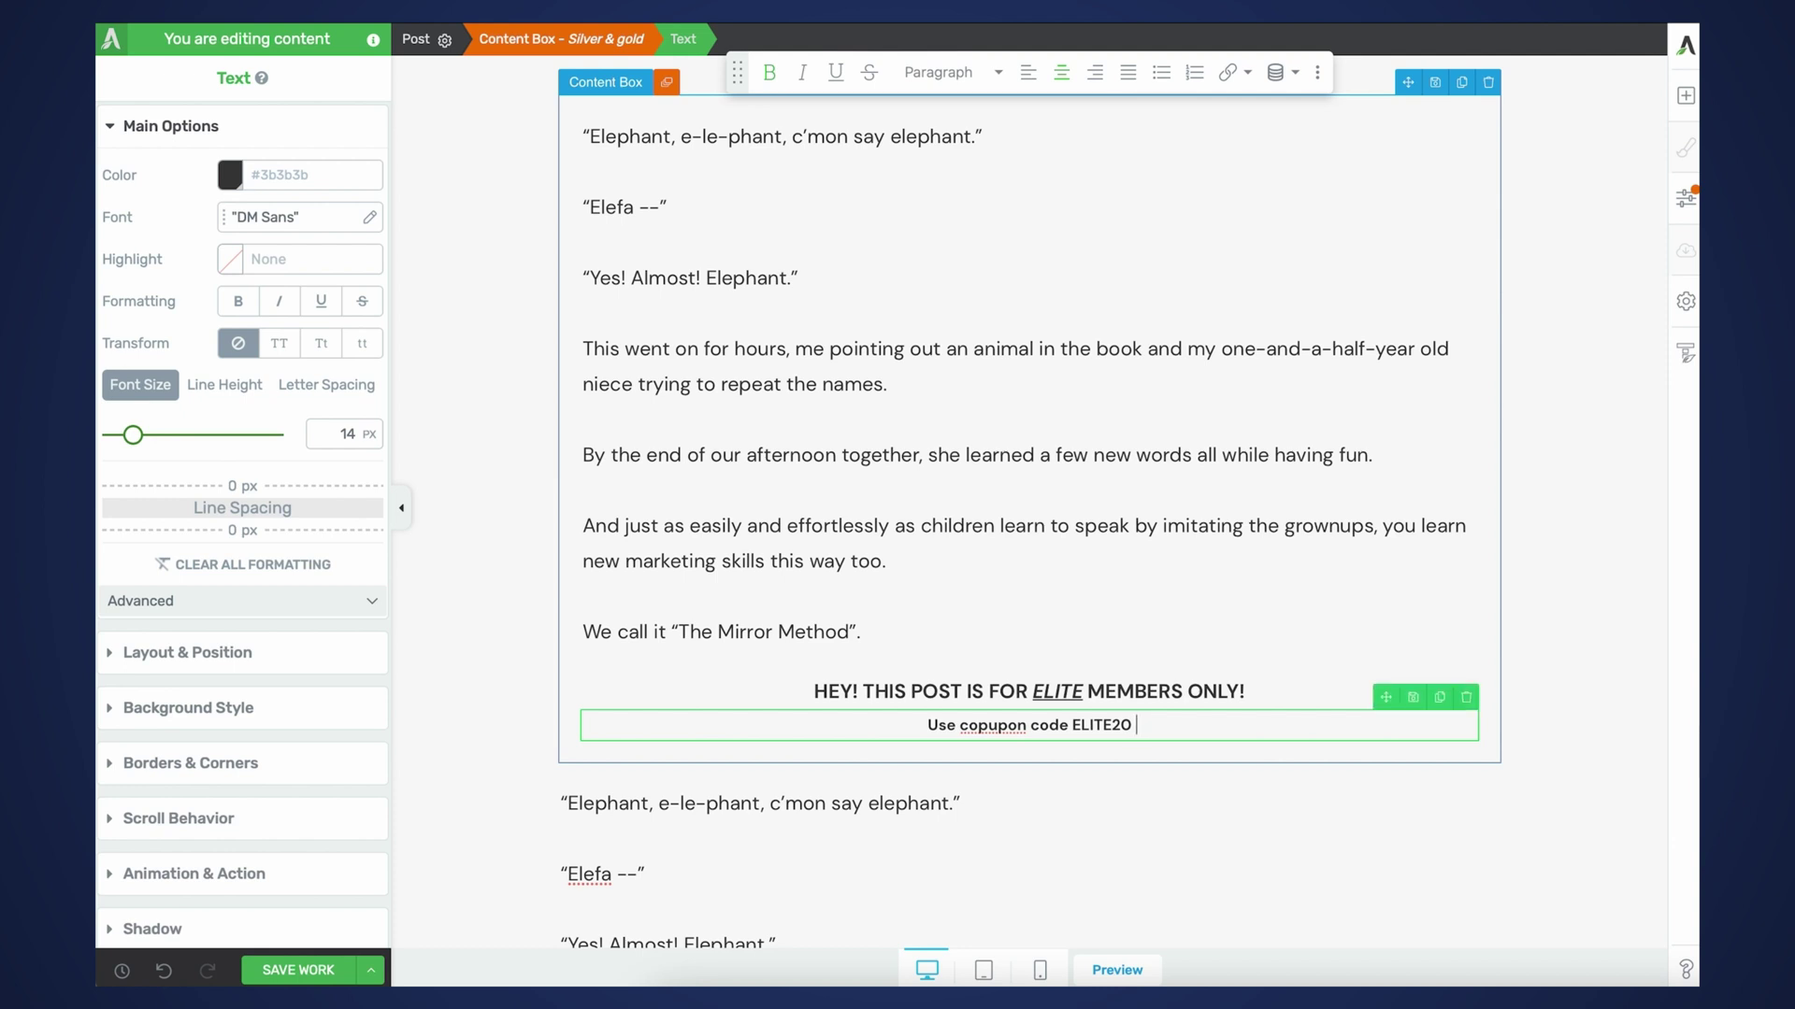
type("at check ")
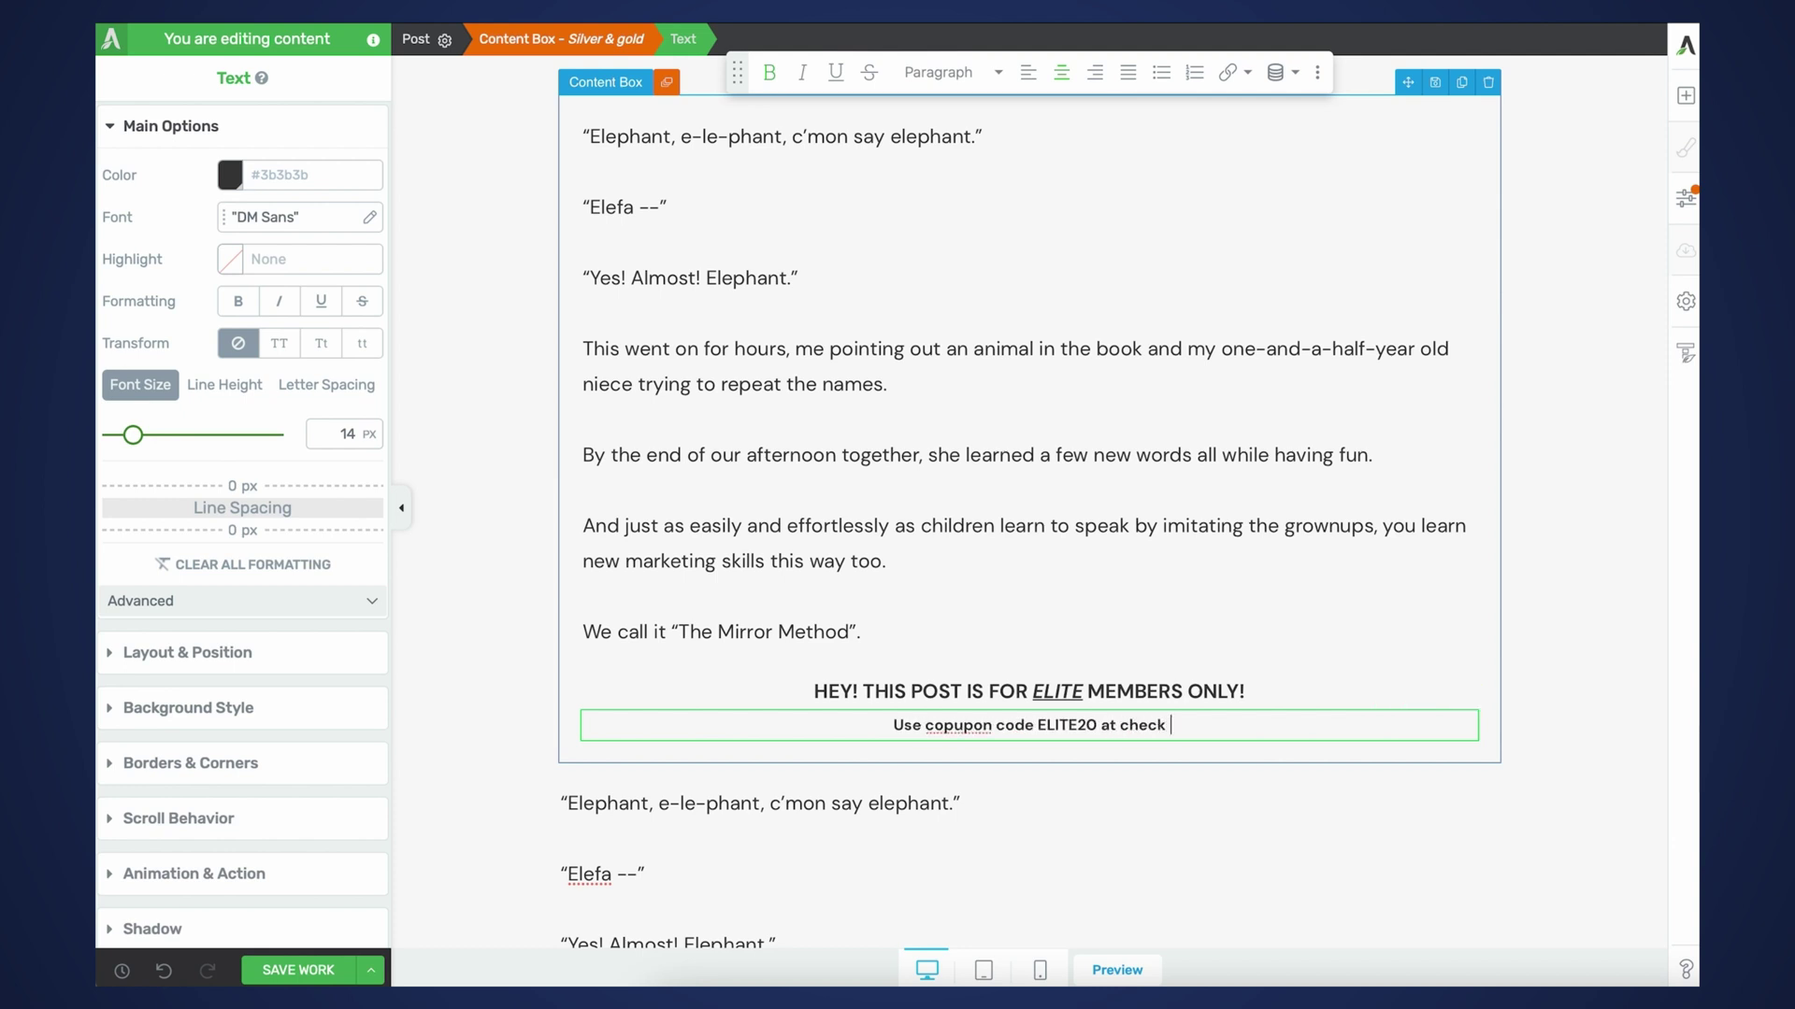
type("out t")
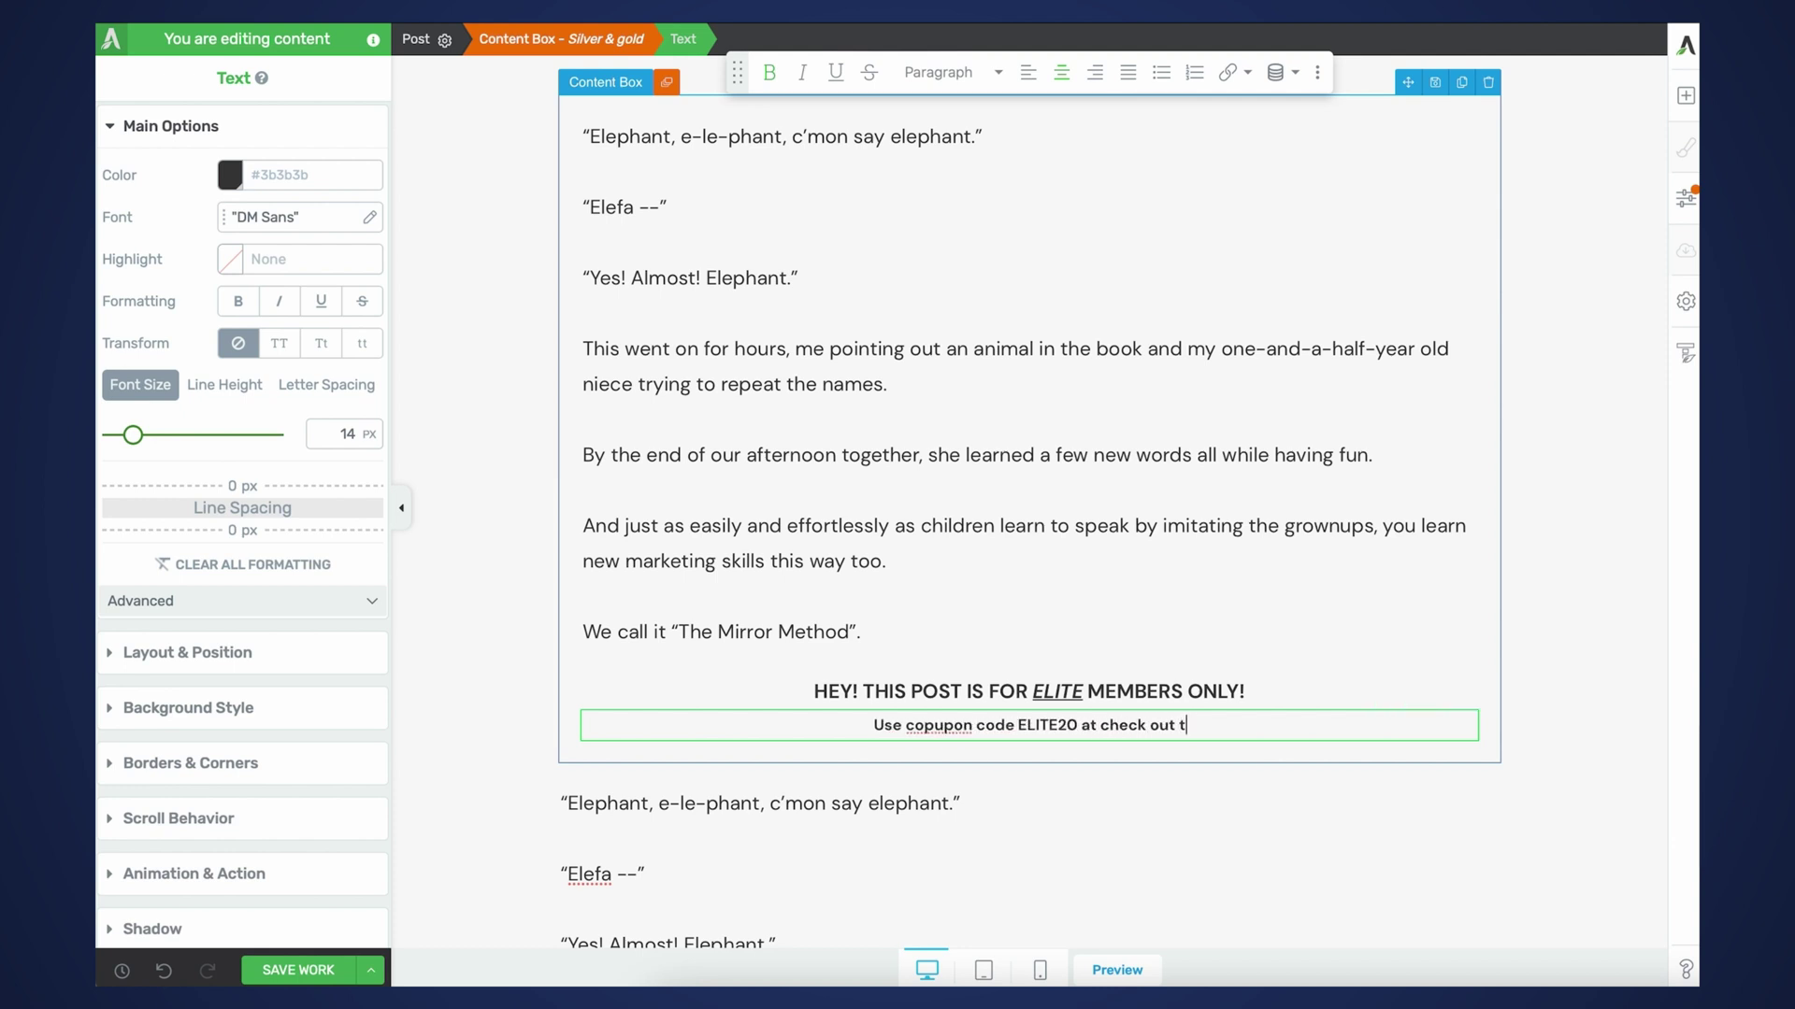
type("o get 20% off for life.")
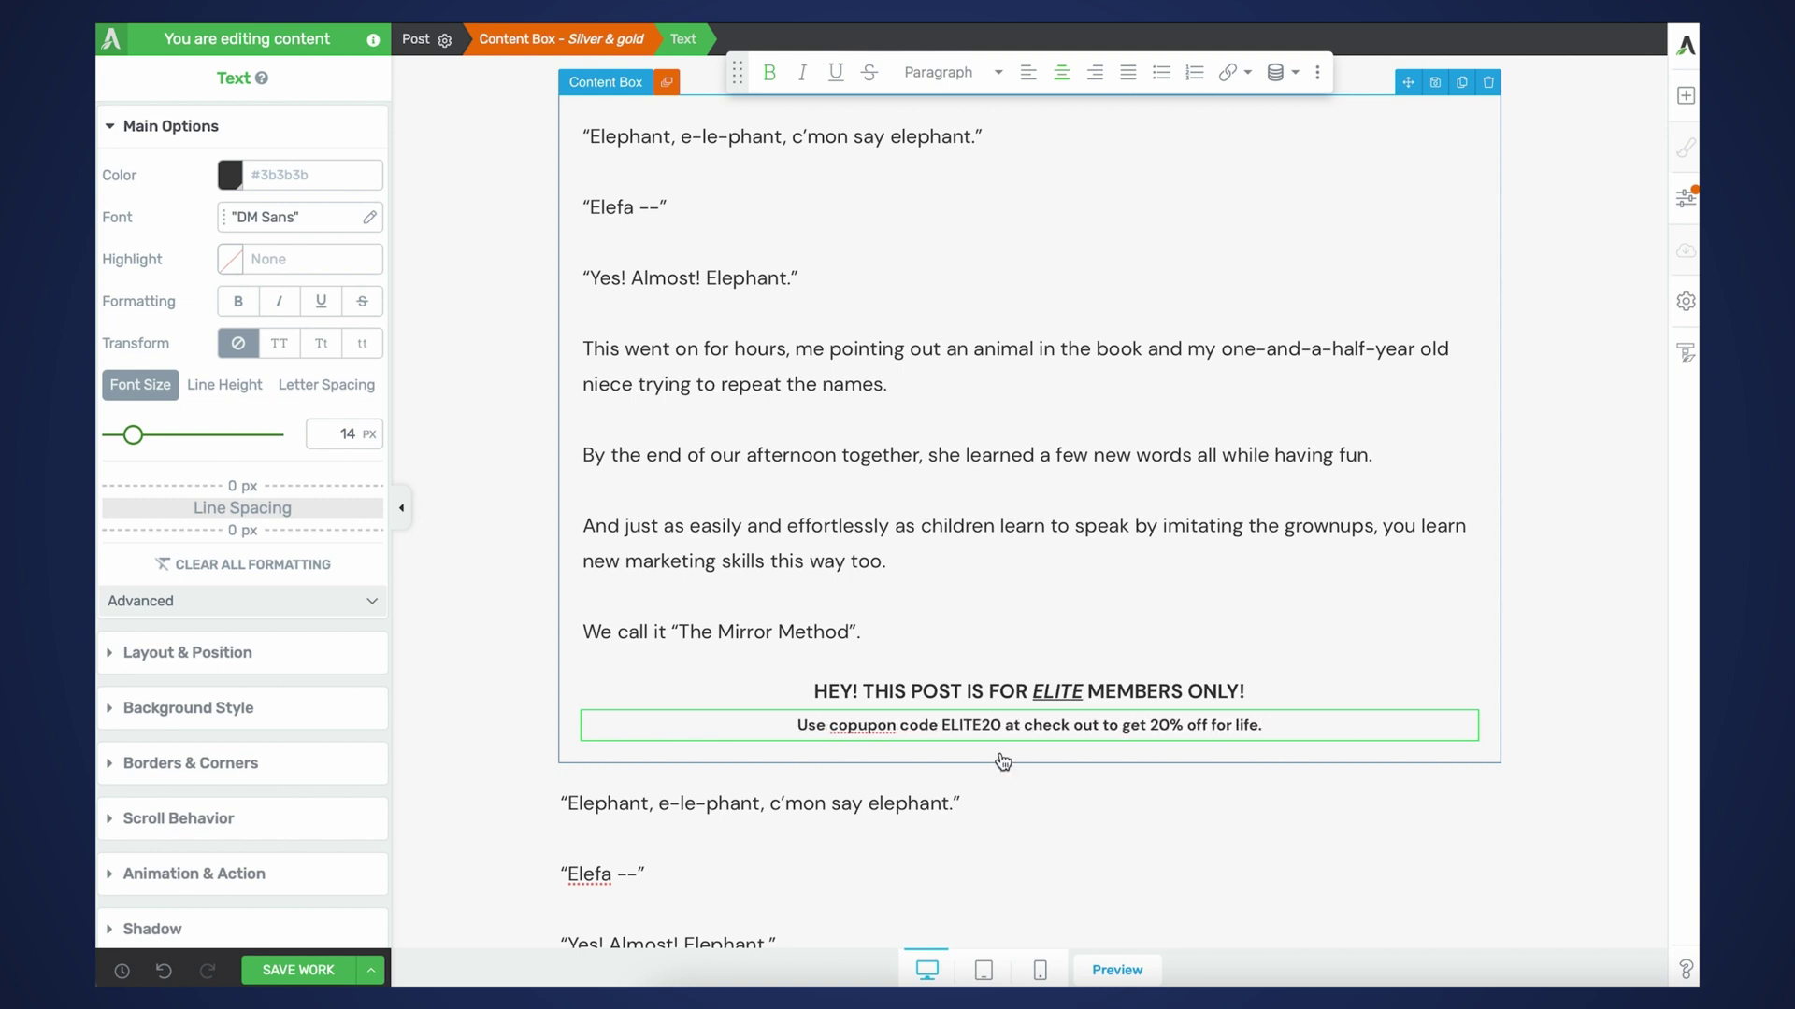
left_click(857, 724)
key("BackSpace")
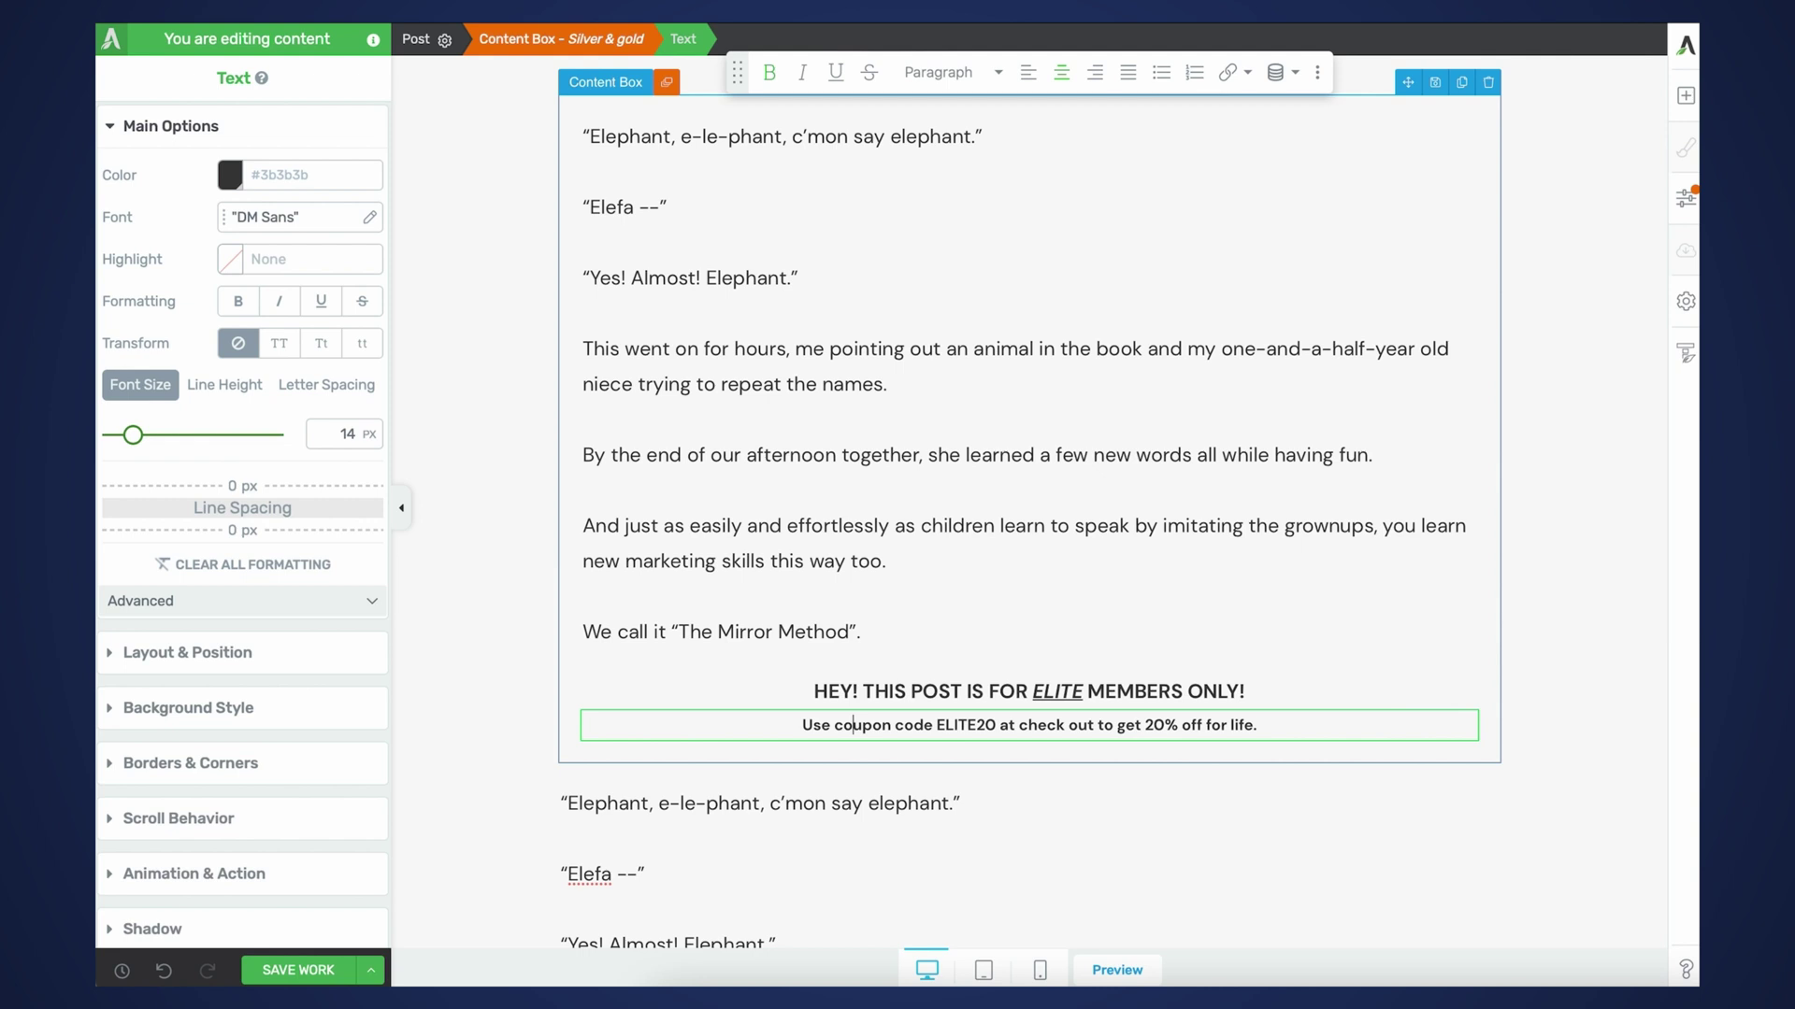
- Place a button labelled 'Sign up' below the coupon line
left_click(1685, 96)
left_click_drag(1547, 346, 1142, 738)
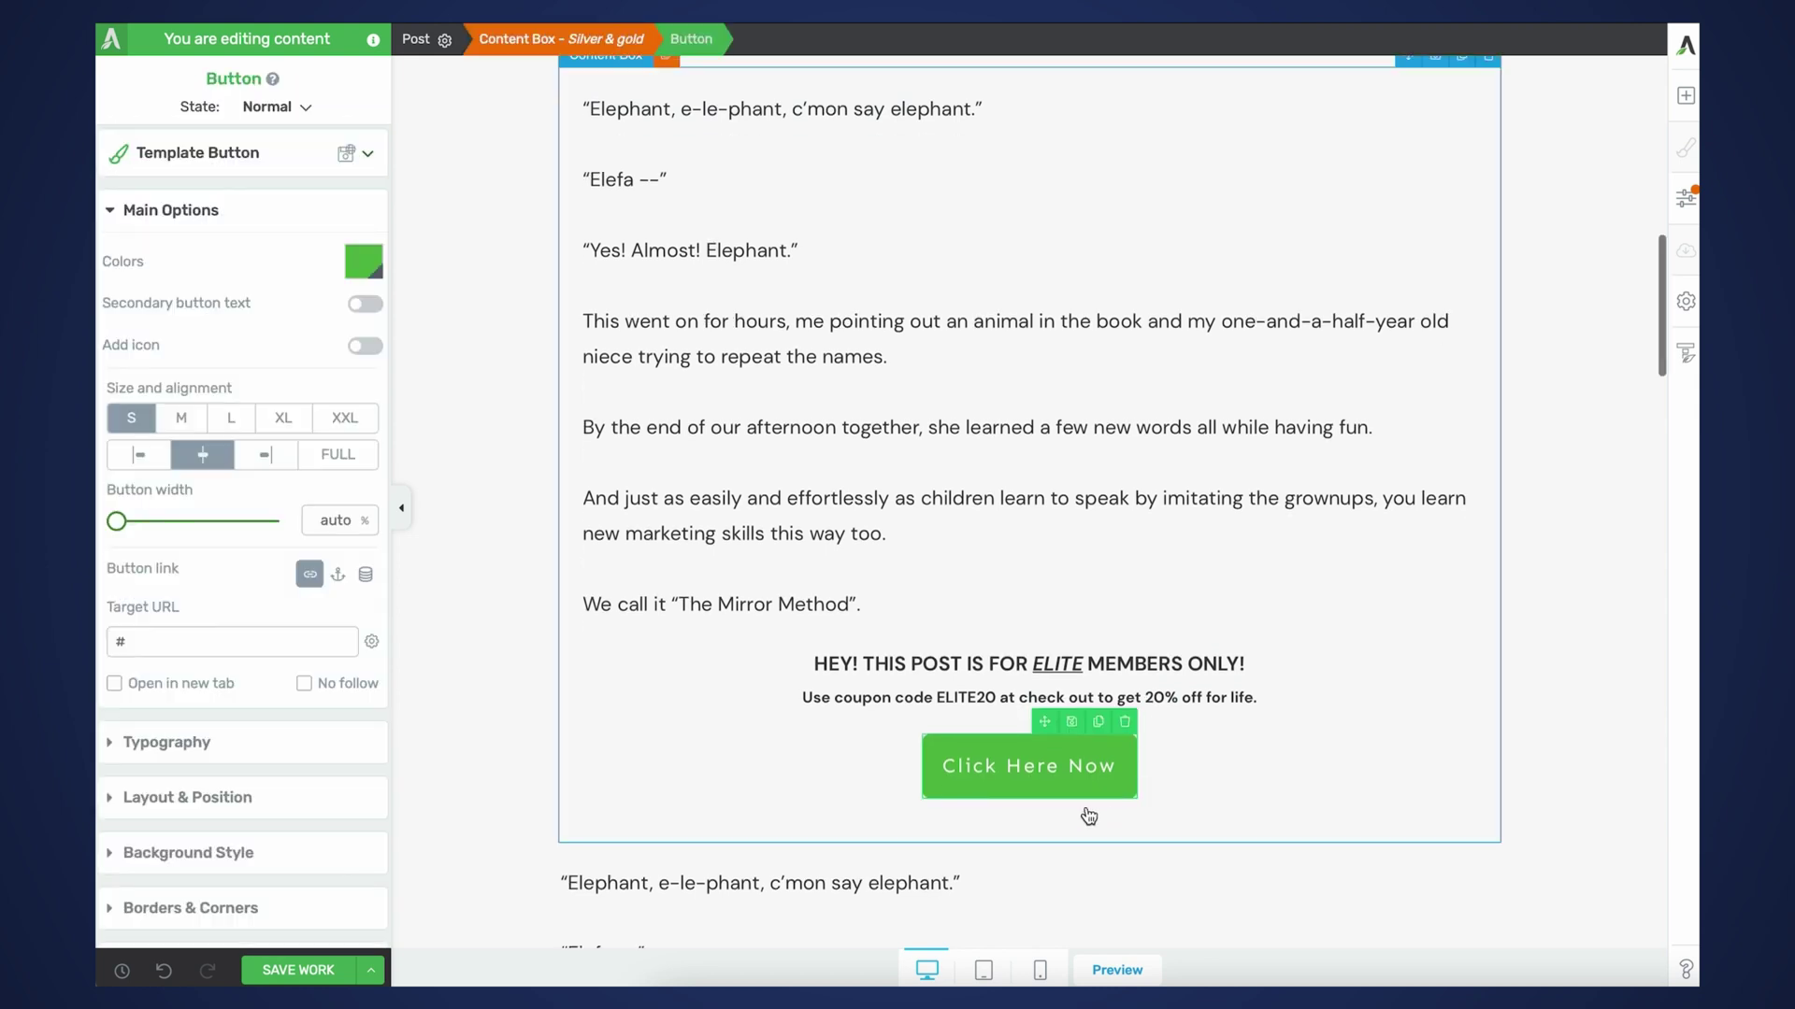
left_click(1062, 766)
type("Sign up")
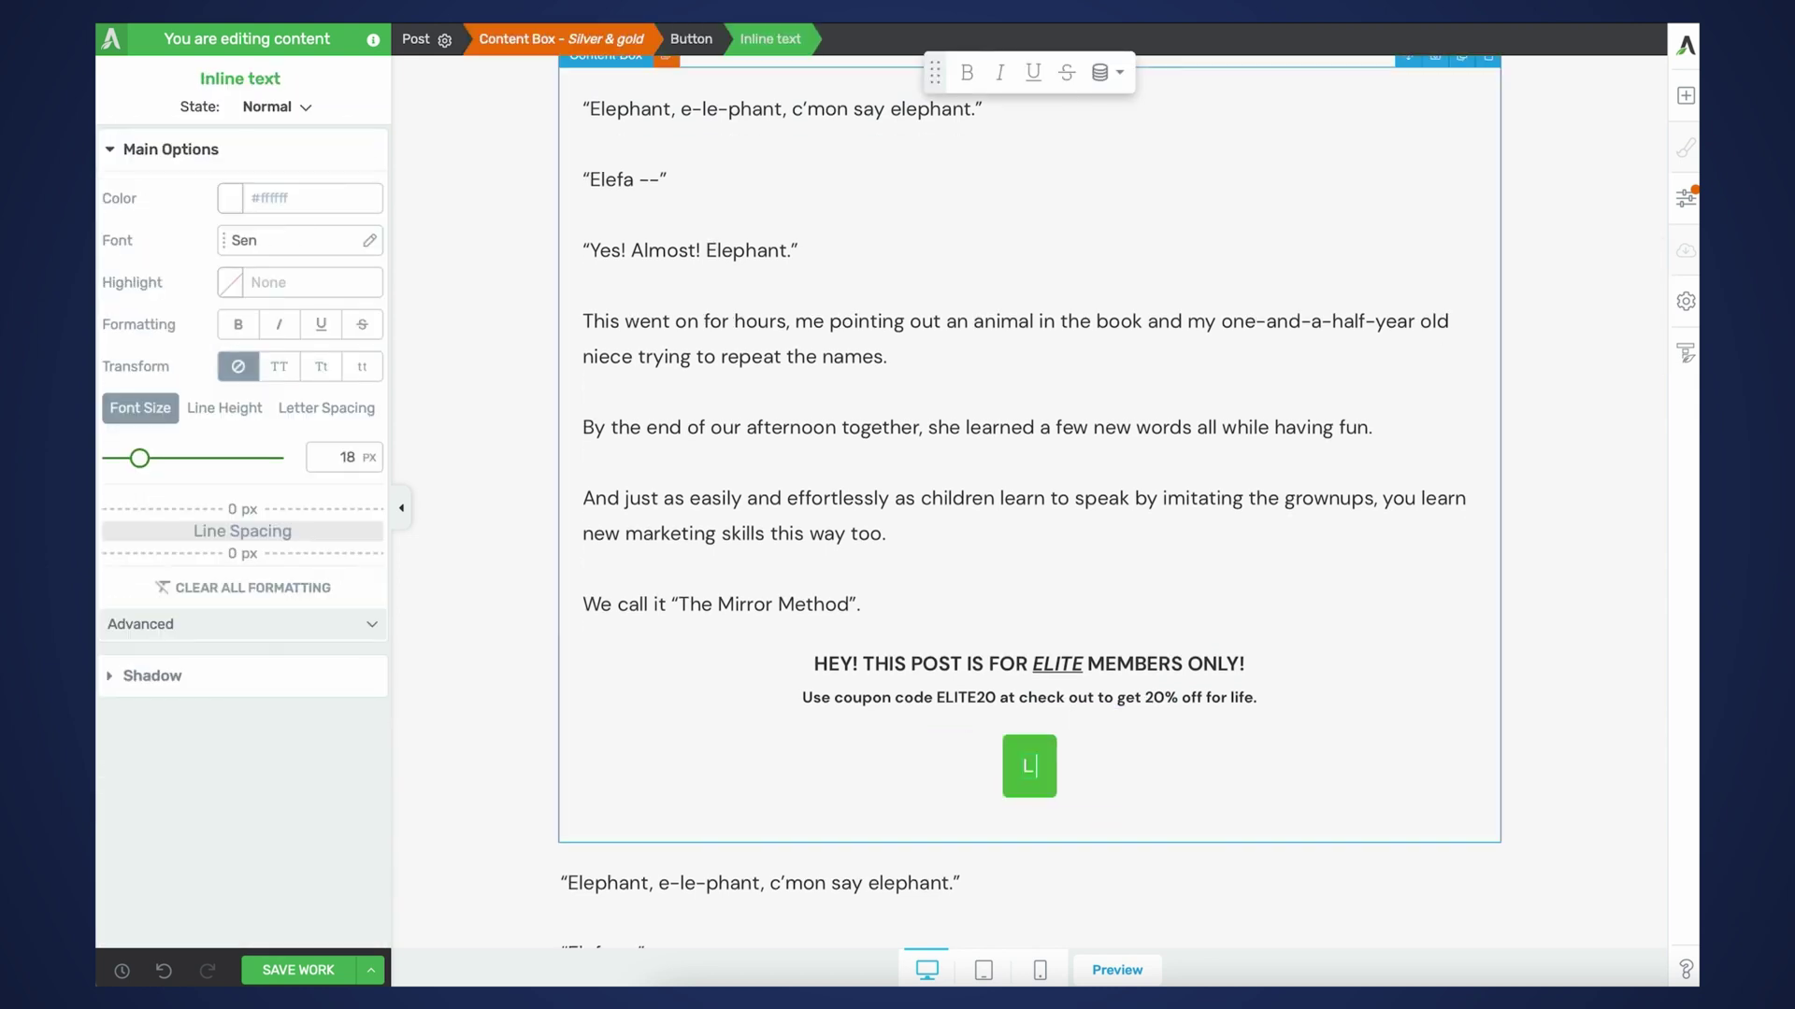
left_click(1158, 708)
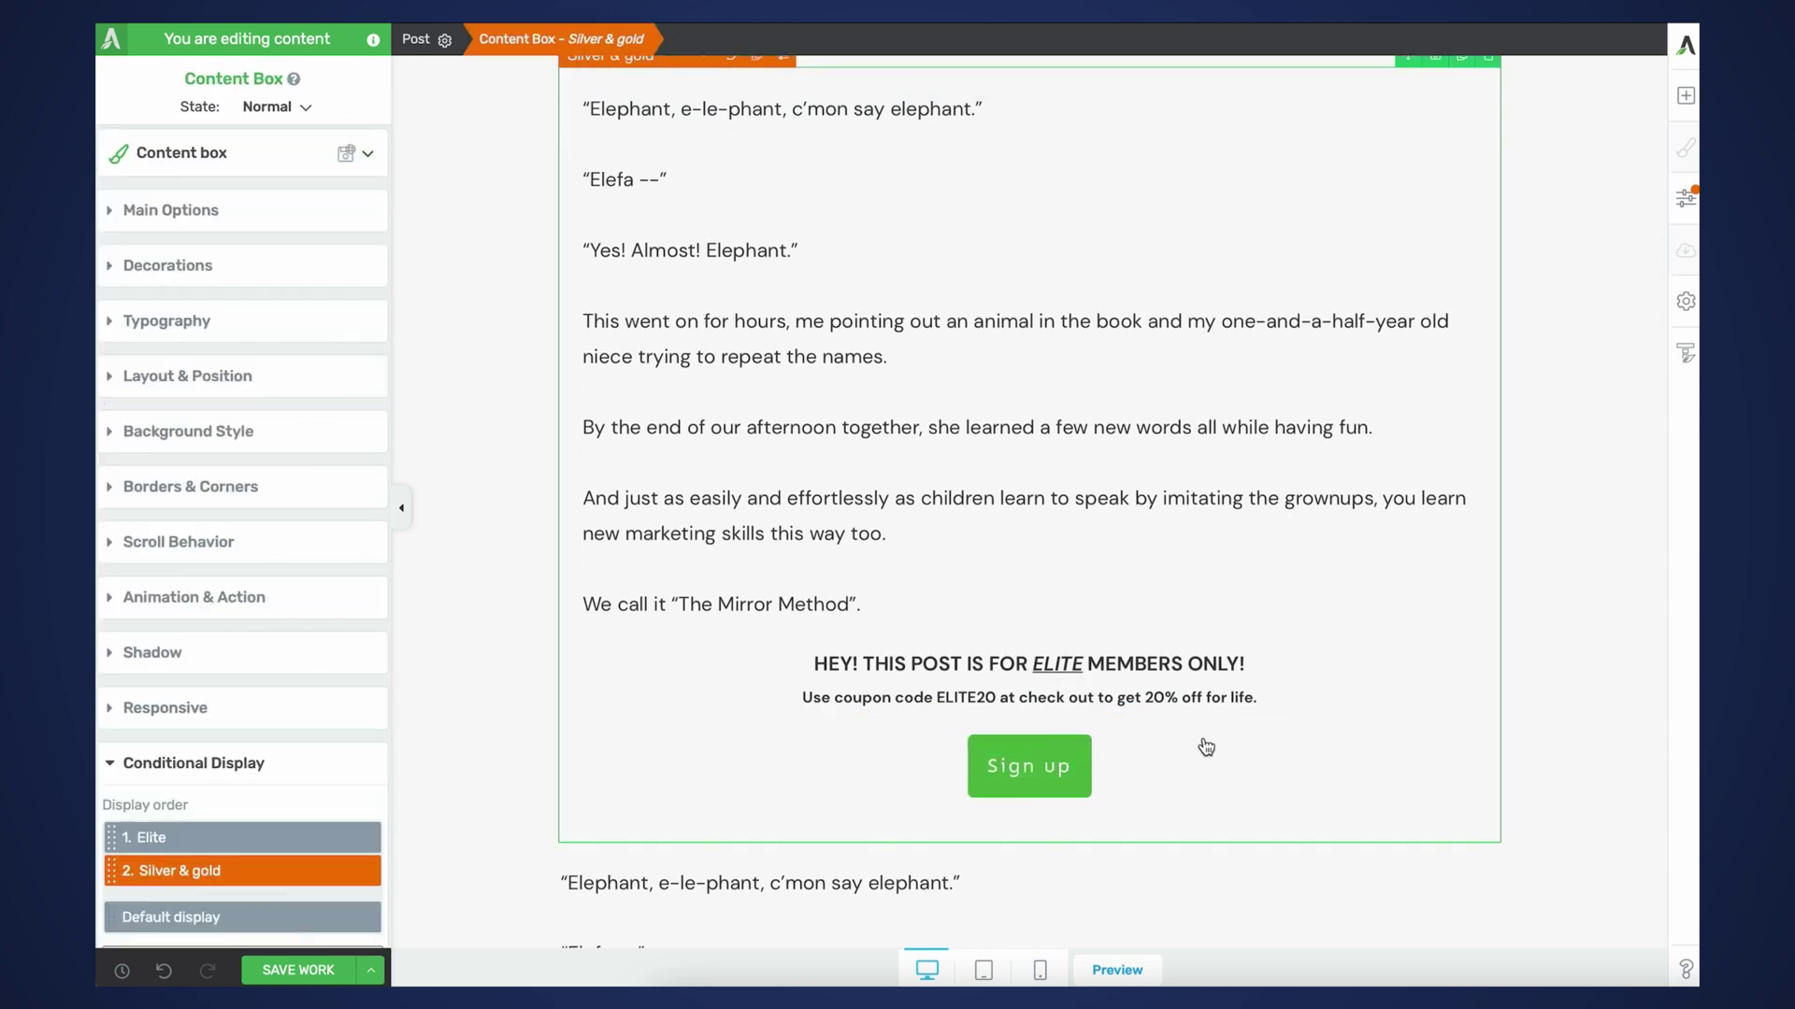
left_click(1032, 765)
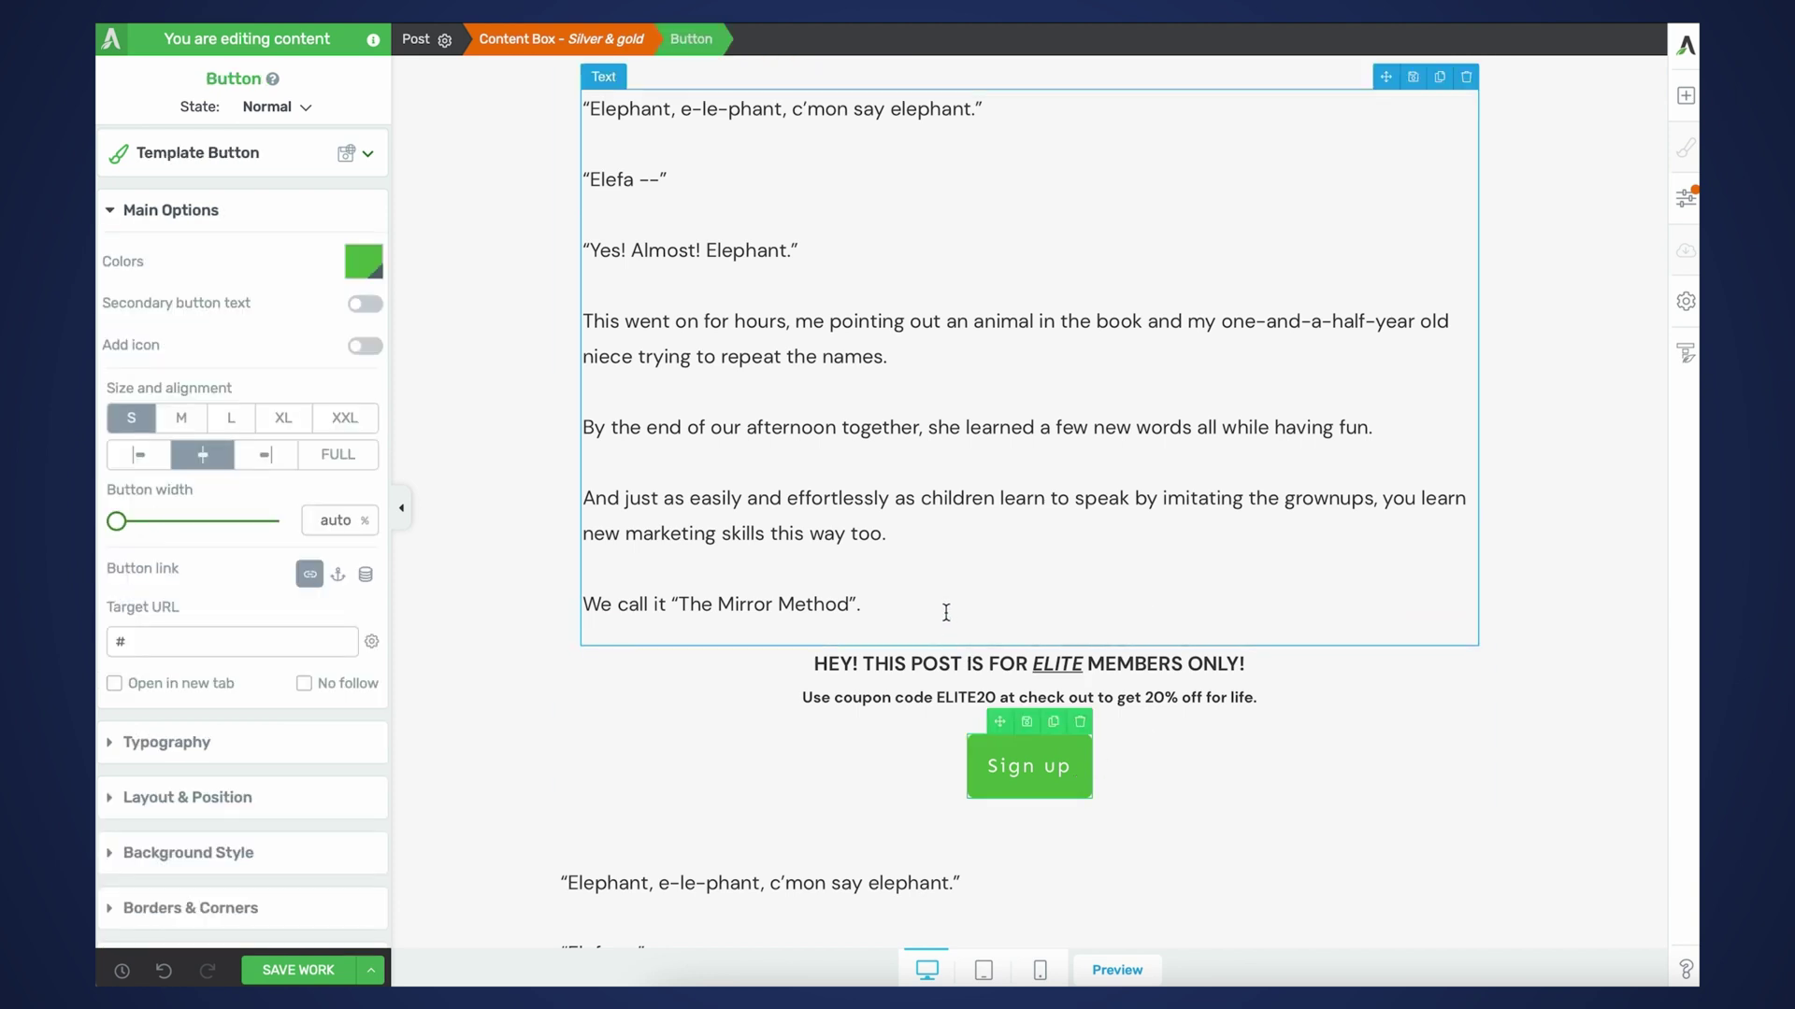
- Make the Sign up button open the Gold lightbox, sliding in from the bottom
scroll(292, 818, "down", 3)
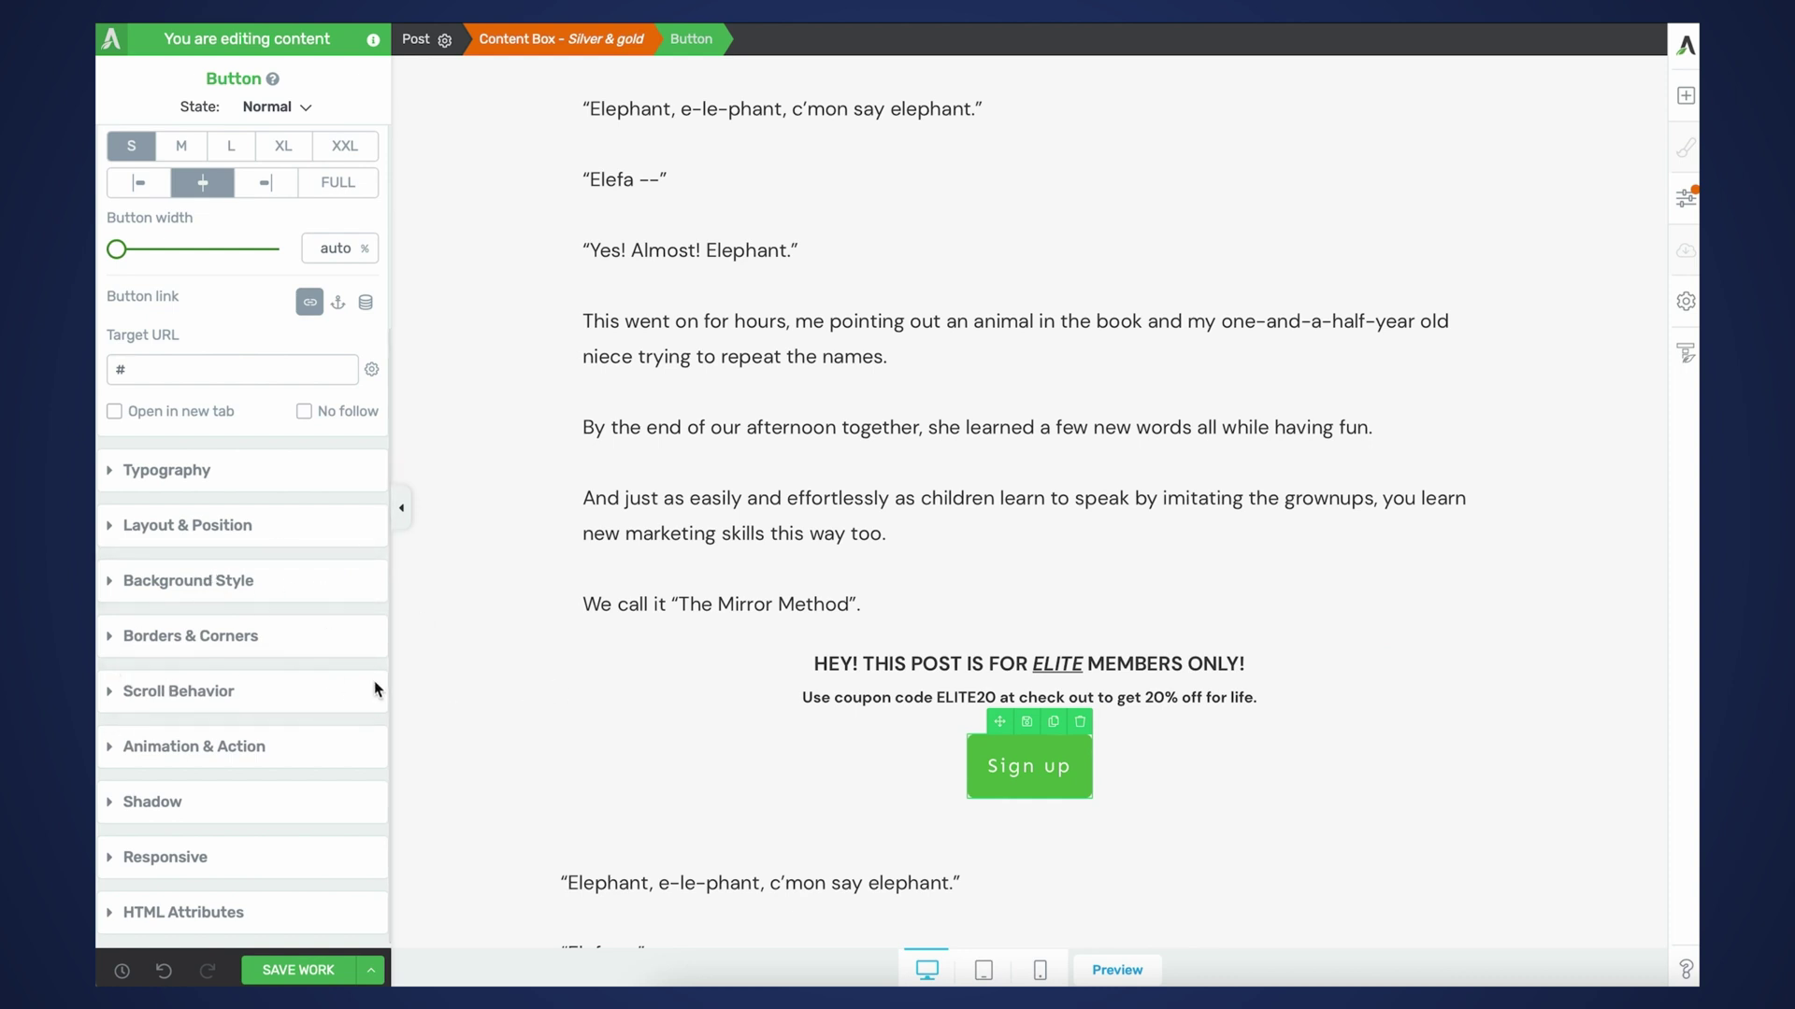
left_click(219, 753)
left_click(366, 632)
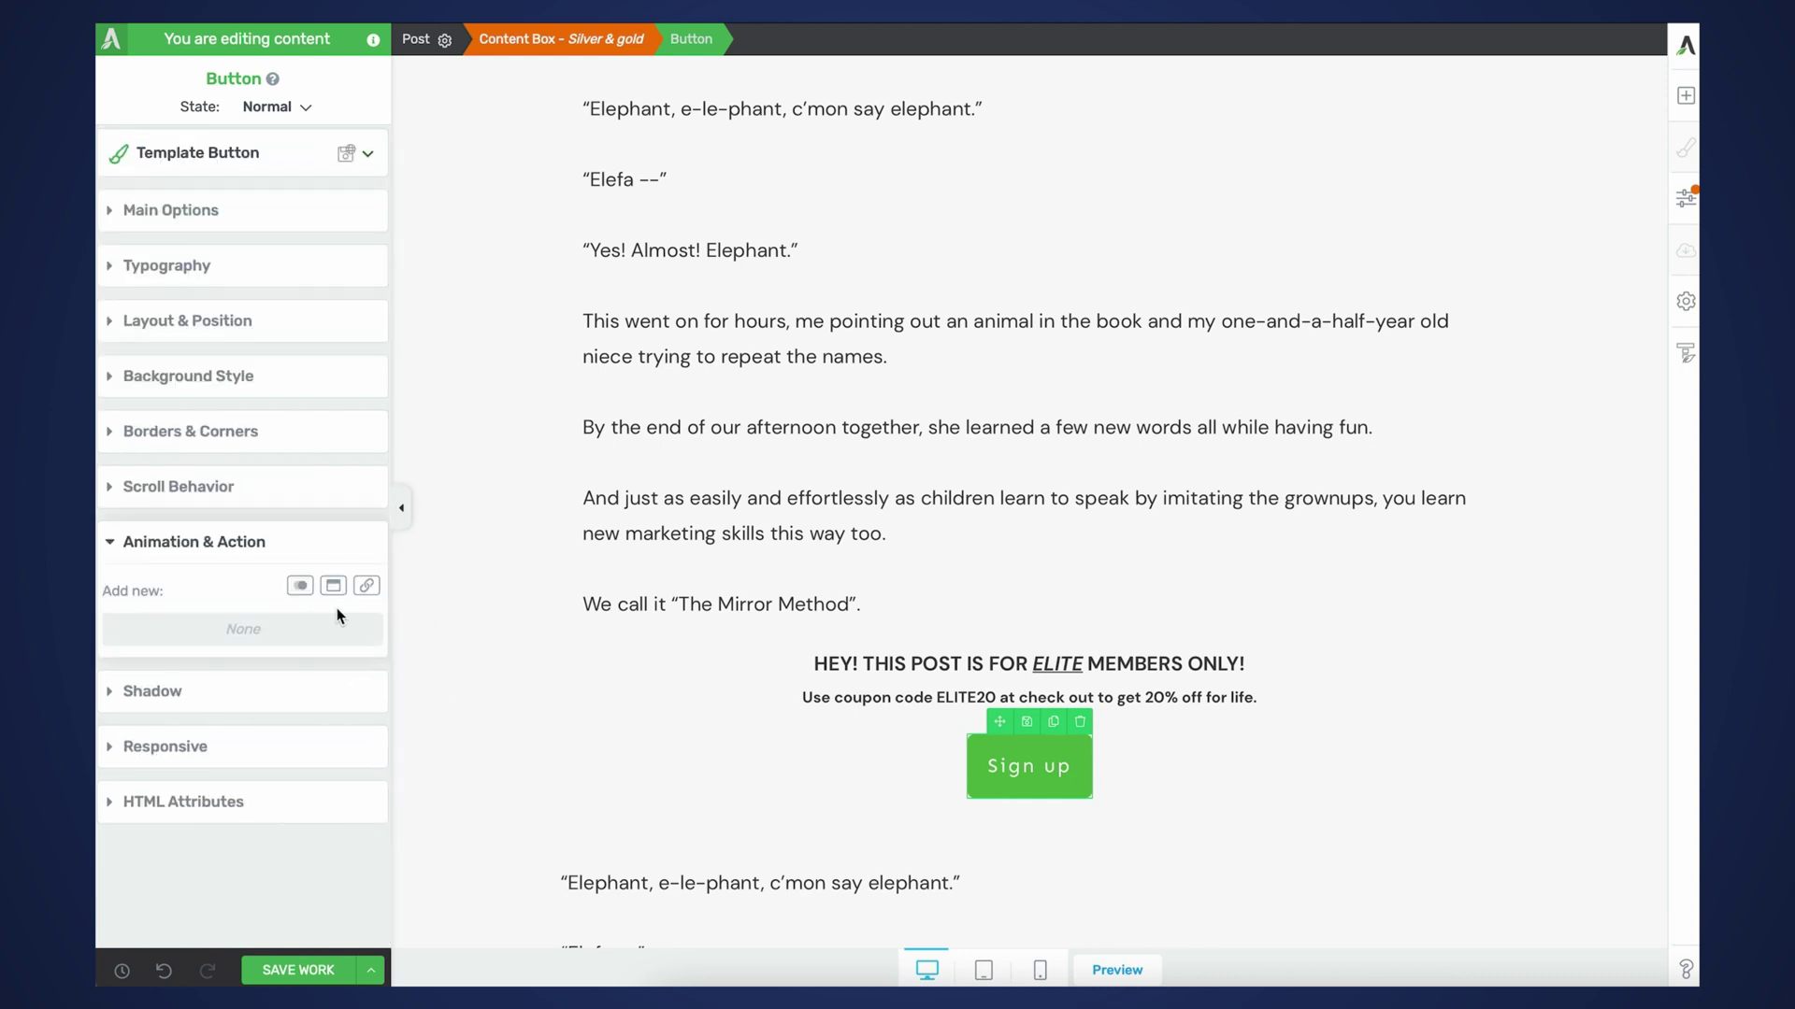
left_click(333, 587)
left_click(229, 762)
left_click(283, 823)
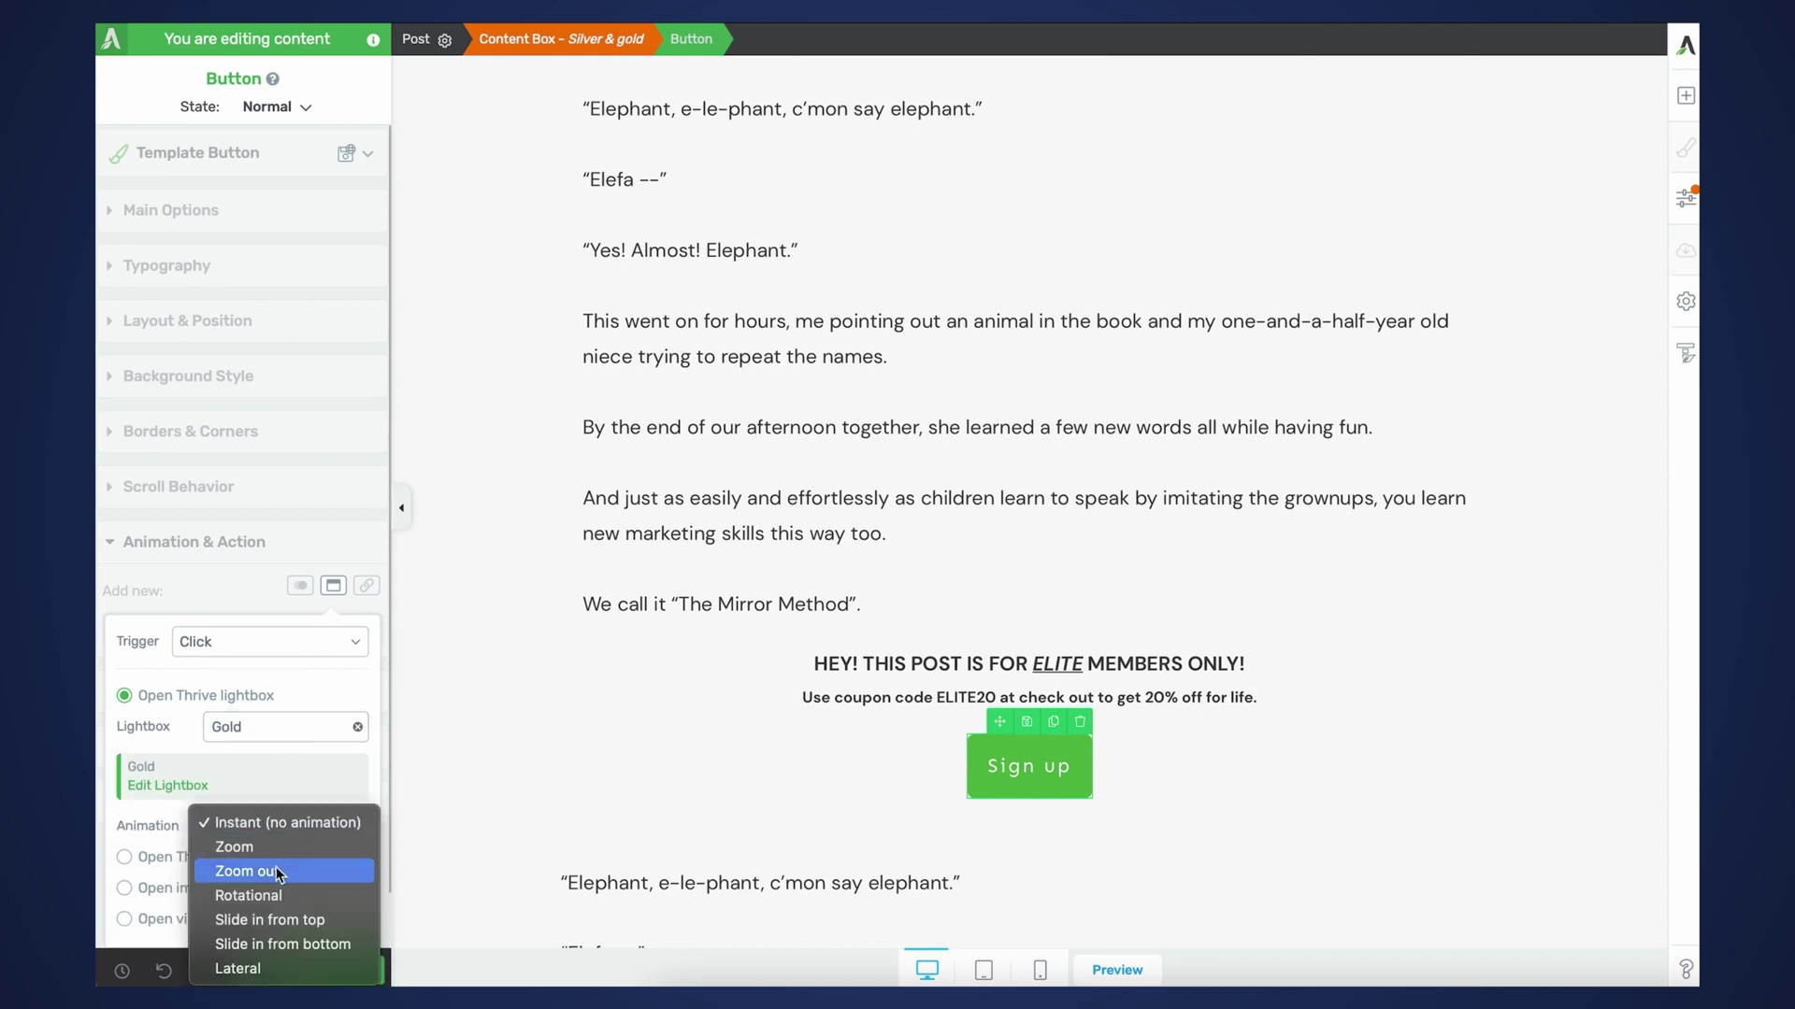
left_click(277, 945)
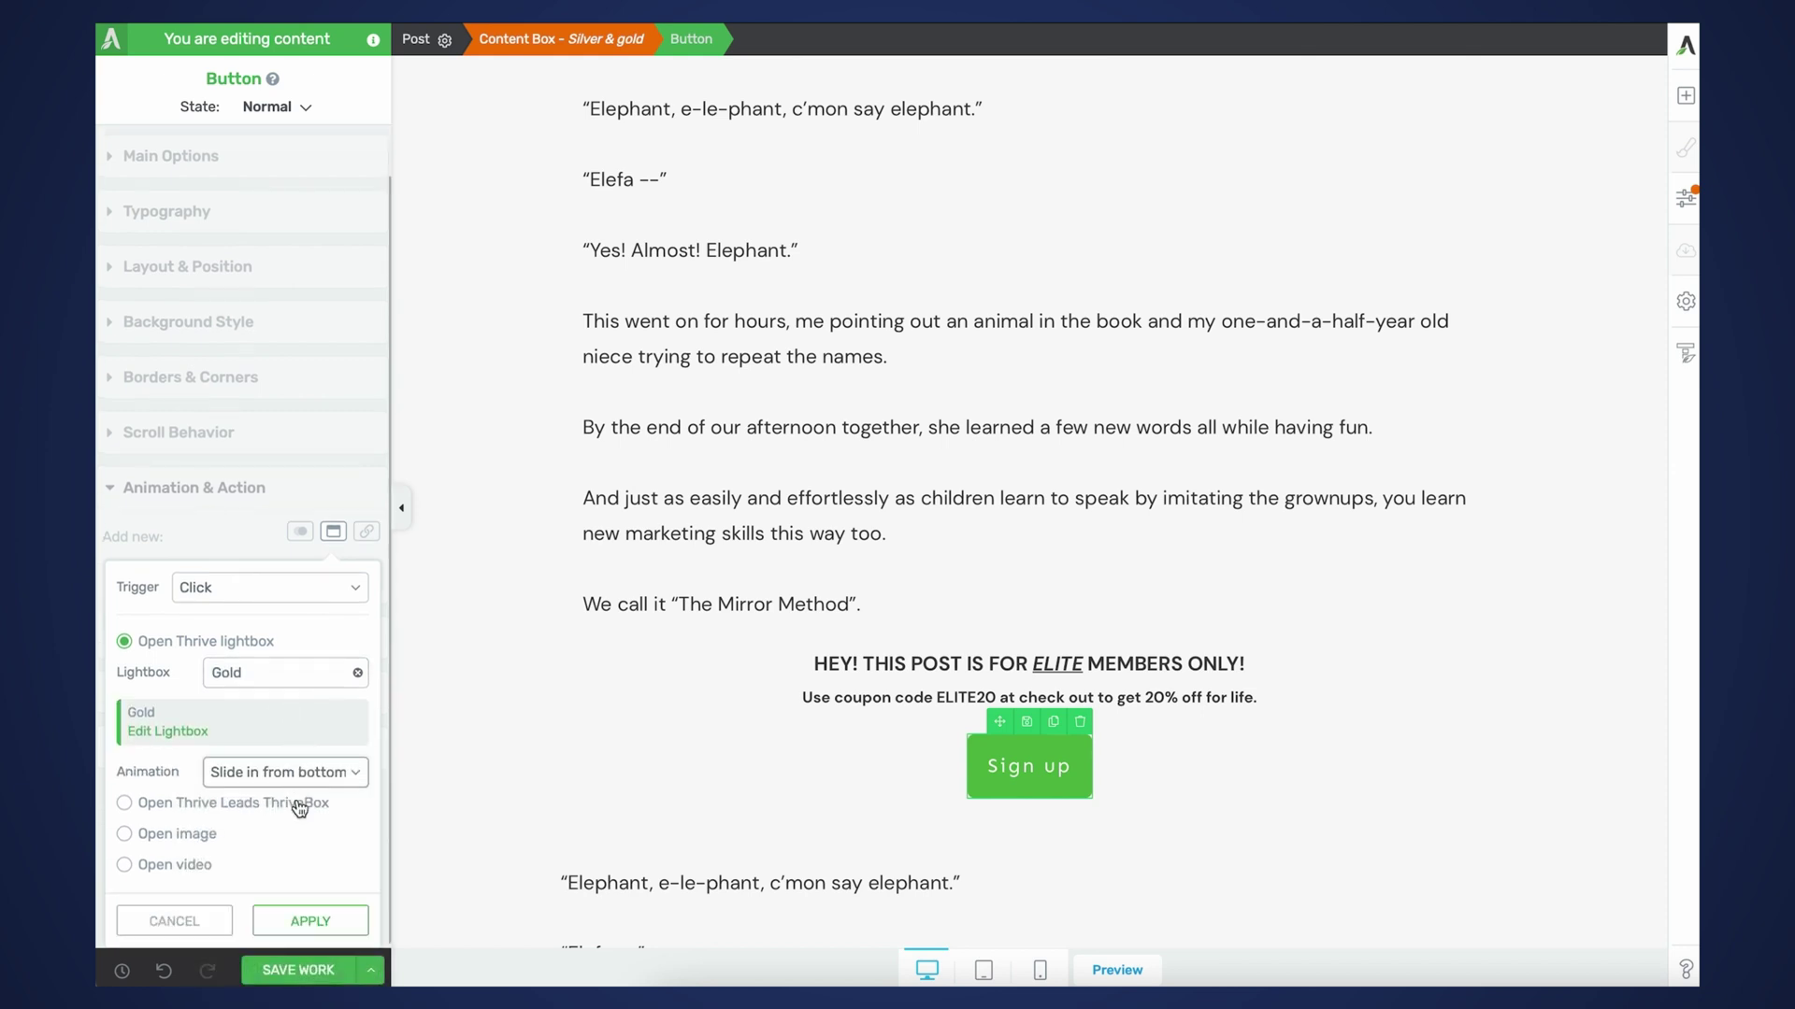
left_click(310, 919)
left_click(617, 761)
left_click(514, 533)
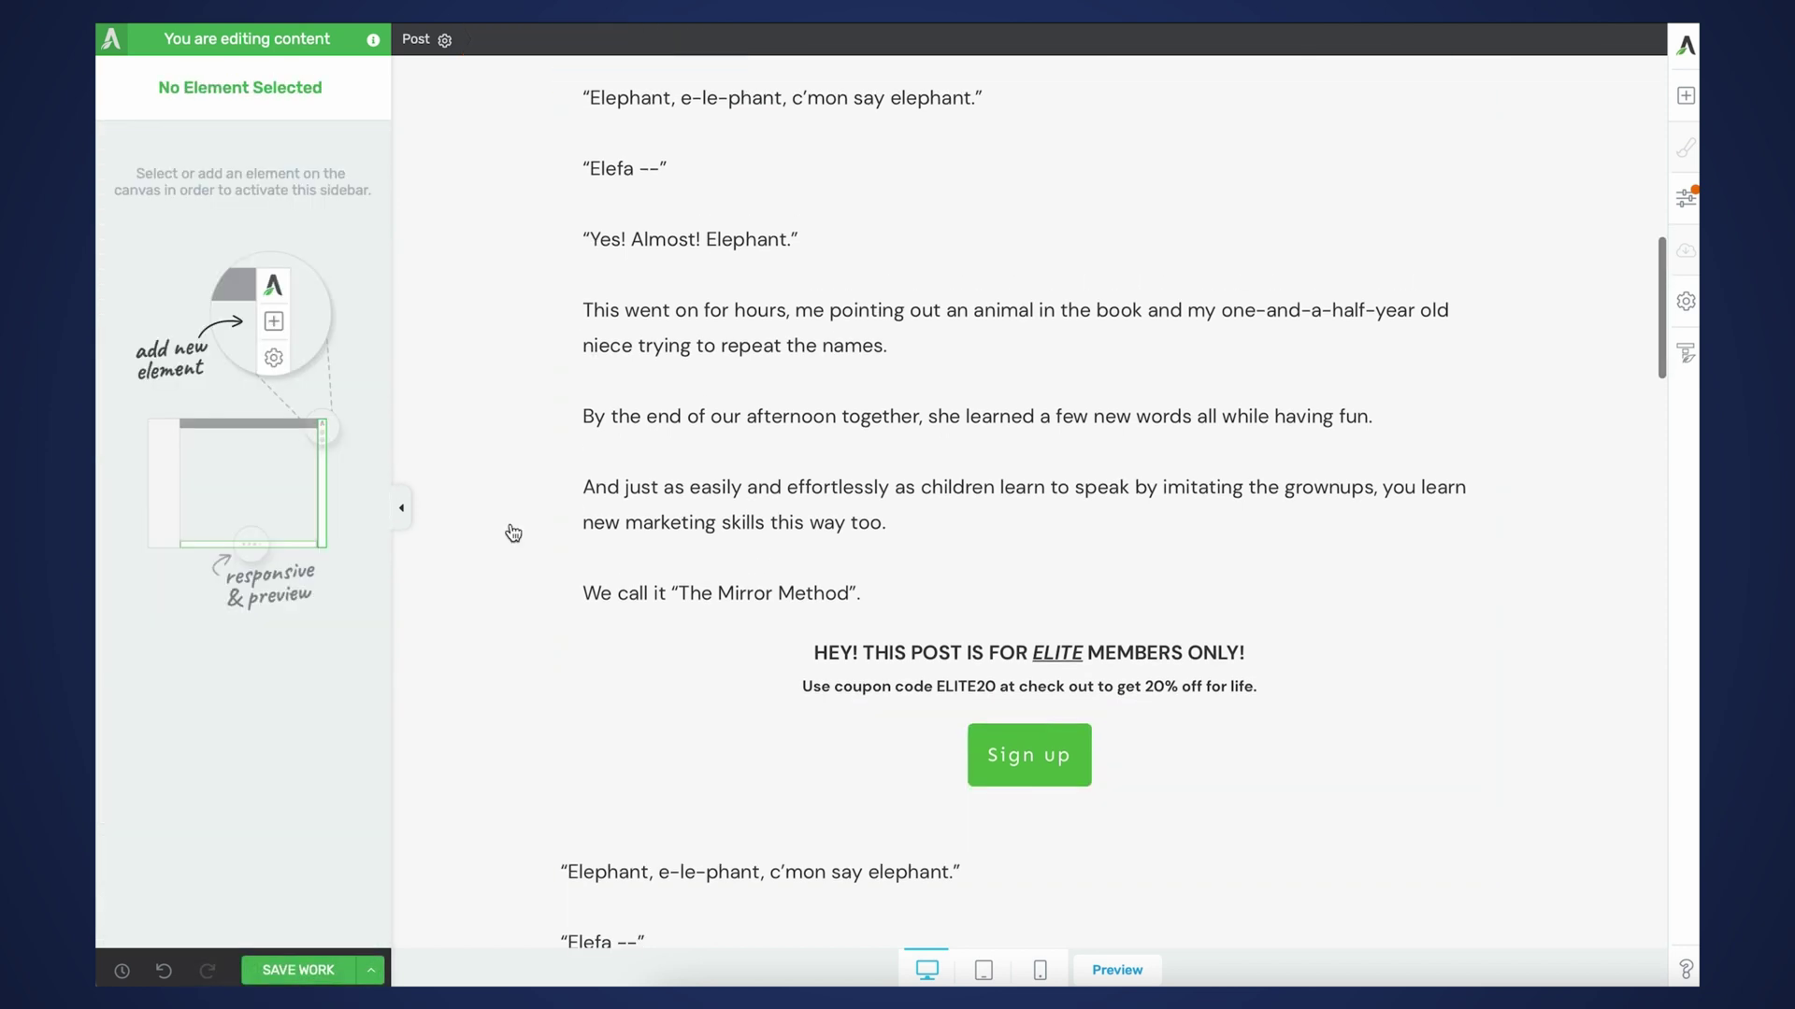
- Preview the post as the Silver & gold coupon audience
scroll(644, 729, "up", 1)
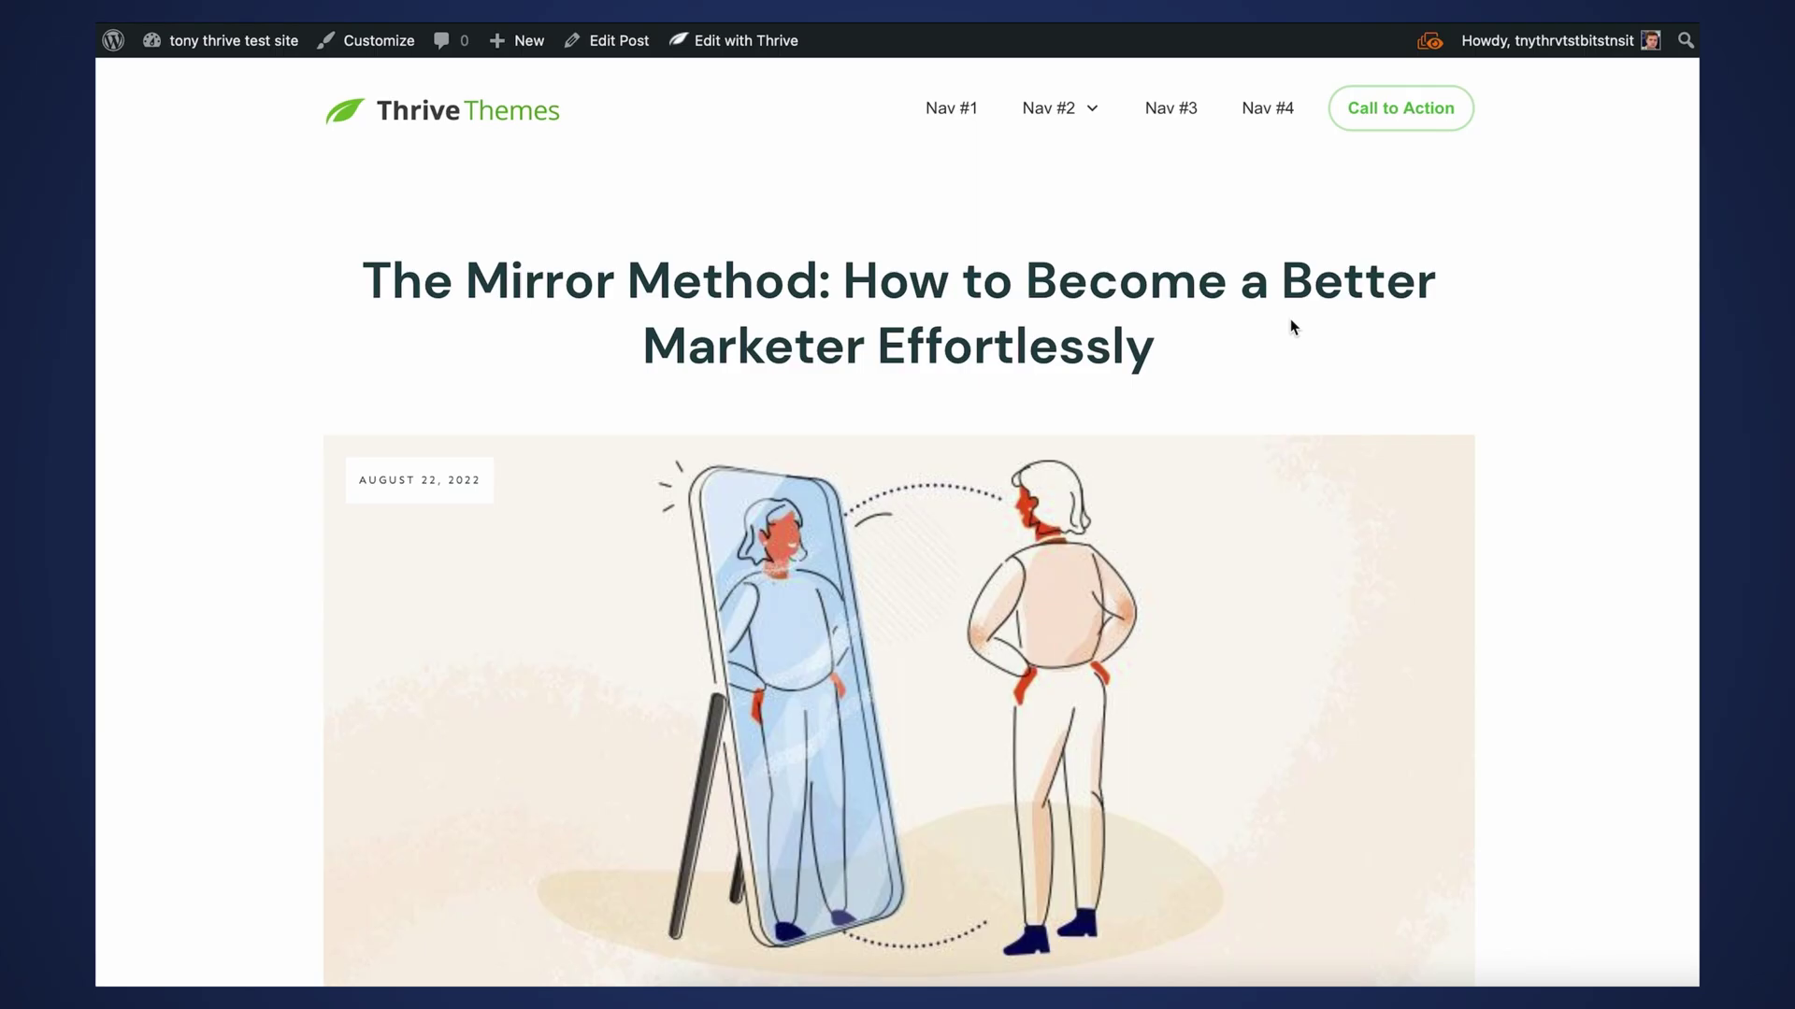
scroll(484, 406, "down", 10)
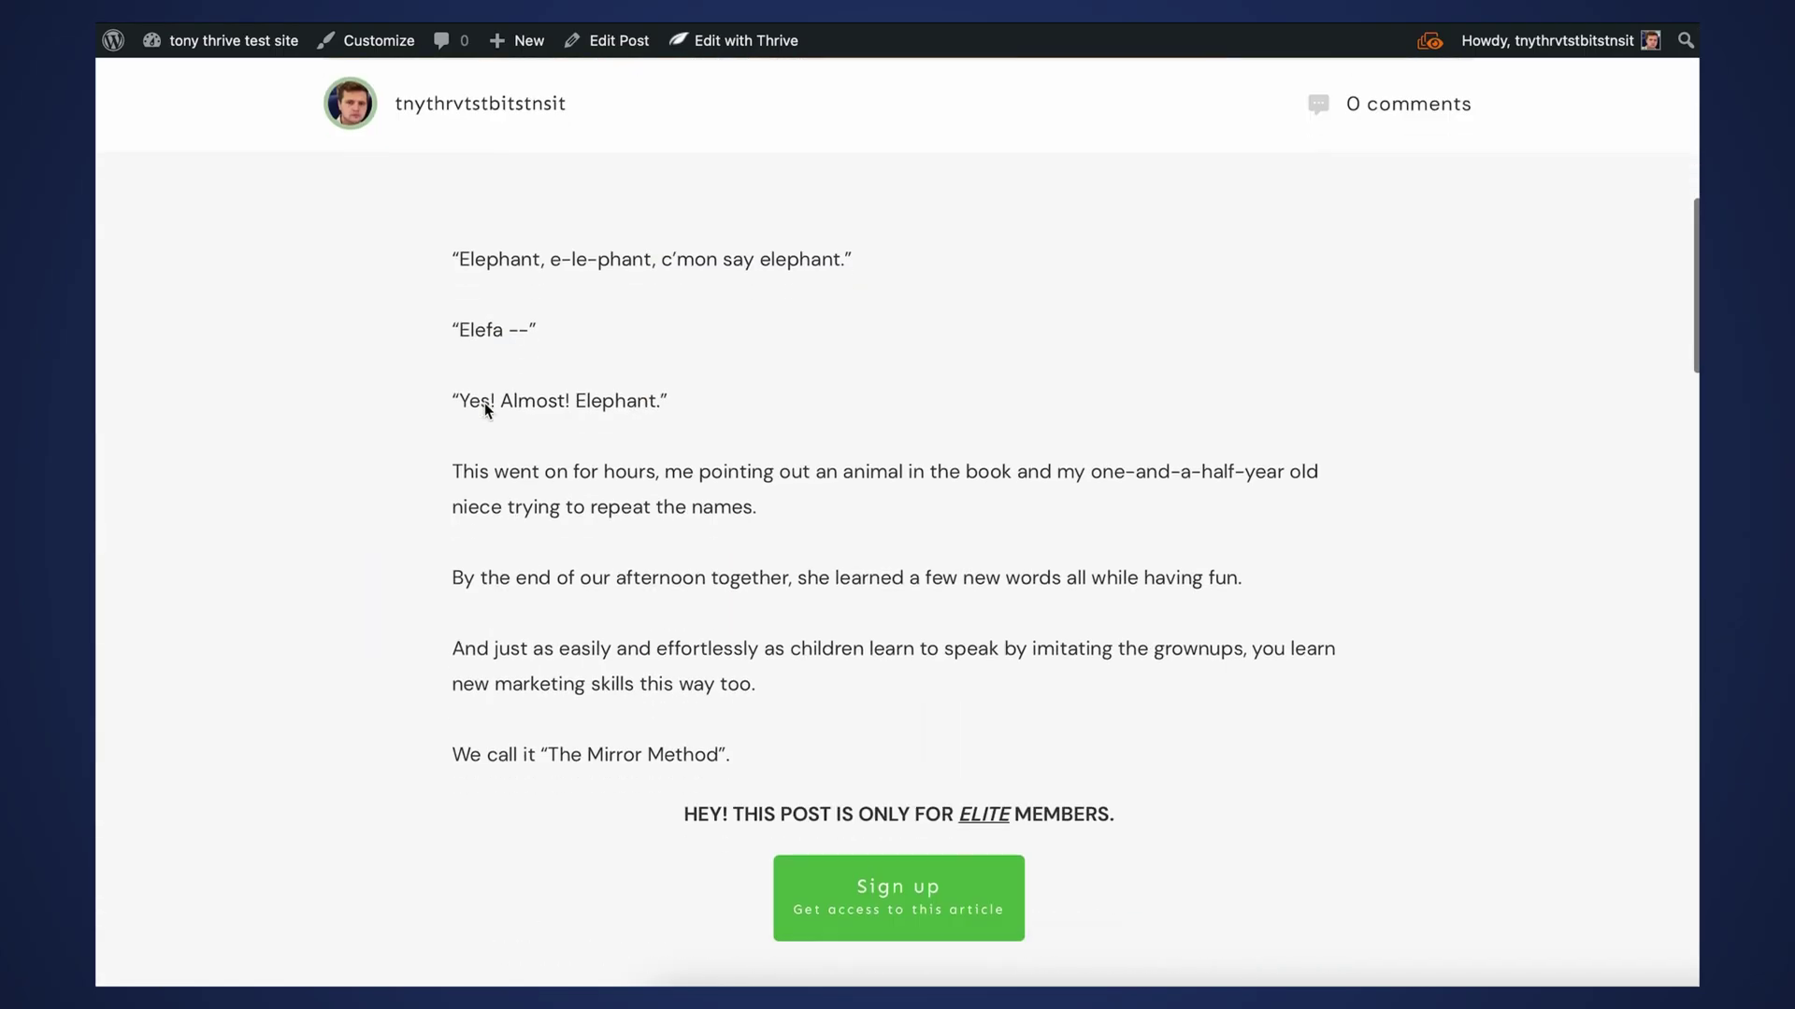
scroll(484, 408, "down", 1)
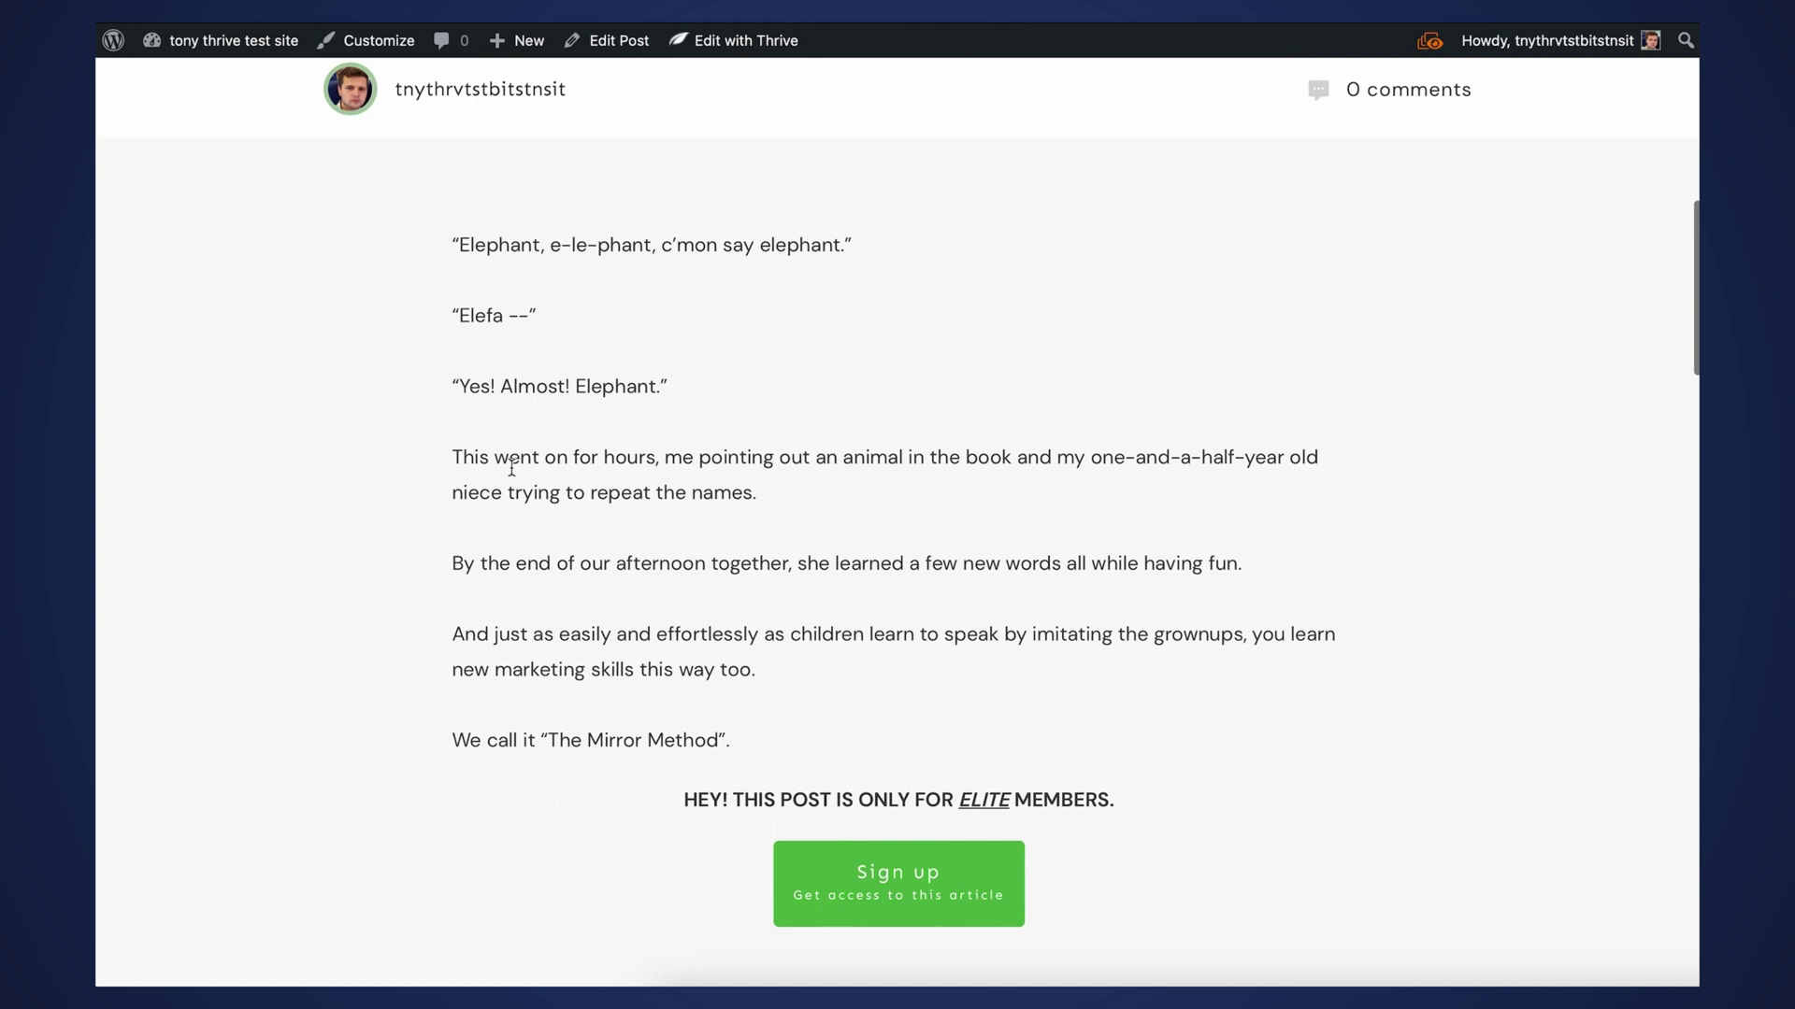
scroll(551, 450, "down", 1)
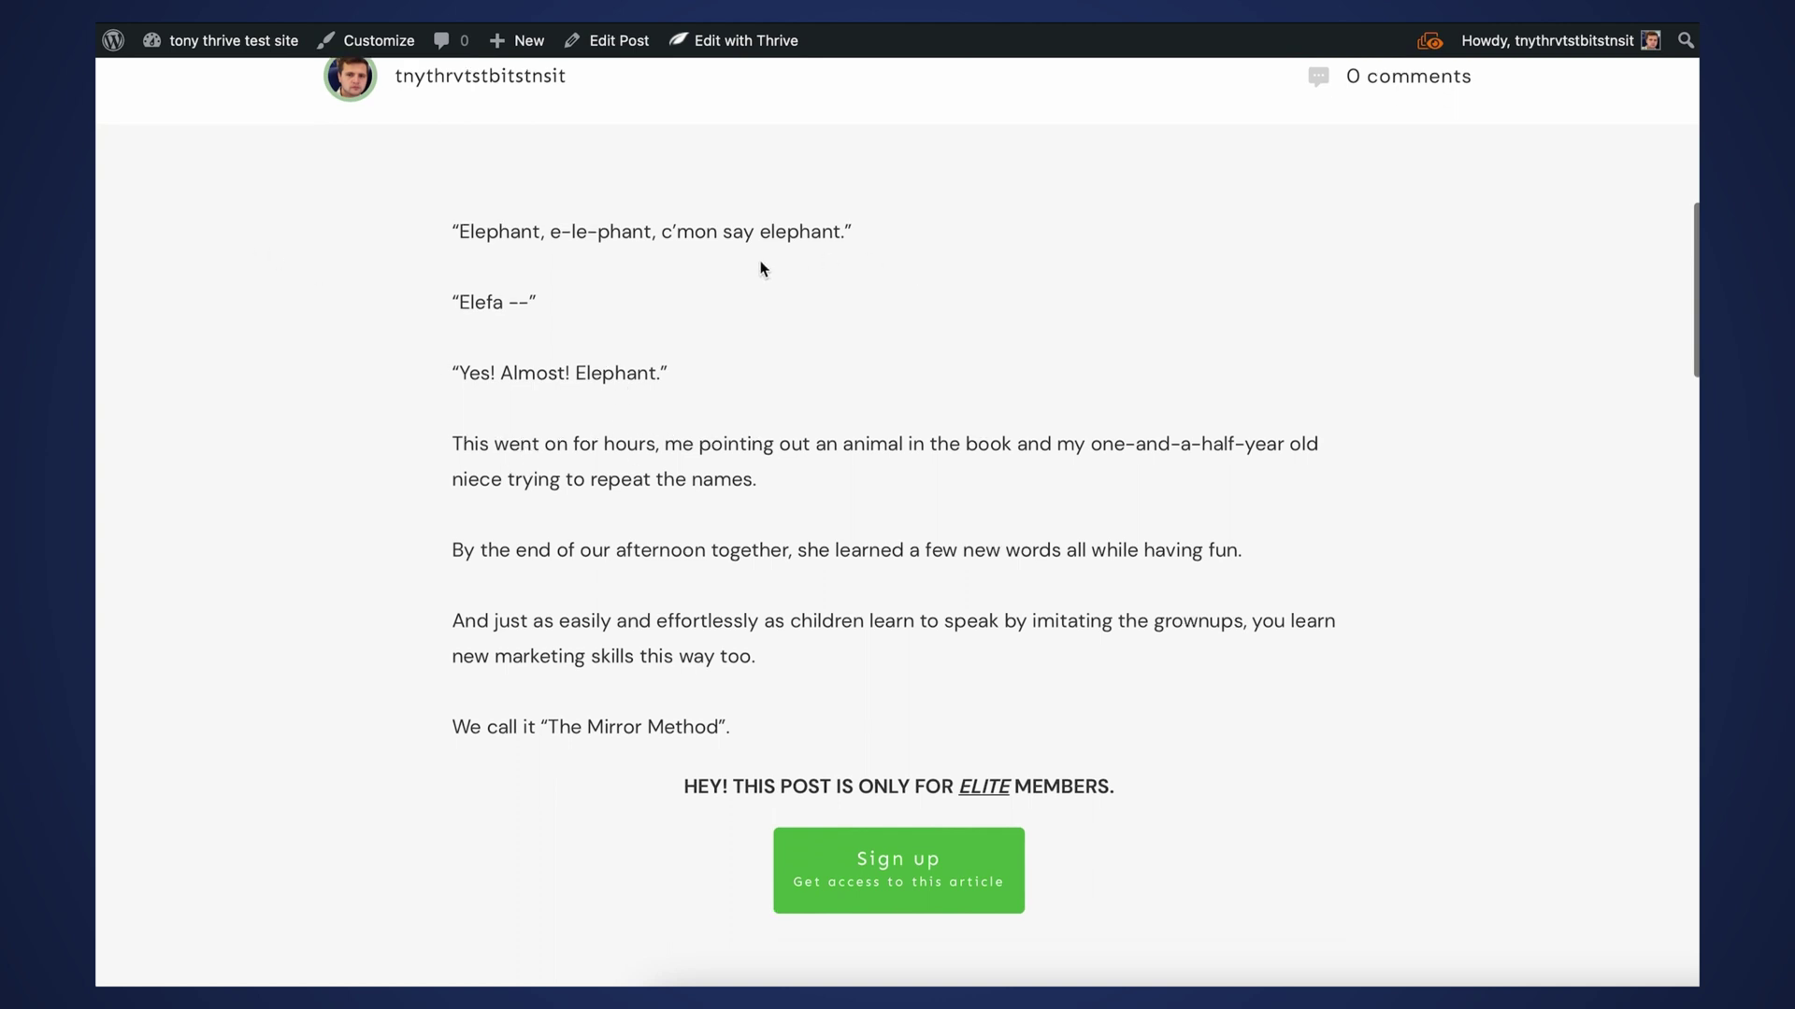
left_click(1431, 42)
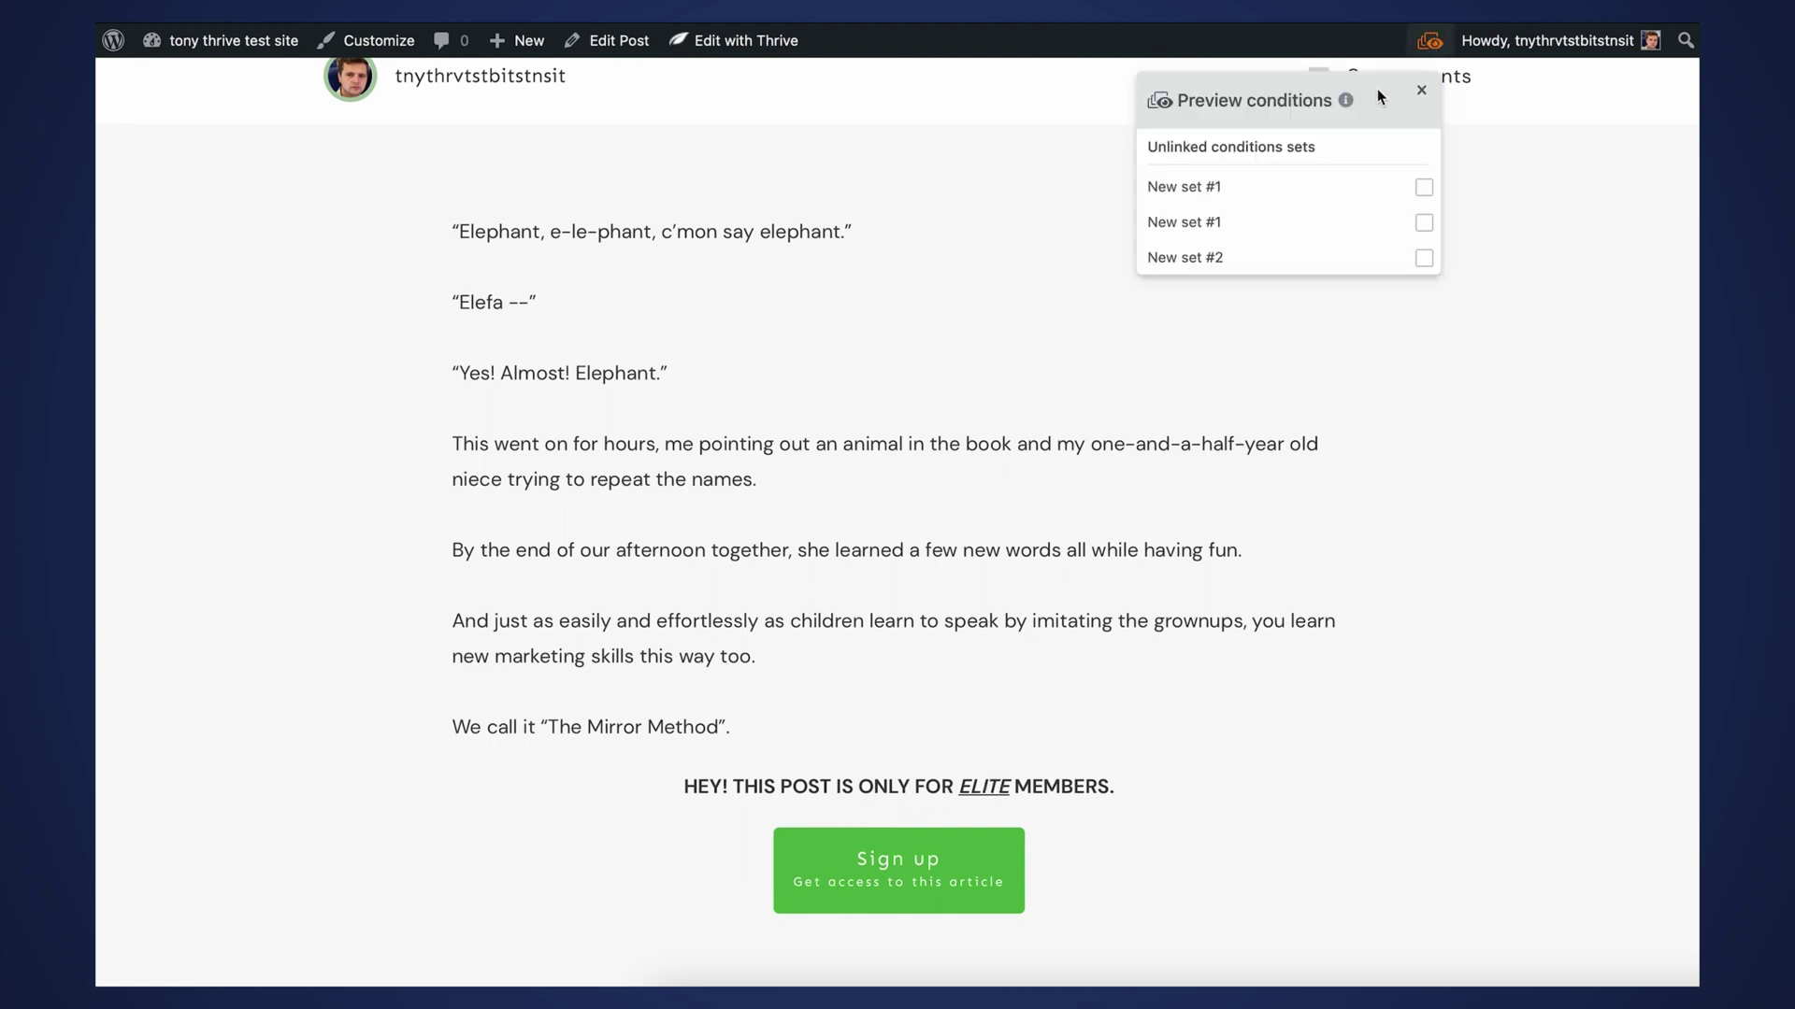
left_click(1424, 223)
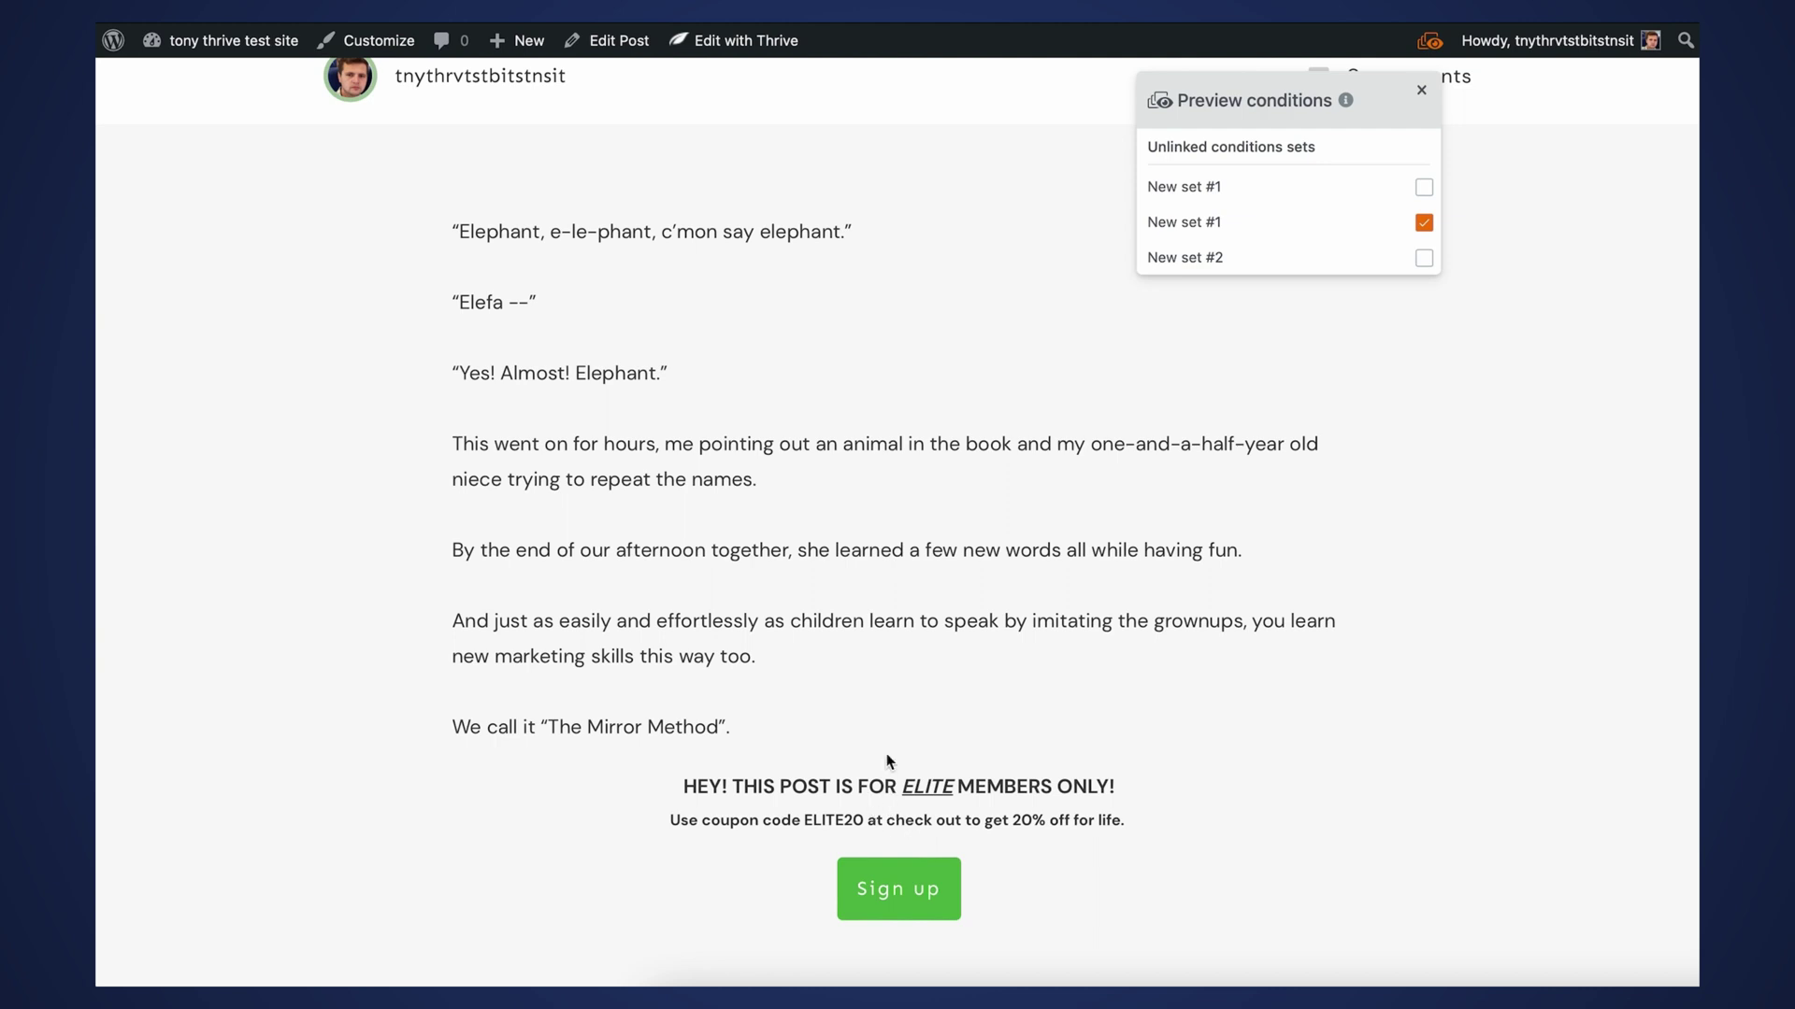
left_click(1424, 223)
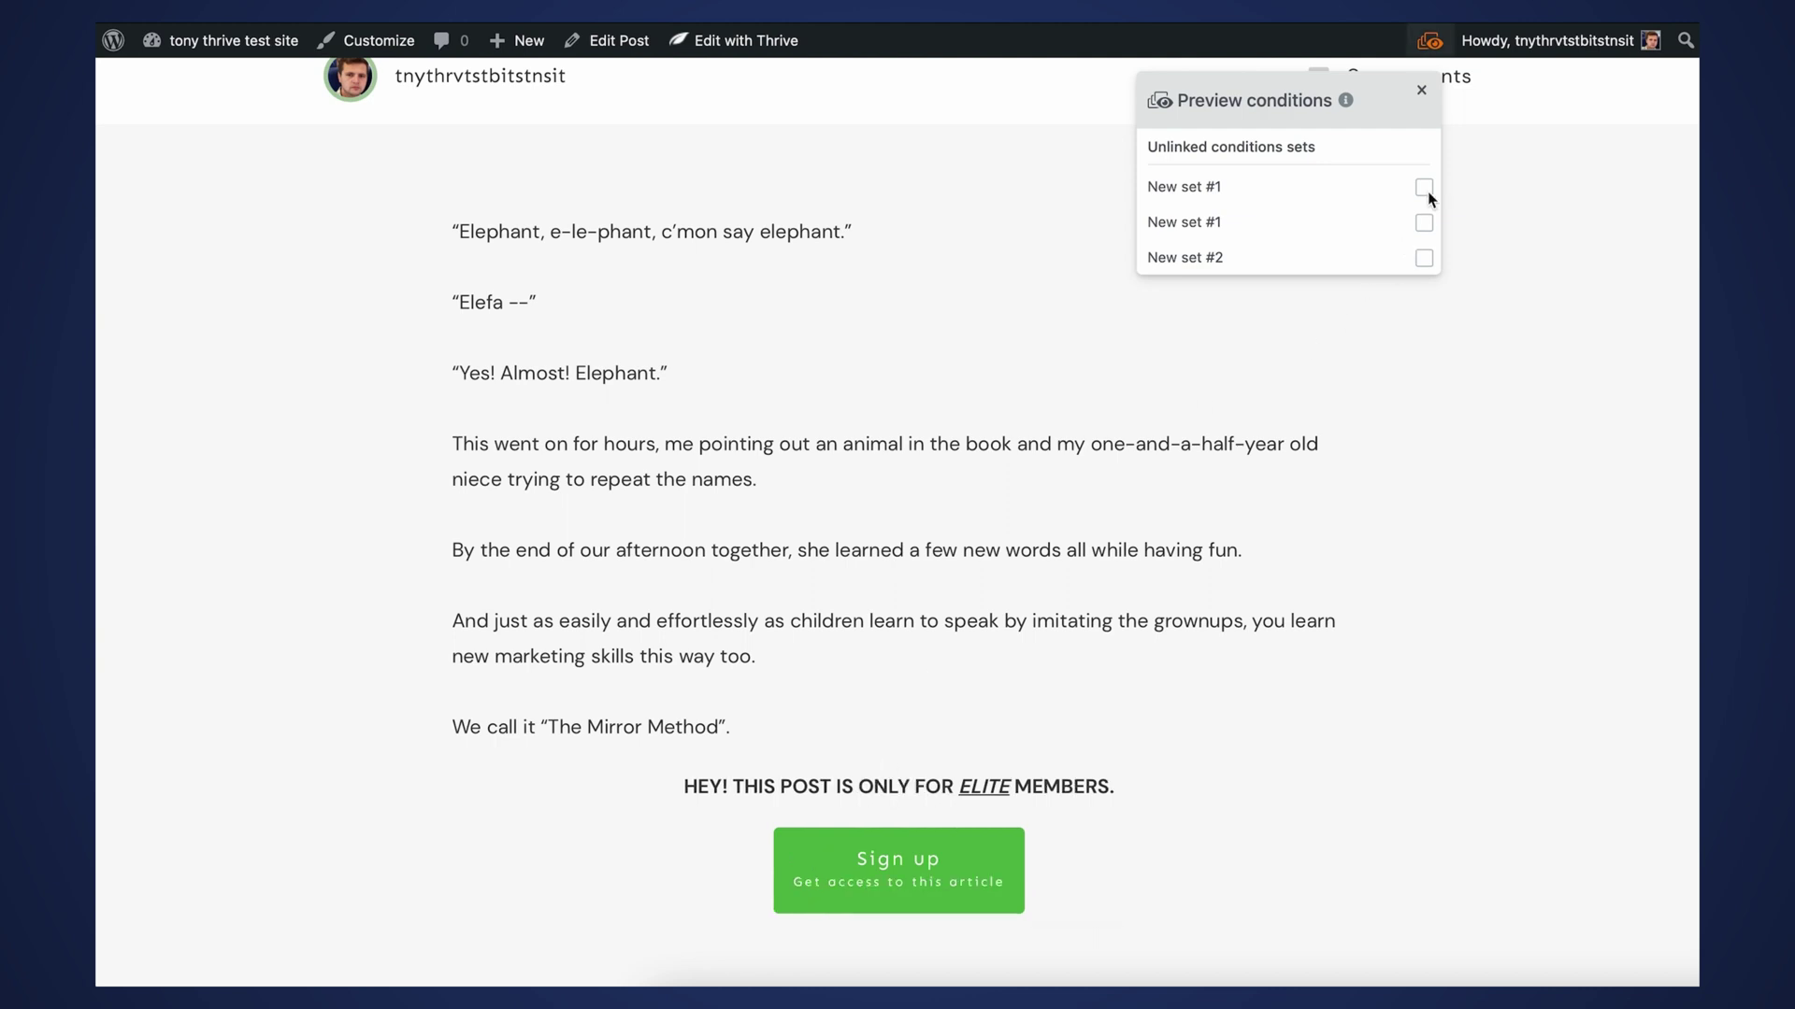
- Switch the preview to New set #1 and review the full article with the New York City banner
left_click(1424, 187)
scroll(693, 719, "down", 1)
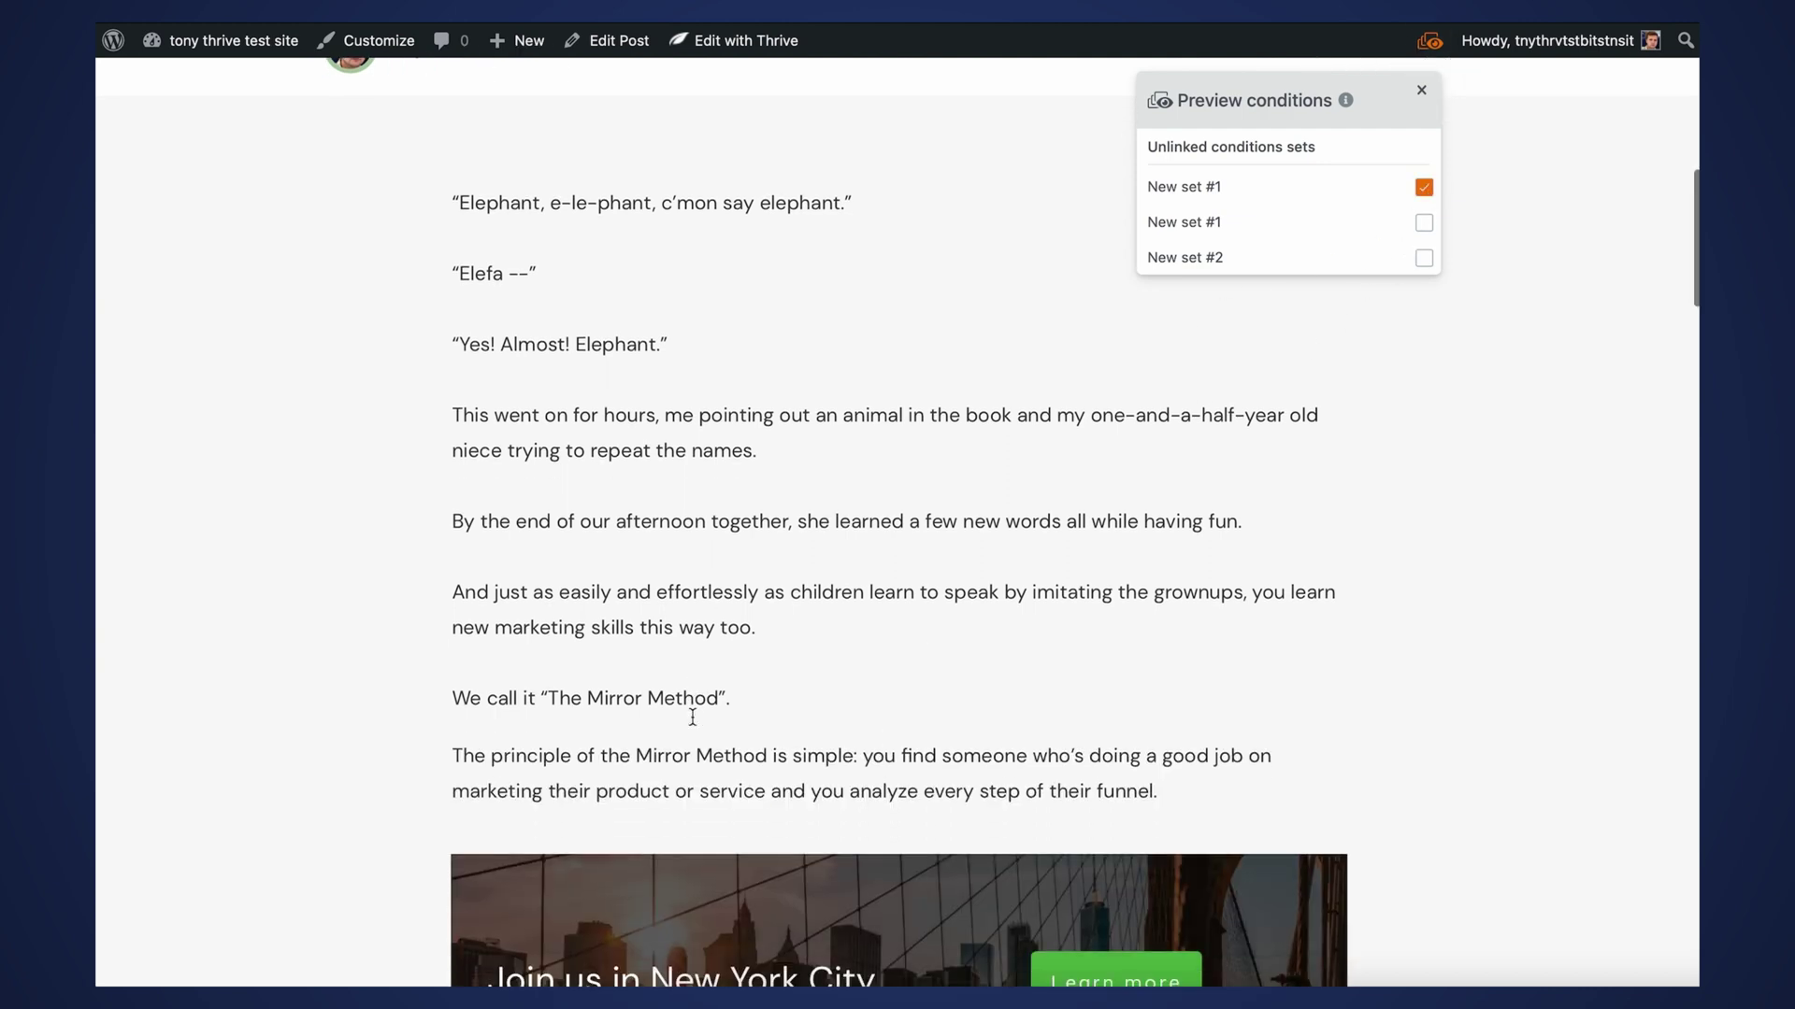
scroll(693, 726, "down", 3)
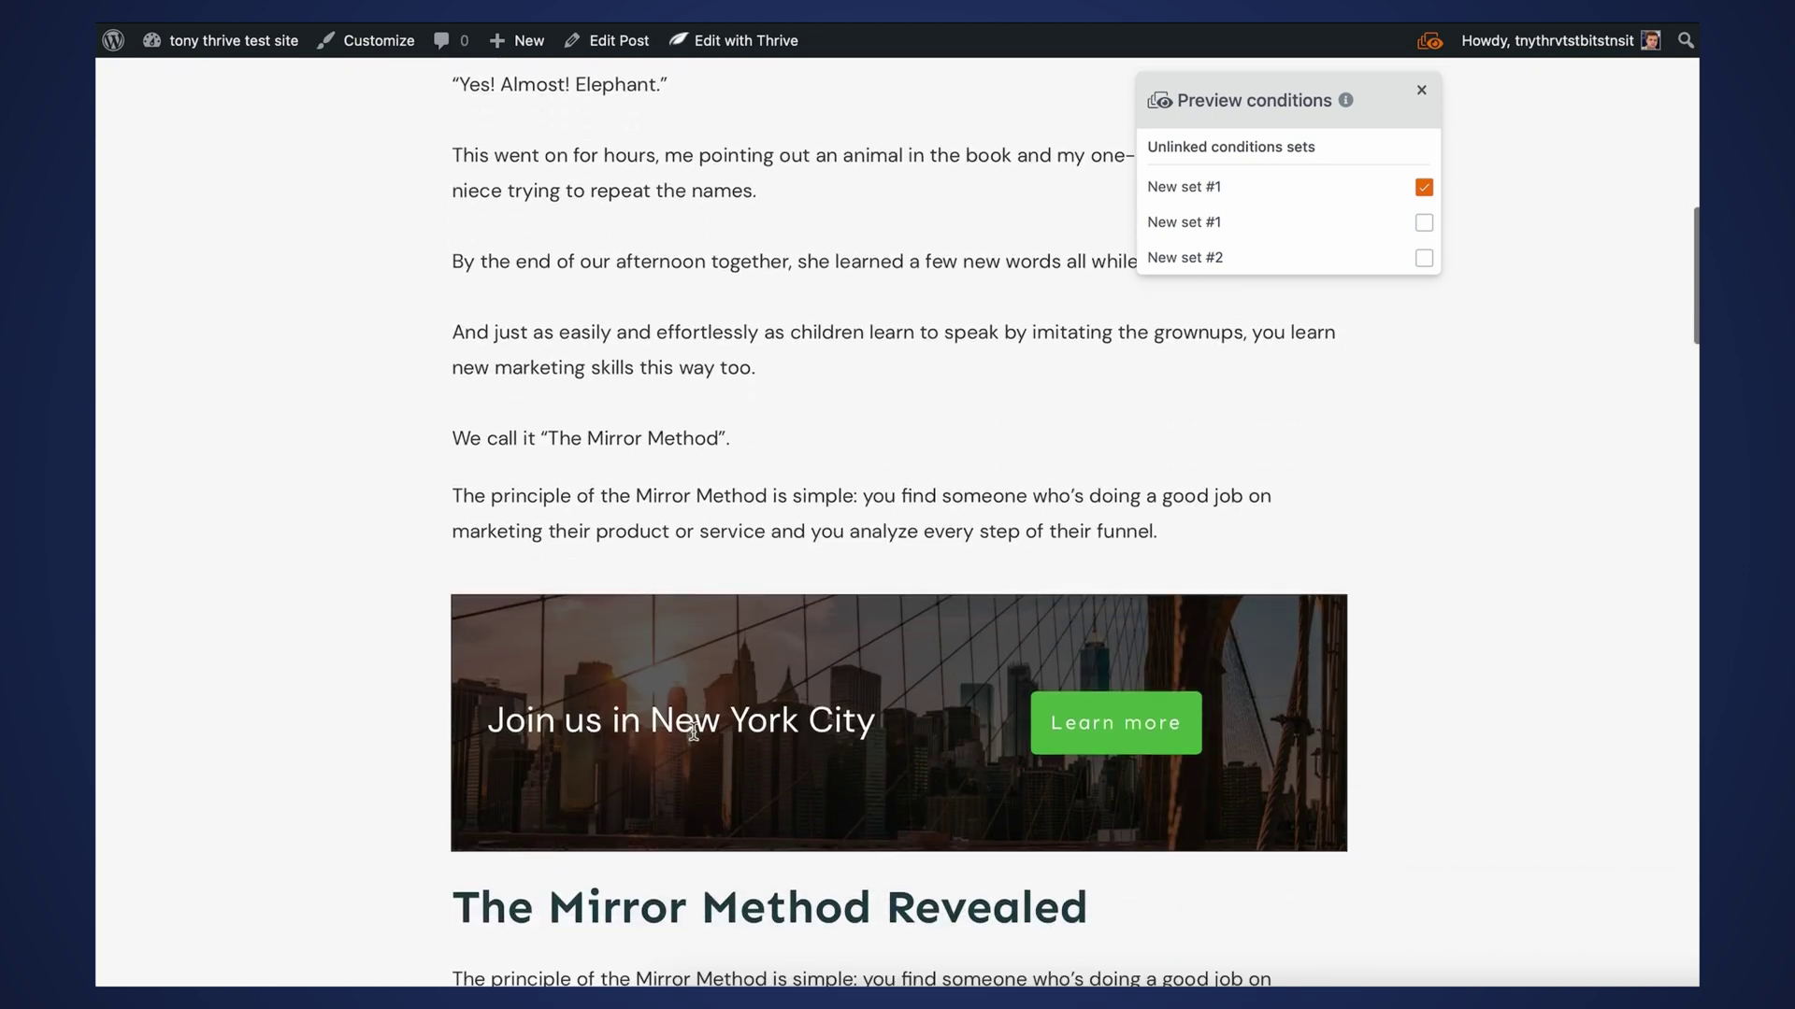
scroll(692, 731, "down", 1)
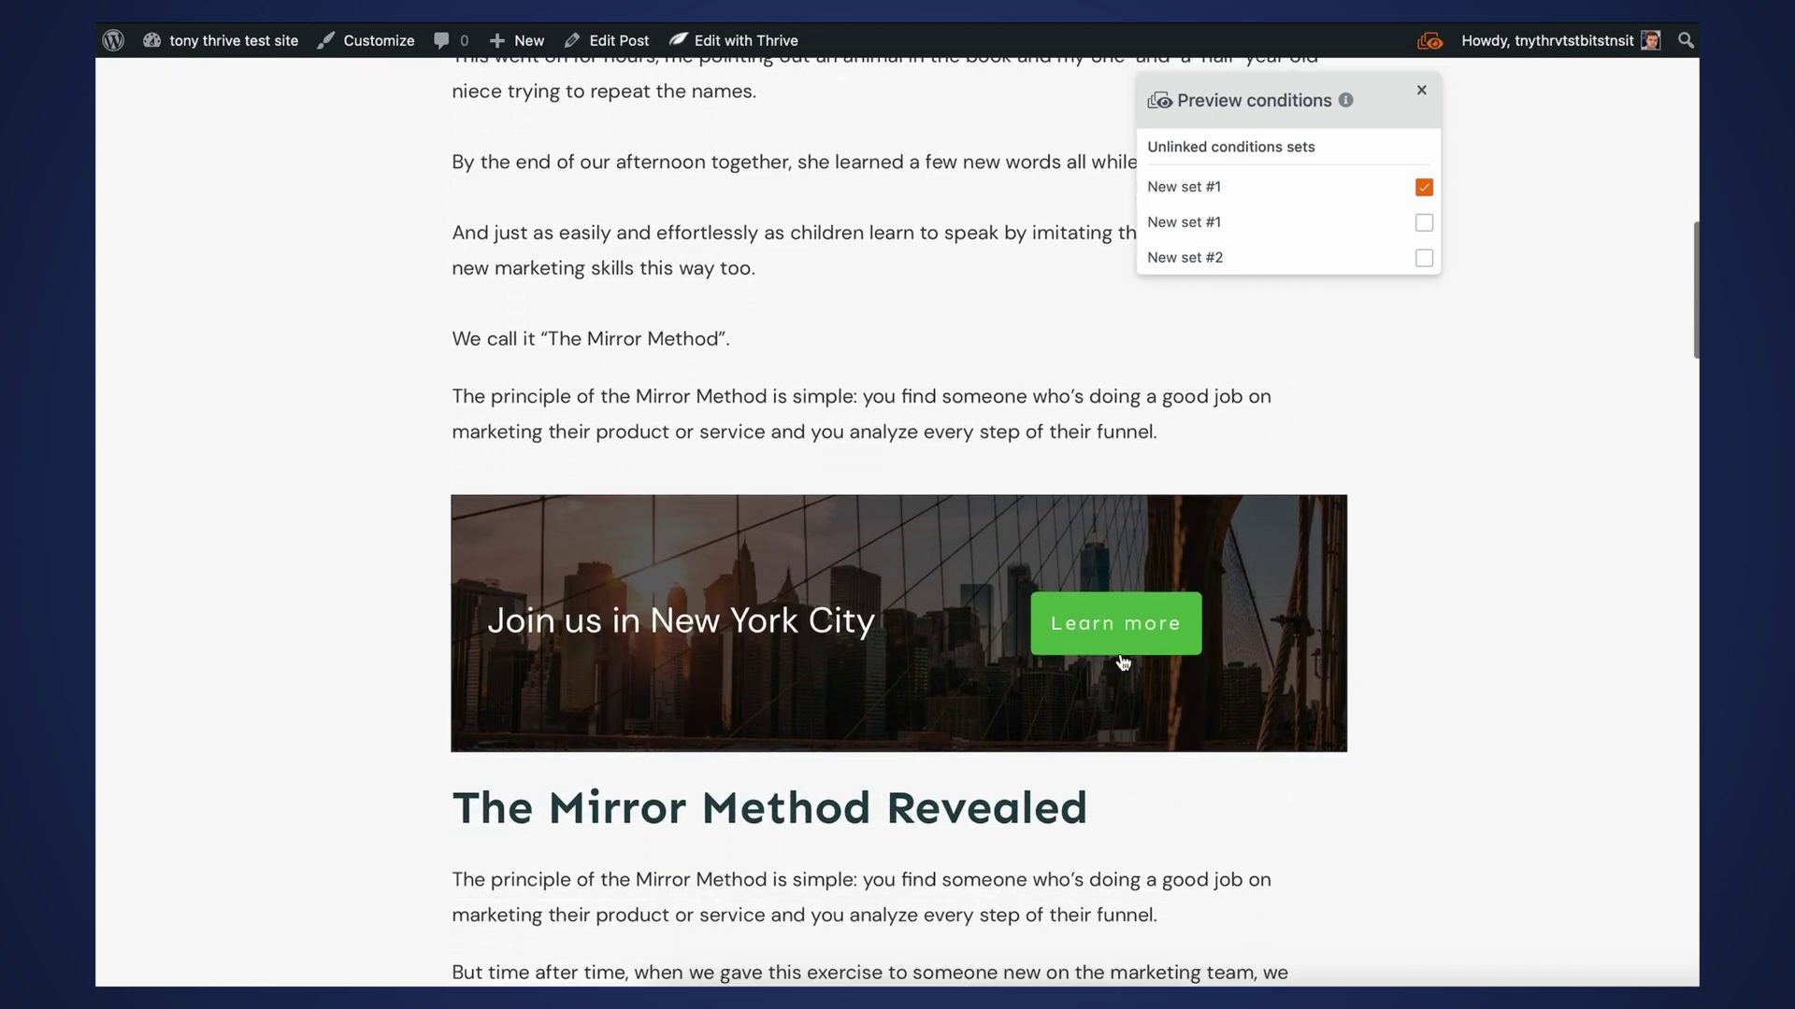
scroll(599, 703, "down", 5)
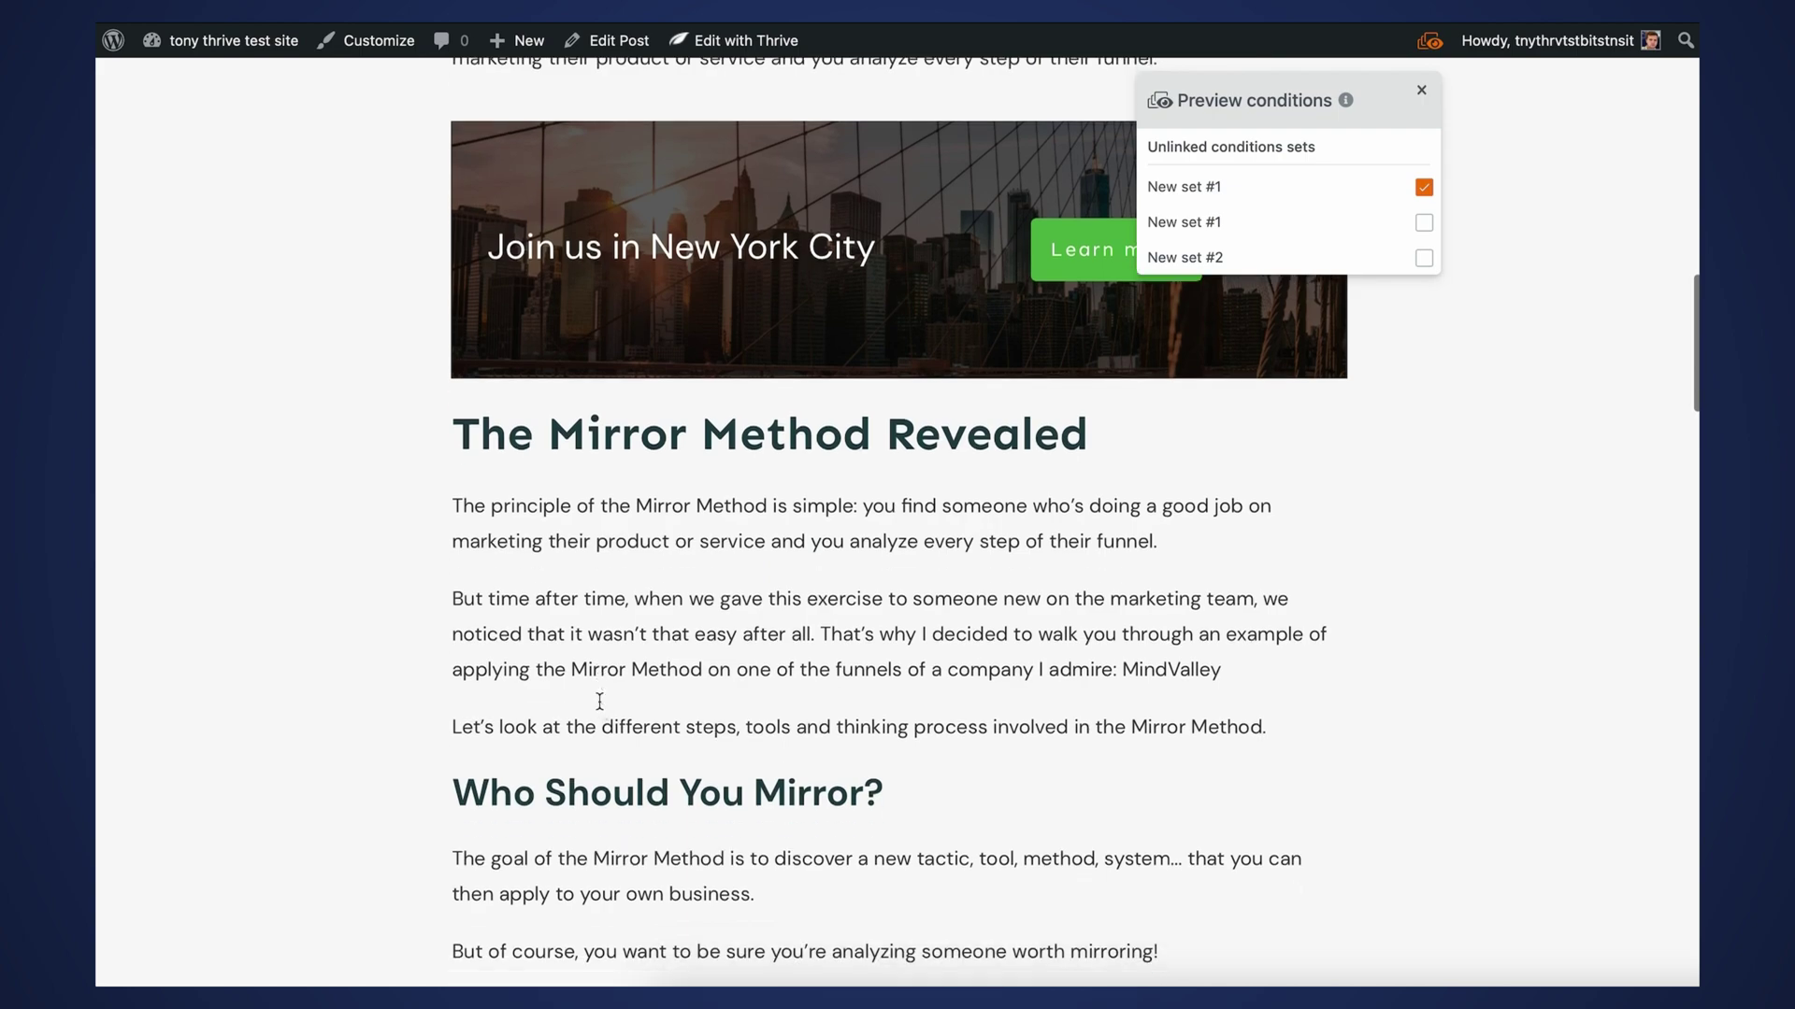
scroll(600, 709, "up", 3)
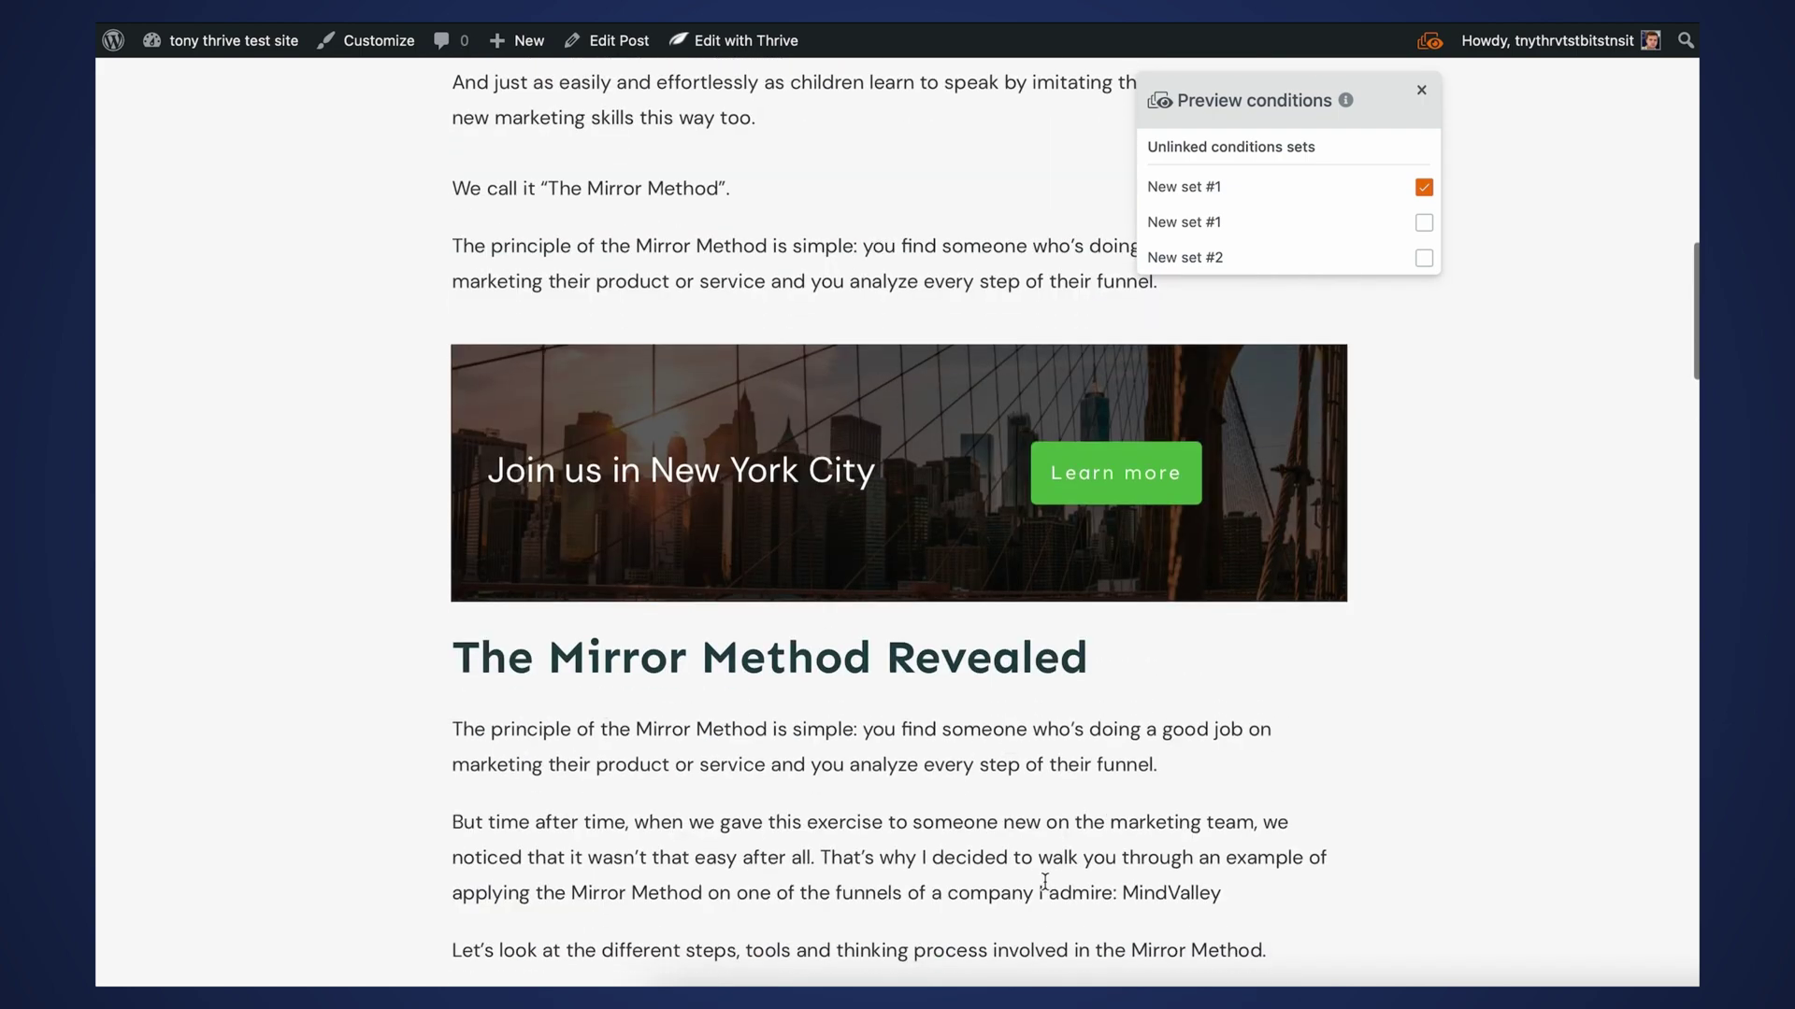
scroll(1044, 881, "down", 3)
scroll(1034, 889, "up", 4)
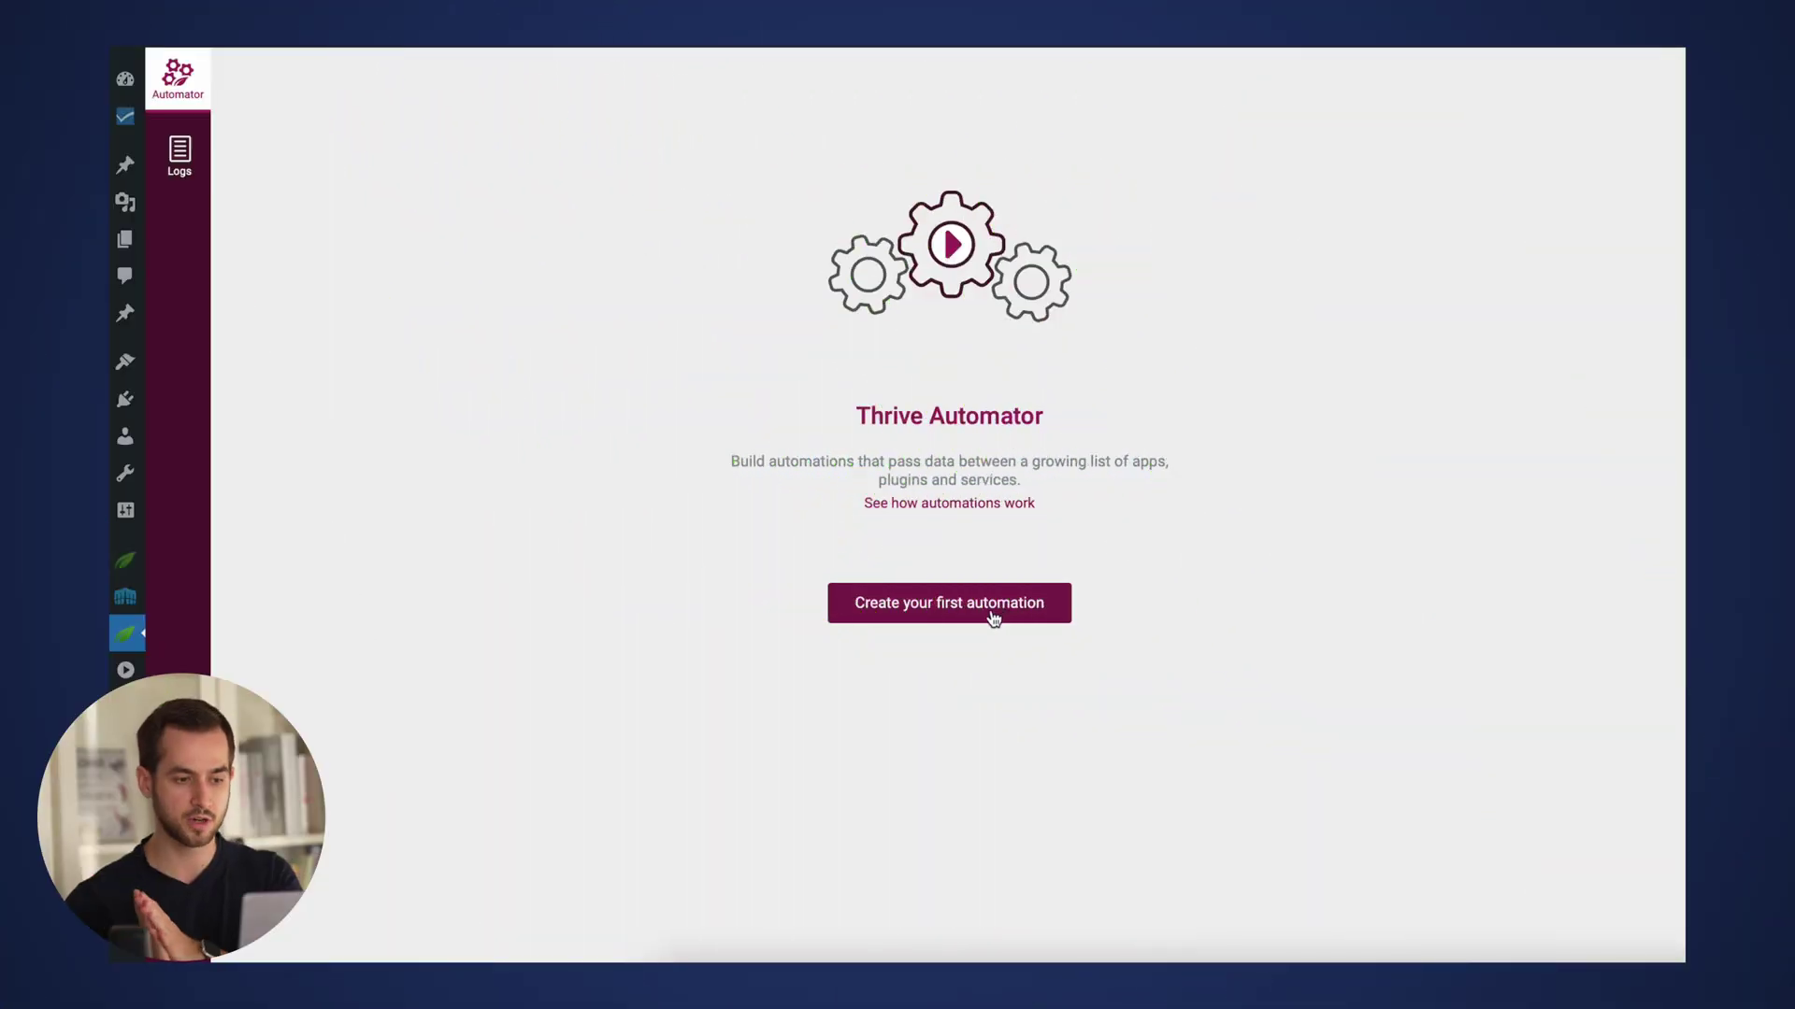
- Start the first automation with the WordPress 'User leaves comment' trigger
left_click(993, 620)
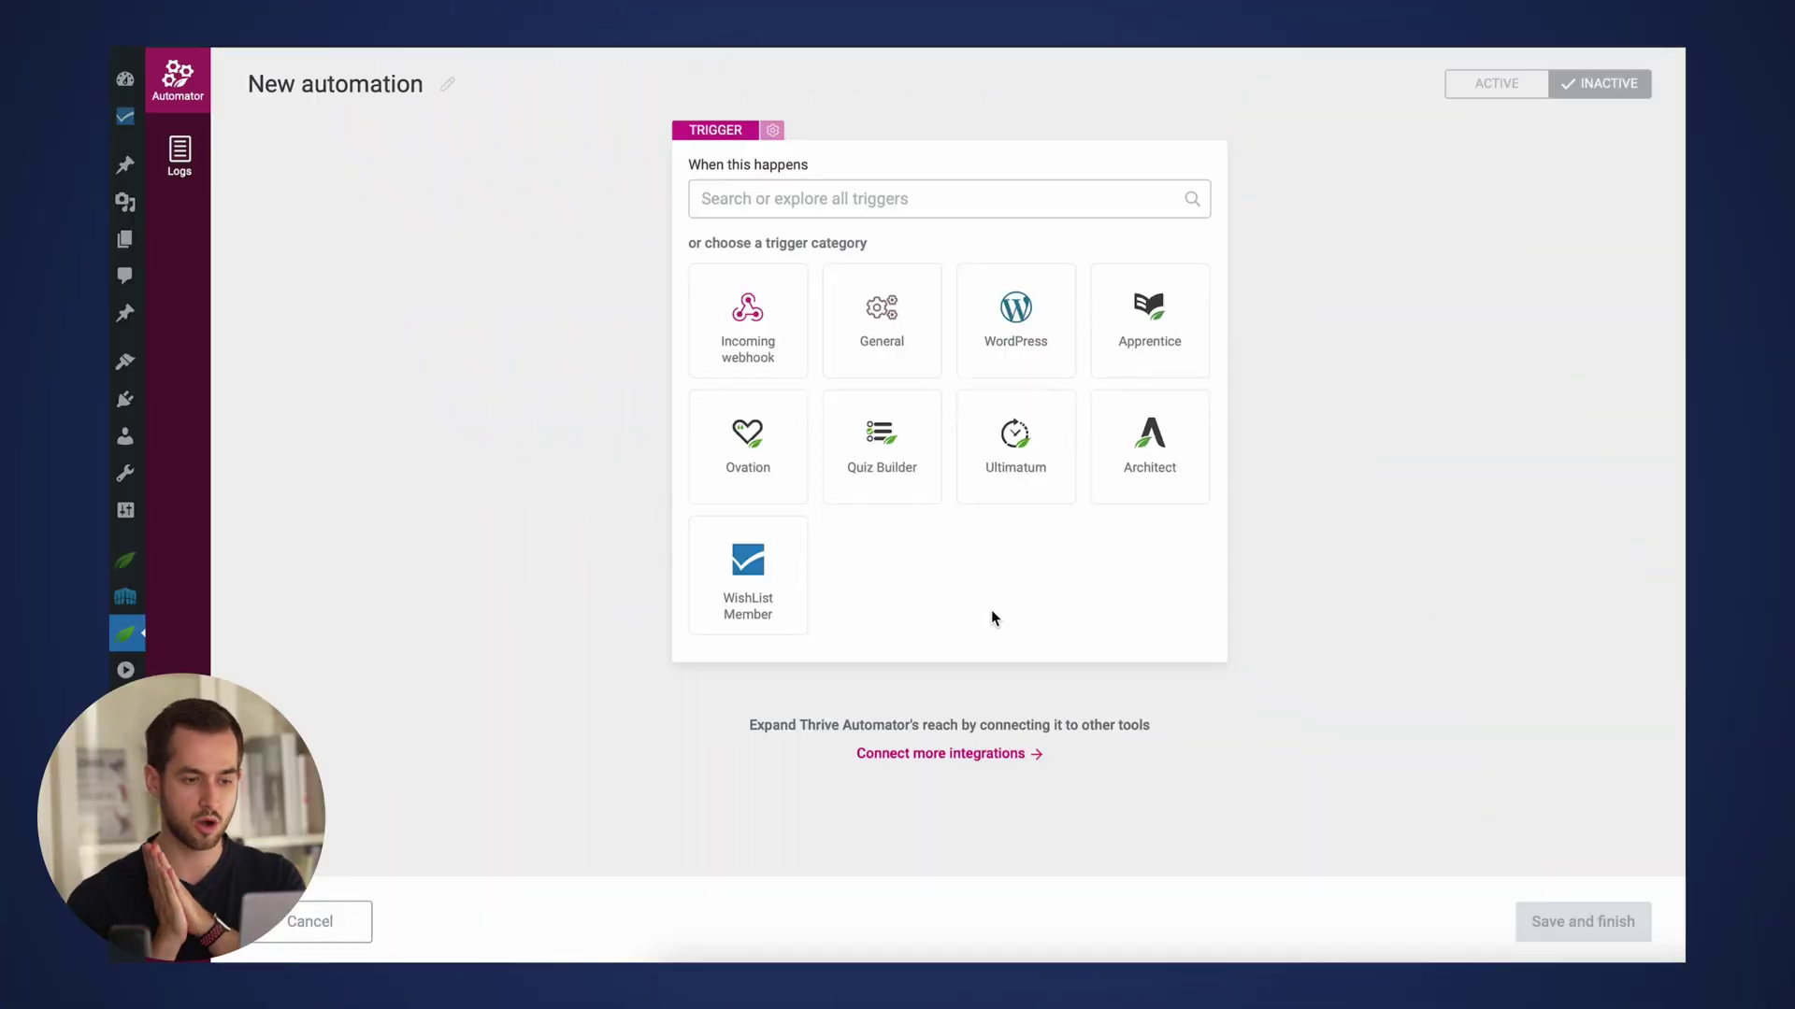
left_click(1018, 362)
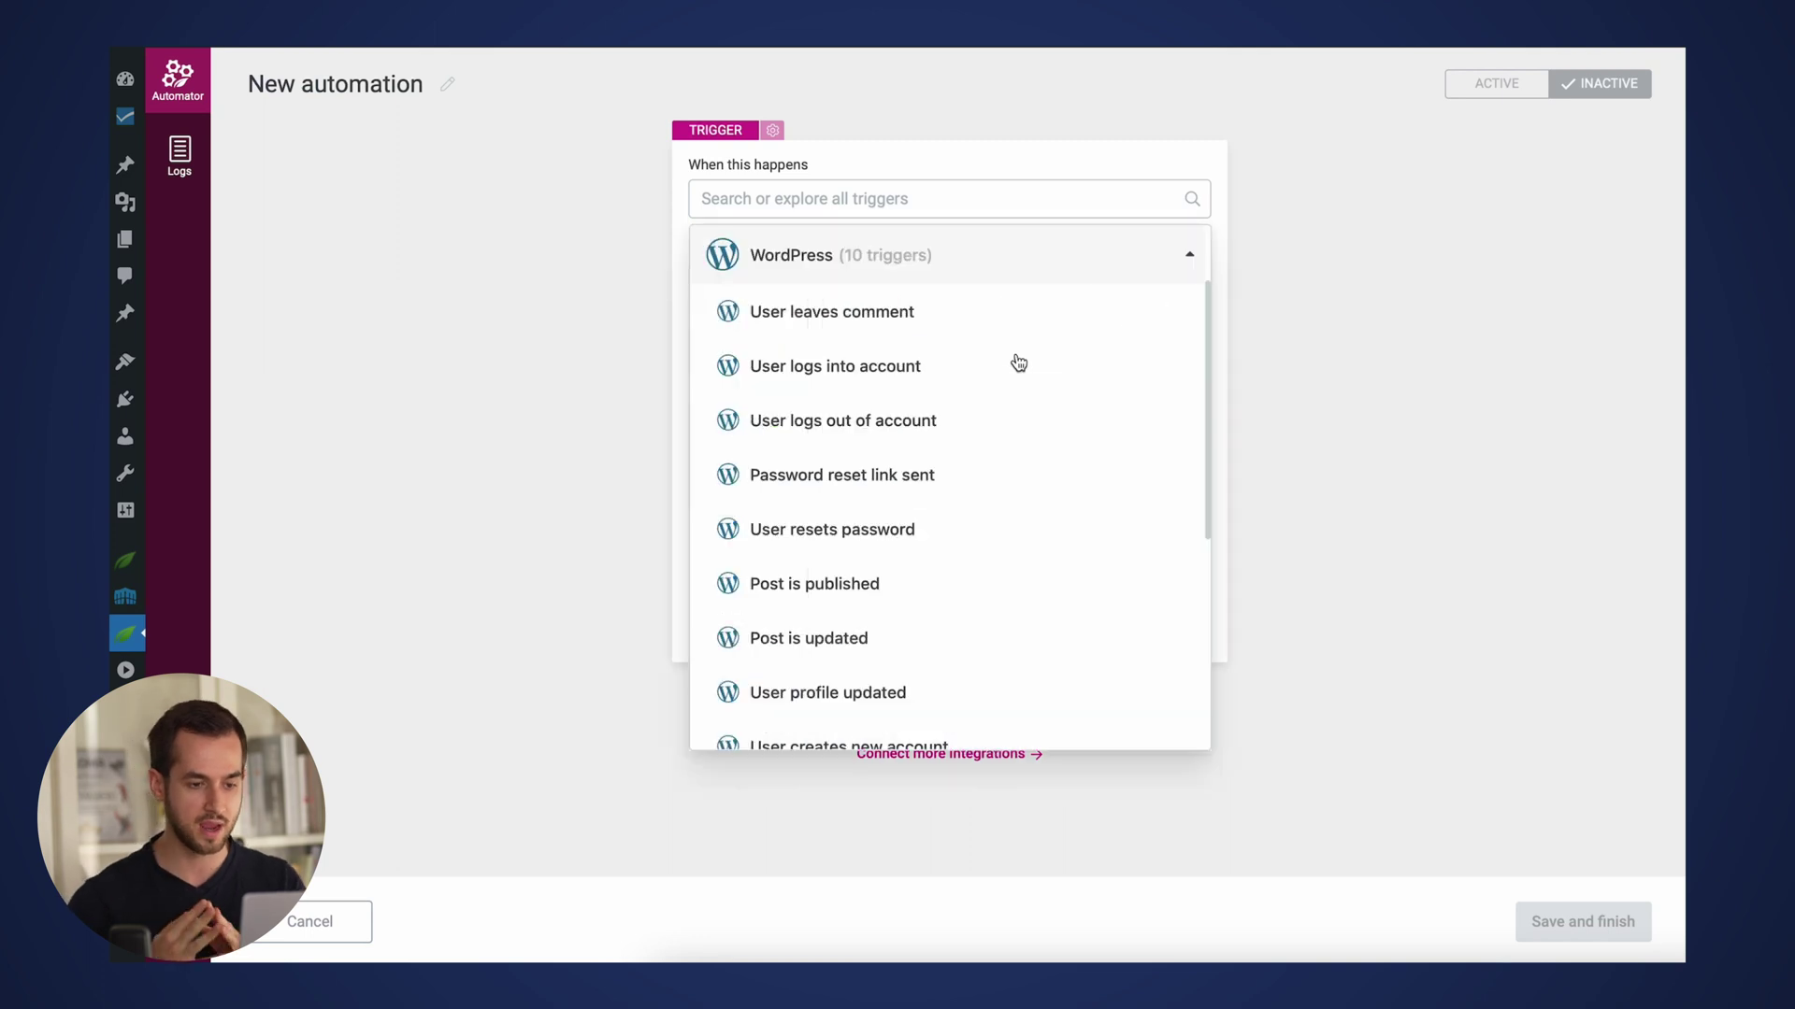
left_click(839, 318)
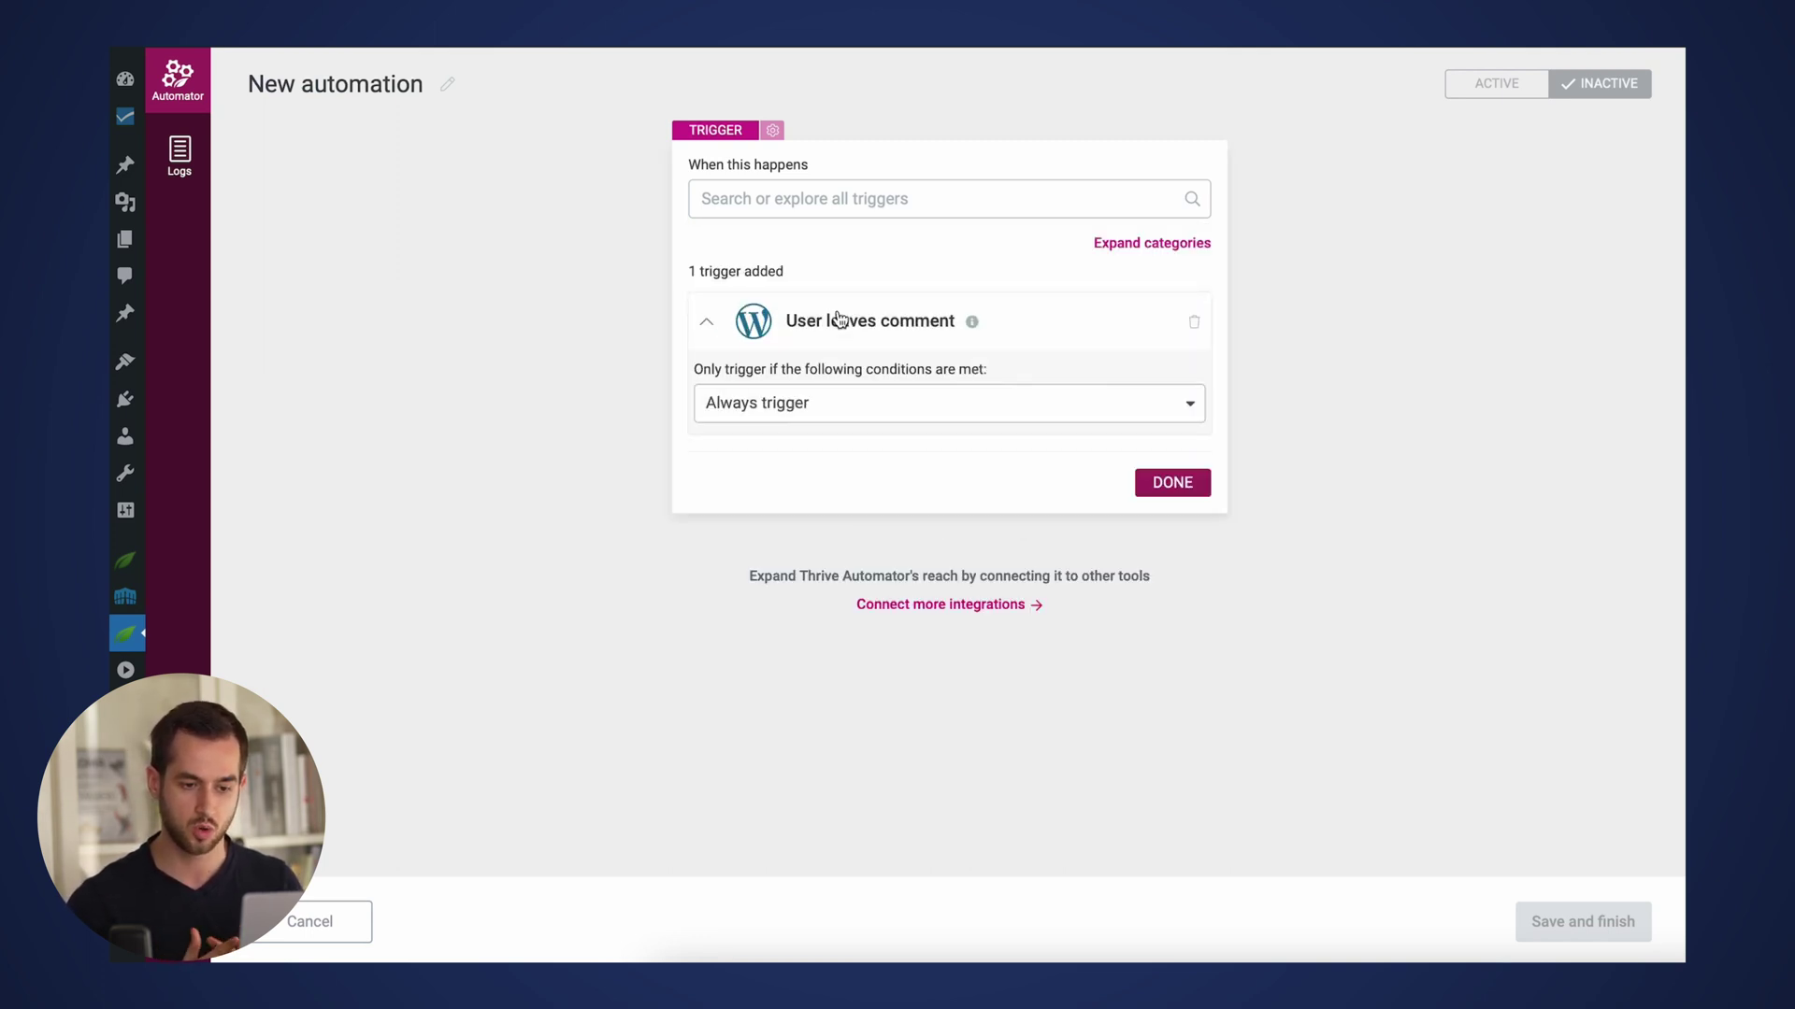
left_click(1145, 485)
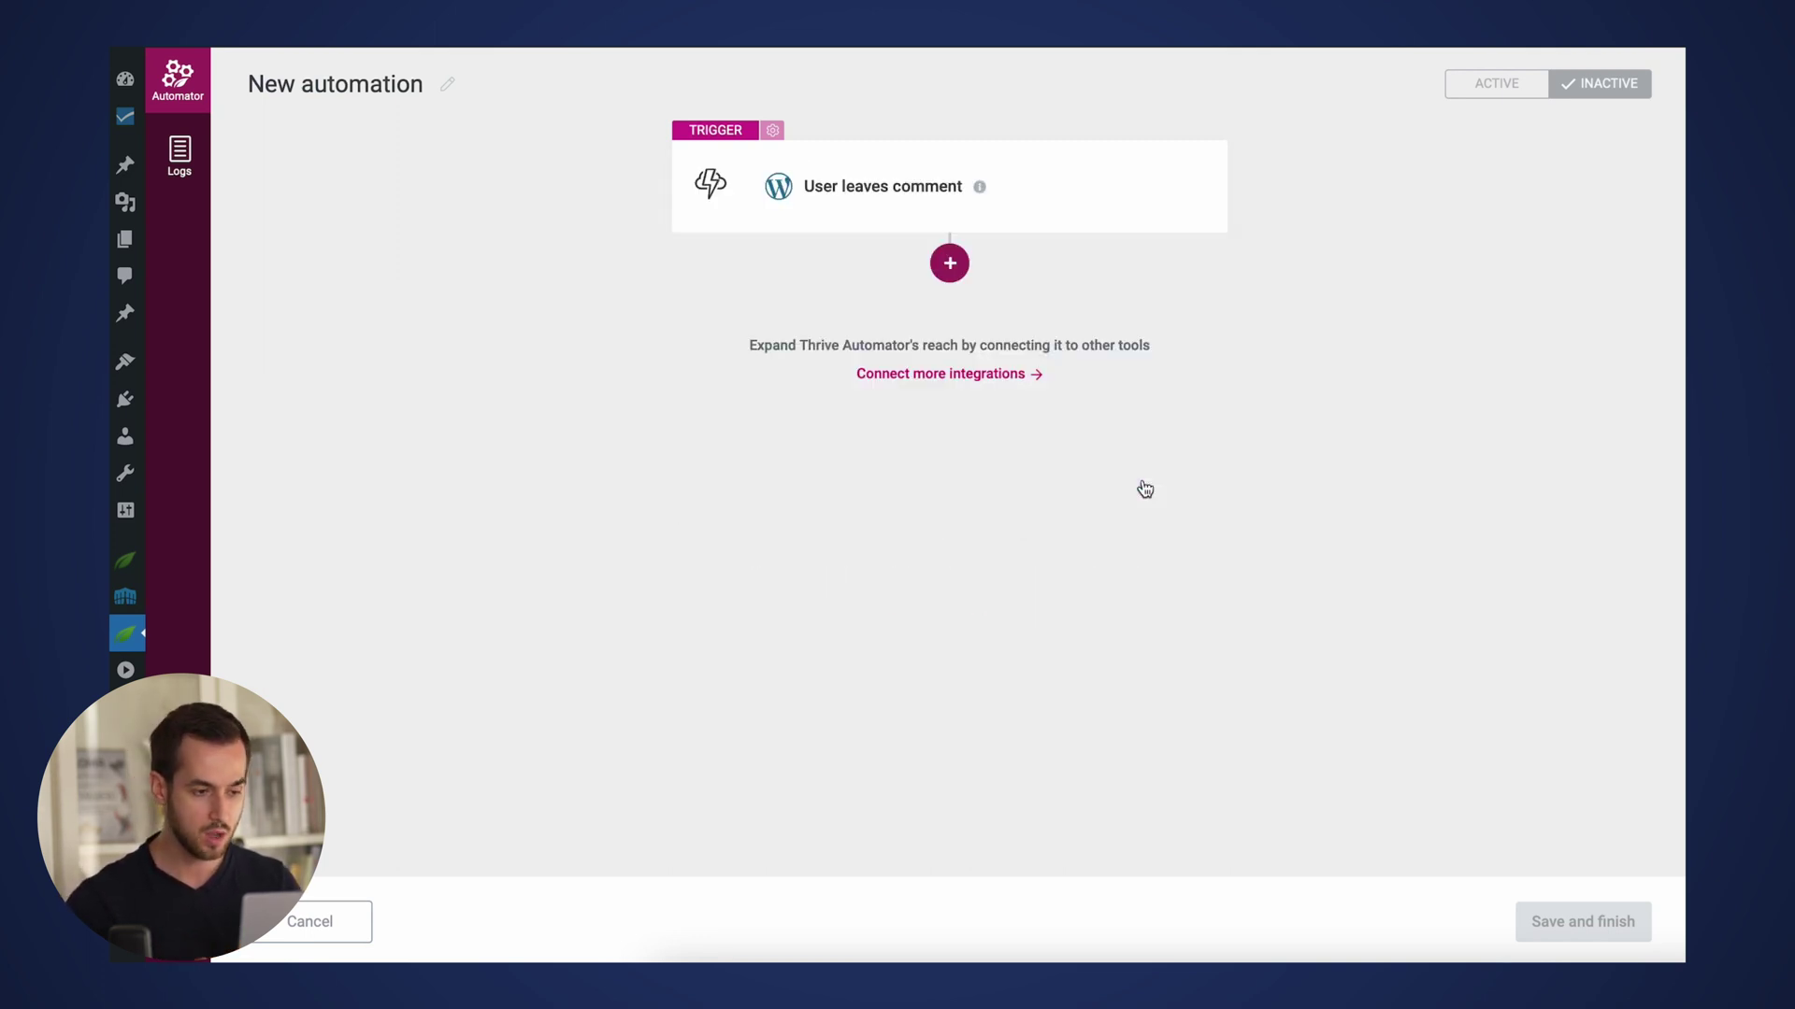
- Add a WishList Member action that adds the user to the Silver membership level
left_click(952, 271)
left_click(775, 719)
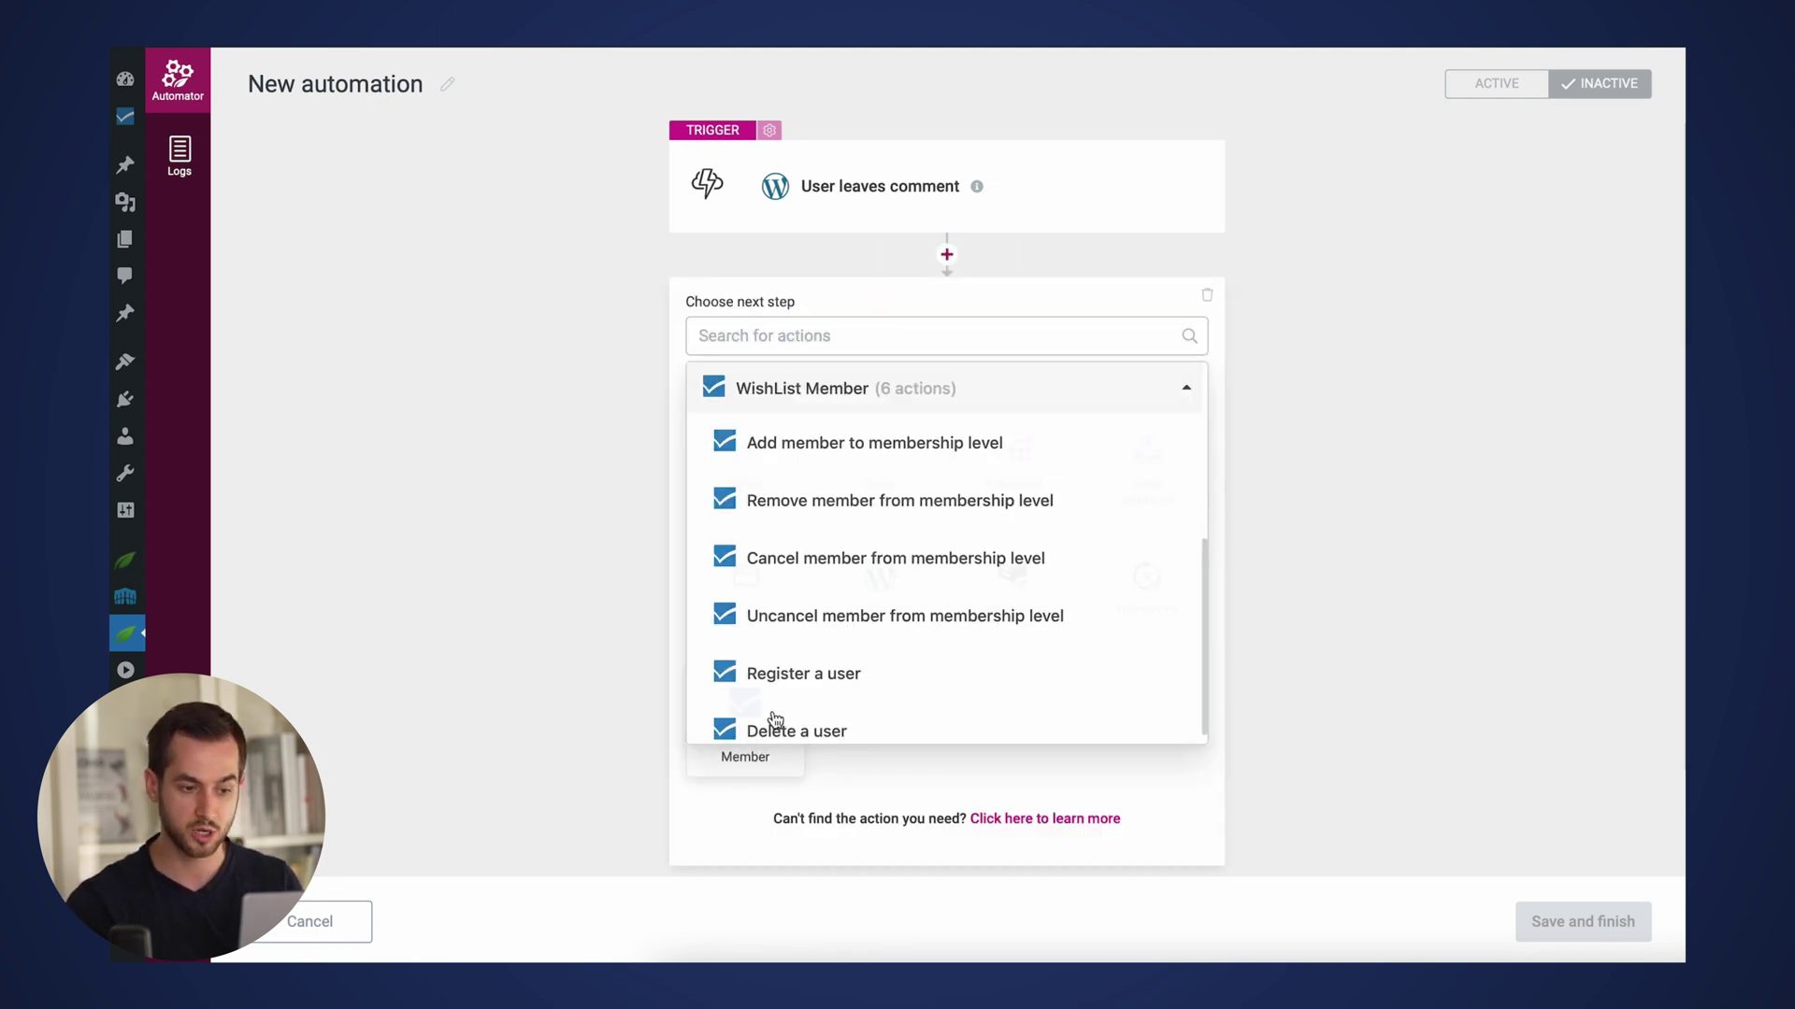
left_click(884, 446)
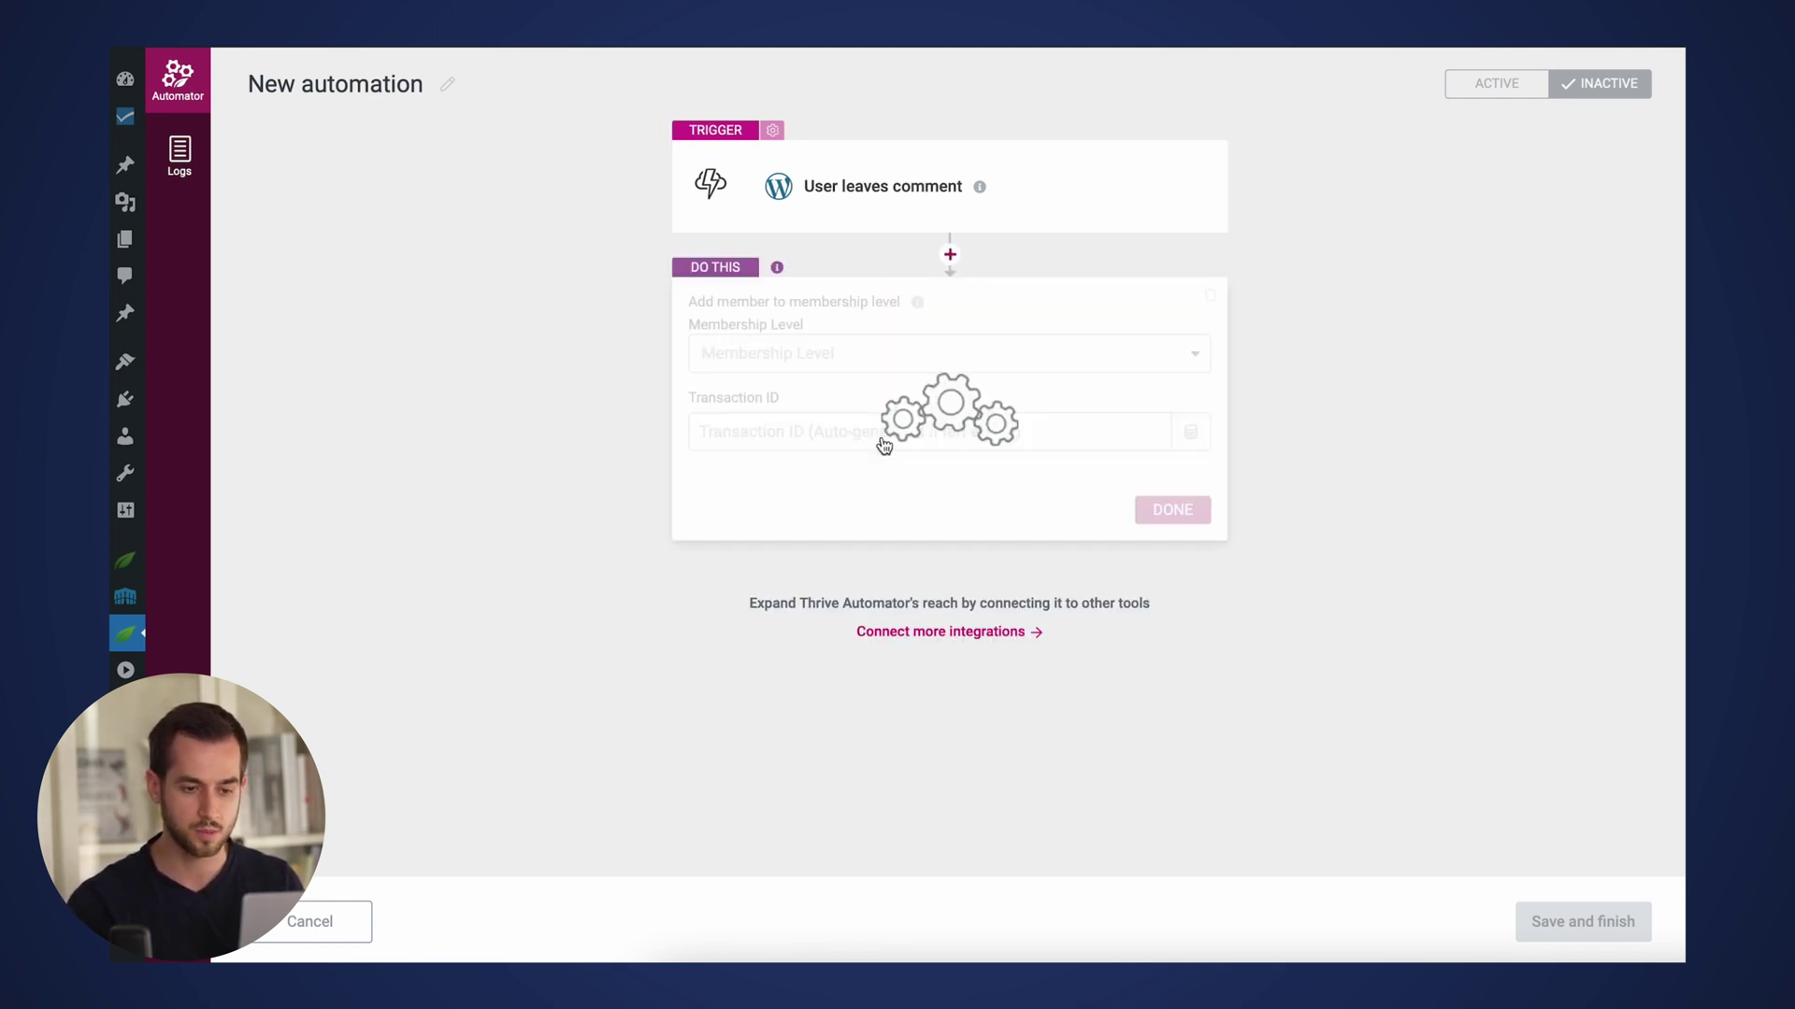
left_click(969, 365)
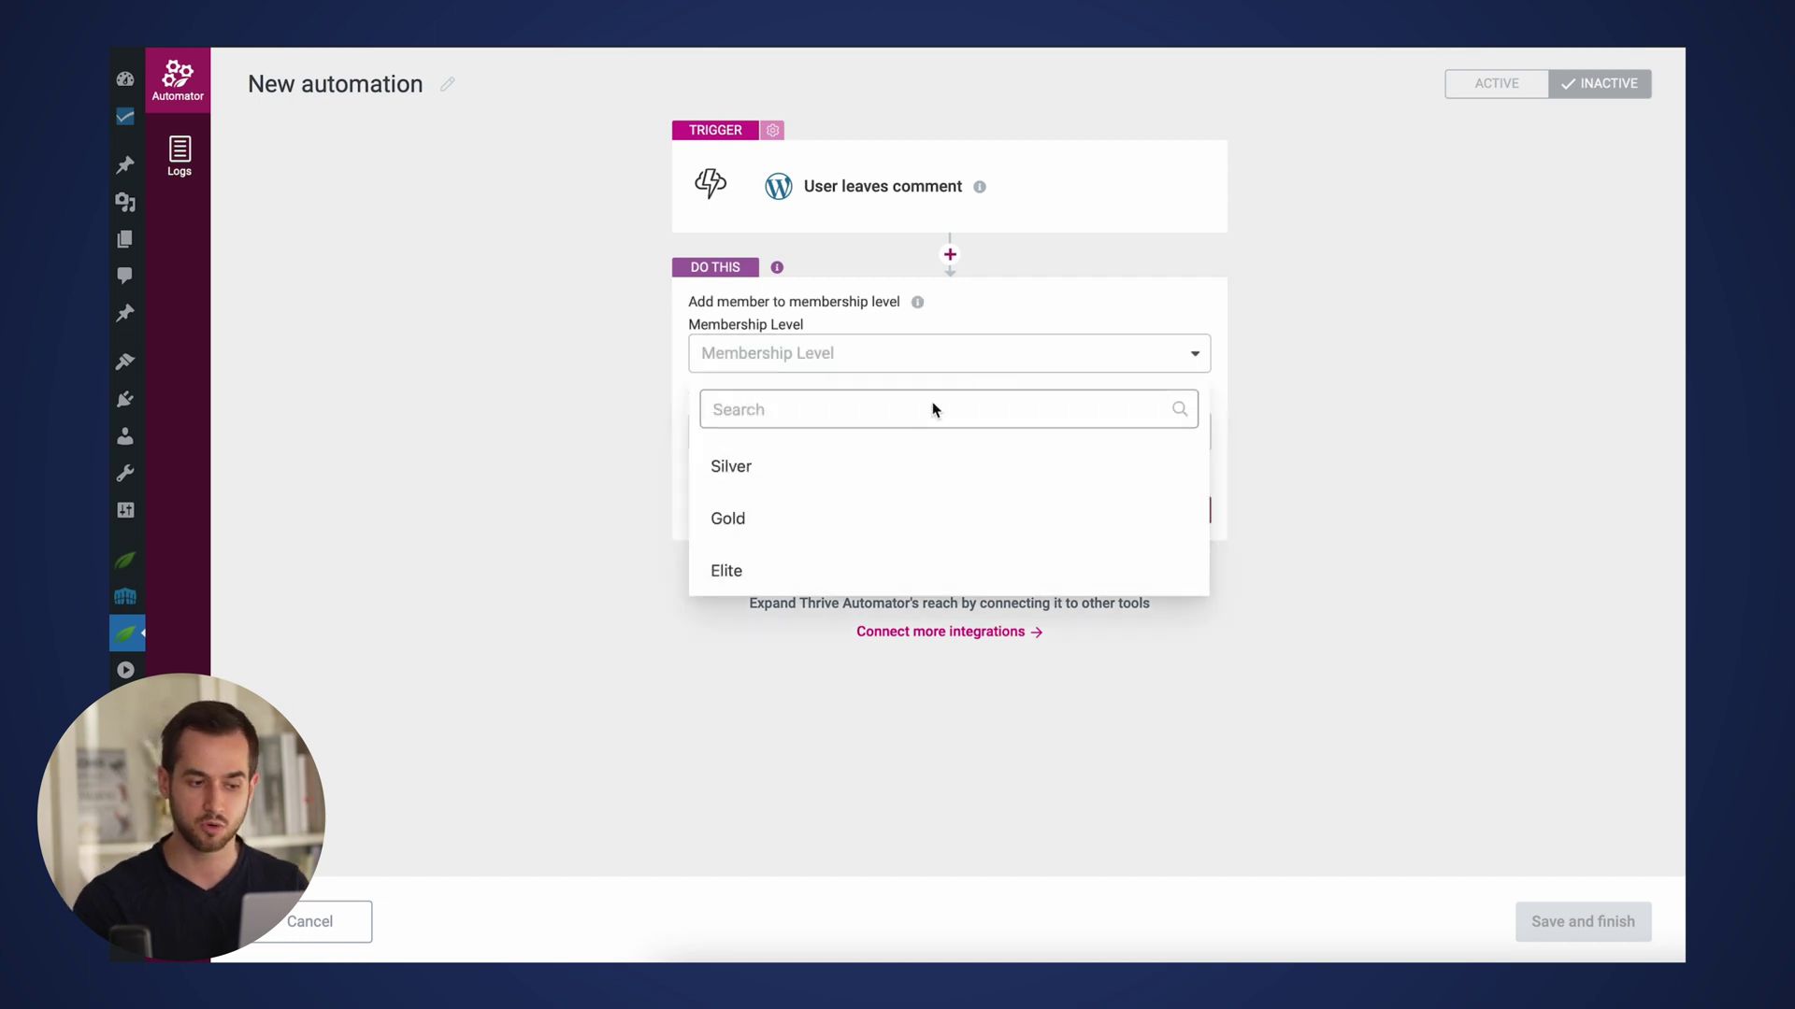
left_click(875, 470)
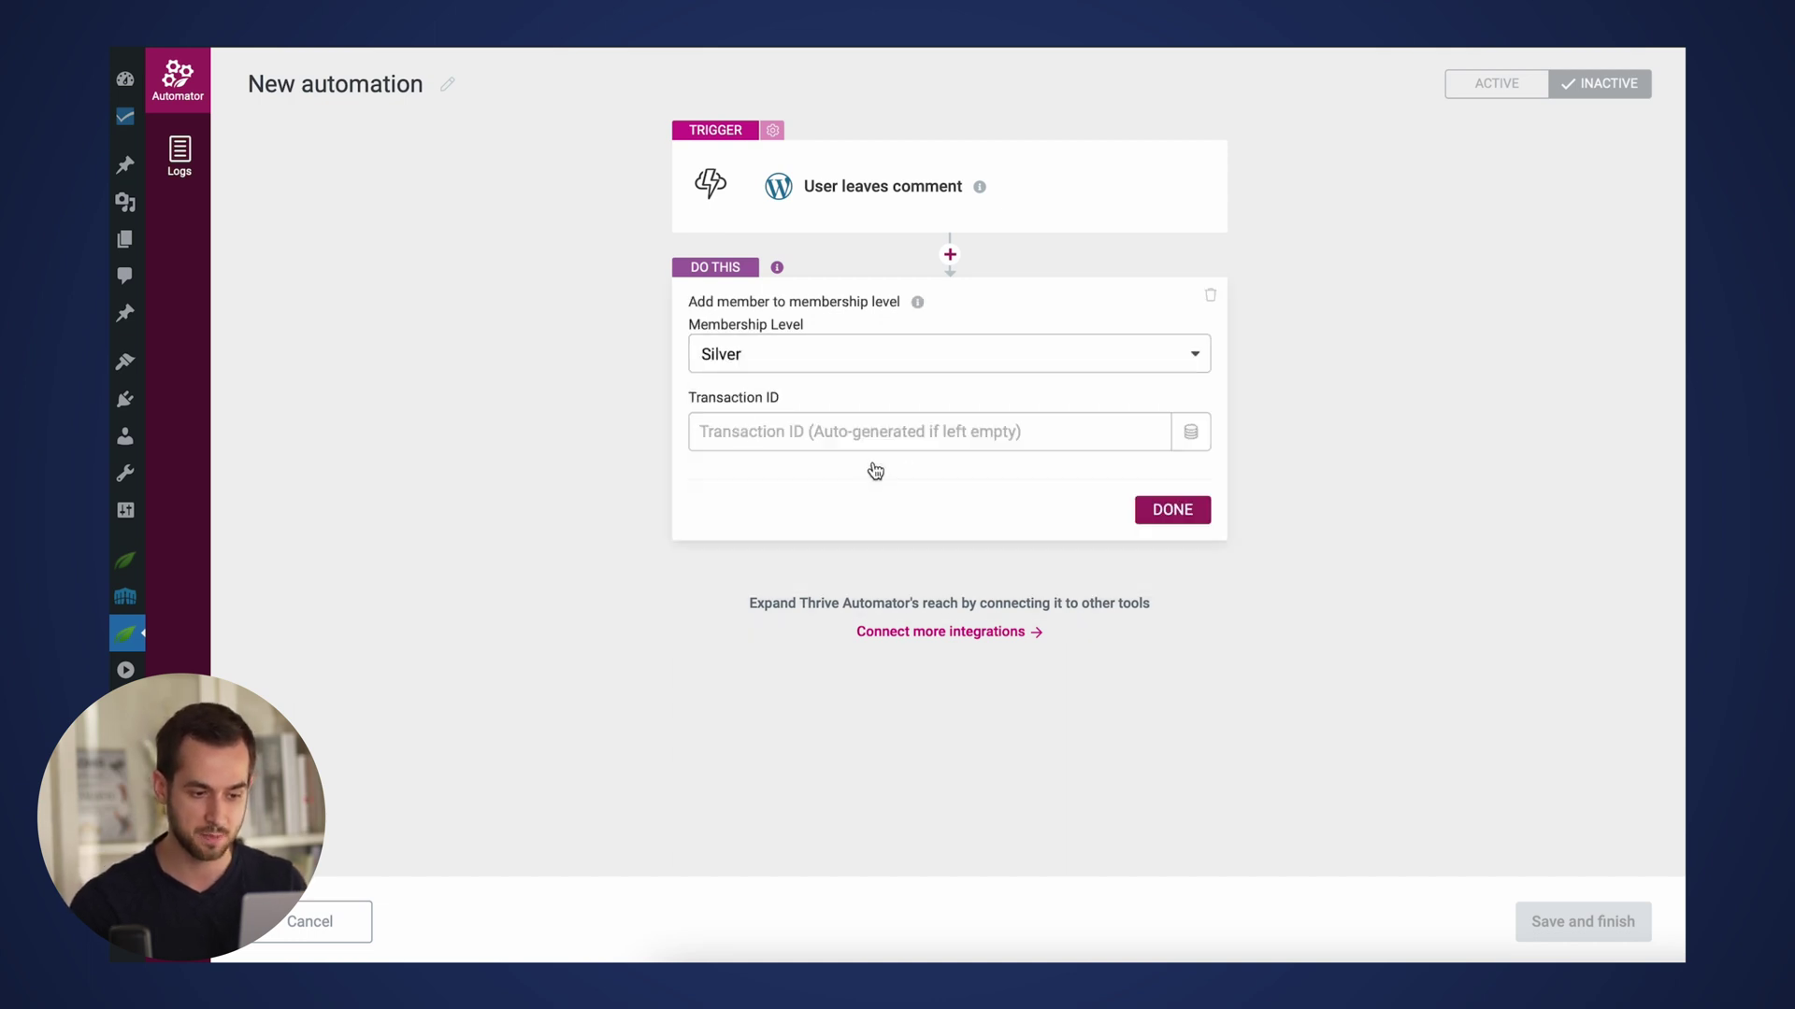
left_click(1169, 519)
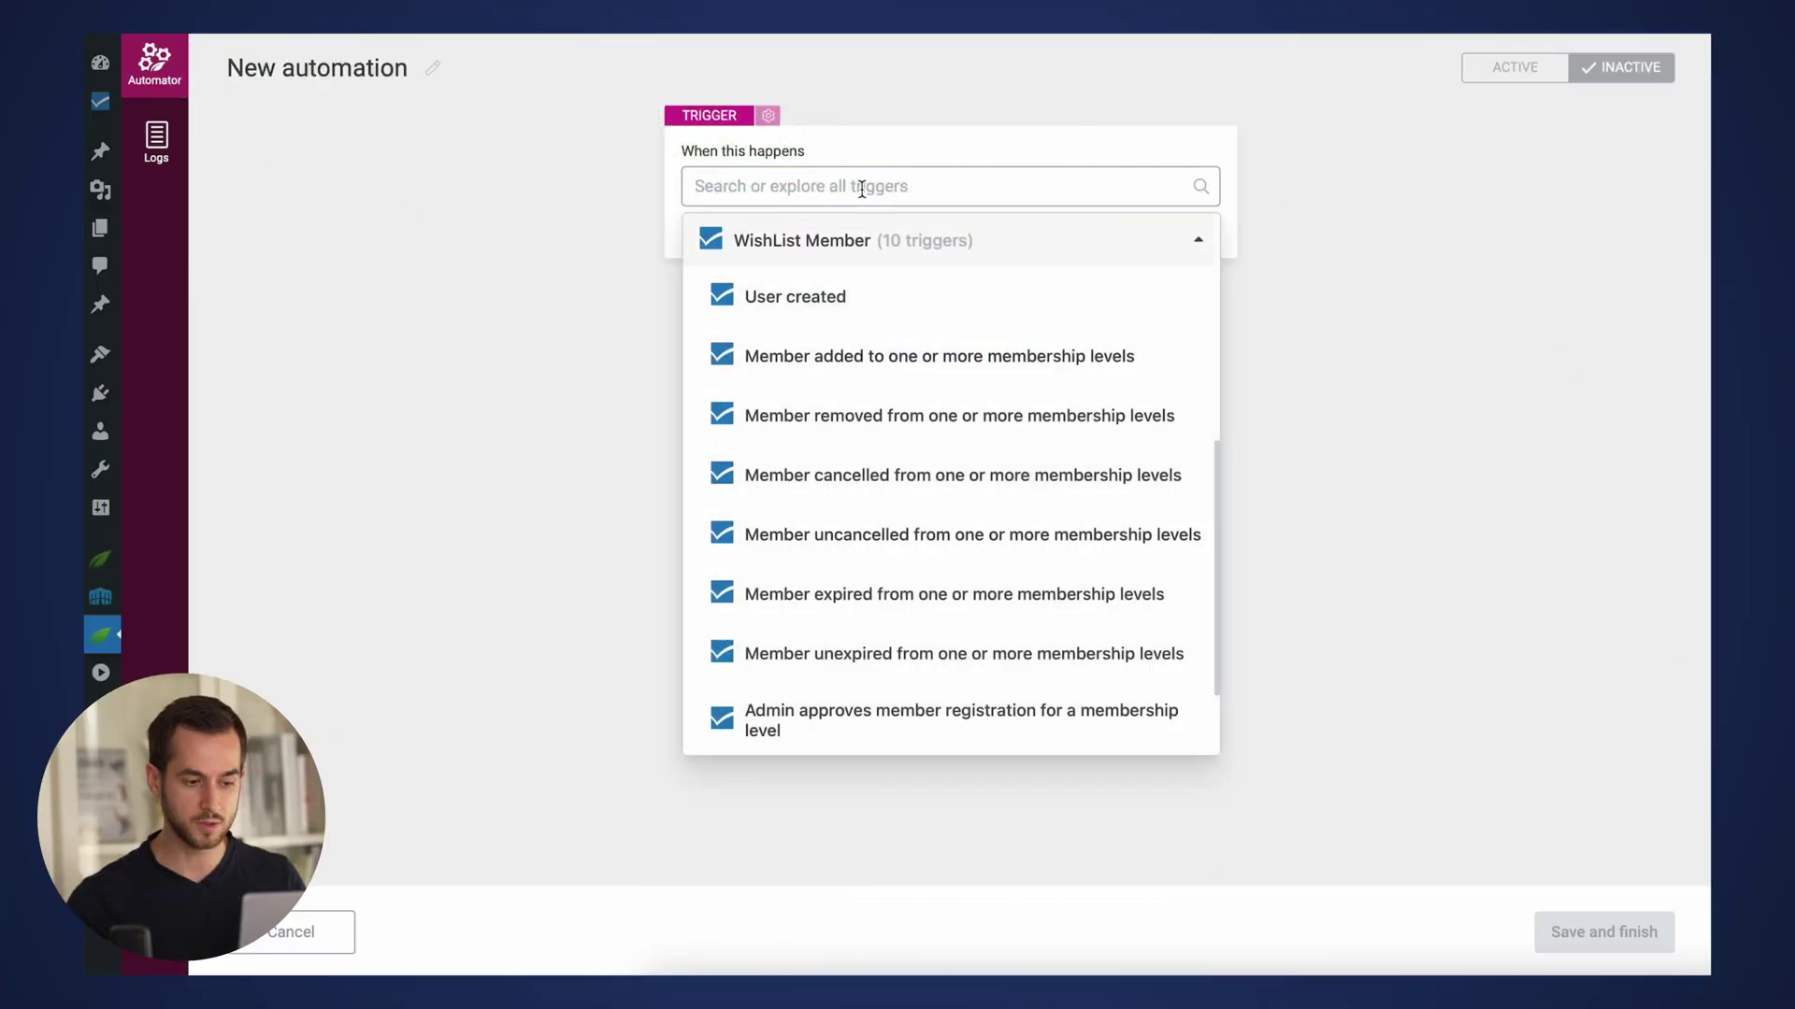
- Trigger on 'Member added to membership levels' with condition Membership Level Name = Silver
left_click(877, 355)
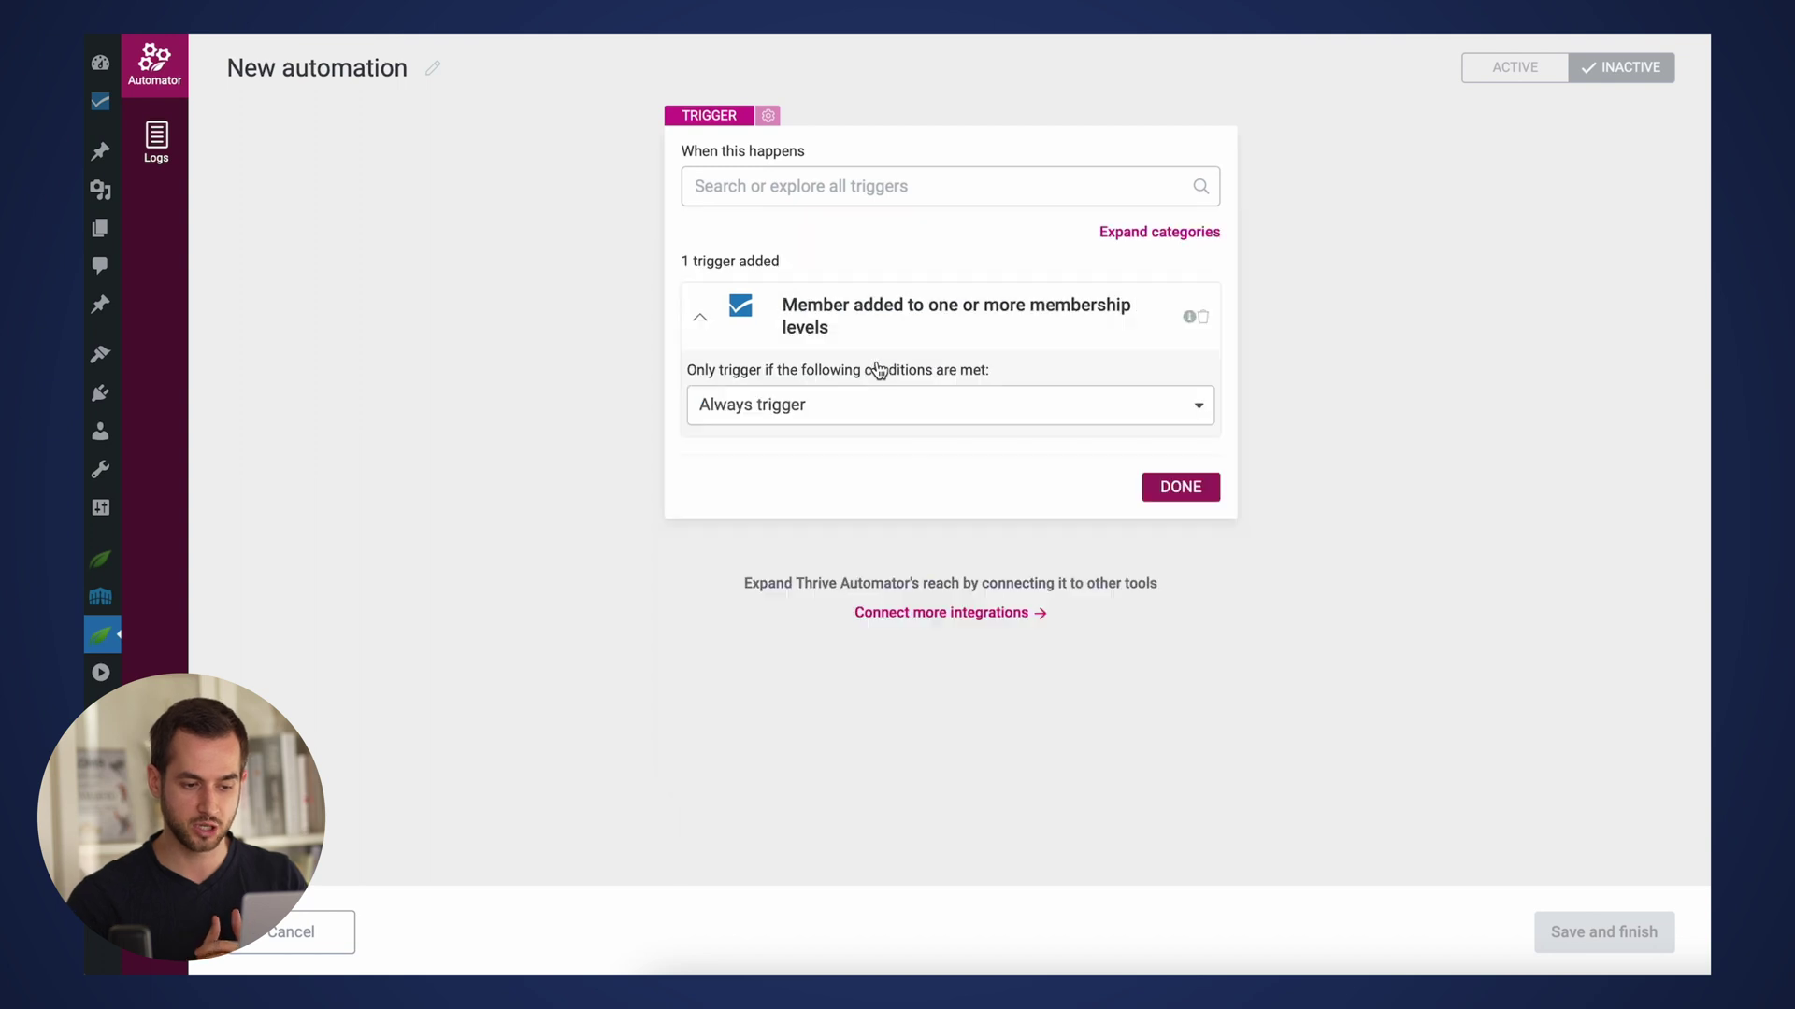
left_click(946, 407)
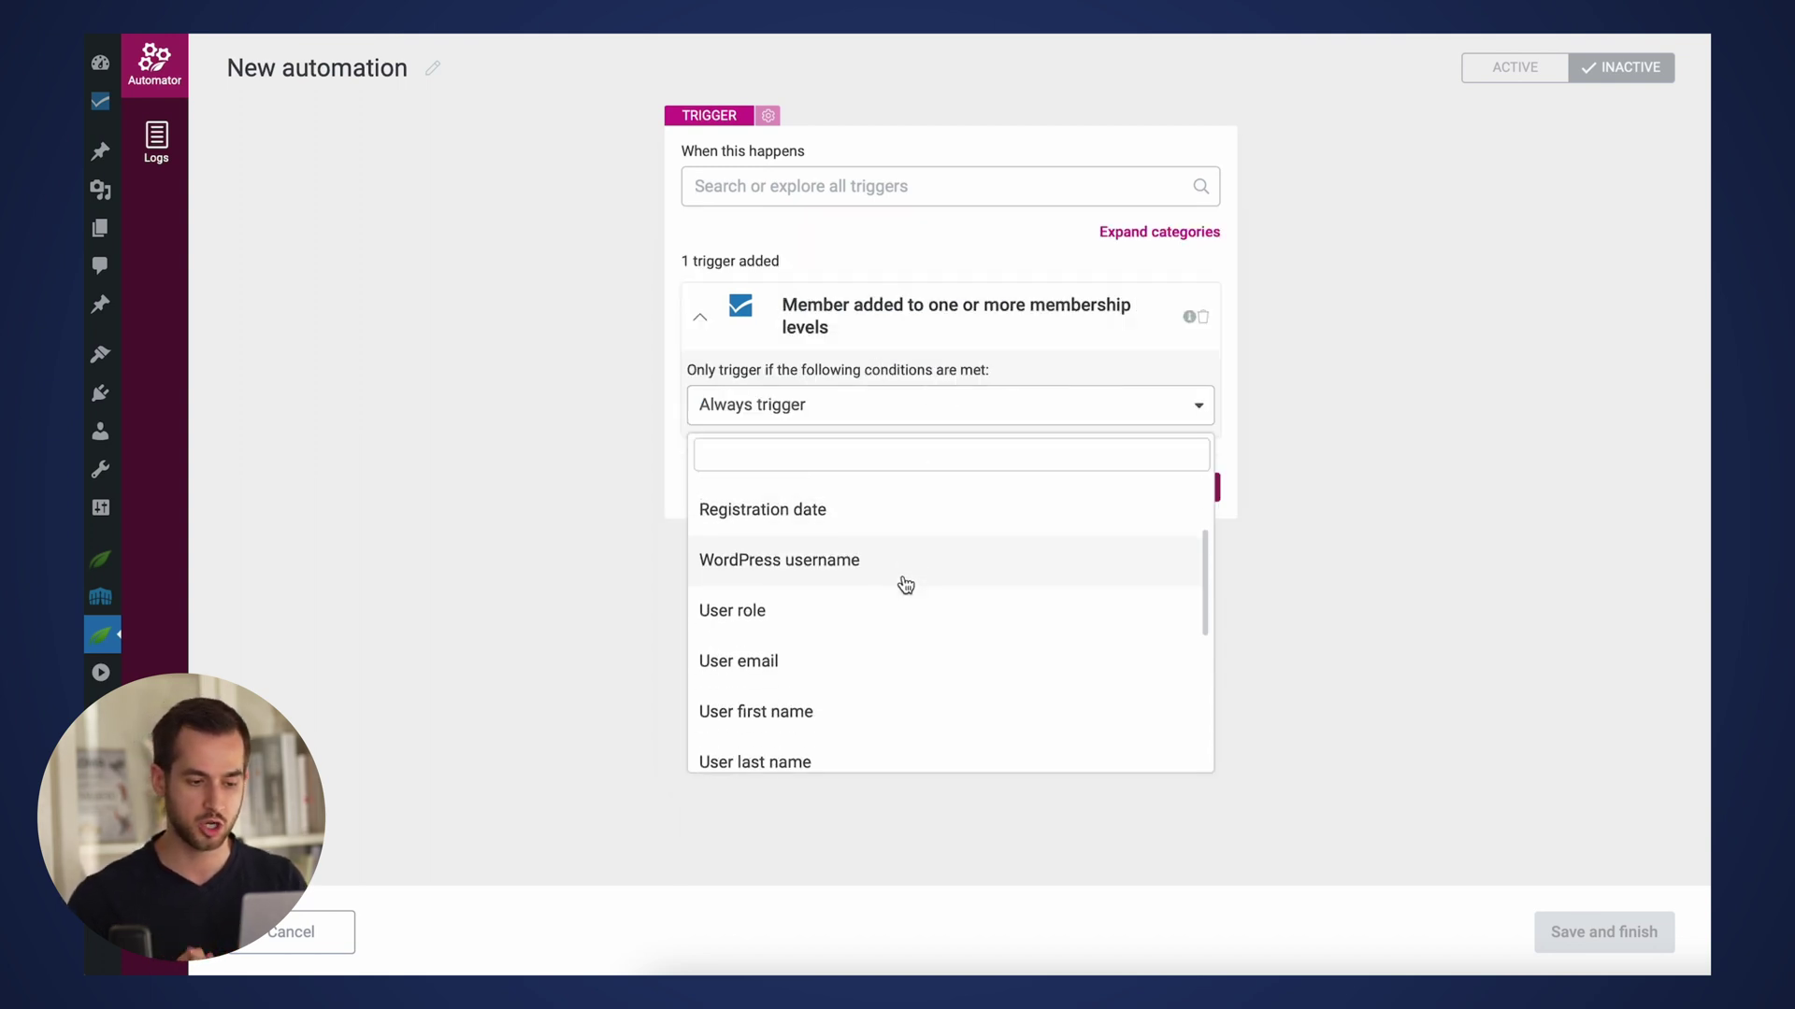
left_click(895, 744)
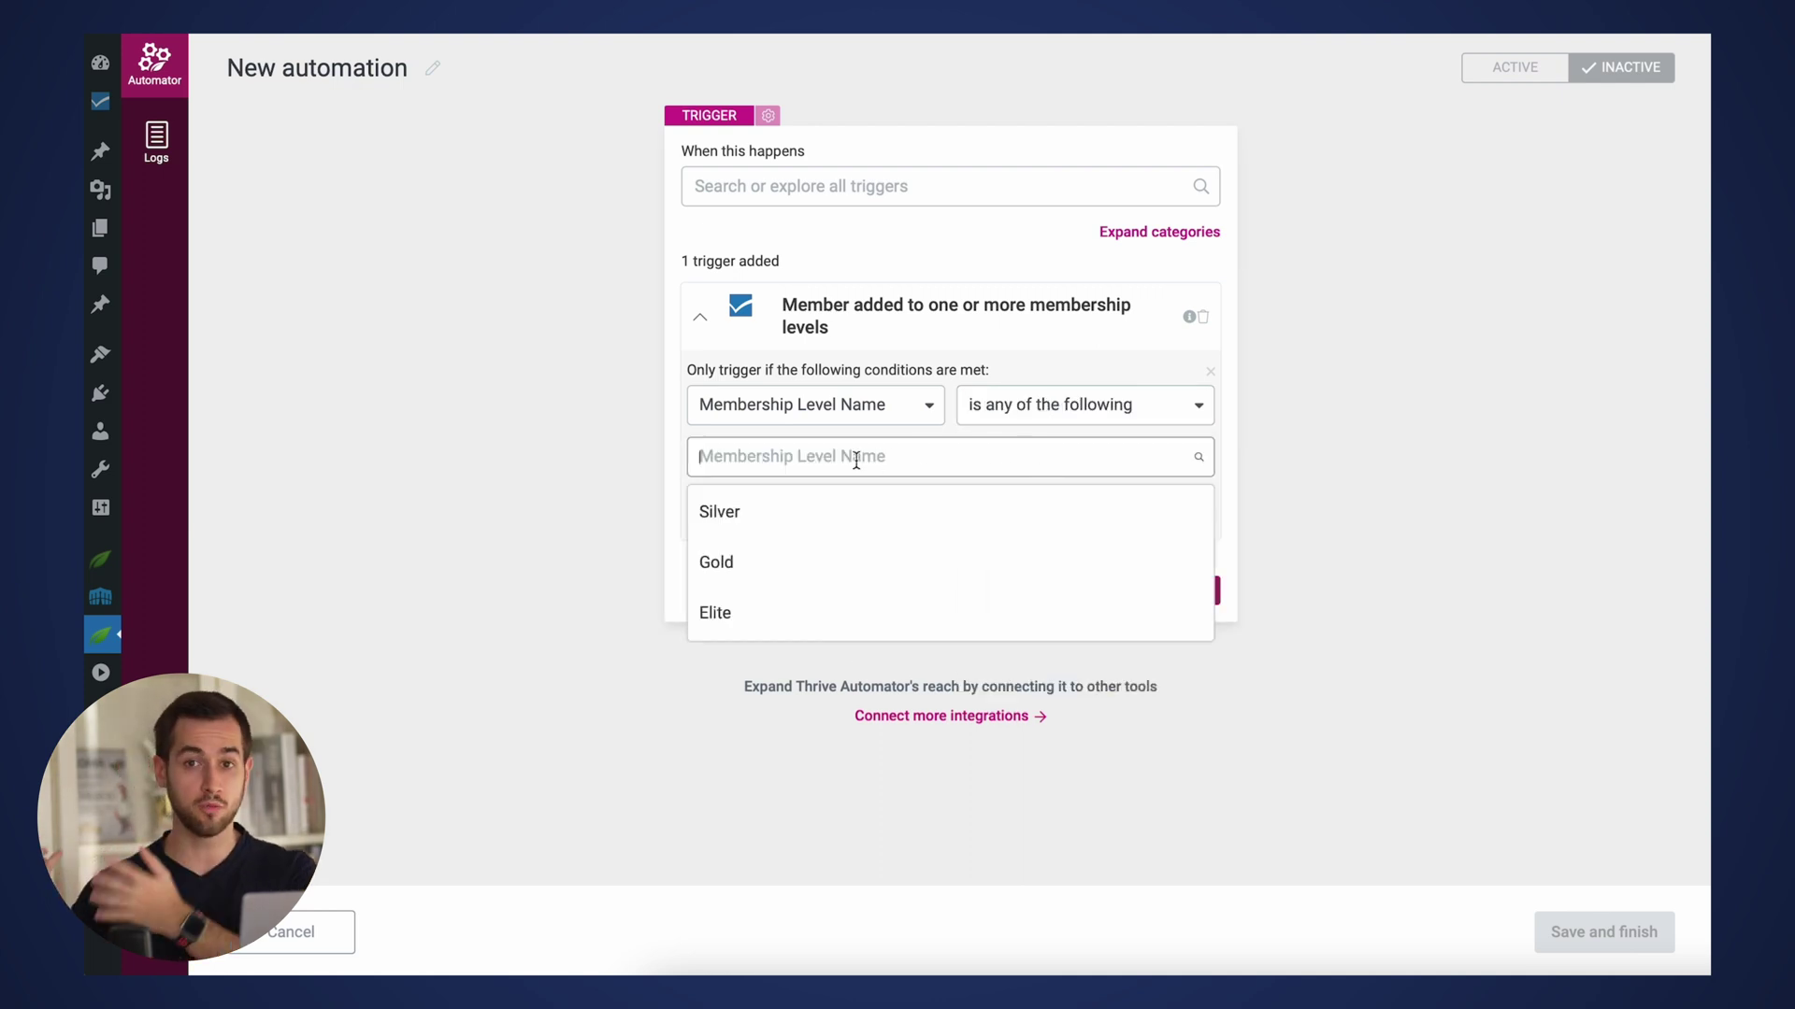
left_click(716, 517)
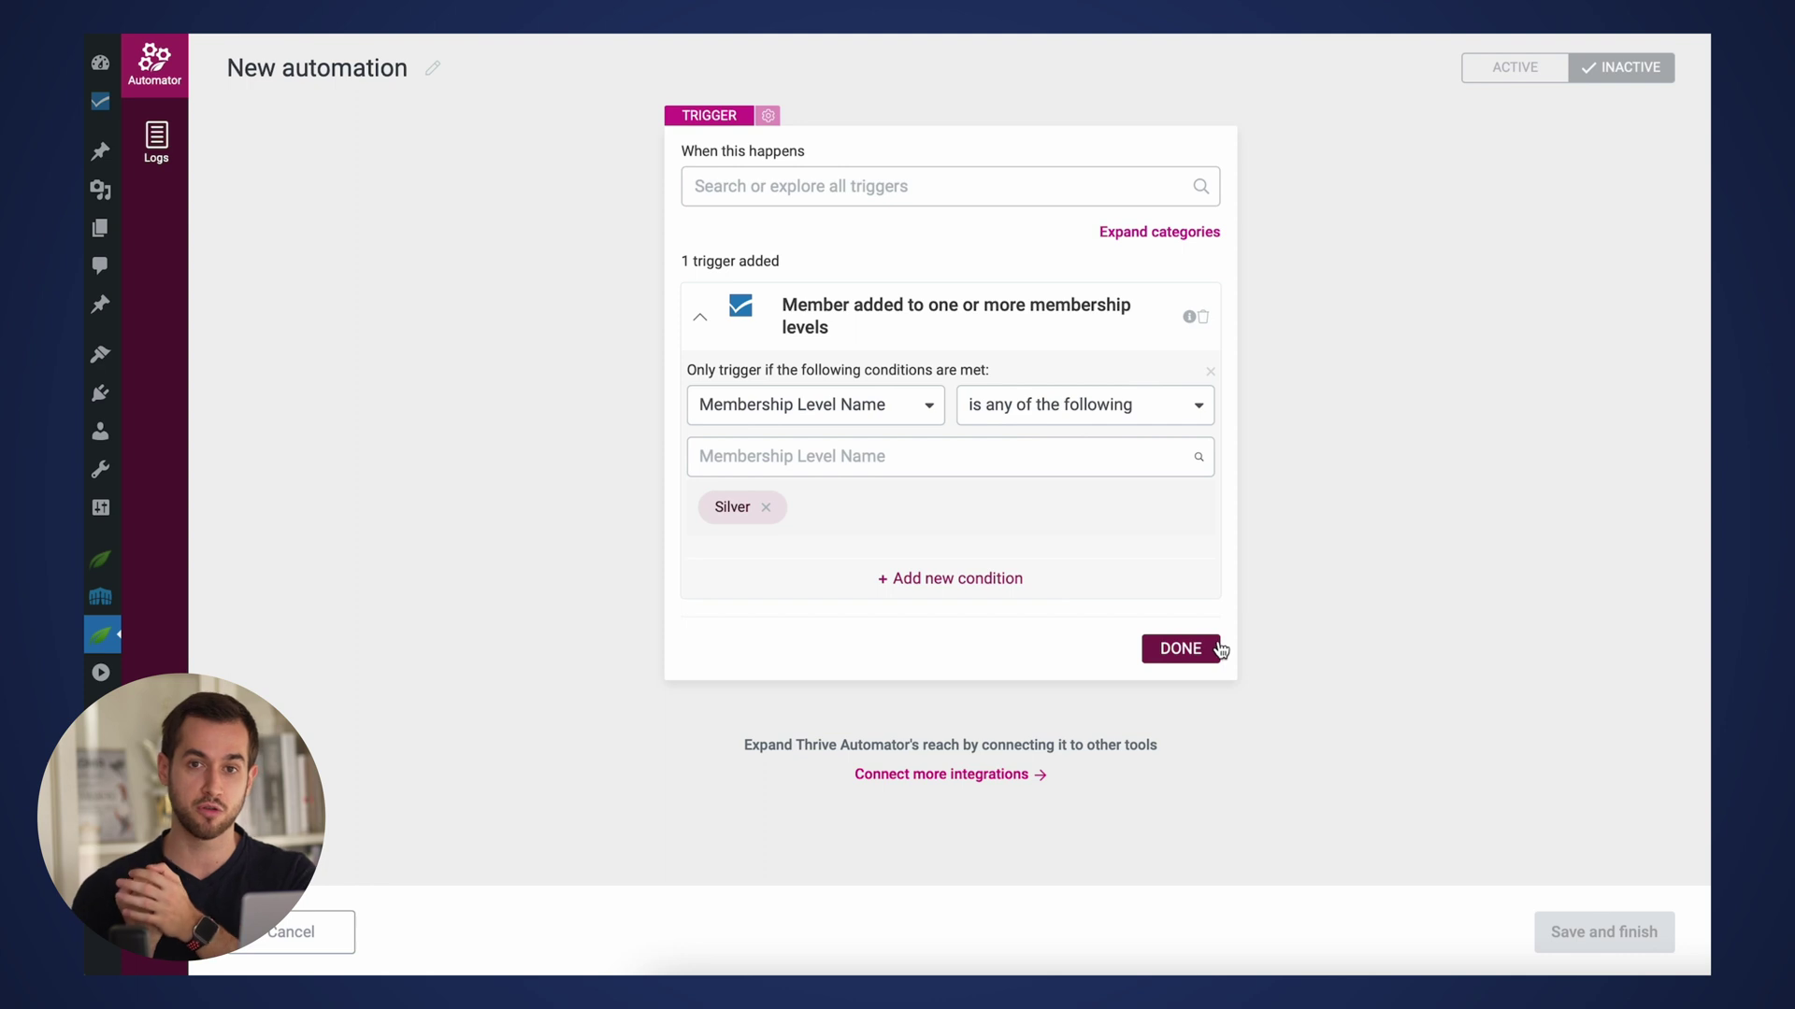
left_click(1182, 648)
- Add an Email action to tag the user in the autoresponder
left_click(961, 310)
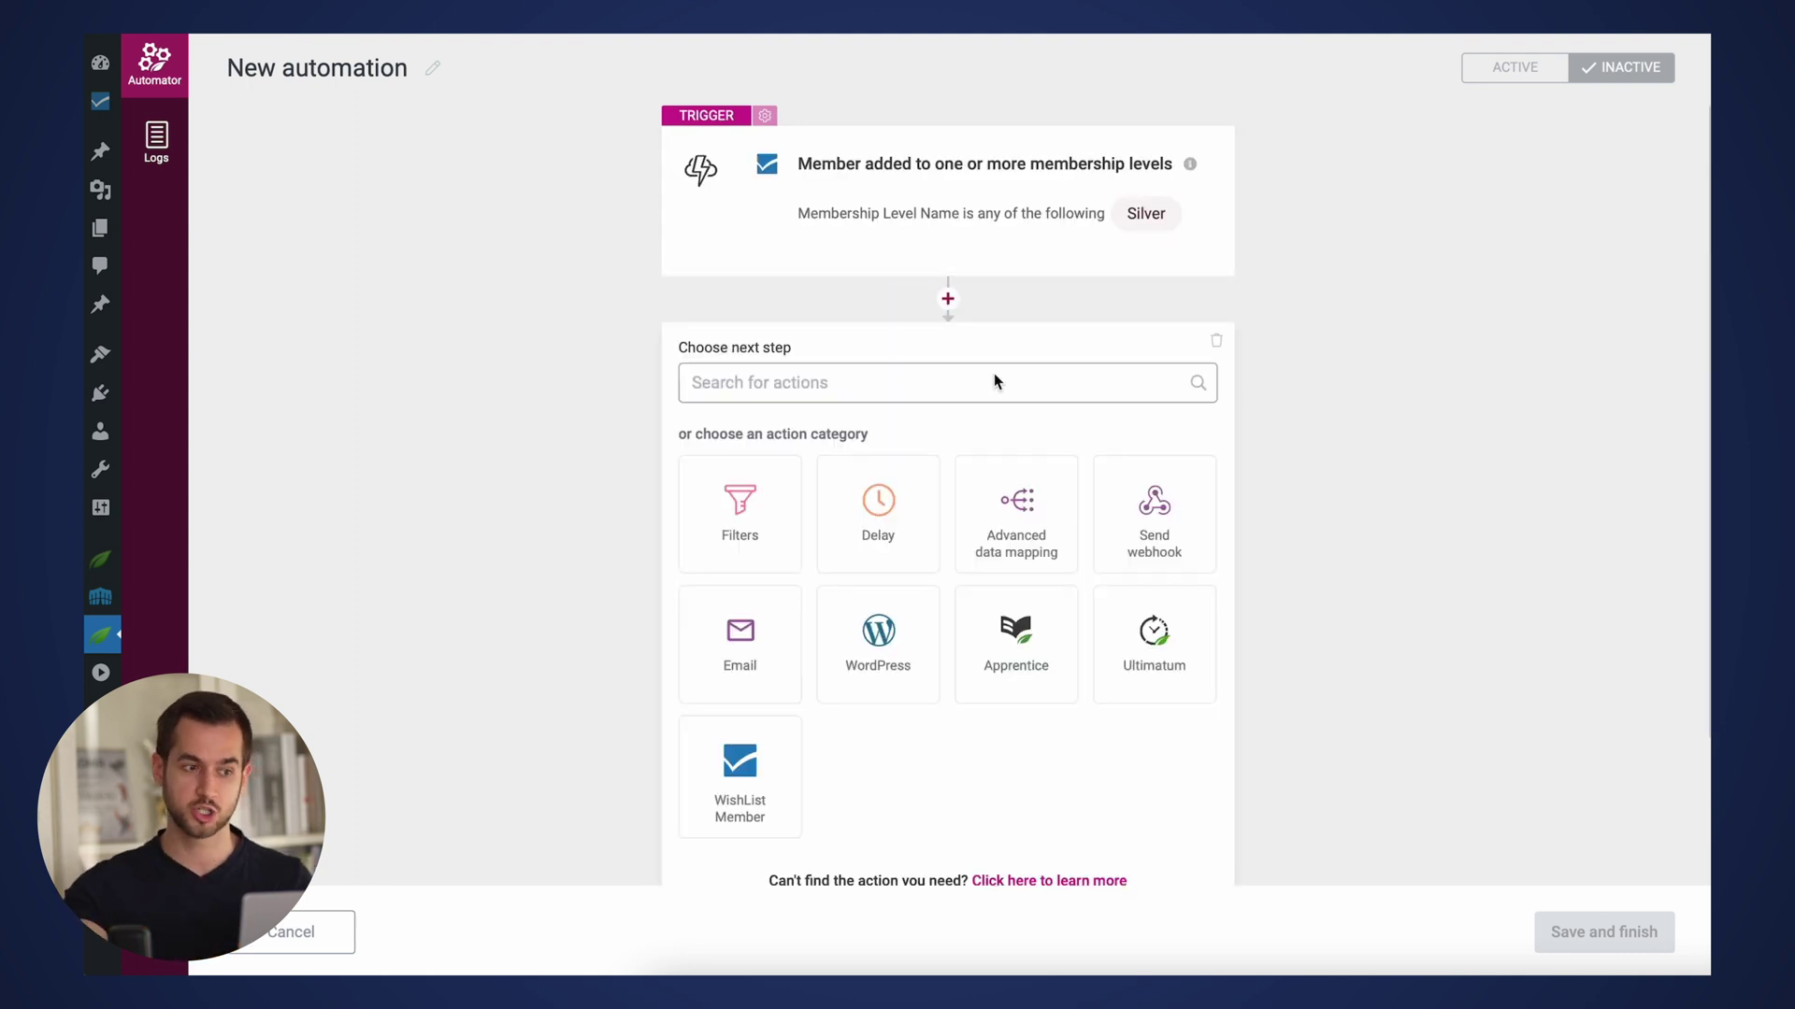
left_click(794, 681)
left_click(867, 540)
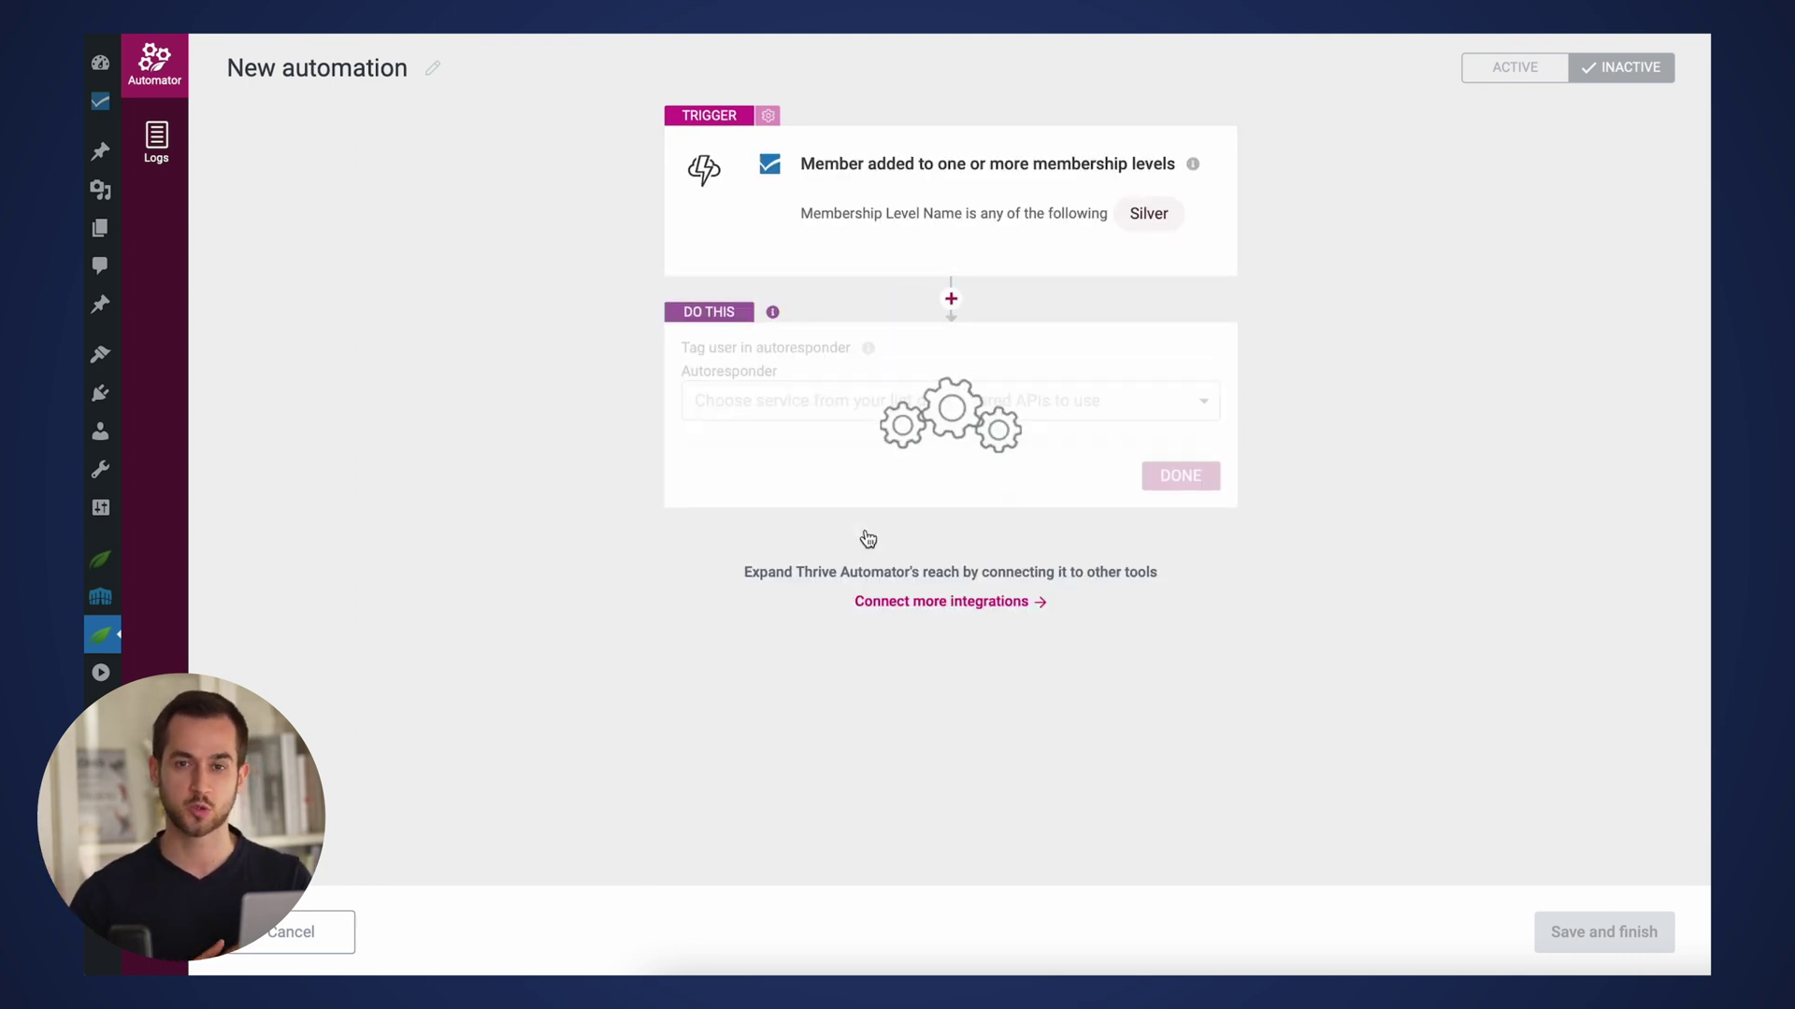